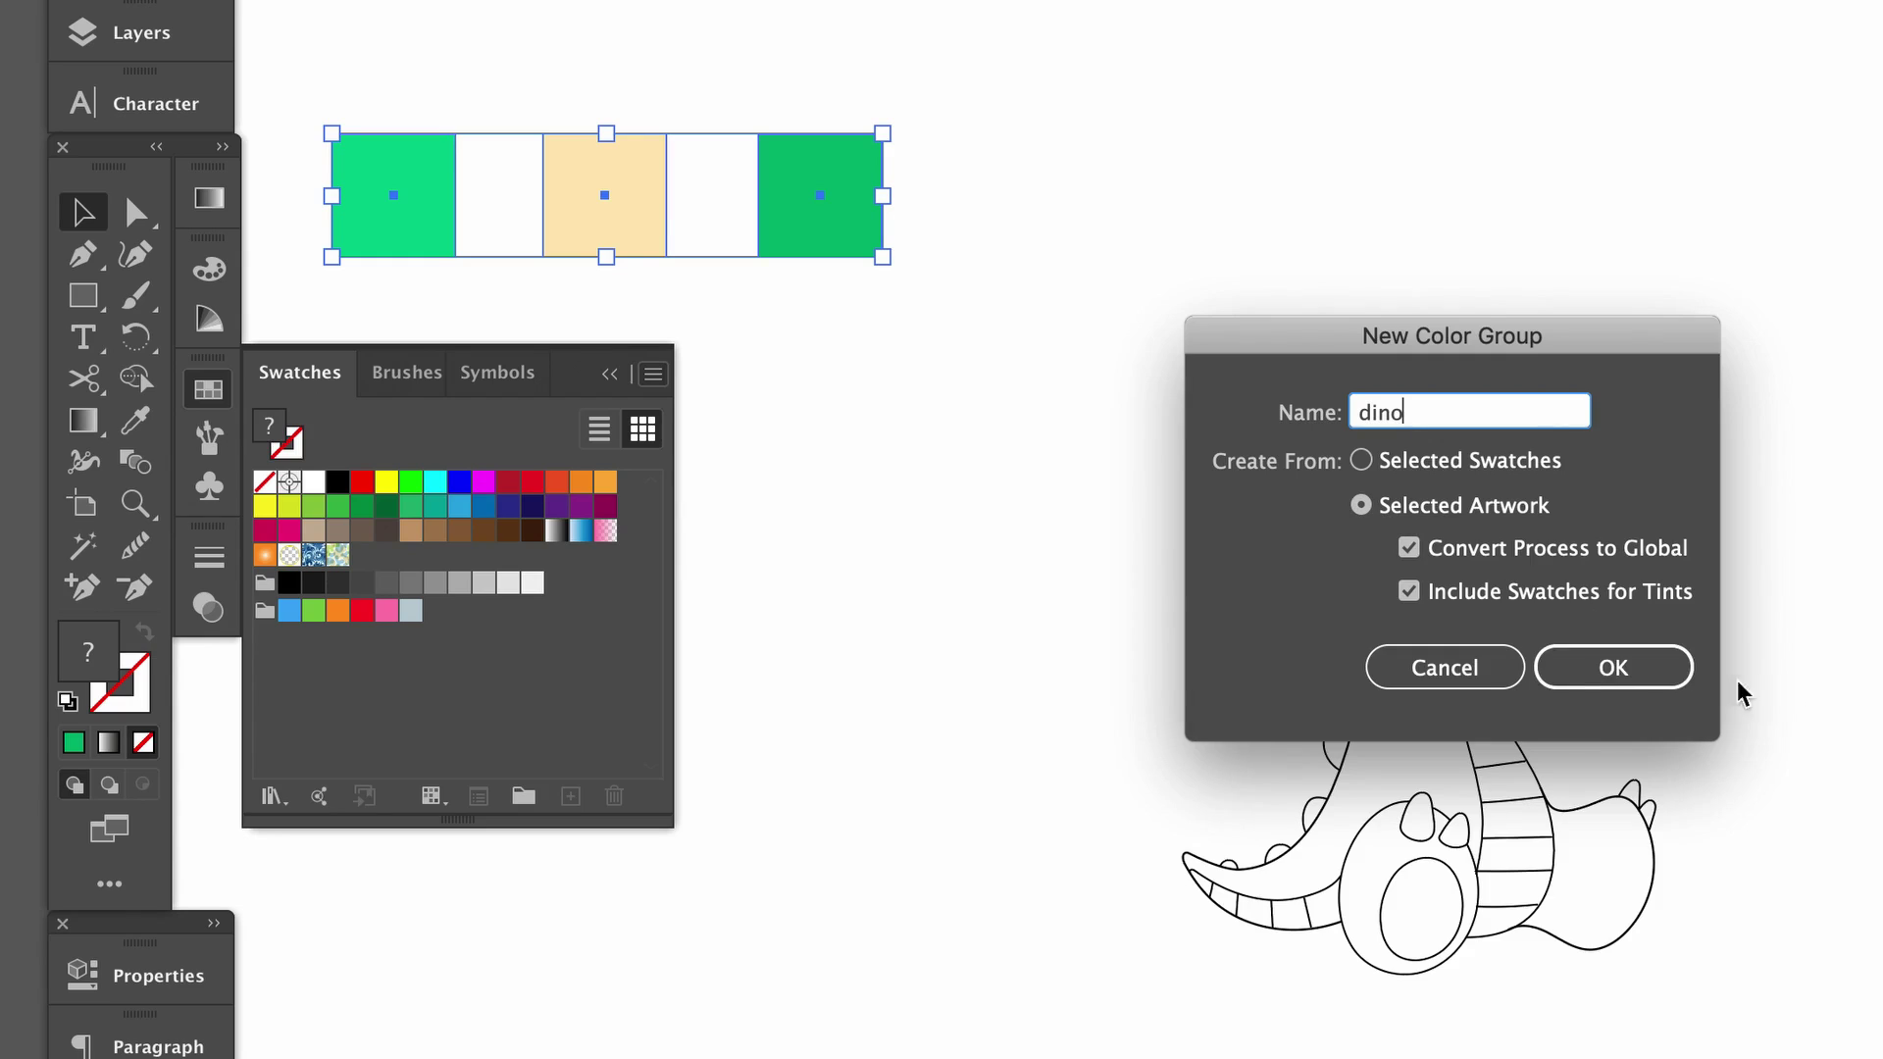
Create the dino color group from the three selected colored squares and delete the squares from the artboard
{"action": "left_click", "coordinate": [1610, 670]}
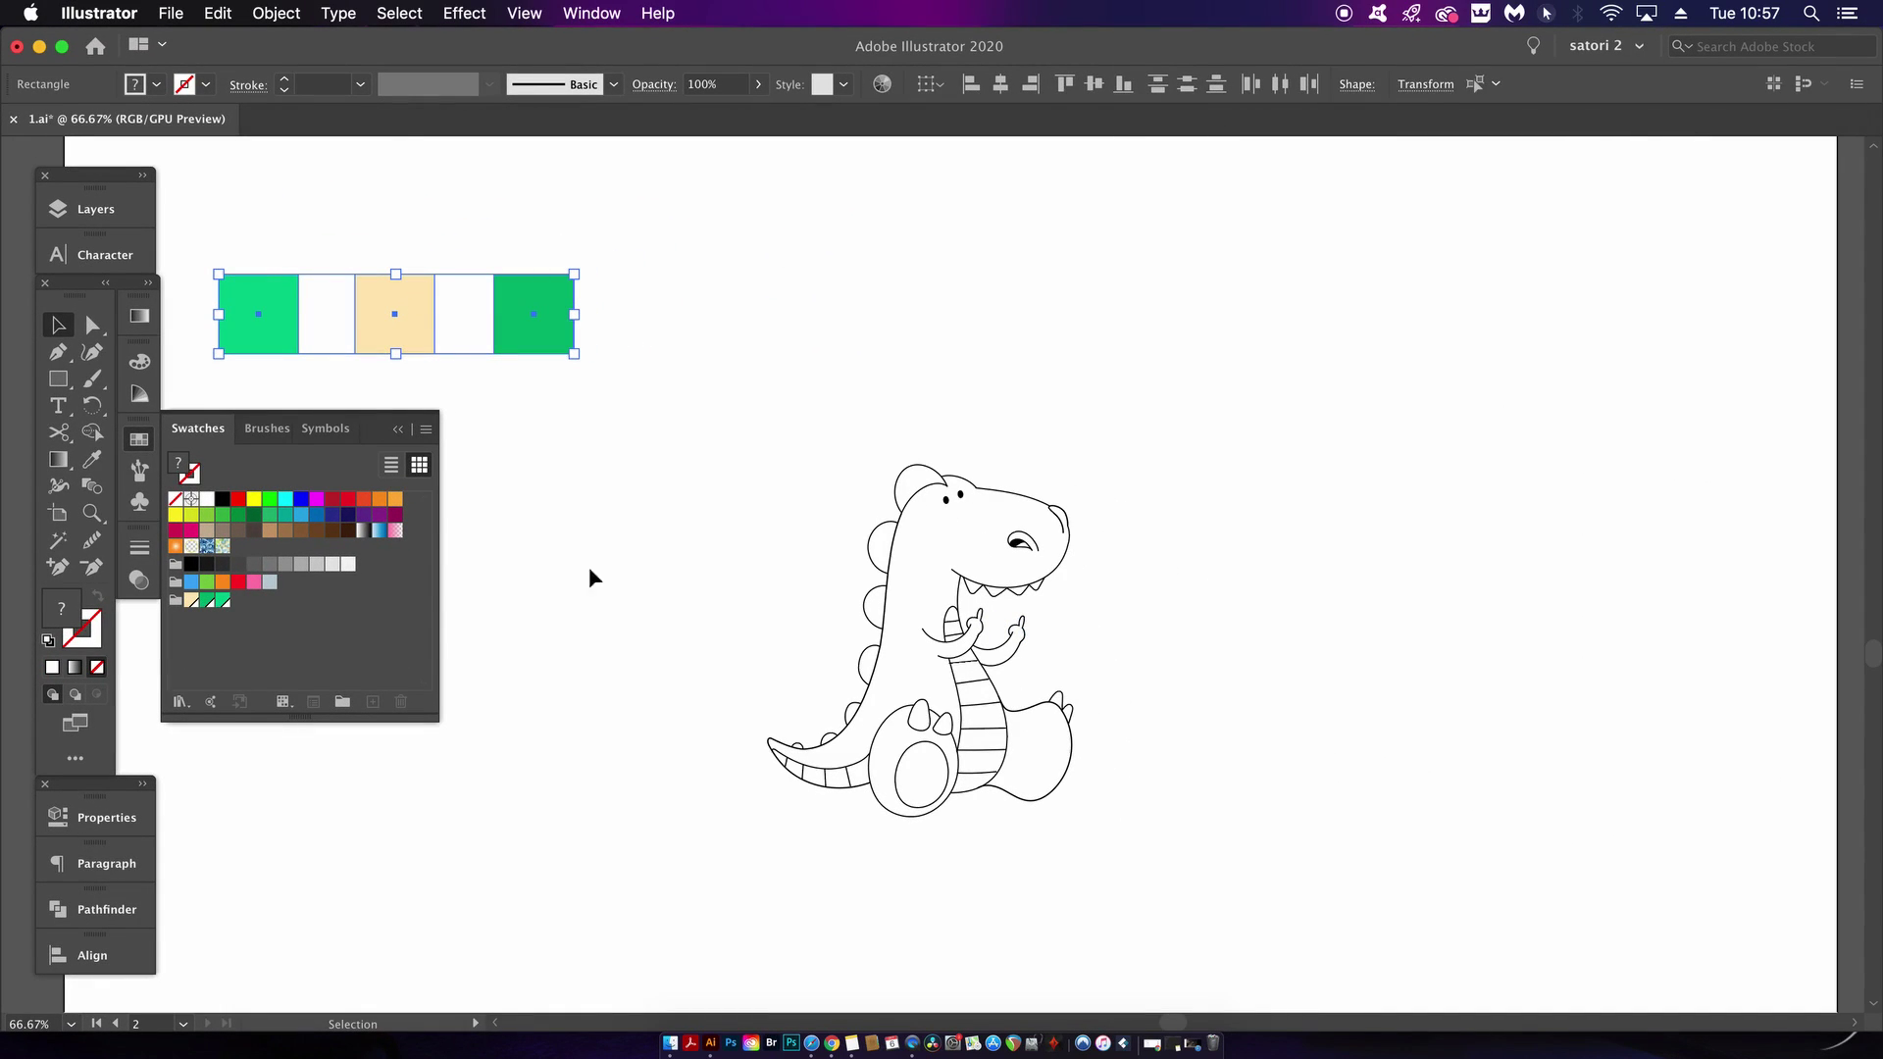
{"action": "left_click", "coordinate": [591, 576]}
{"action": "left_click_drag", "start_coordinate": [226, 229], "coordinate": [631, 339]}
{"action": "left_click", "coordinate": [629, 373]}
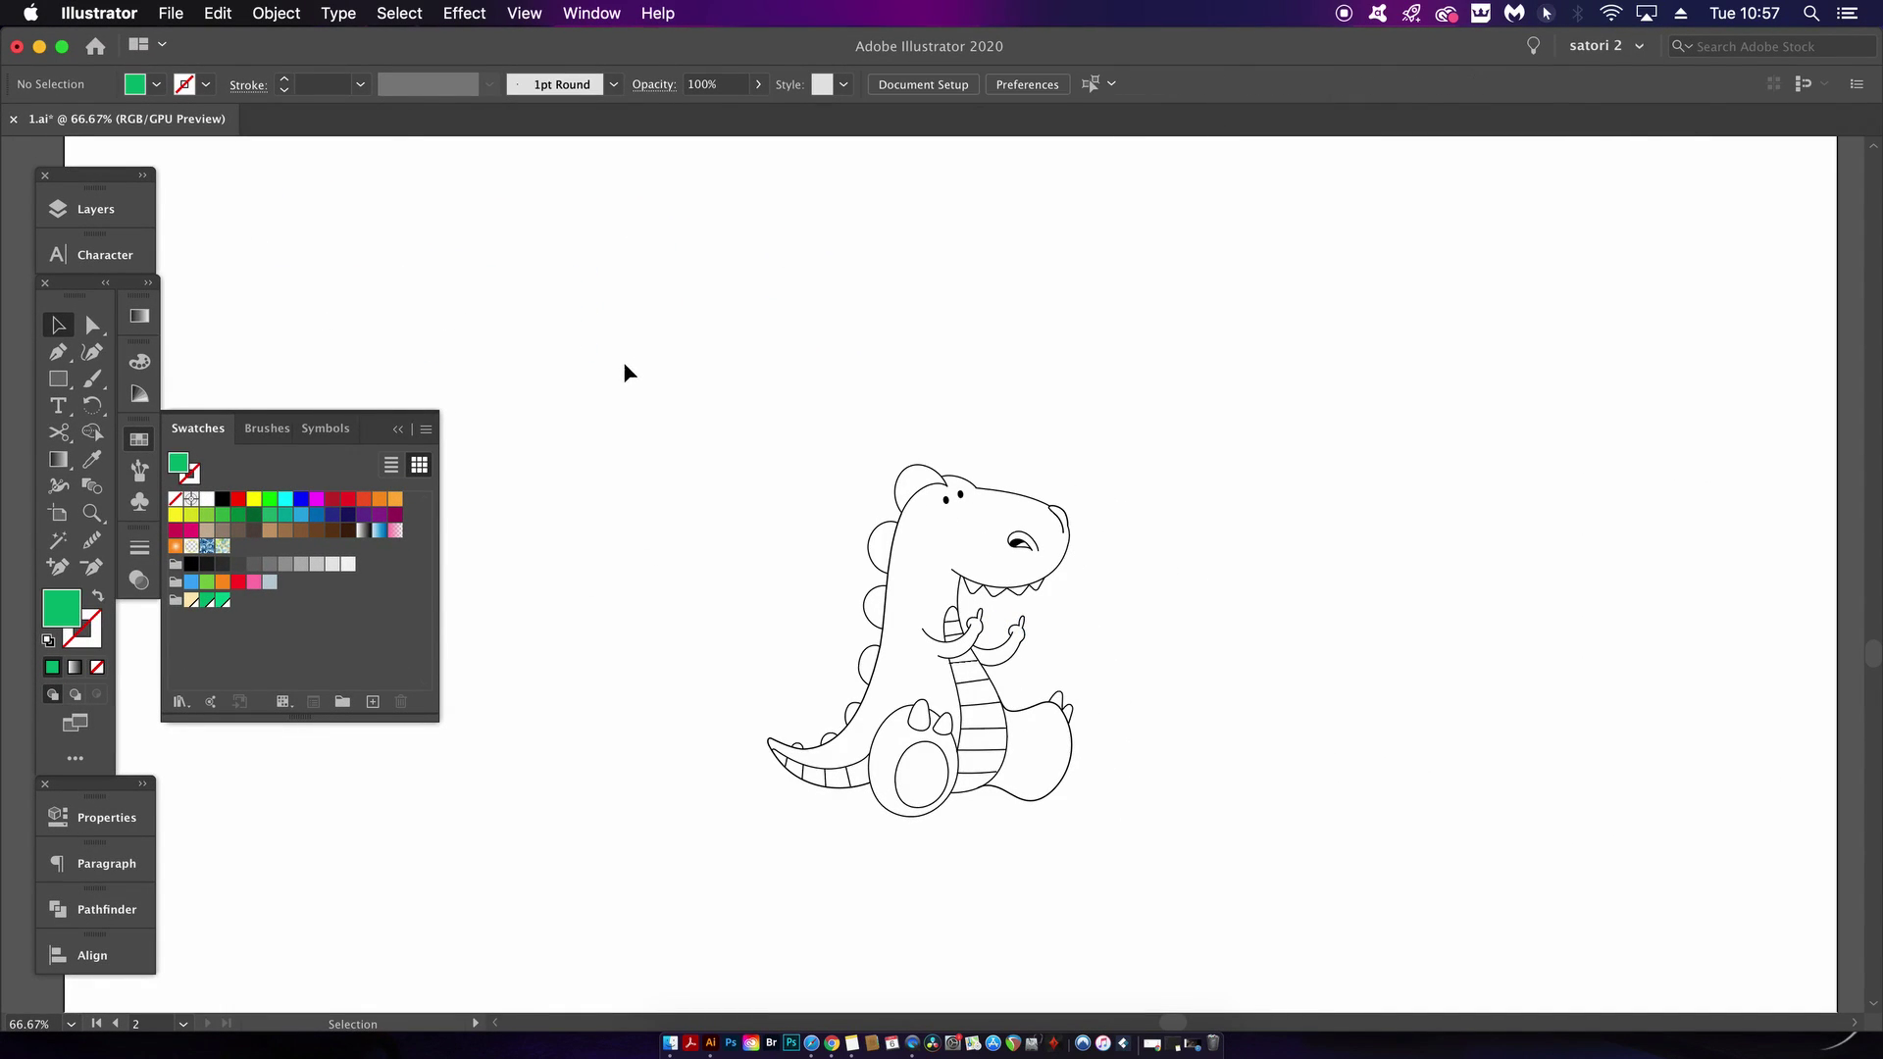
Select the large nail outline on the left foot, expand Layer 1's contents and locate the nail's path there
{"action": "scroll", "coordinate": [988, 640], "scroll_direction": "up", "scroll_amount": 1}
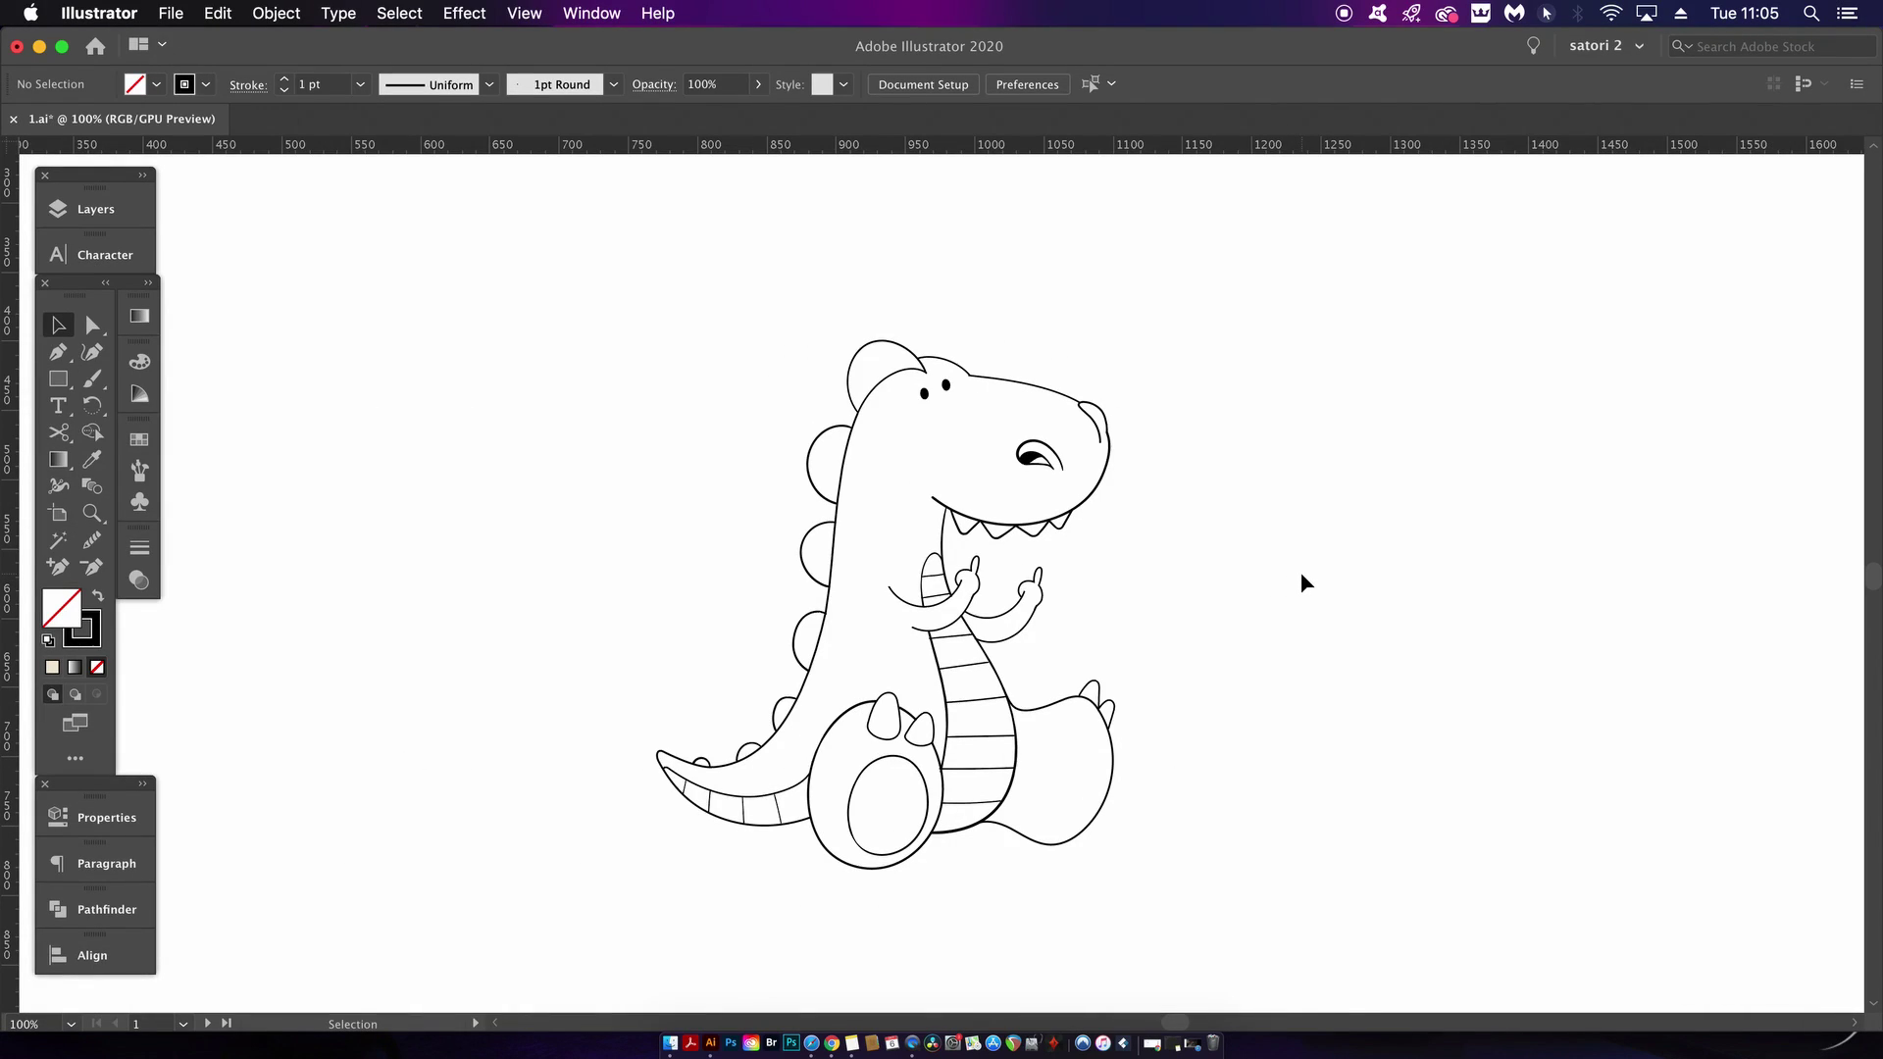
{"action": "scroll", "coordinate": [878, 725], "scroll_direction": "up", "scroll_amount": 2}
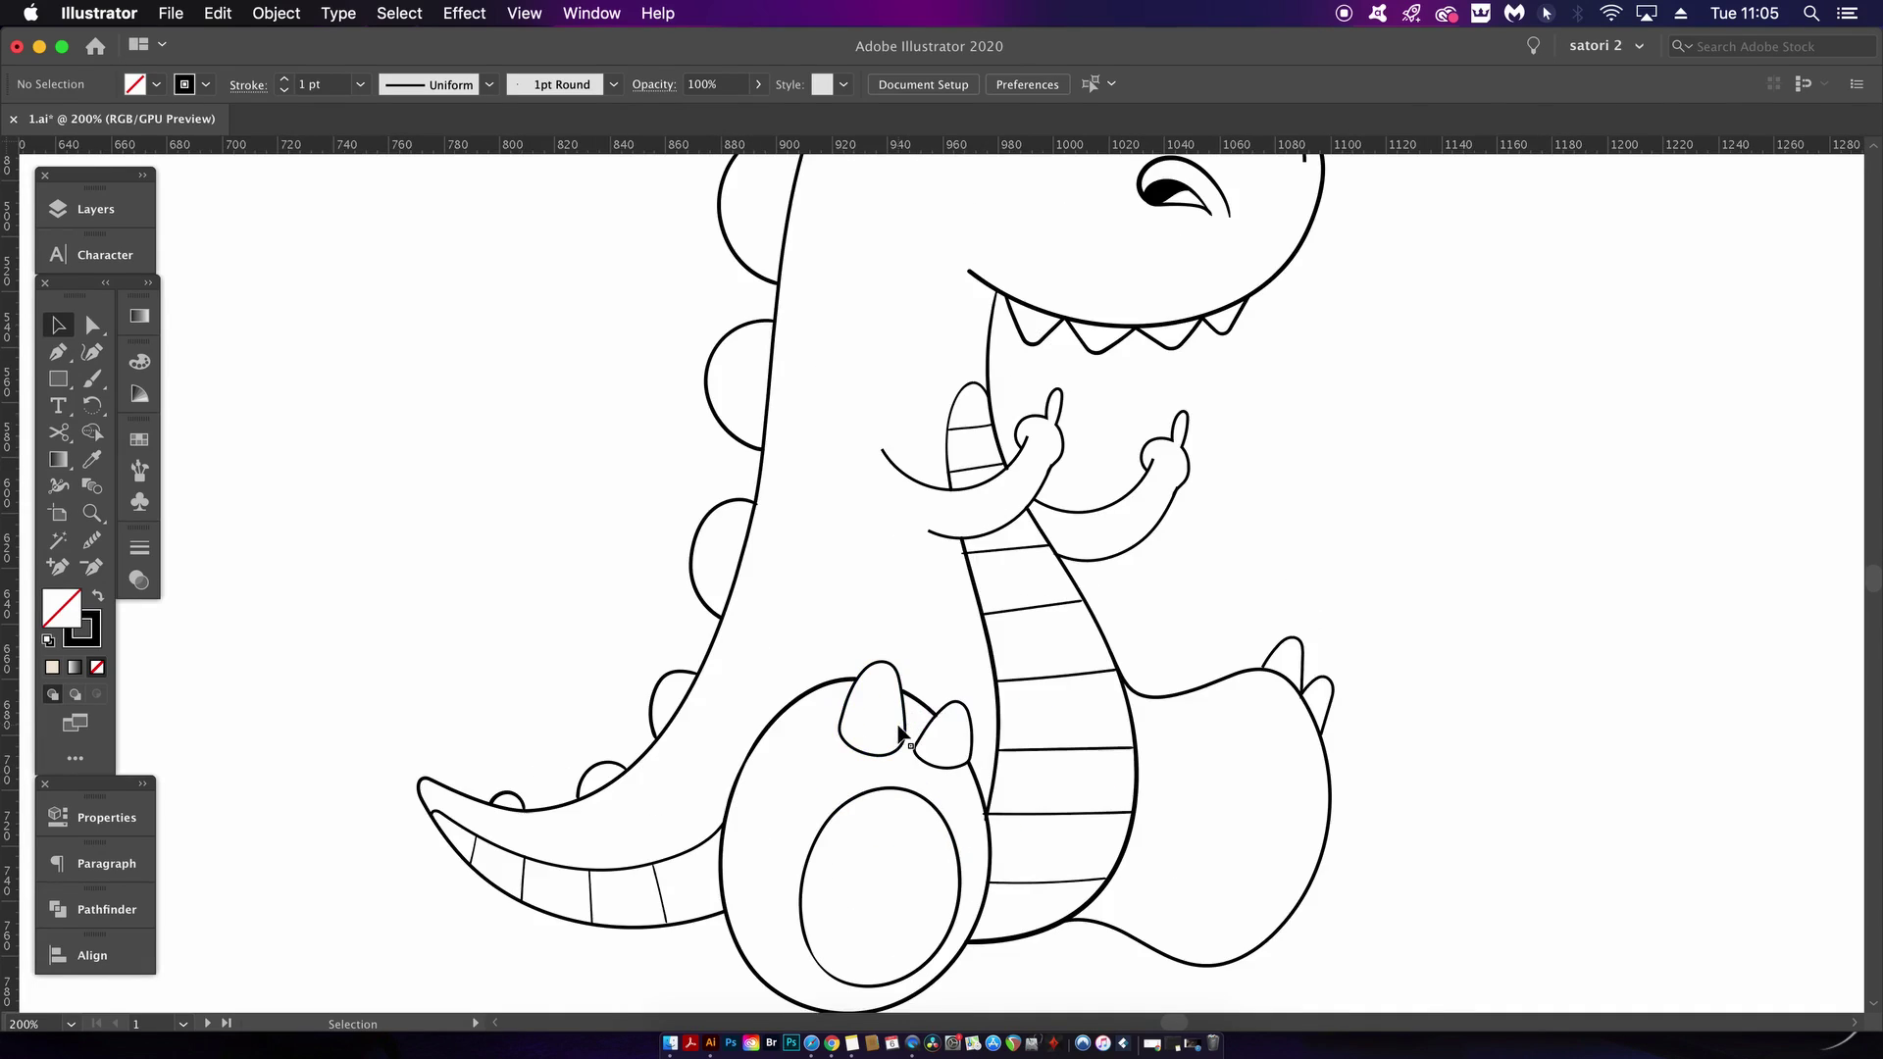
{"action": "left_click", "coordinate": [893, 666]}
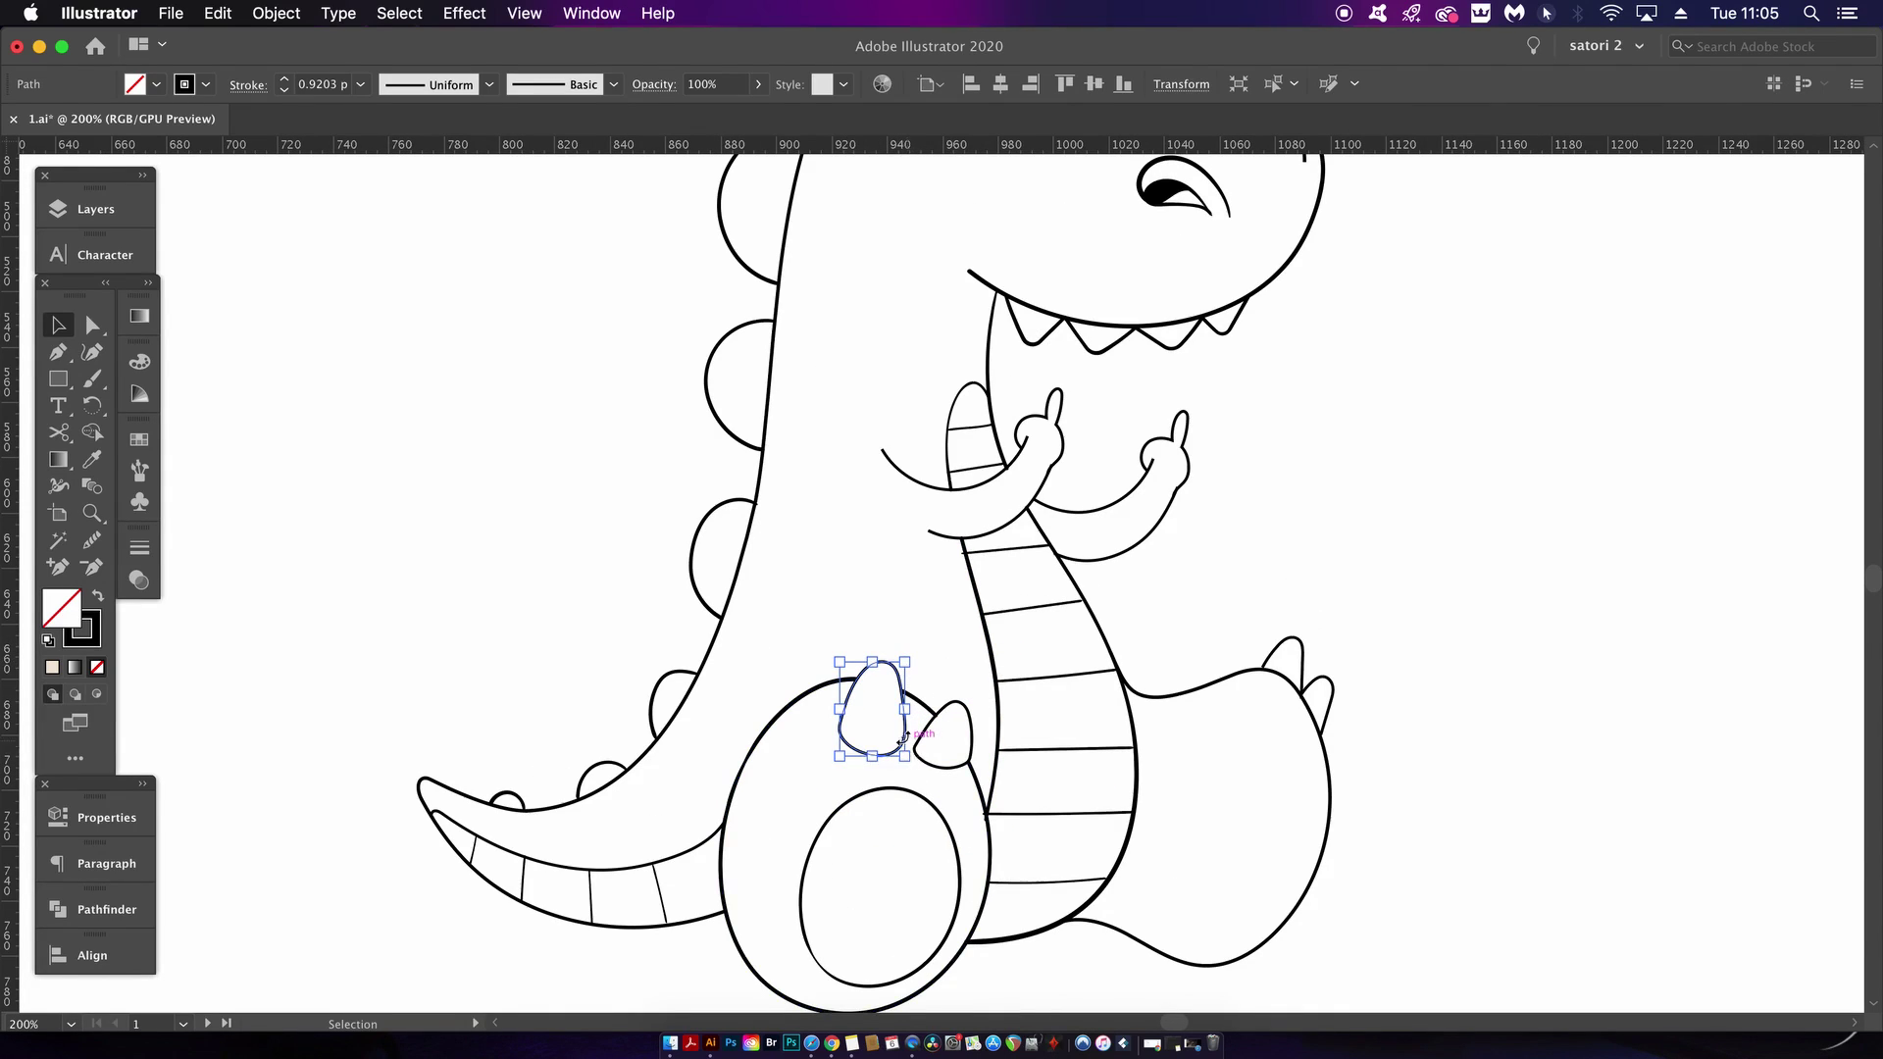
{"action": "left_click", "coordinate": [589, 12]}
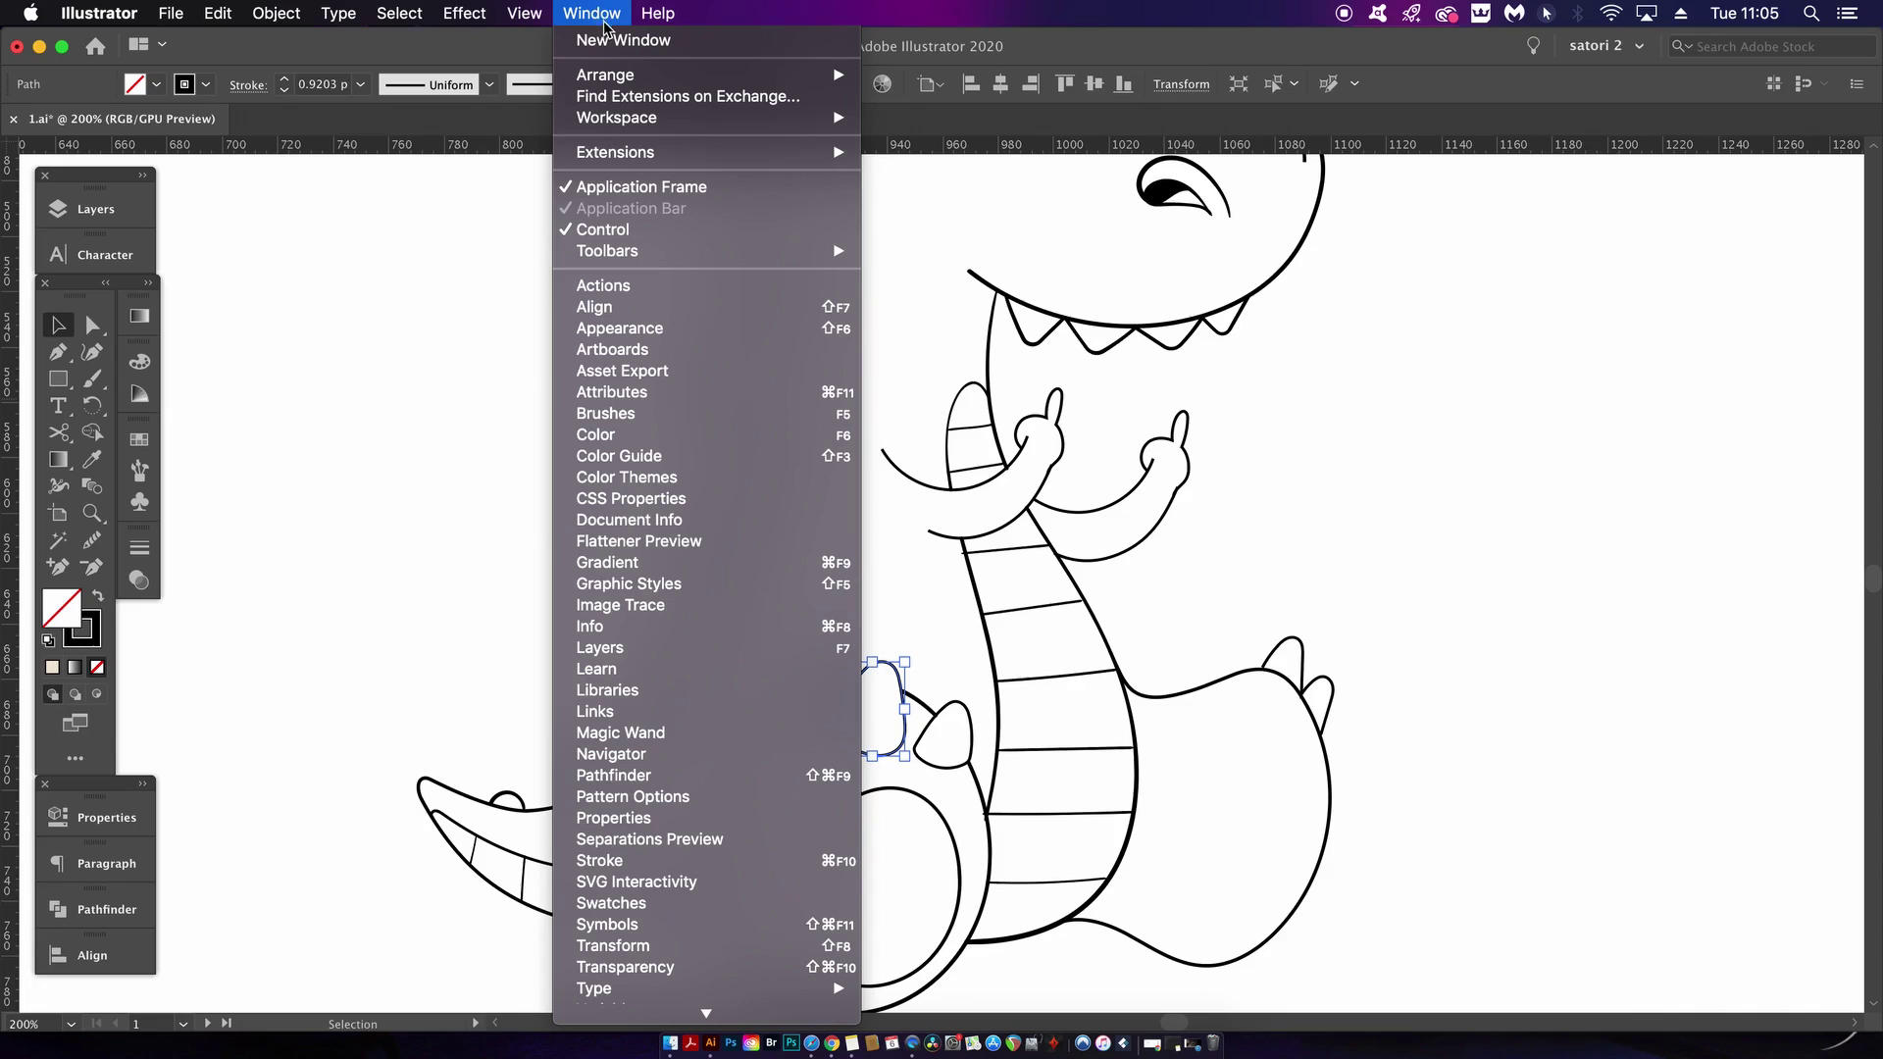
{"action": "left_click", "coordinate": [96, 210]}
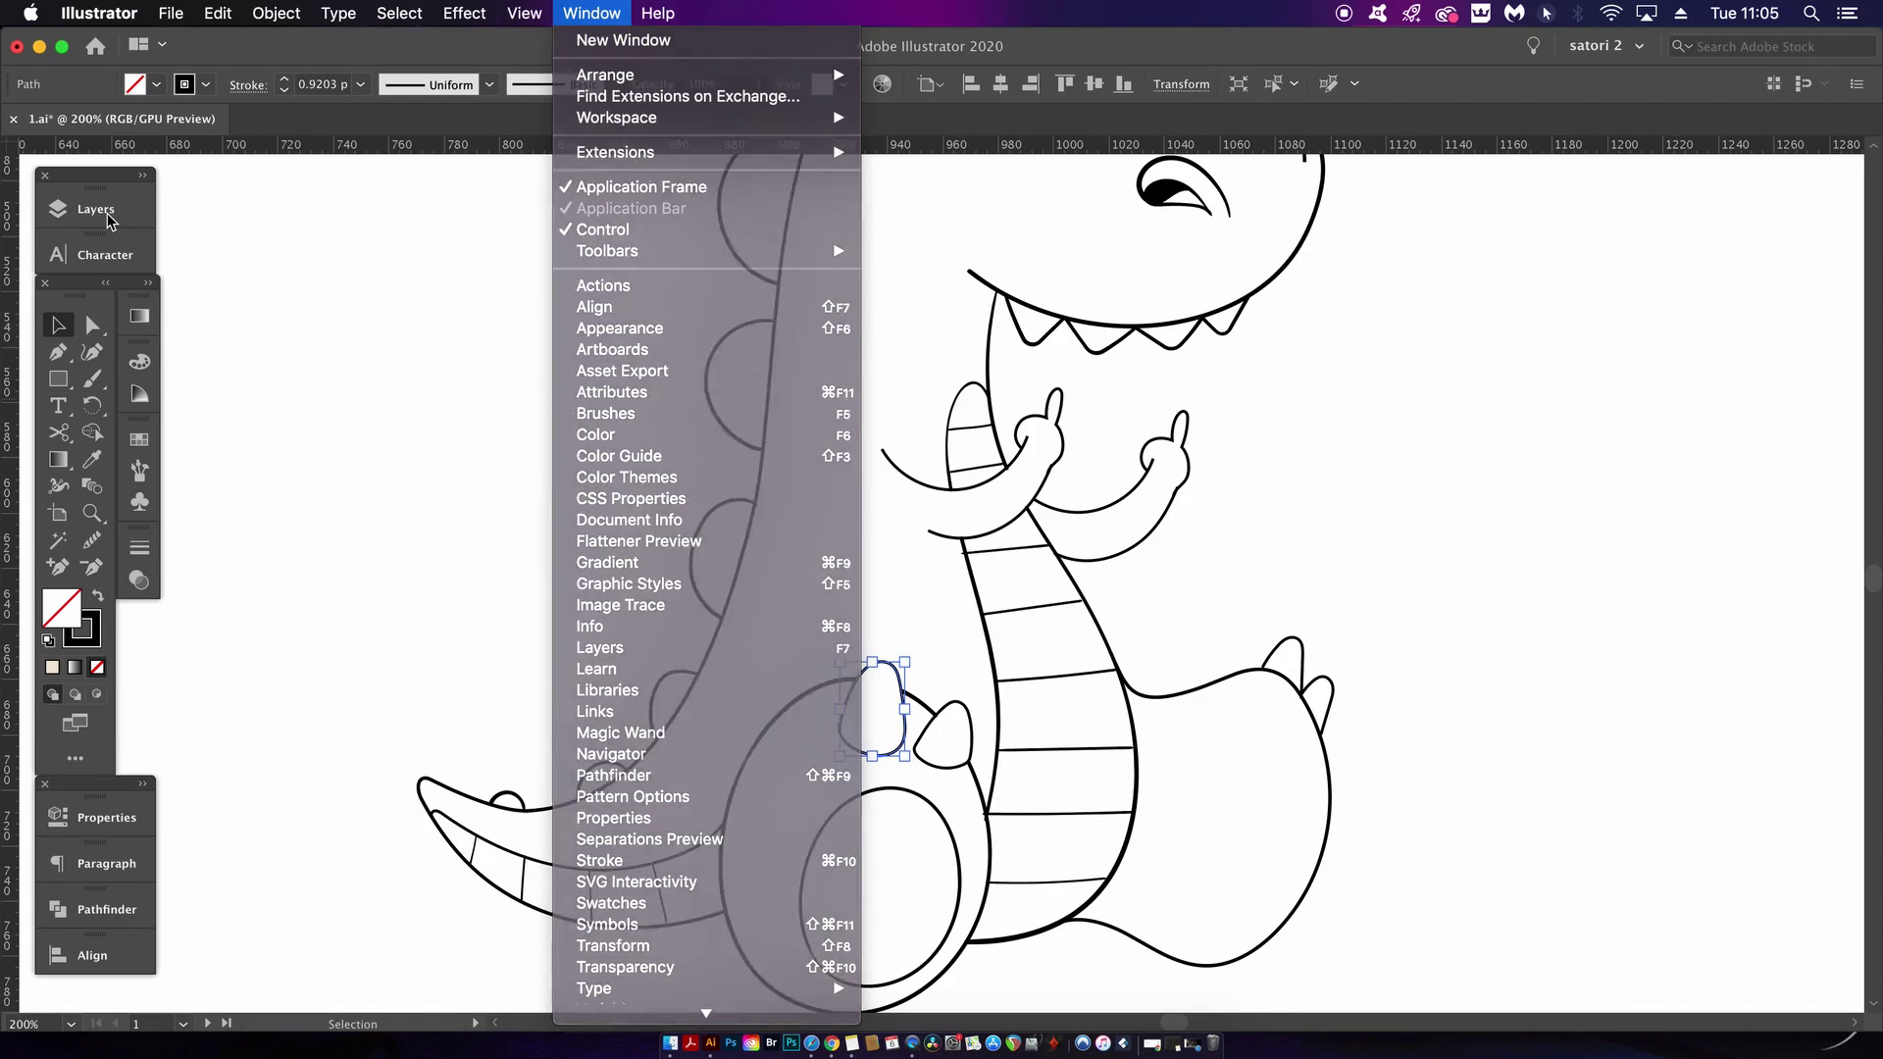
{"action": "left_click", "coordinate": [97, 209]}
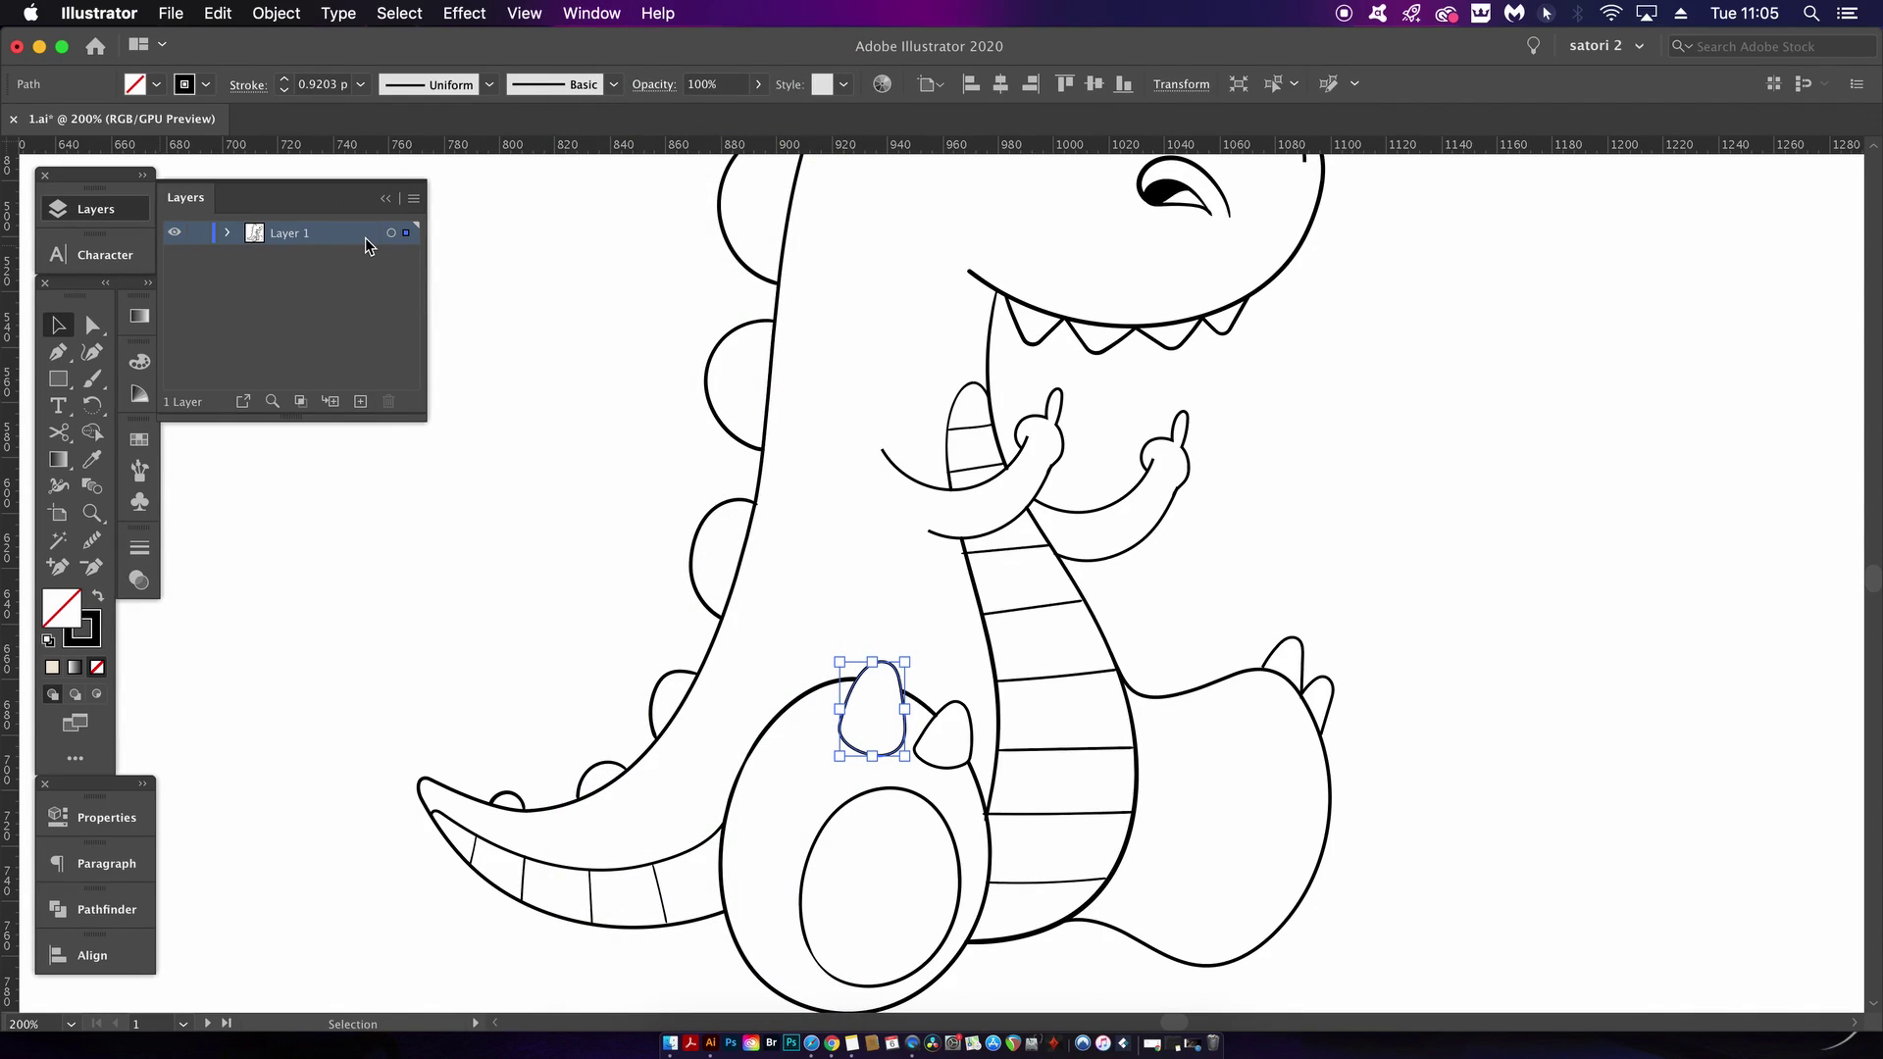
{"action": "left_click", "coordinate": [226, 233]}
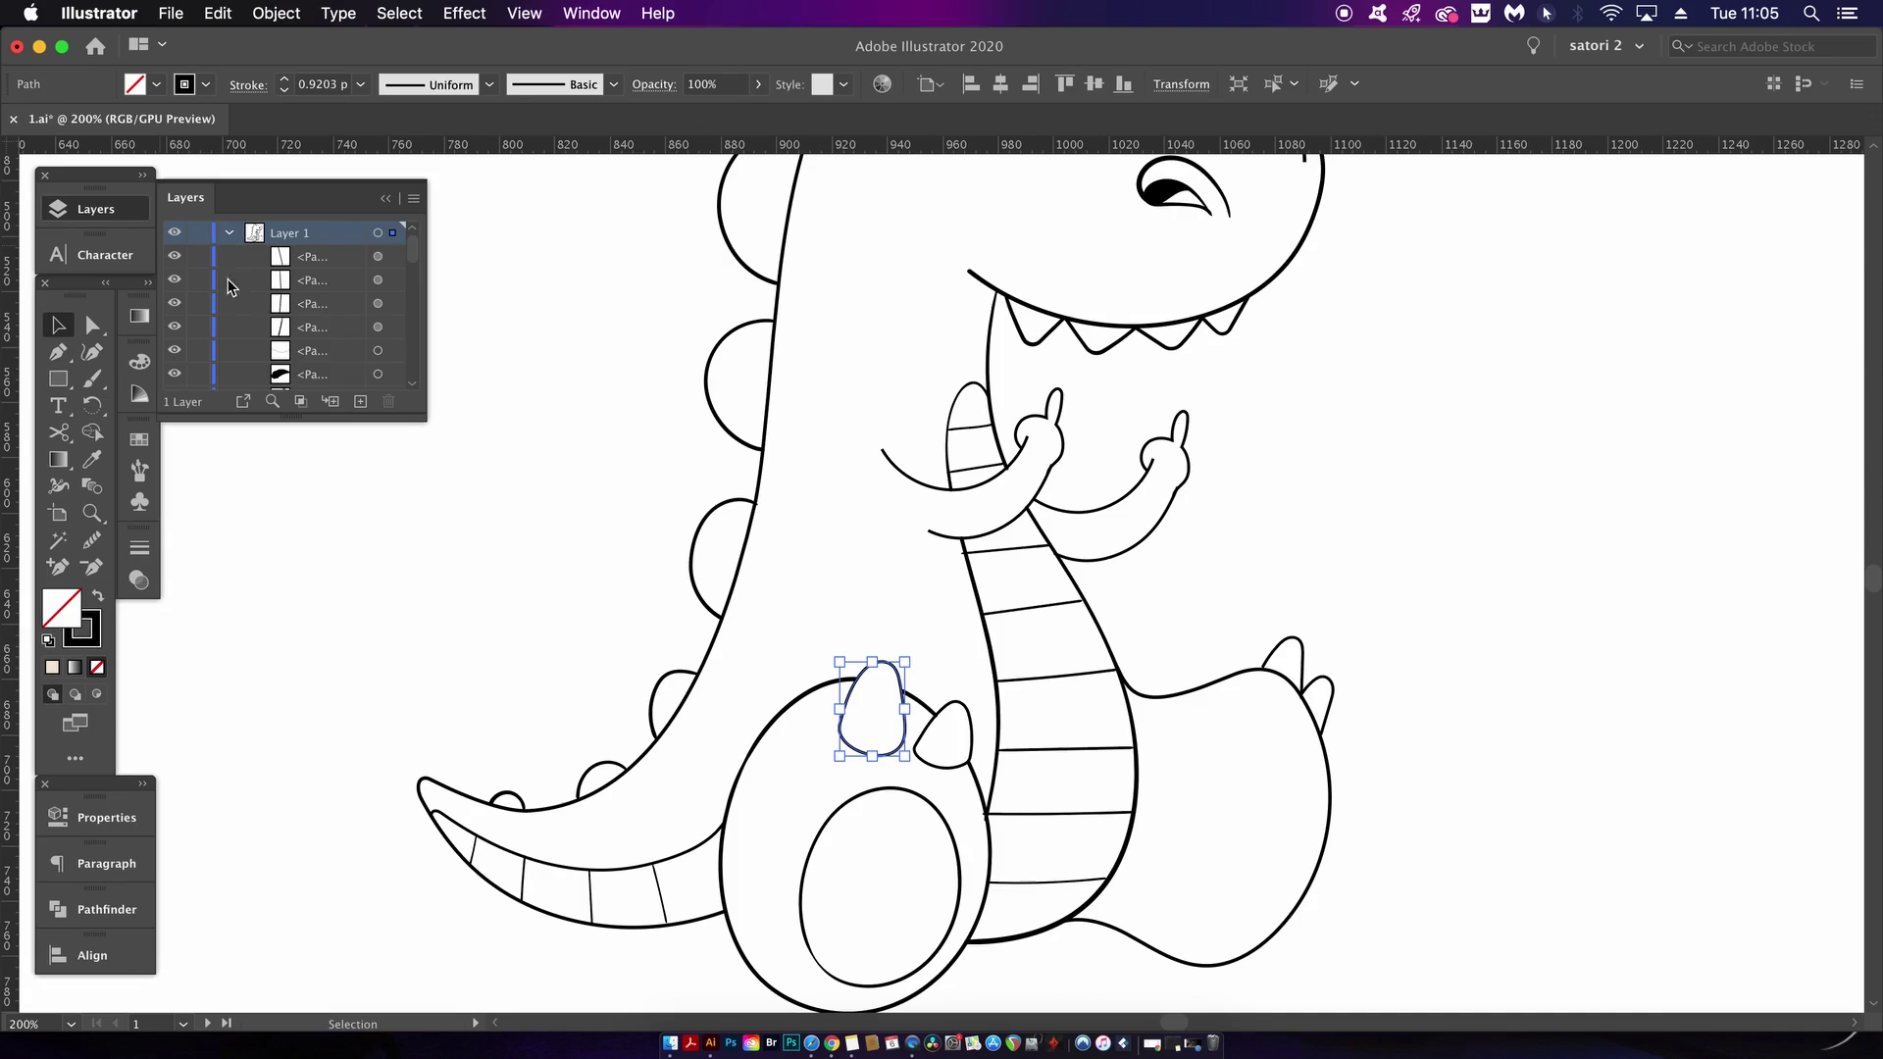
{"action": "left_click_drag", "start_coordinate": [414, 251], "coordinate": [652, 496]}
{"action": "left_click", "coordinate": [361, 267]}
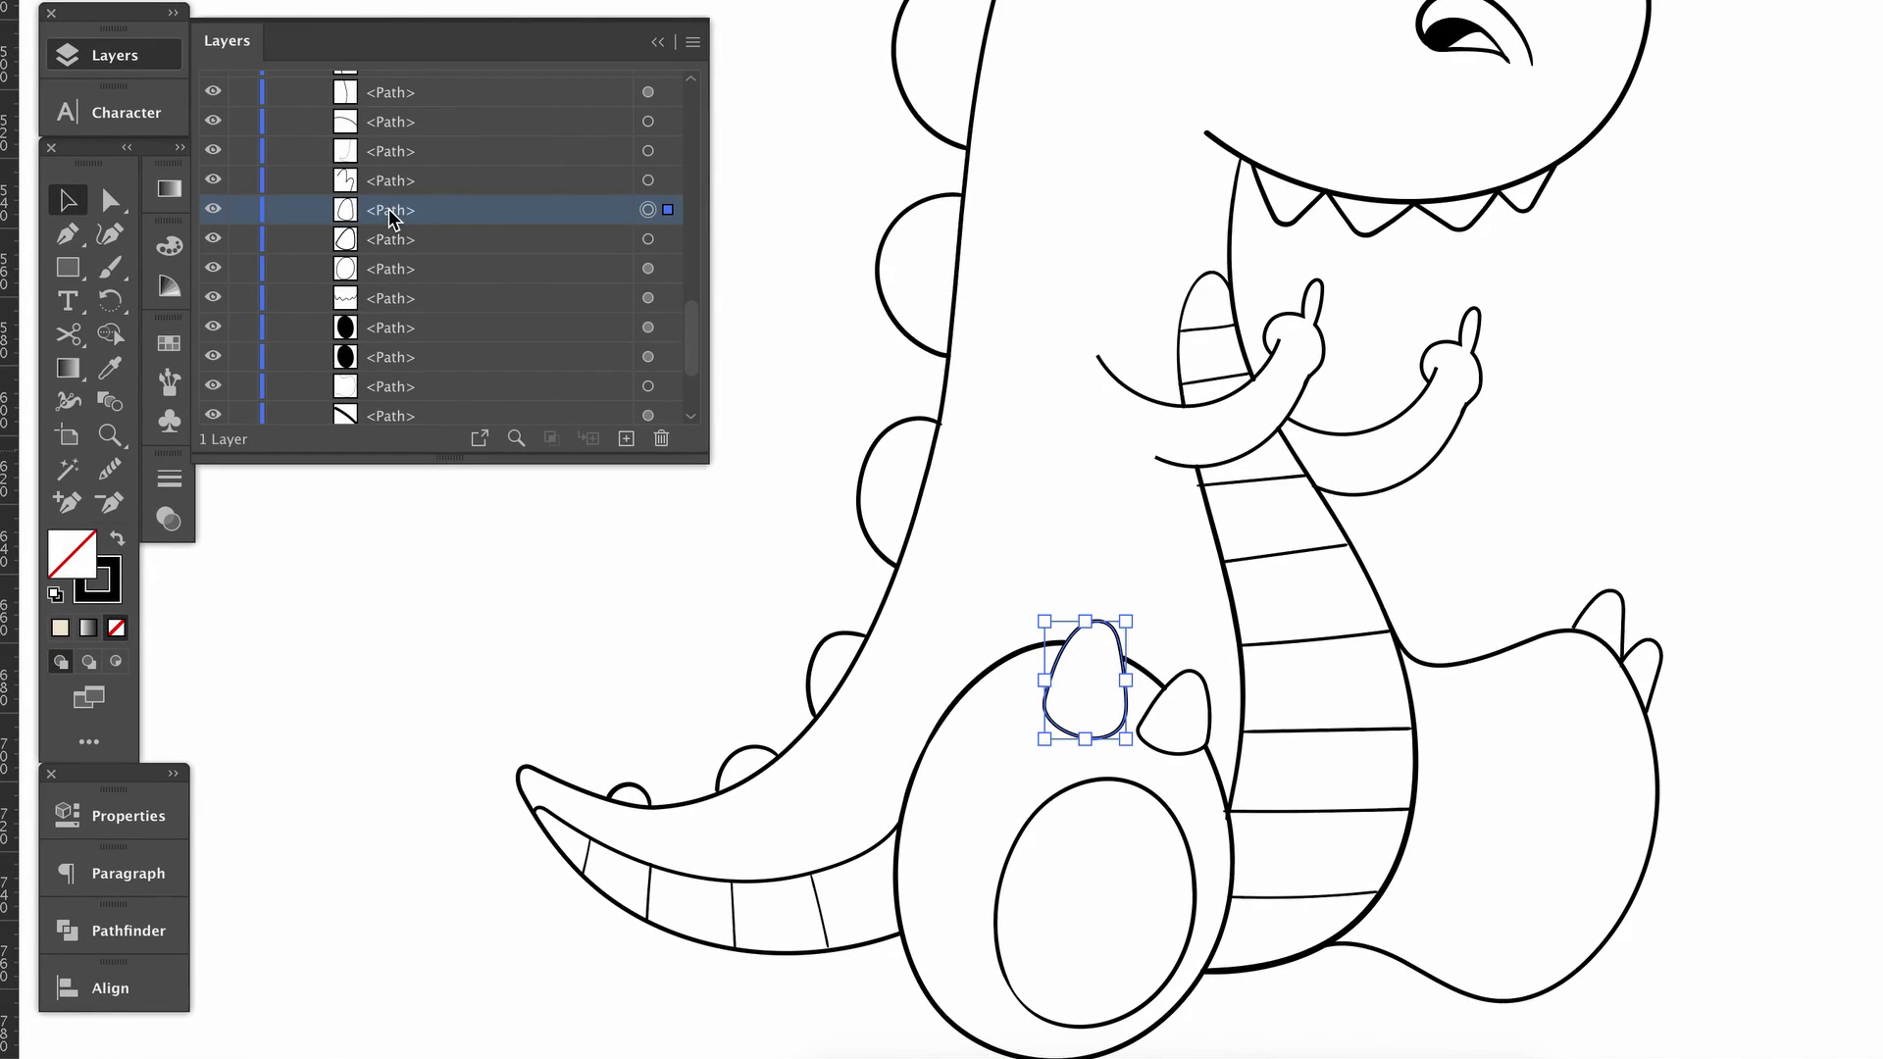
Rename the selected nail path "big nail left foot outline"
{"action": "double_click", "coordinate": [390, 210]}
{"action": "type", "text": "big"}
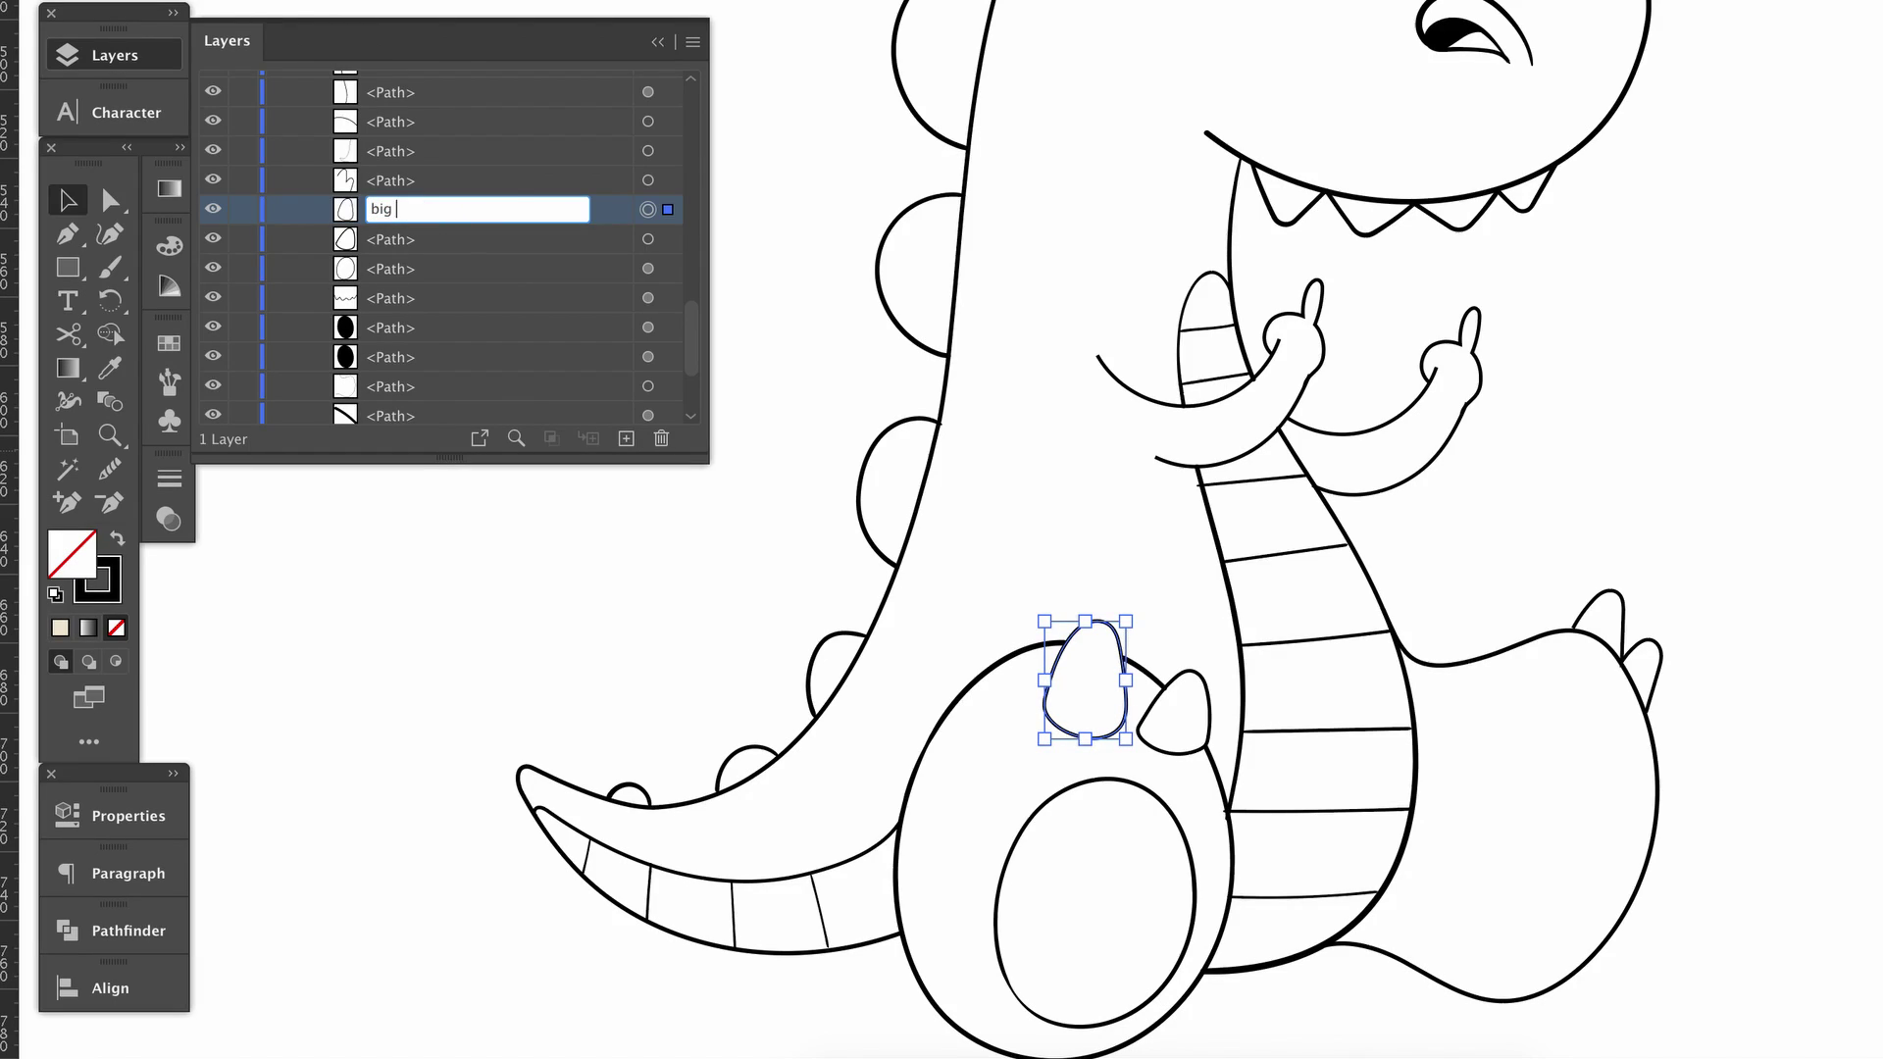
{"action": "type", "text": " nail left foot outline"}
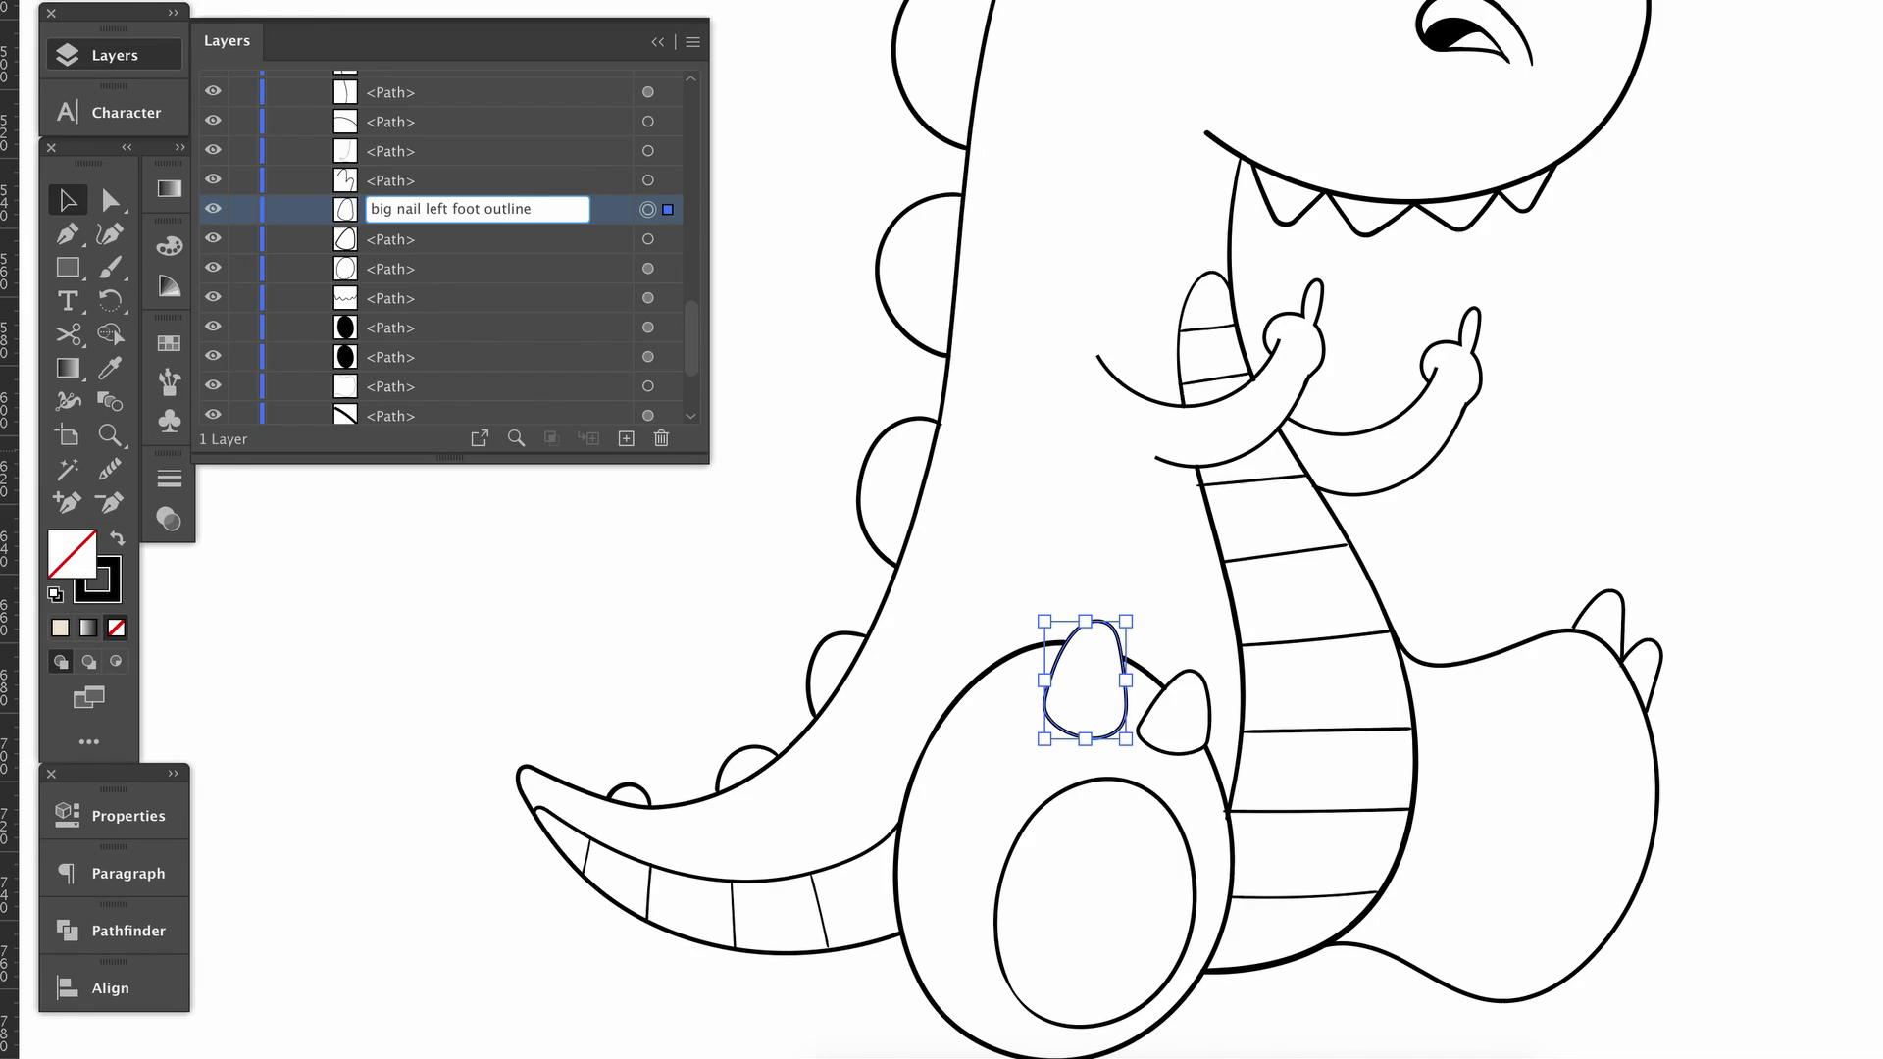
{"action": "key", "text": "Return"}
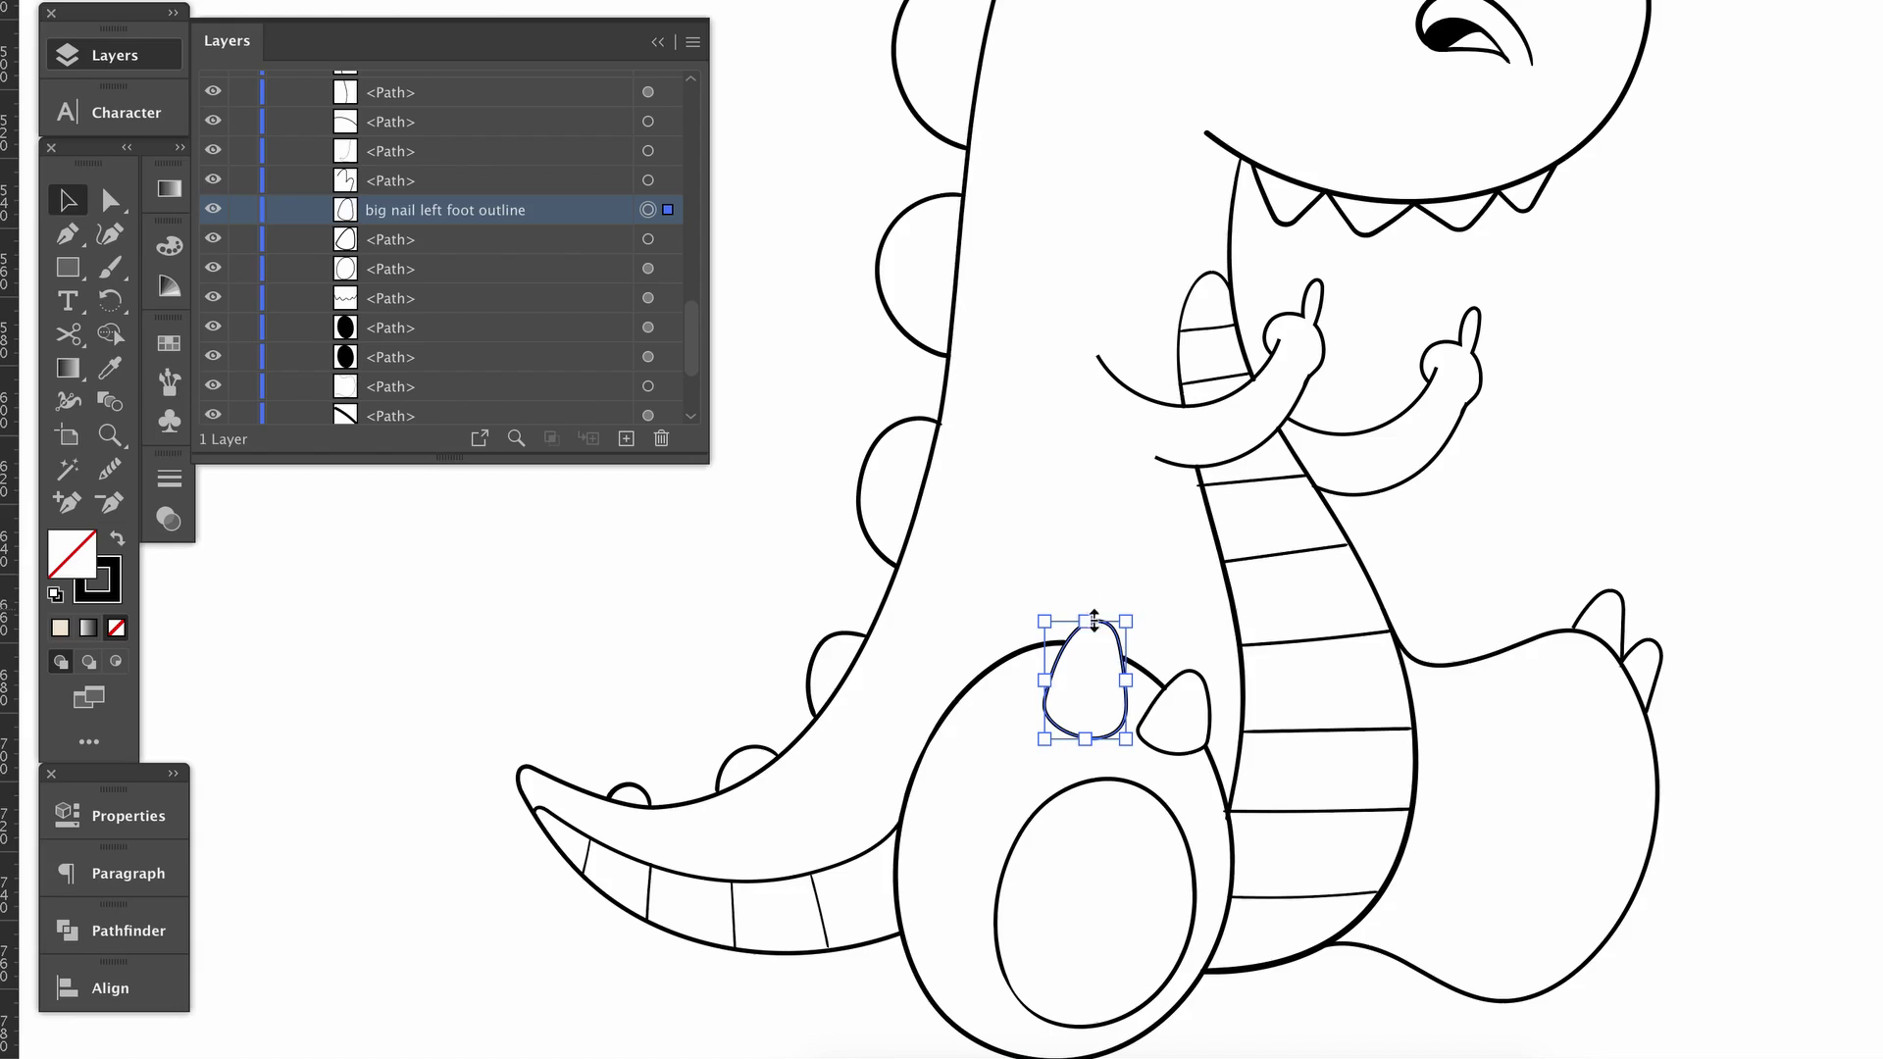
Group the large nail with the left foot outline, the small nail and the inner oval of the sole
{"action": "left_click", "coordinate": [998, 677], "text": "shift"}
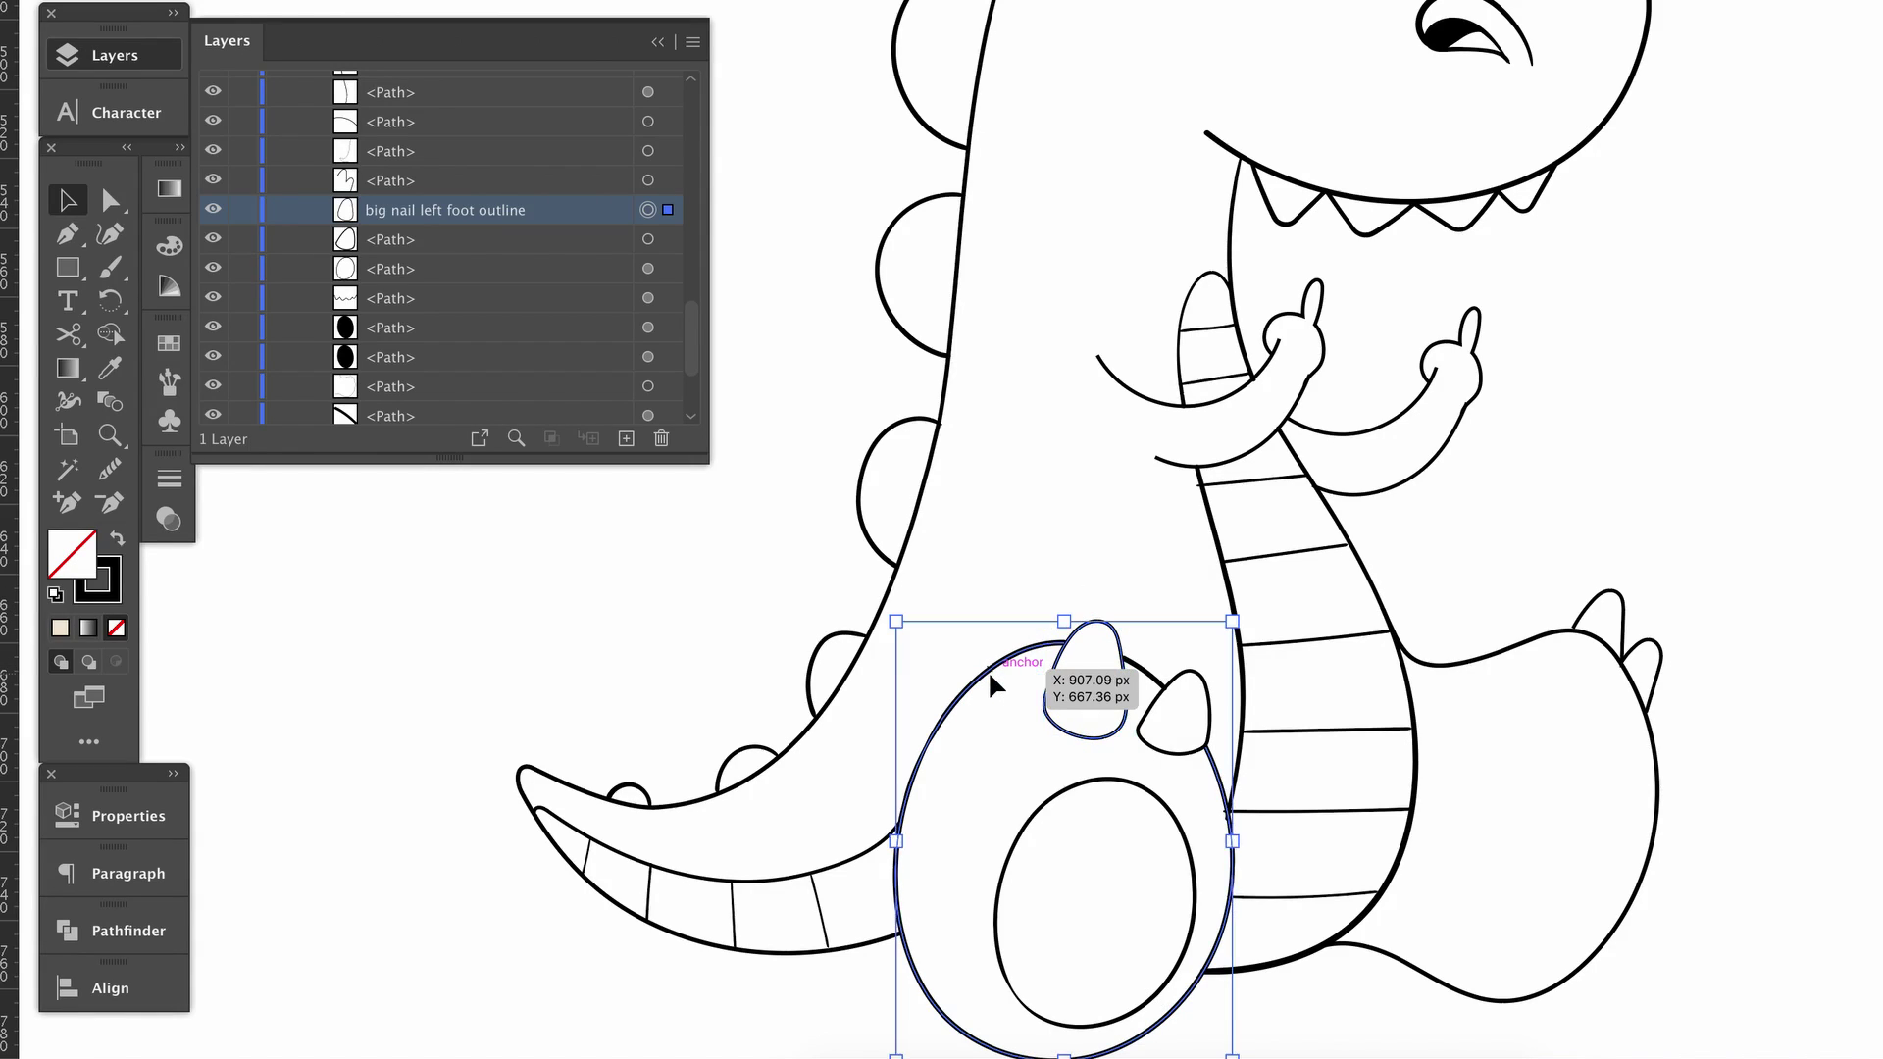
{"action": "left_click", "coordinate": [1160, 754], "text": "shift"}
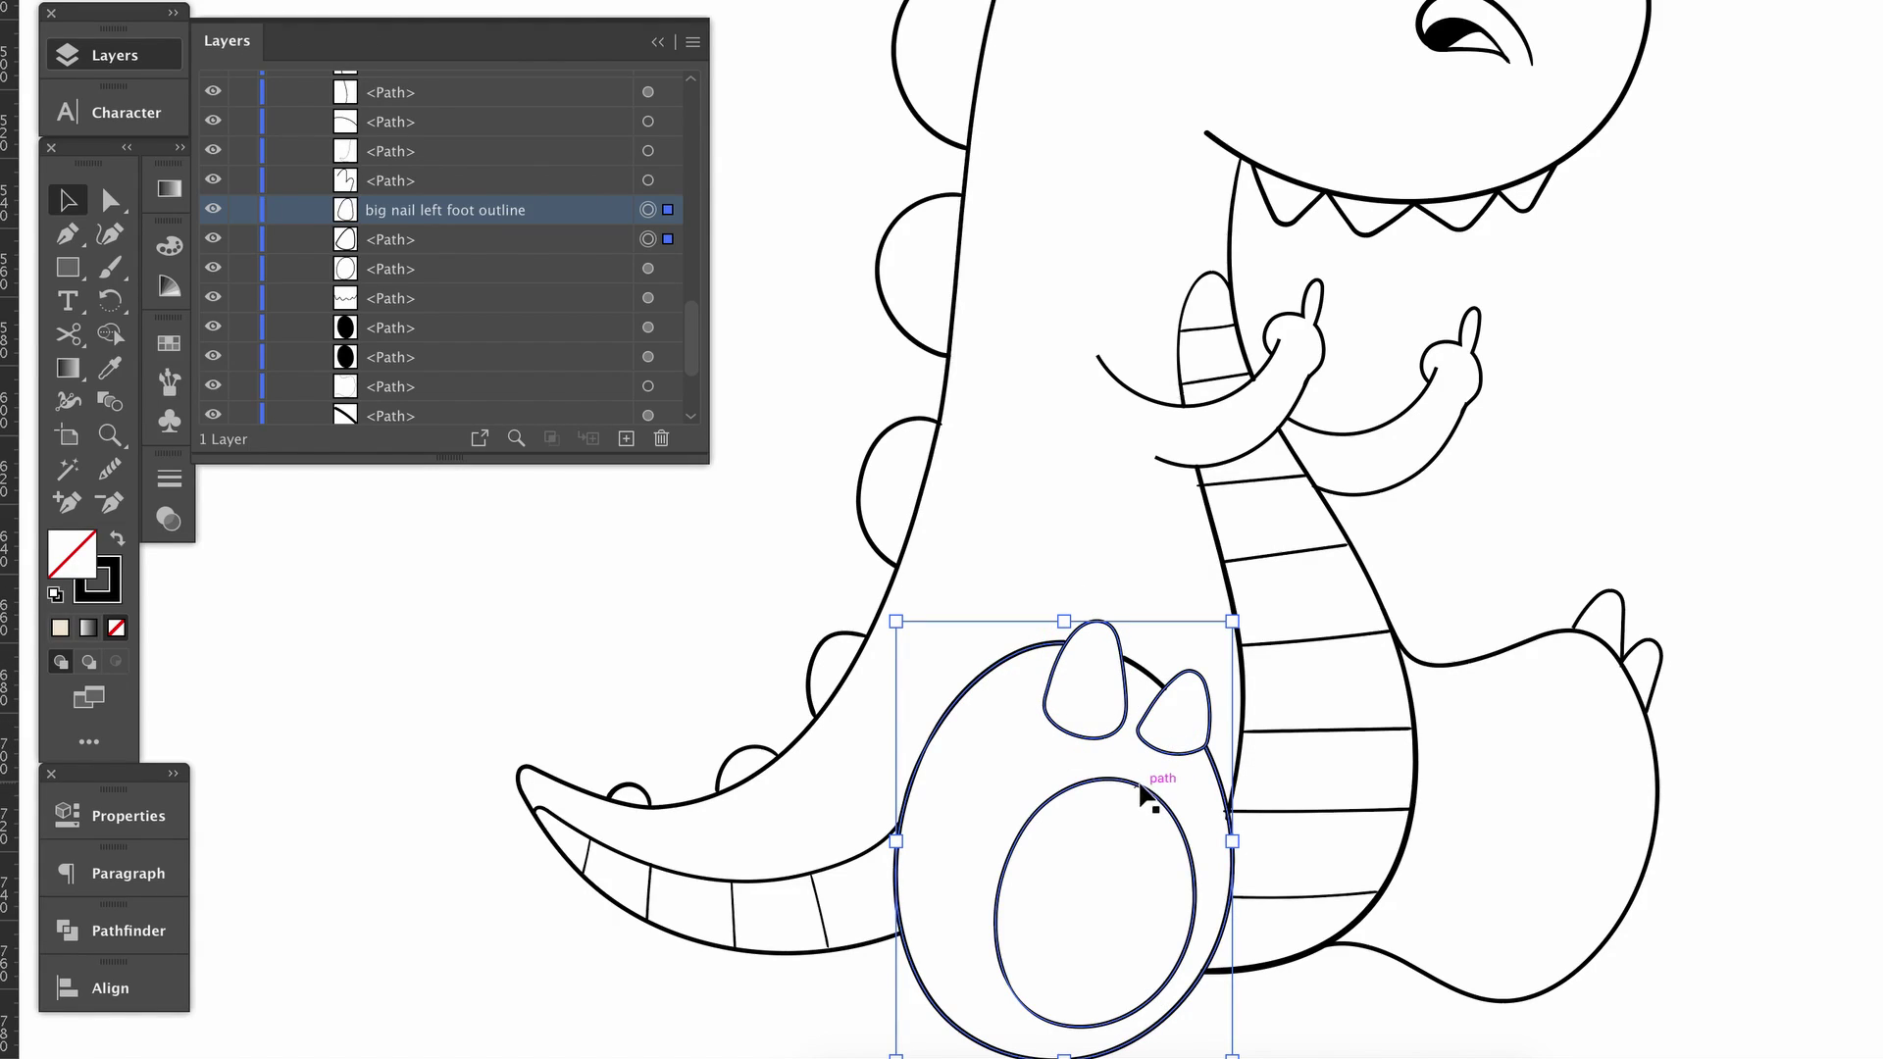
{"action": "left_click", "coordinate": [1143, 802], "text": "shift"}
{"action": "key", "text": "ctrl+g"}
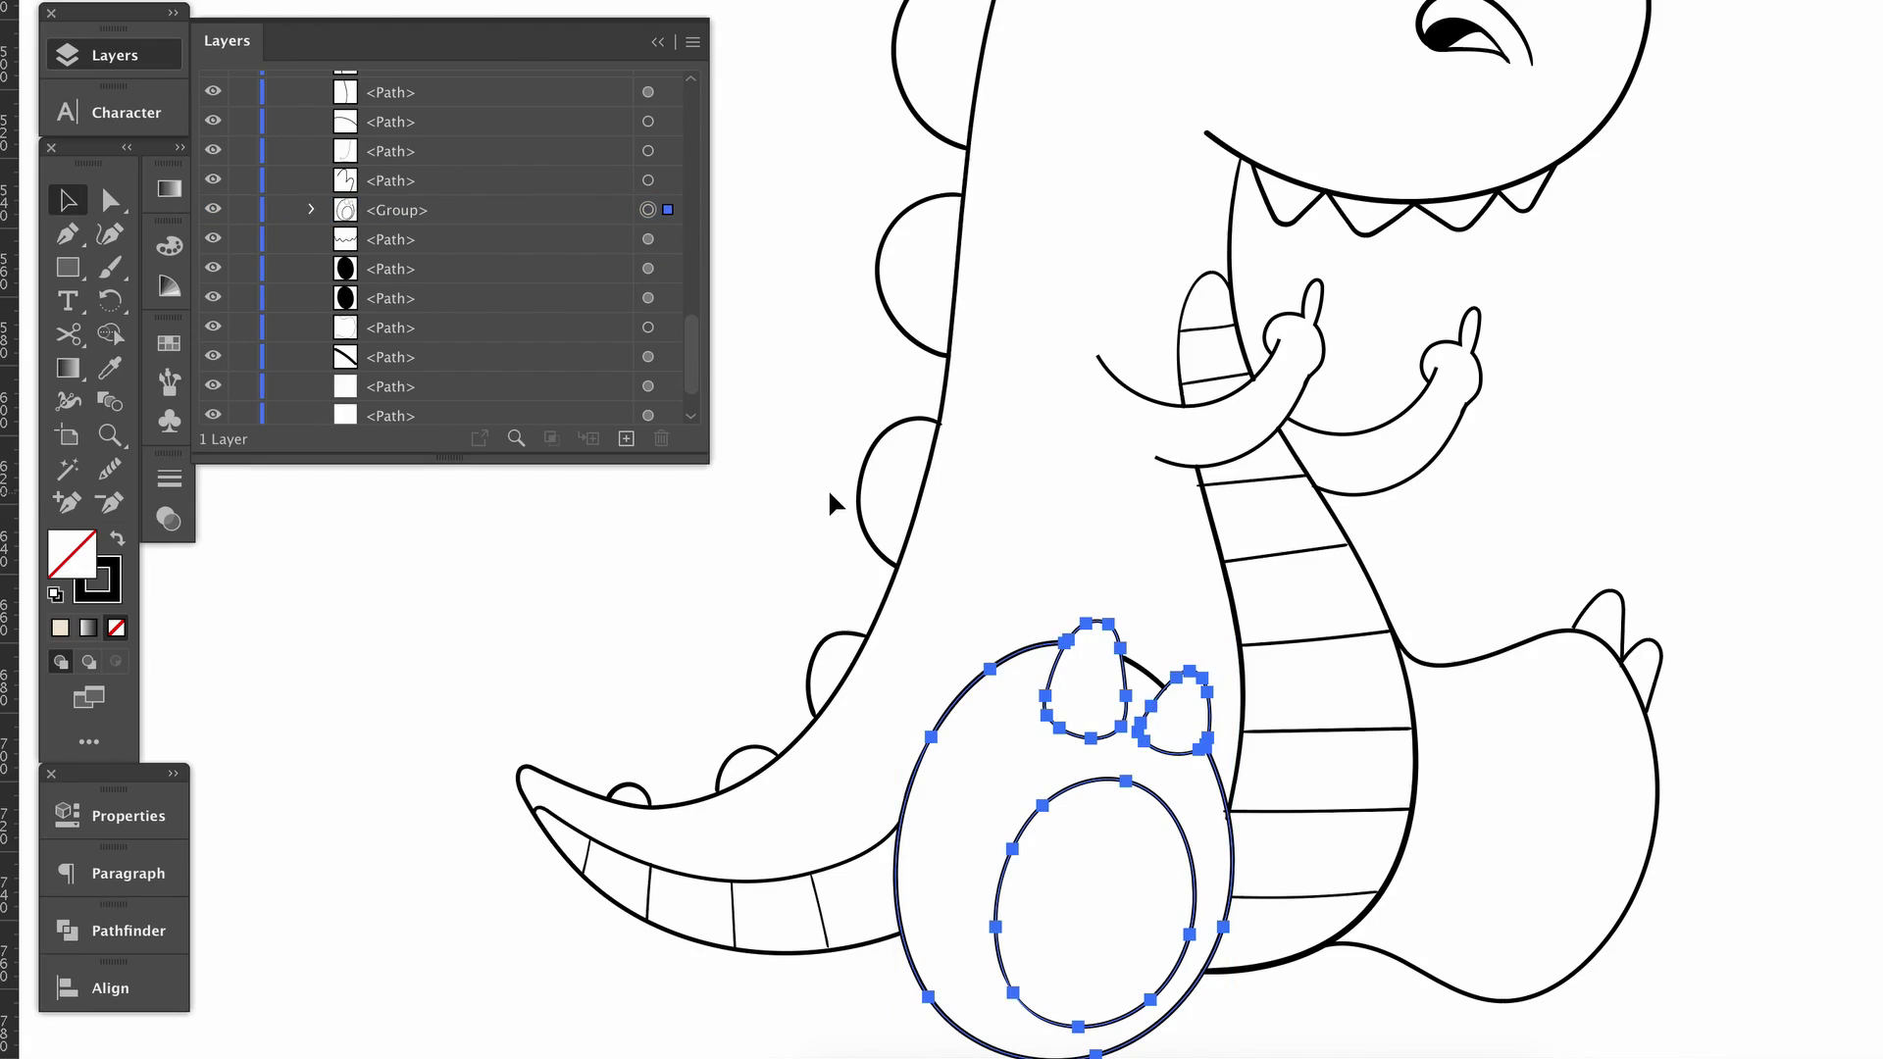
Rename the new group "left foot" and check which paths it contains
{"action": "left_click", "coordinate": [404, 210]}
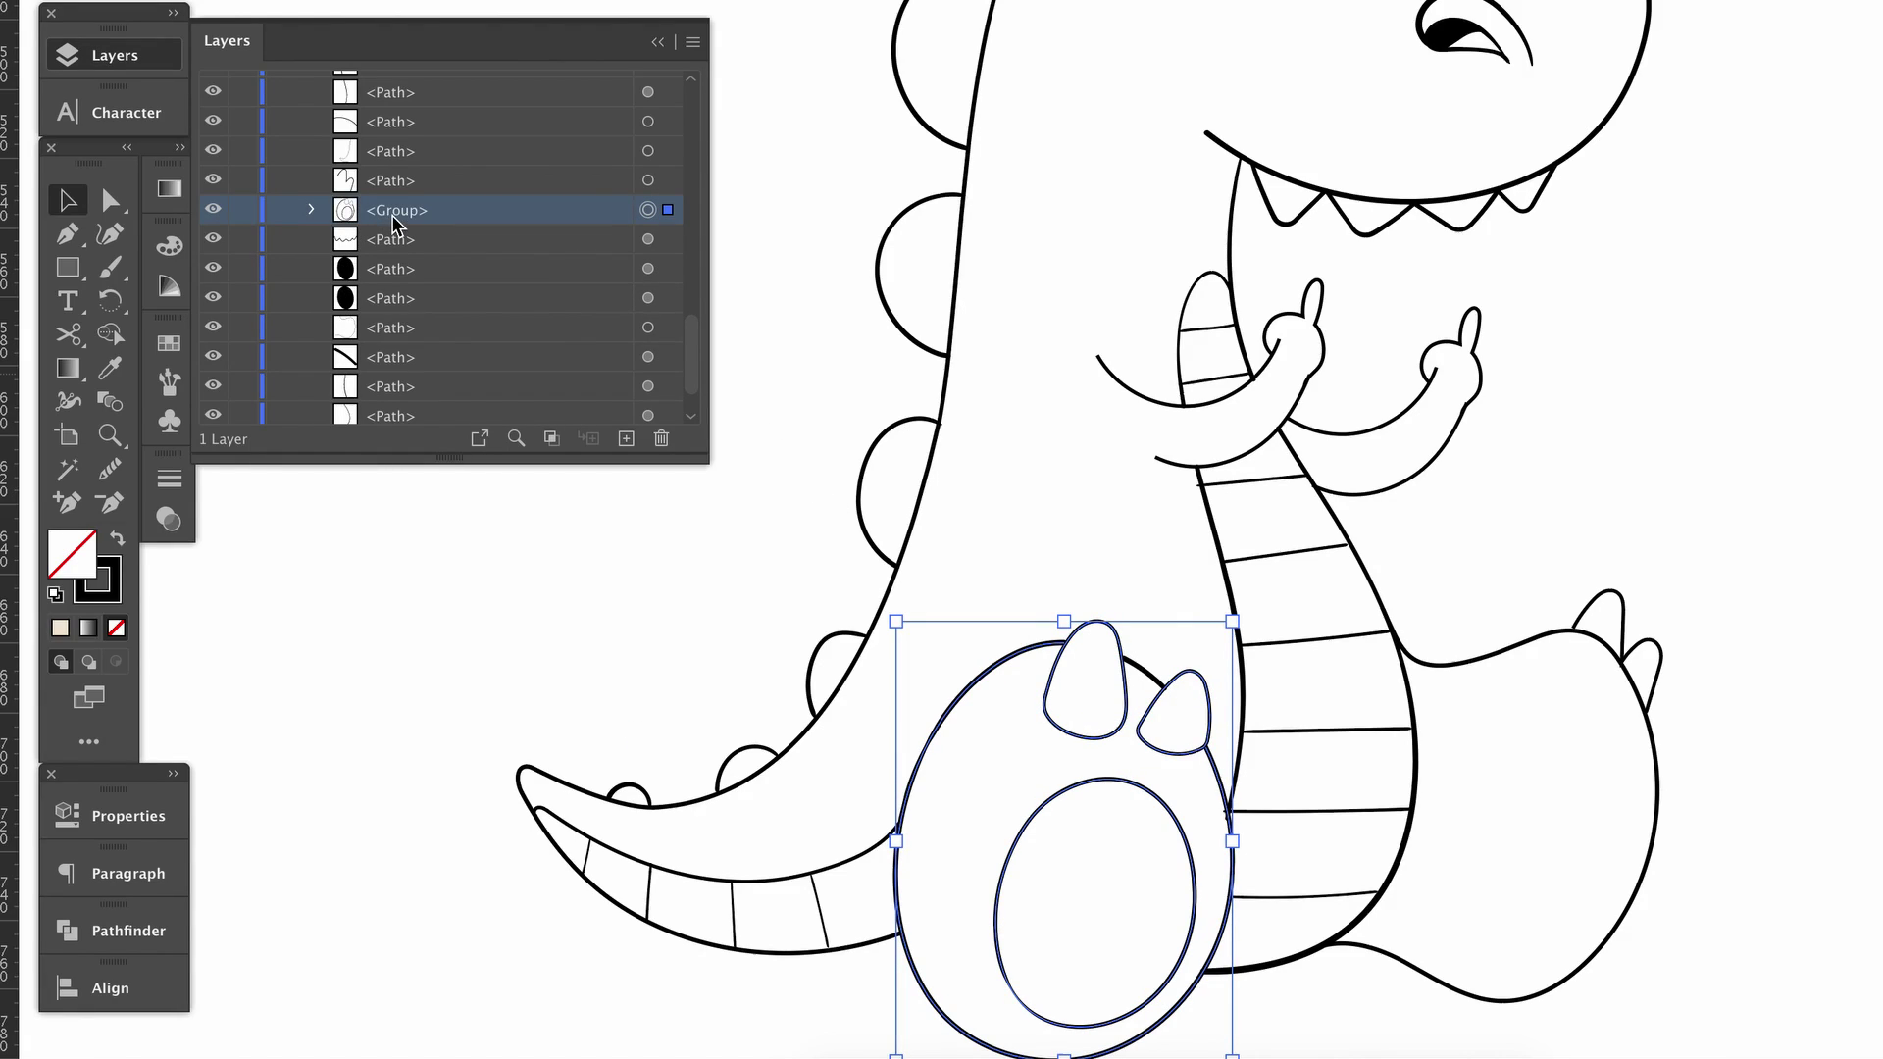
{"action": "double_click", "coordinate": [428, 210]}
{"action": "type", "text": "left foot"}
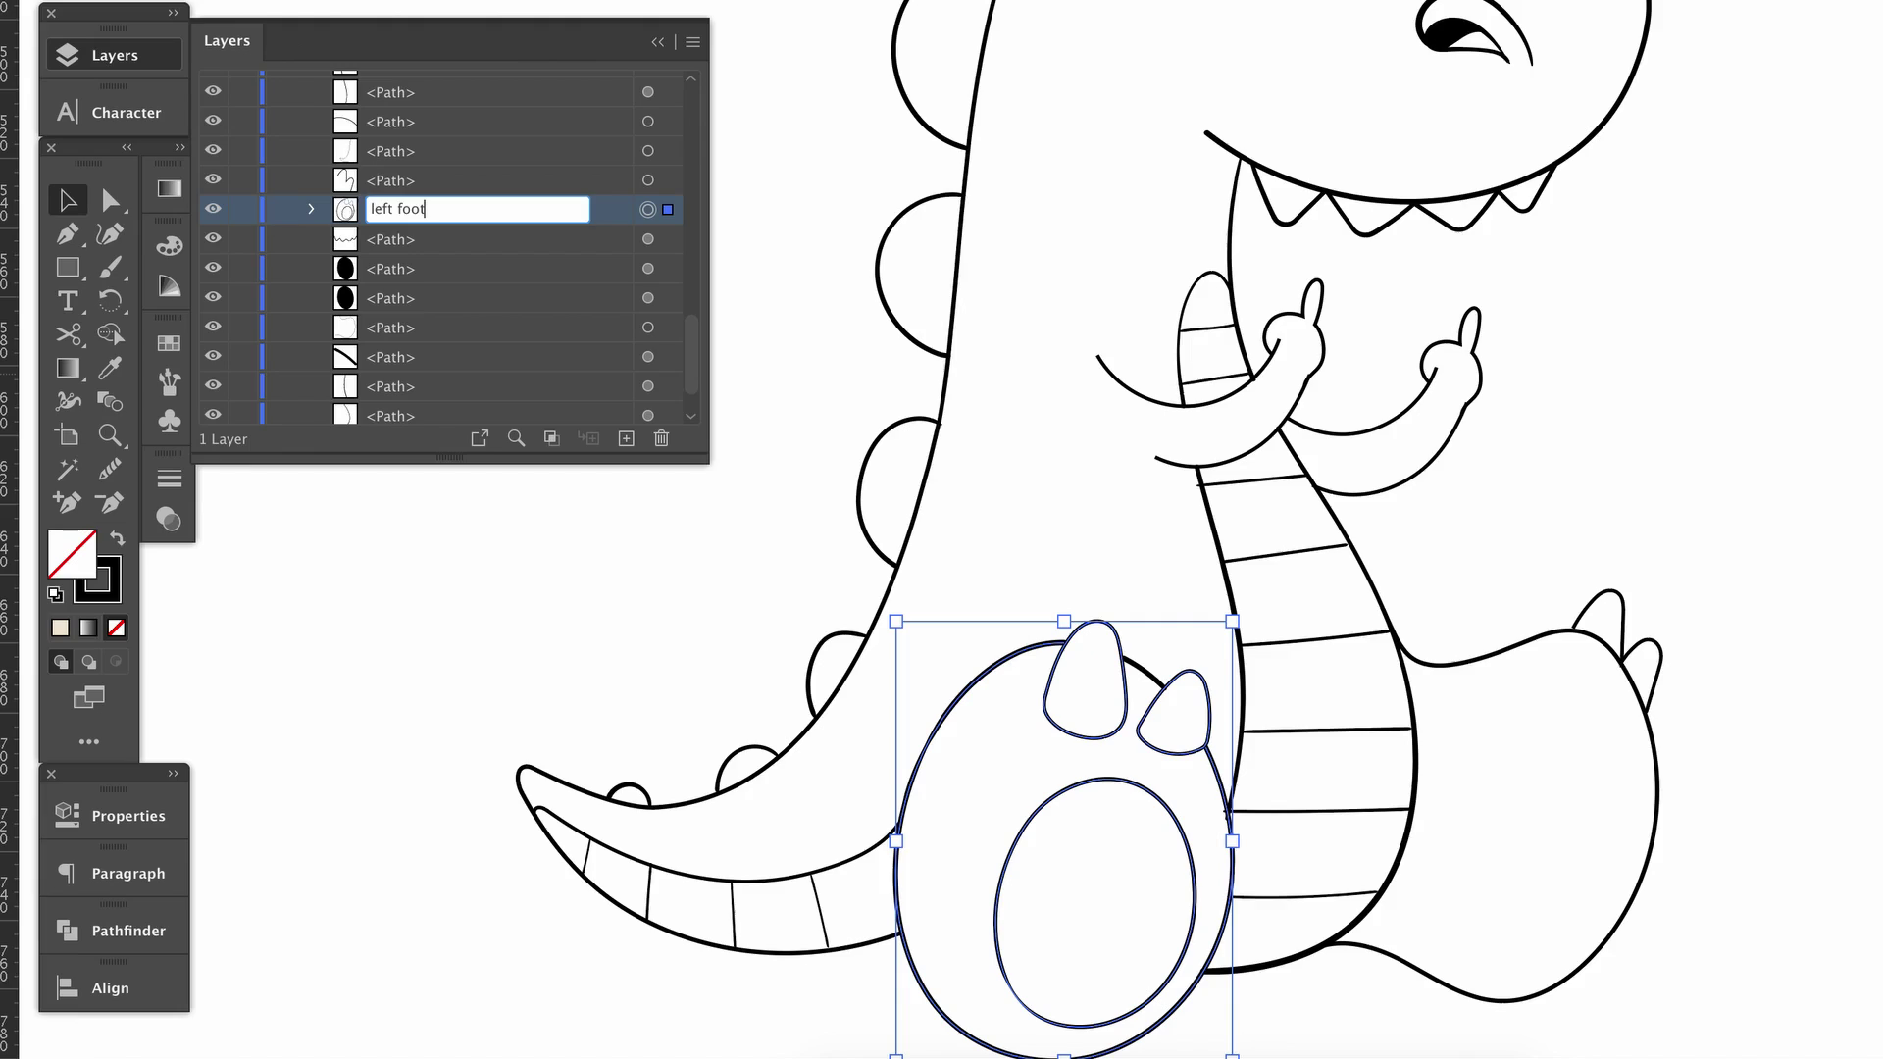
{"action": "key", "text": "Return"}
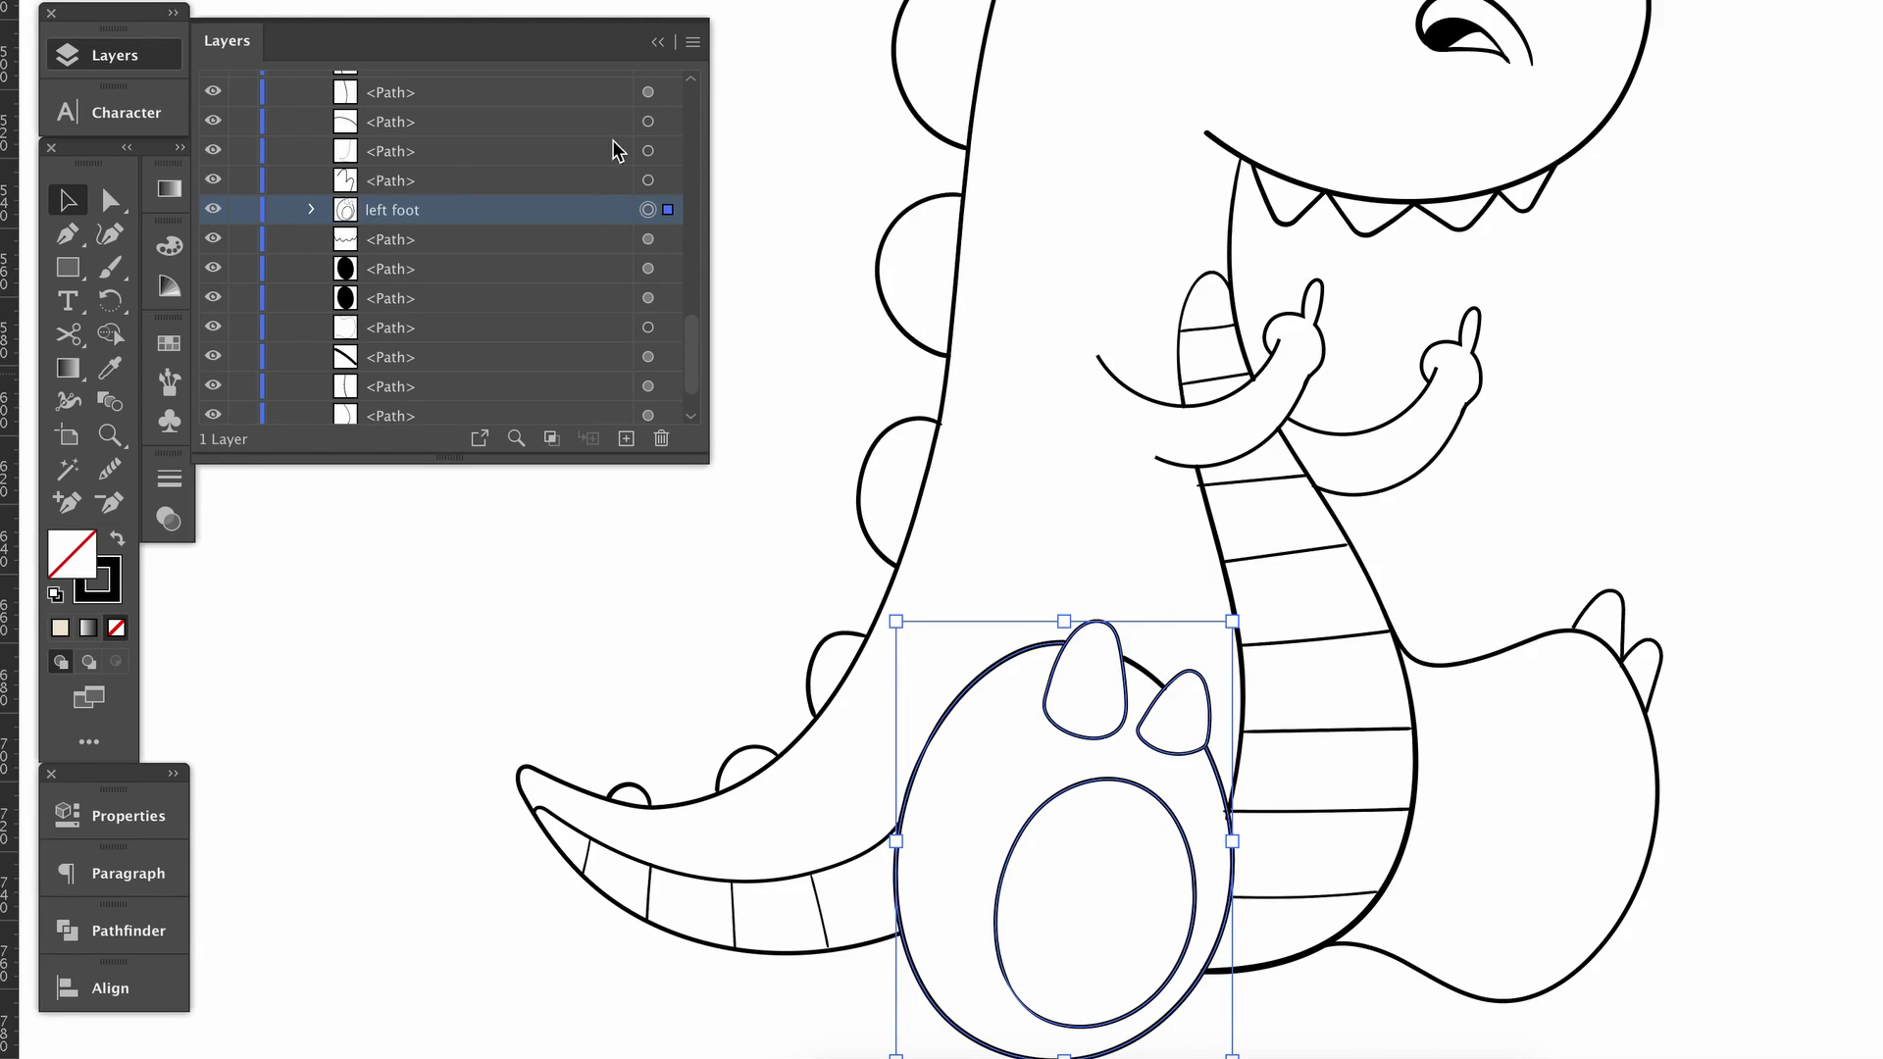
{"action": "left_click", "coordinate": [311, 210]}
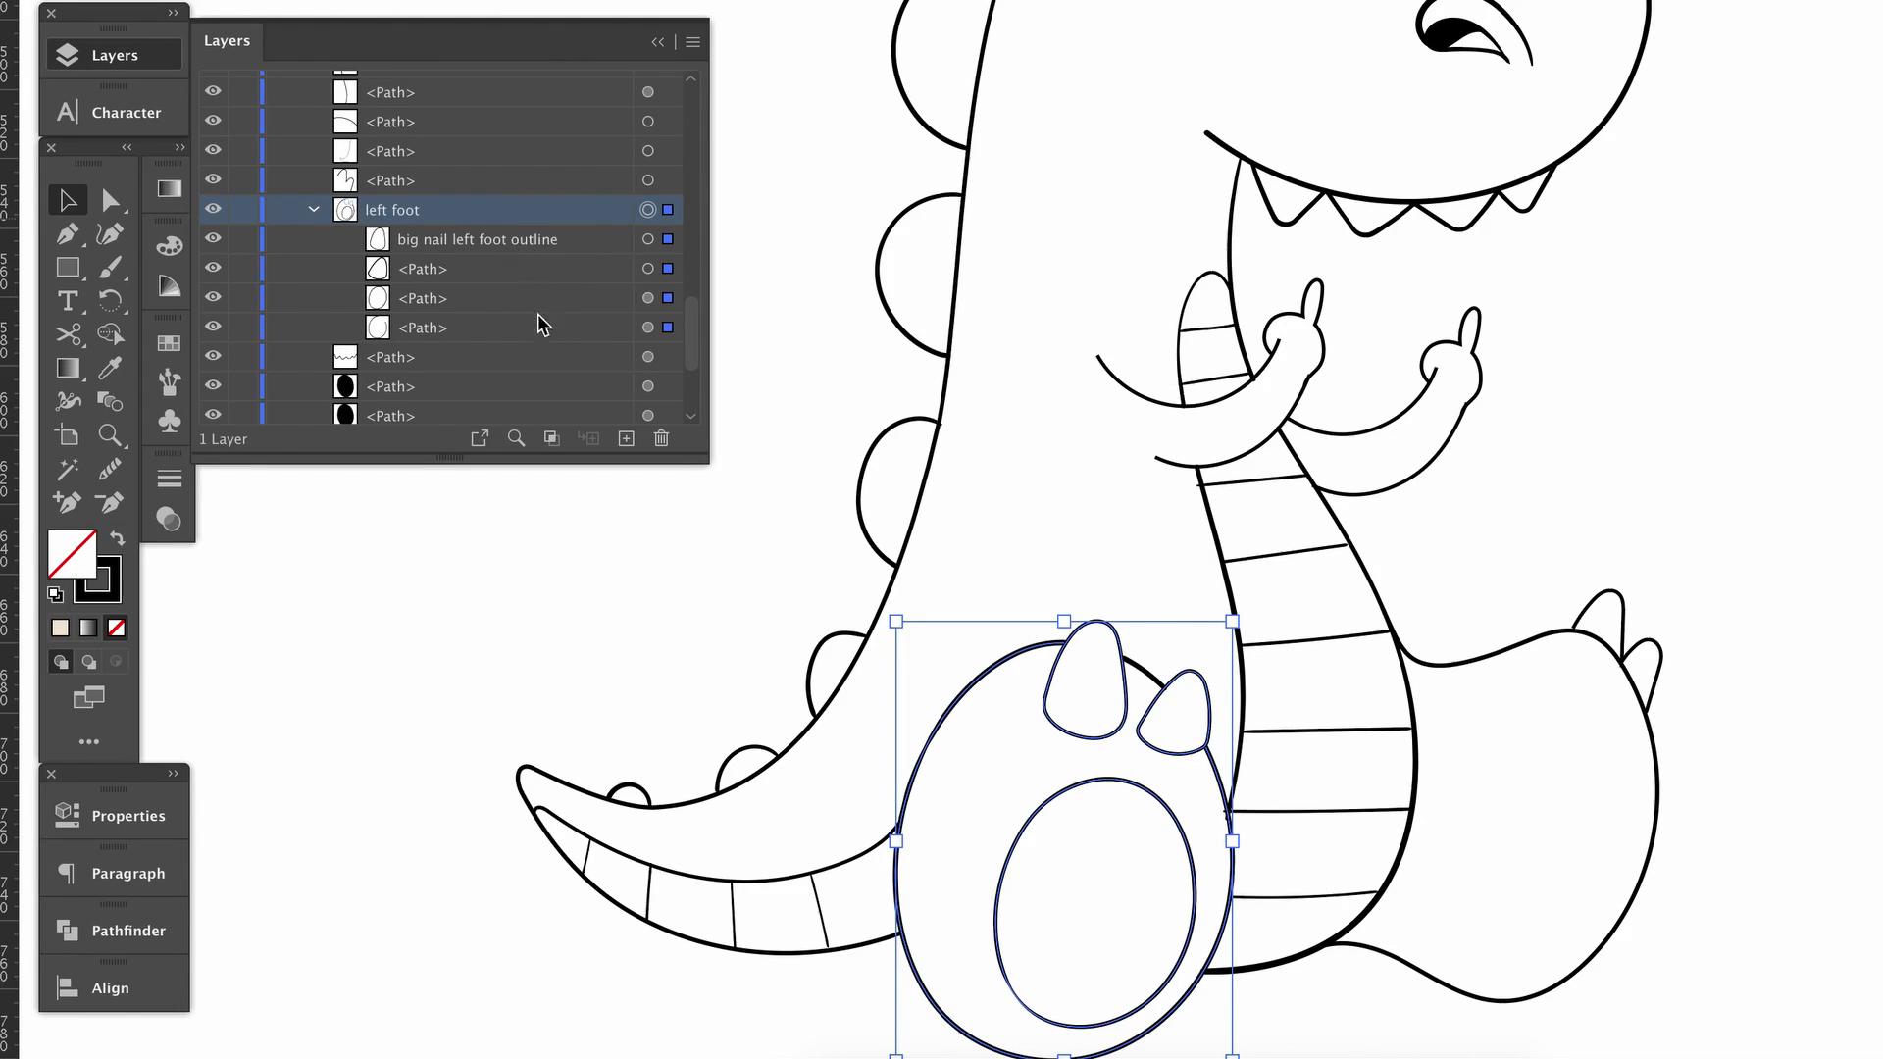
{"action": "left_click", "coordinate": [313, 210]}
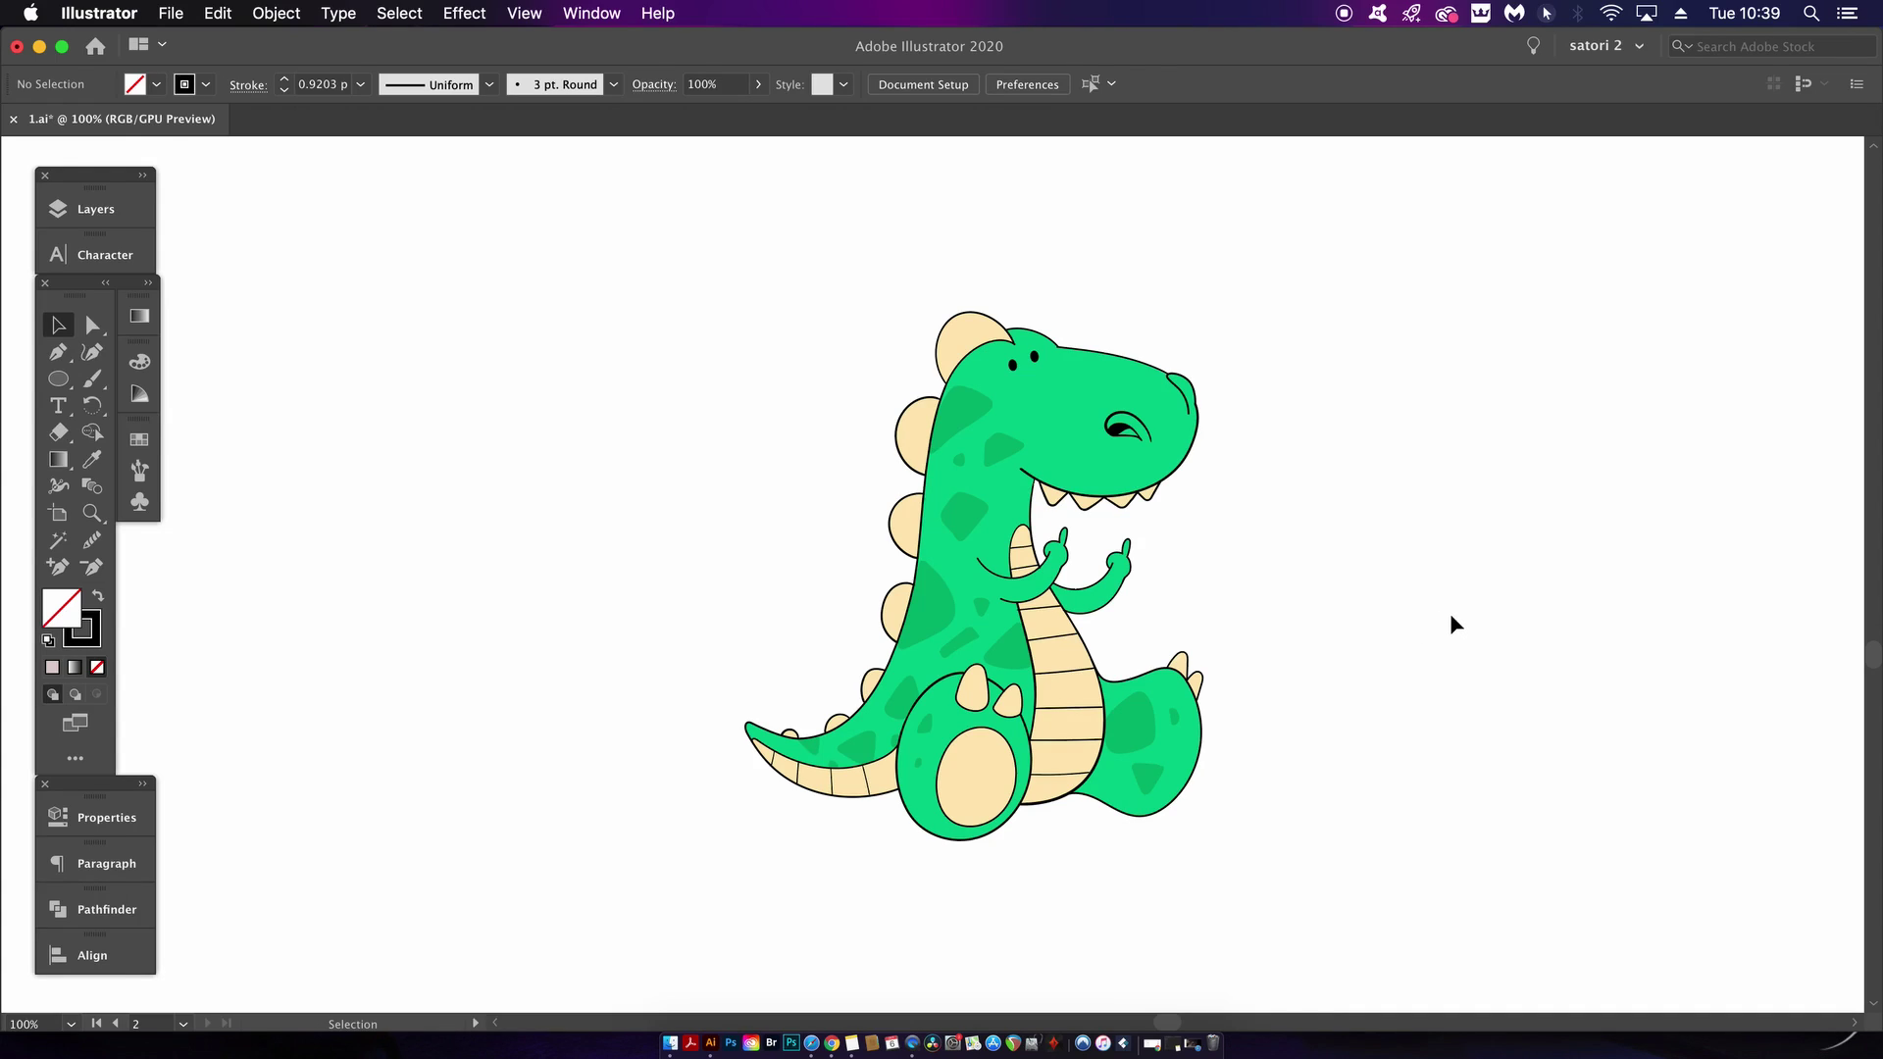
Thicken the upper edge of the left foot's inner oval outline to about 1.94 px using the Width tool
{"action": "scroll", "coordinate": [940, 780], "scroll_direction": "up", "scroll_amount": 5}
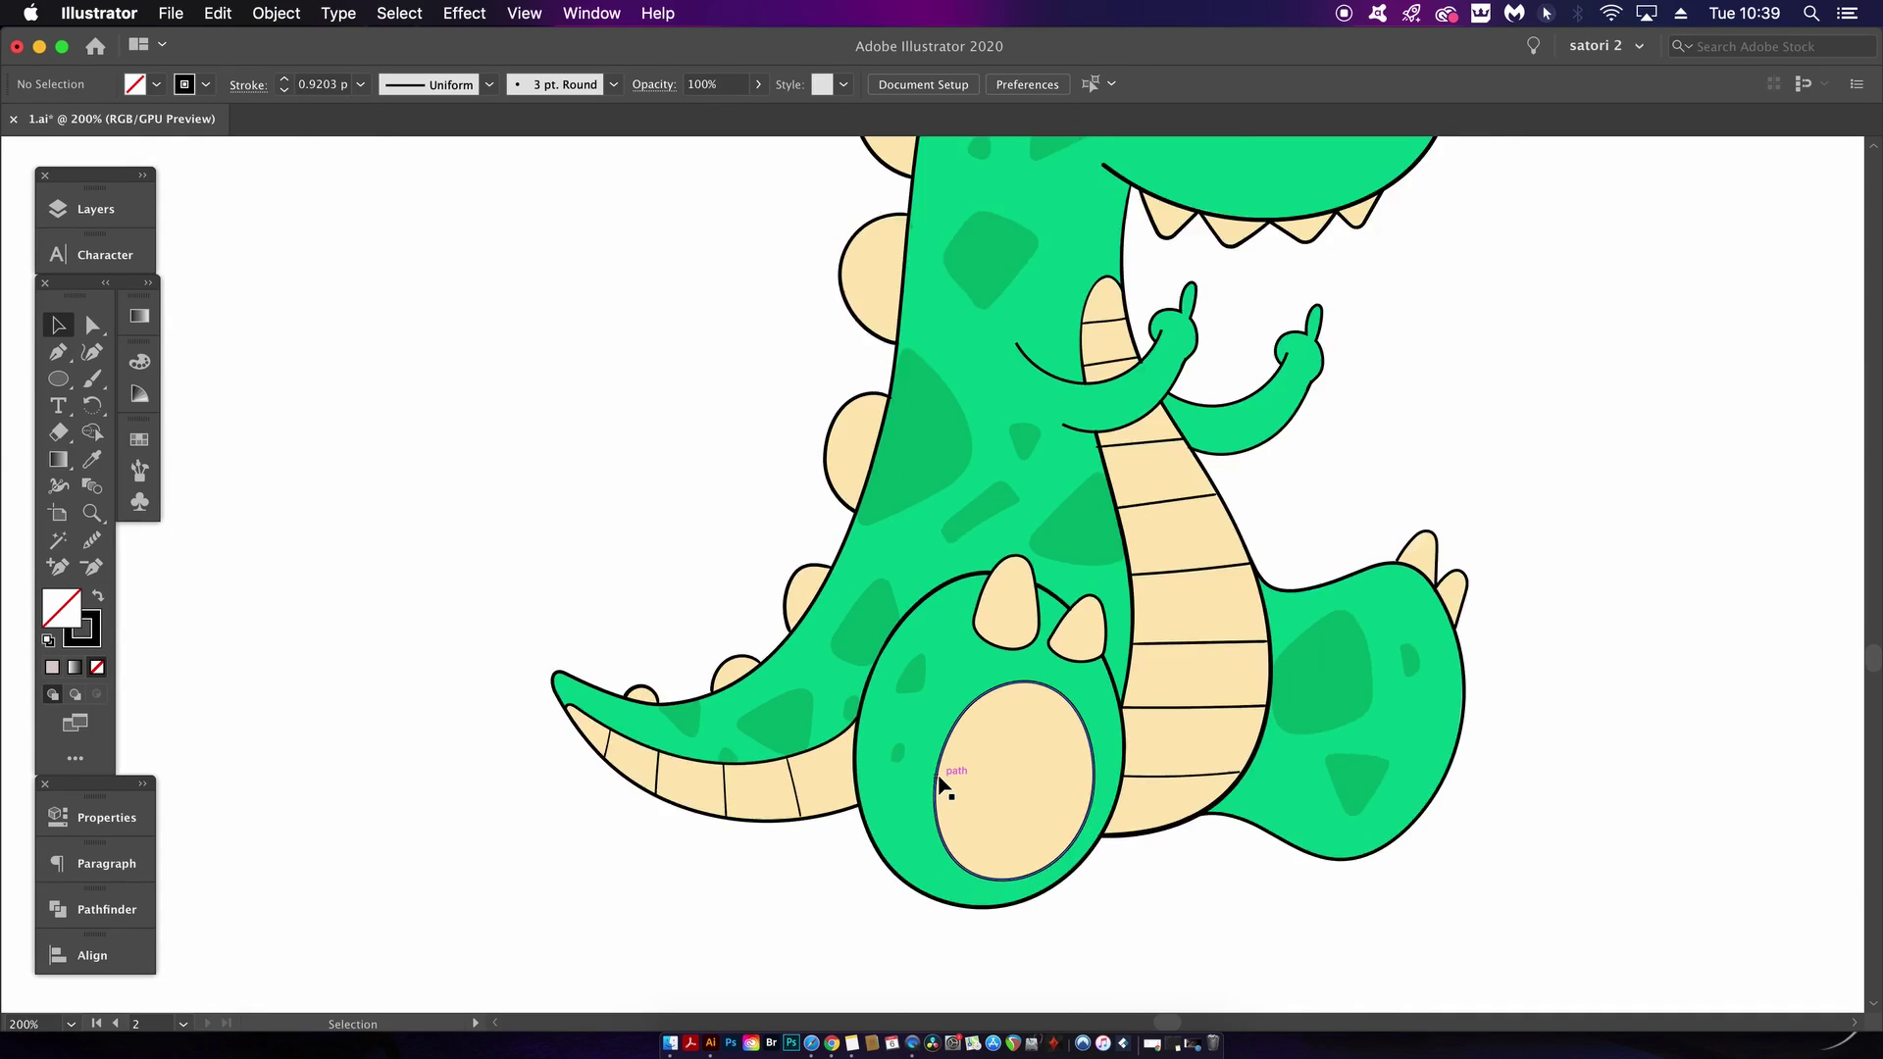
{"action": "scroll", "coordinate": [983, 790], "scroll_direction": "down", "scroll_amount": 2}
{"action": "scroll", "coordinate": [983, 790], "scroll_direction": "right", "scroll_amount": 1}
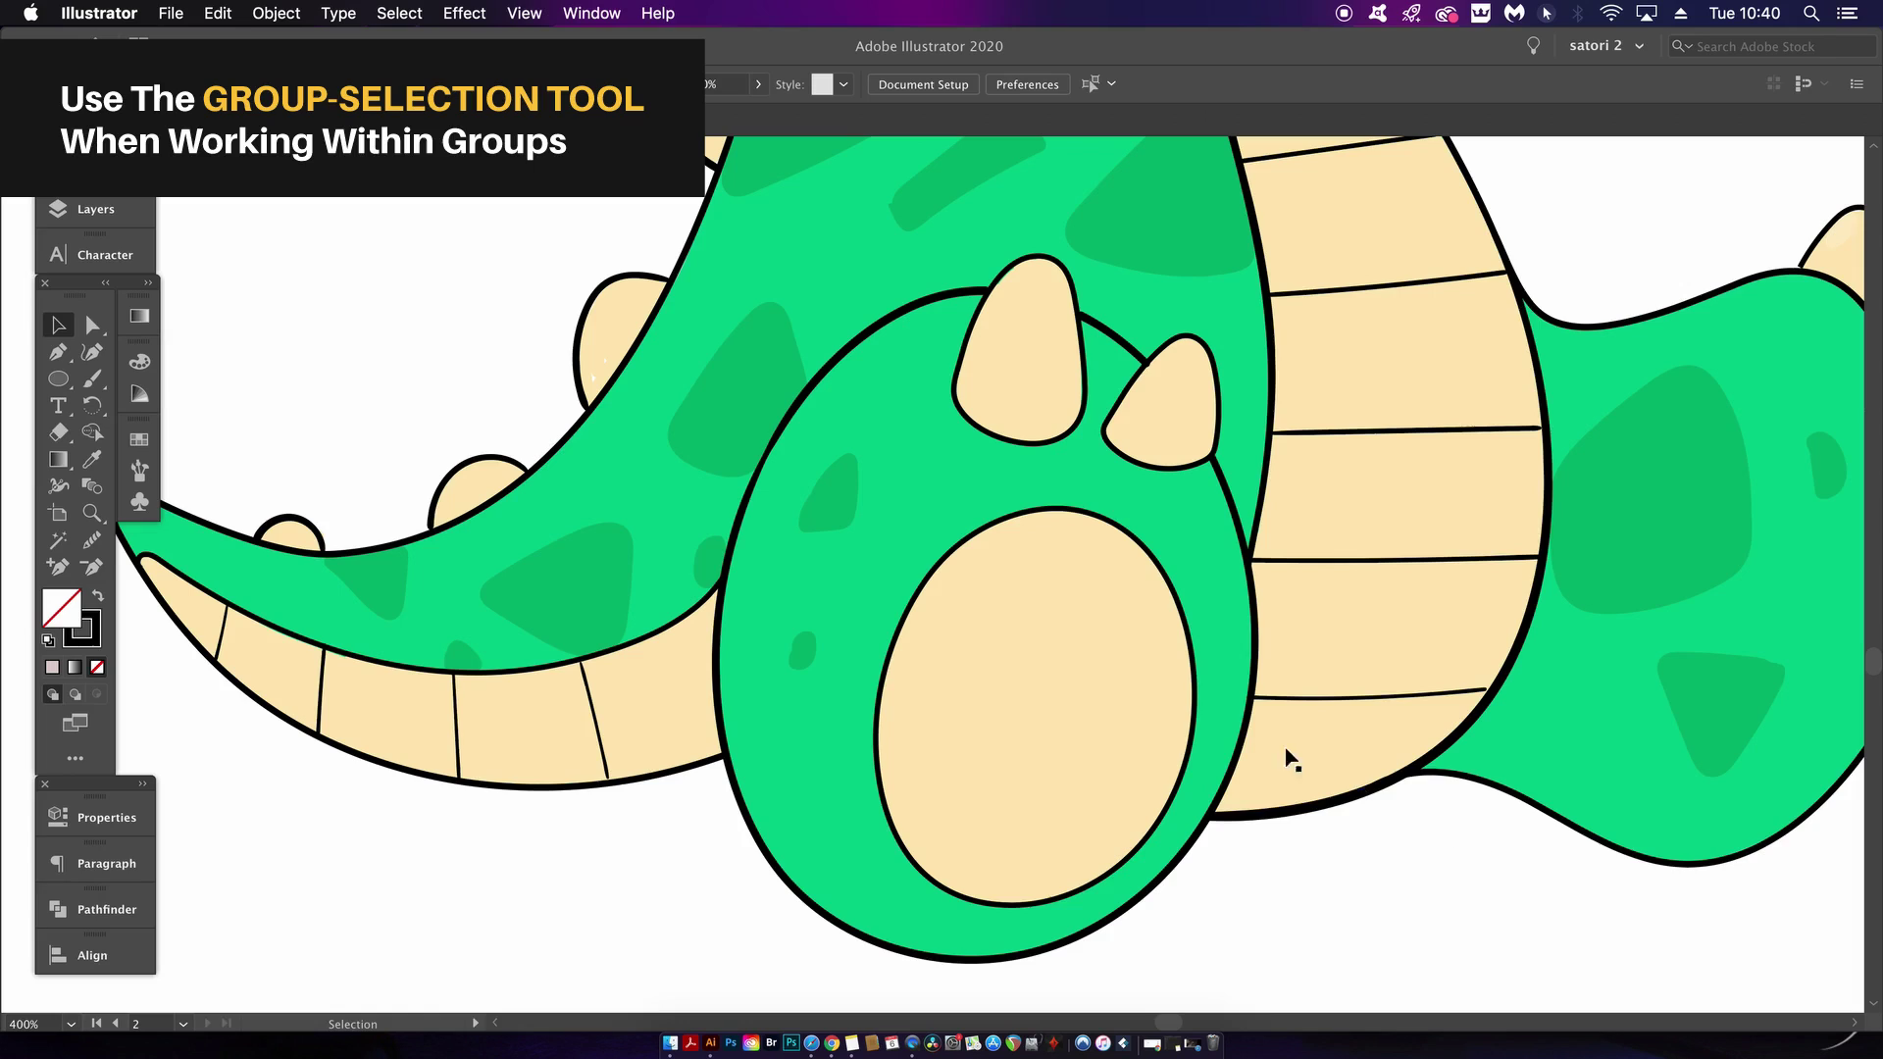
{"action": "left_click", "coordinate": [1198, 673]}
{"action": "scroll", "coordinate": [1196, 672], "scroll_direction": "up", "scroll_amount": 2}
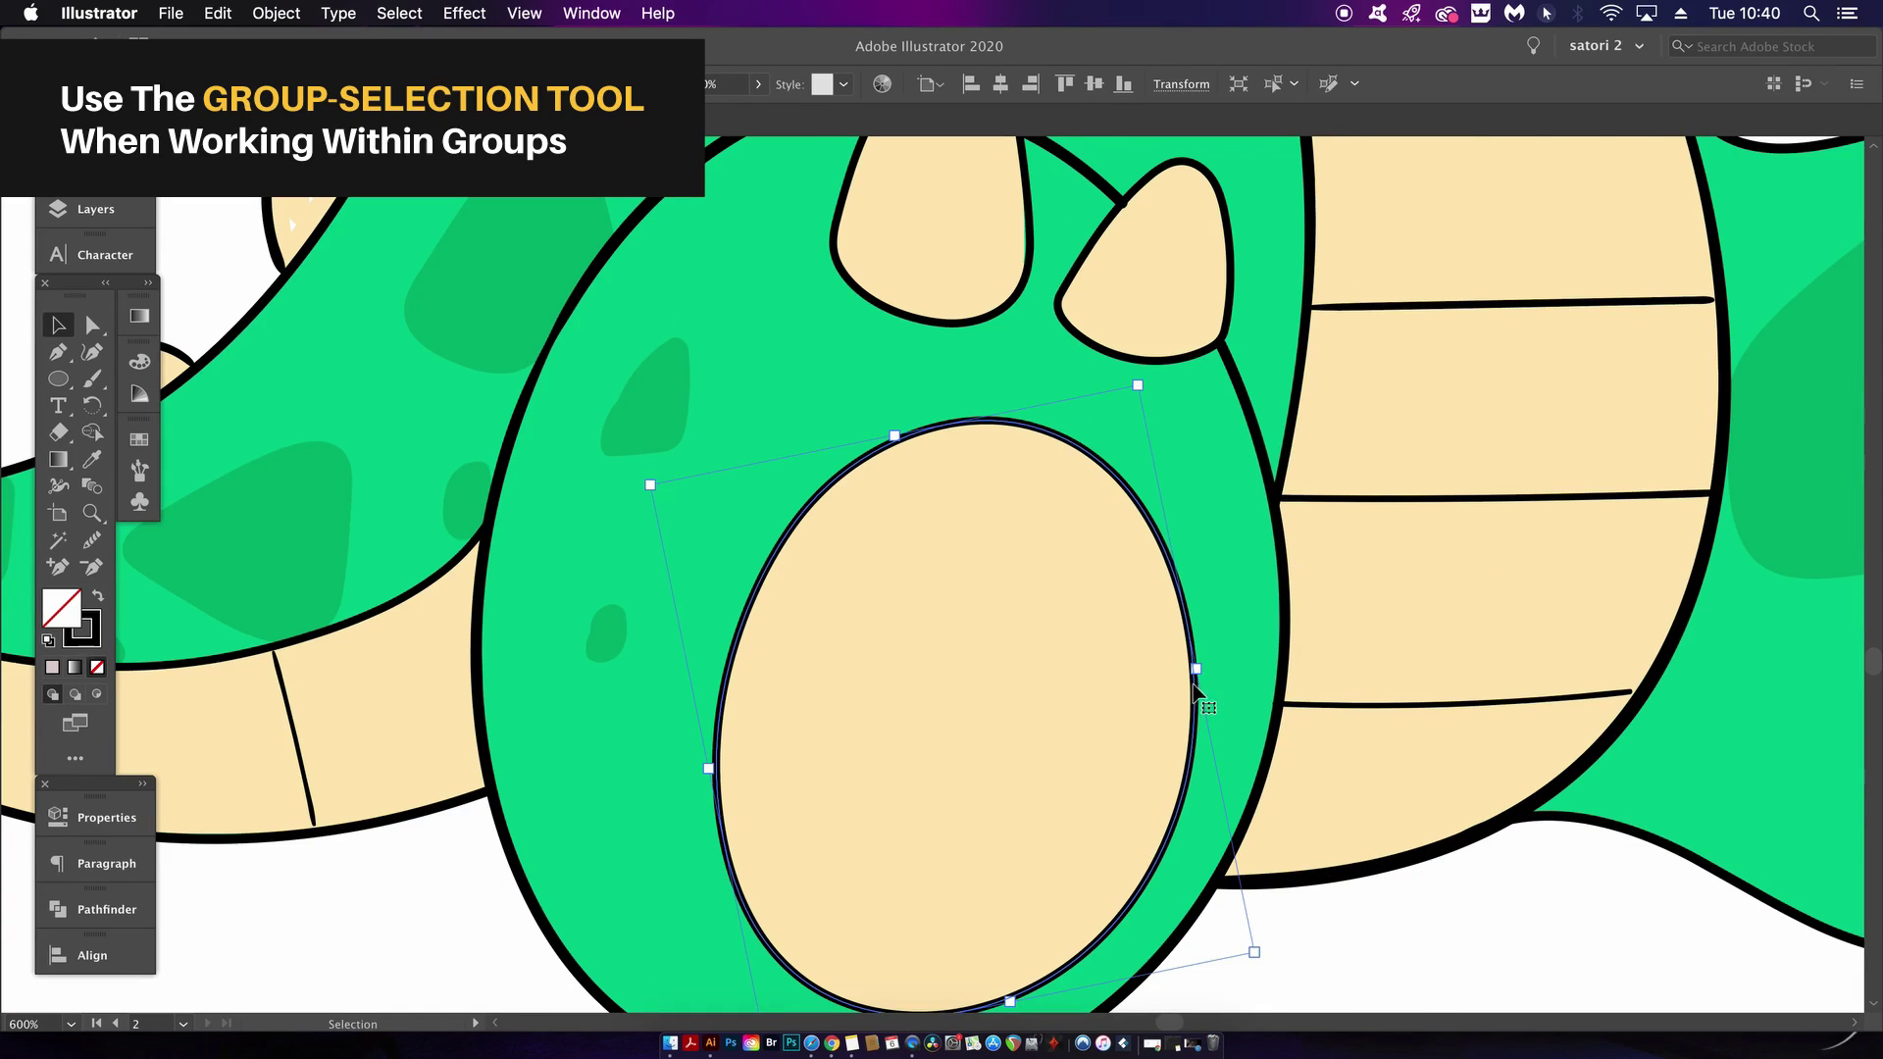
{"action": "left_click_drag", "start_coordinate": [1197, 672], "coordinate": [1164, 627]}
{"action": "left_click", "coordinate": [1088, 587]}
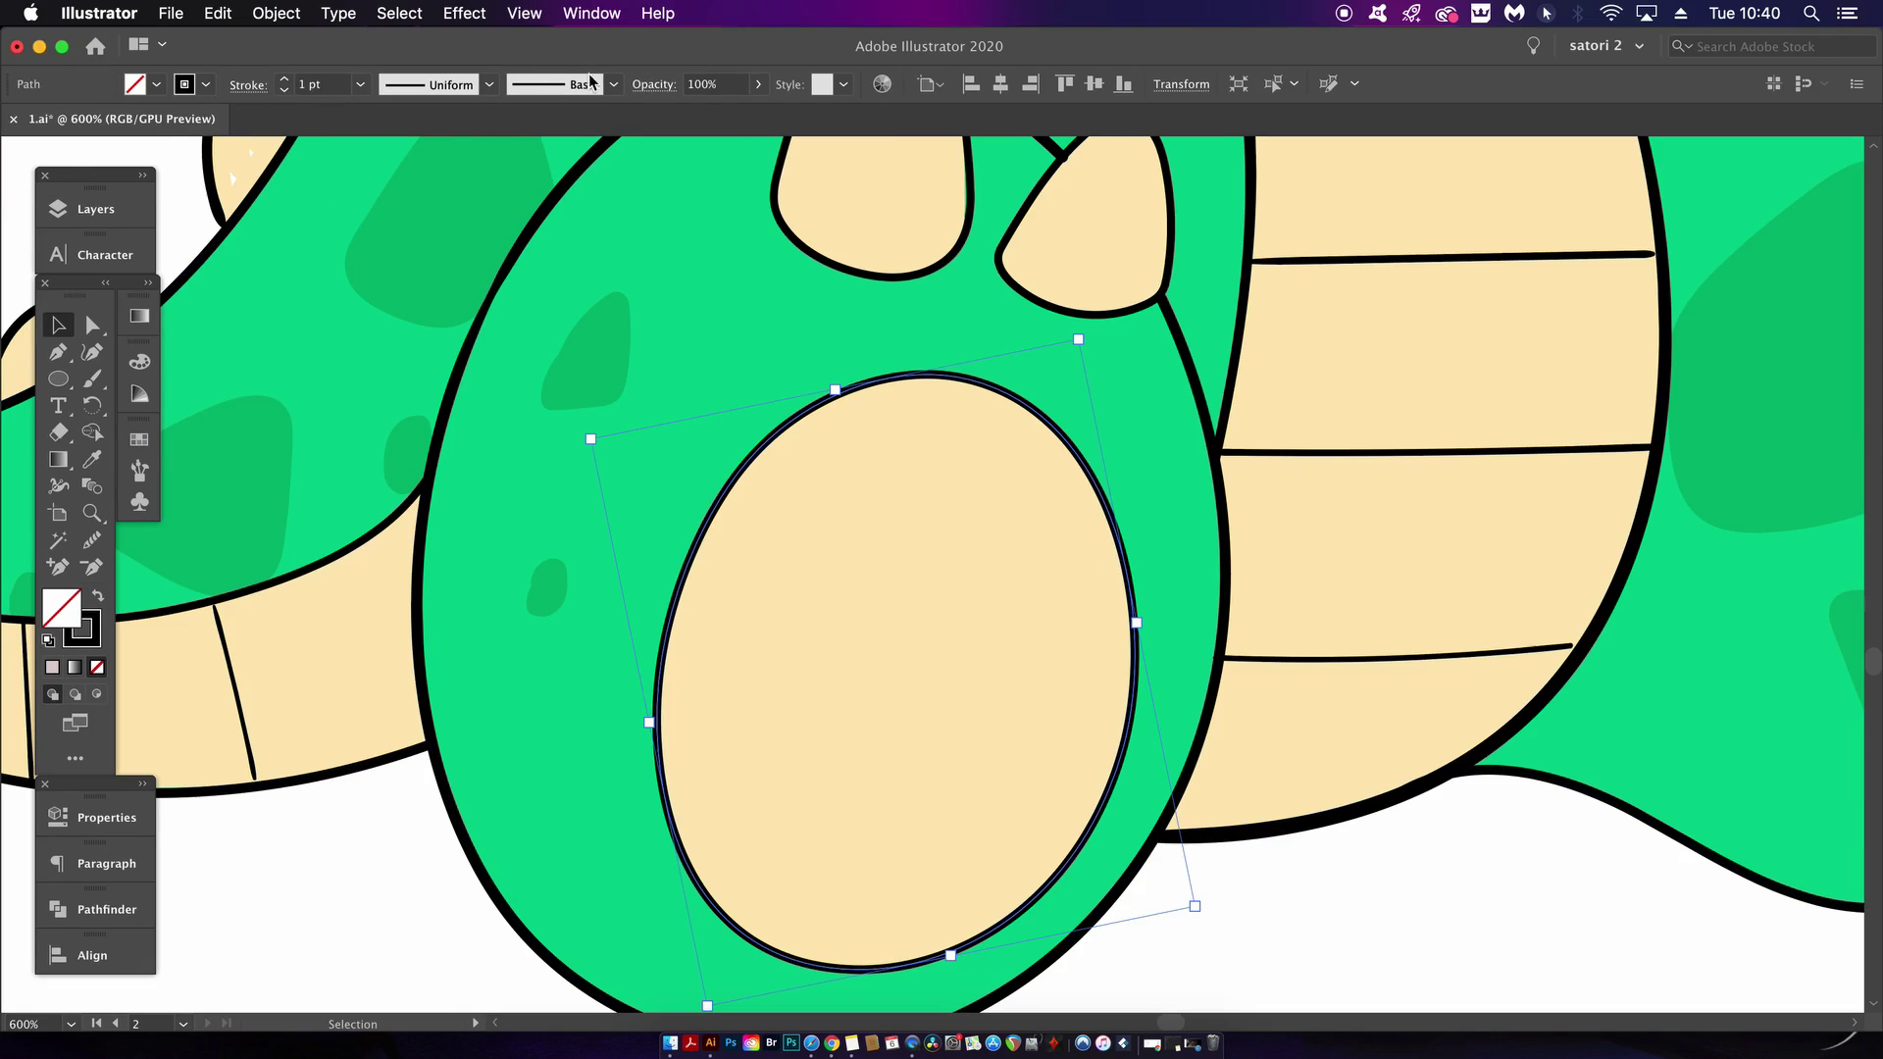
{"action": "left_click", "coordinate": [613, 84]}
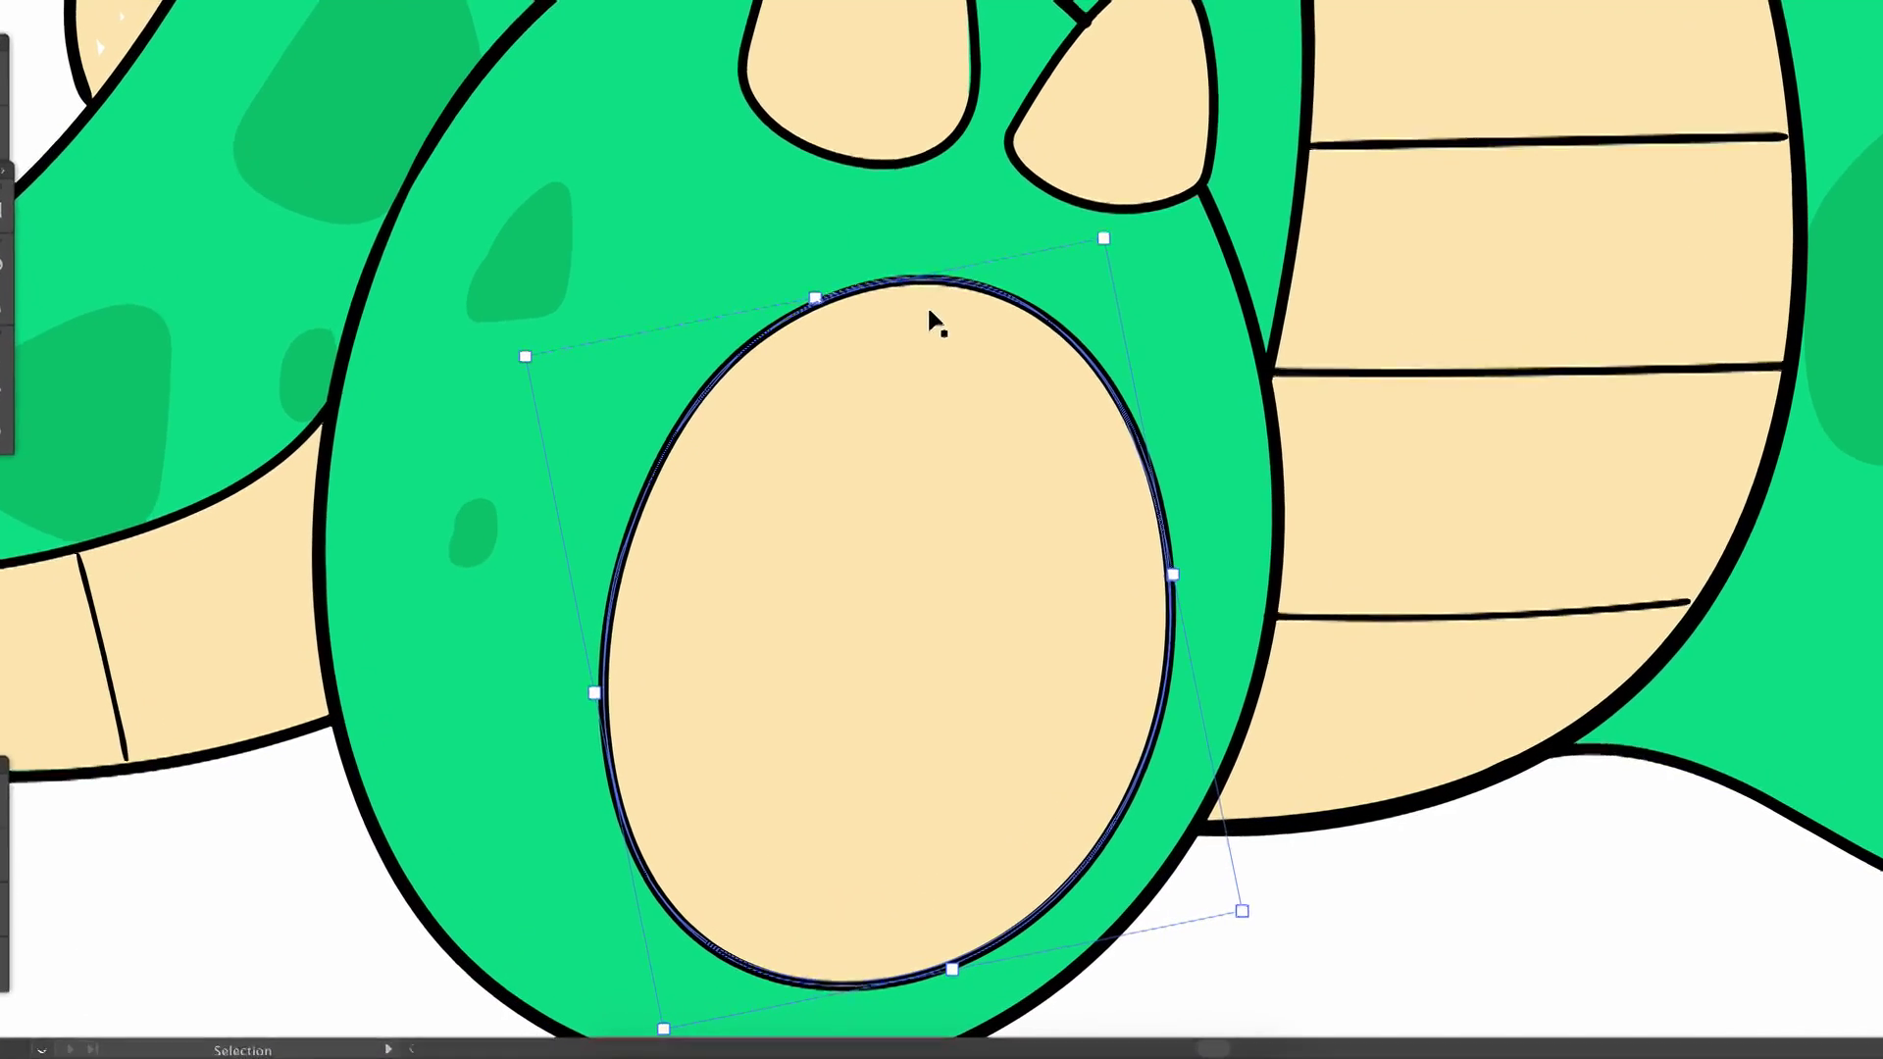
{"action": "key", "text": "shift+w"}
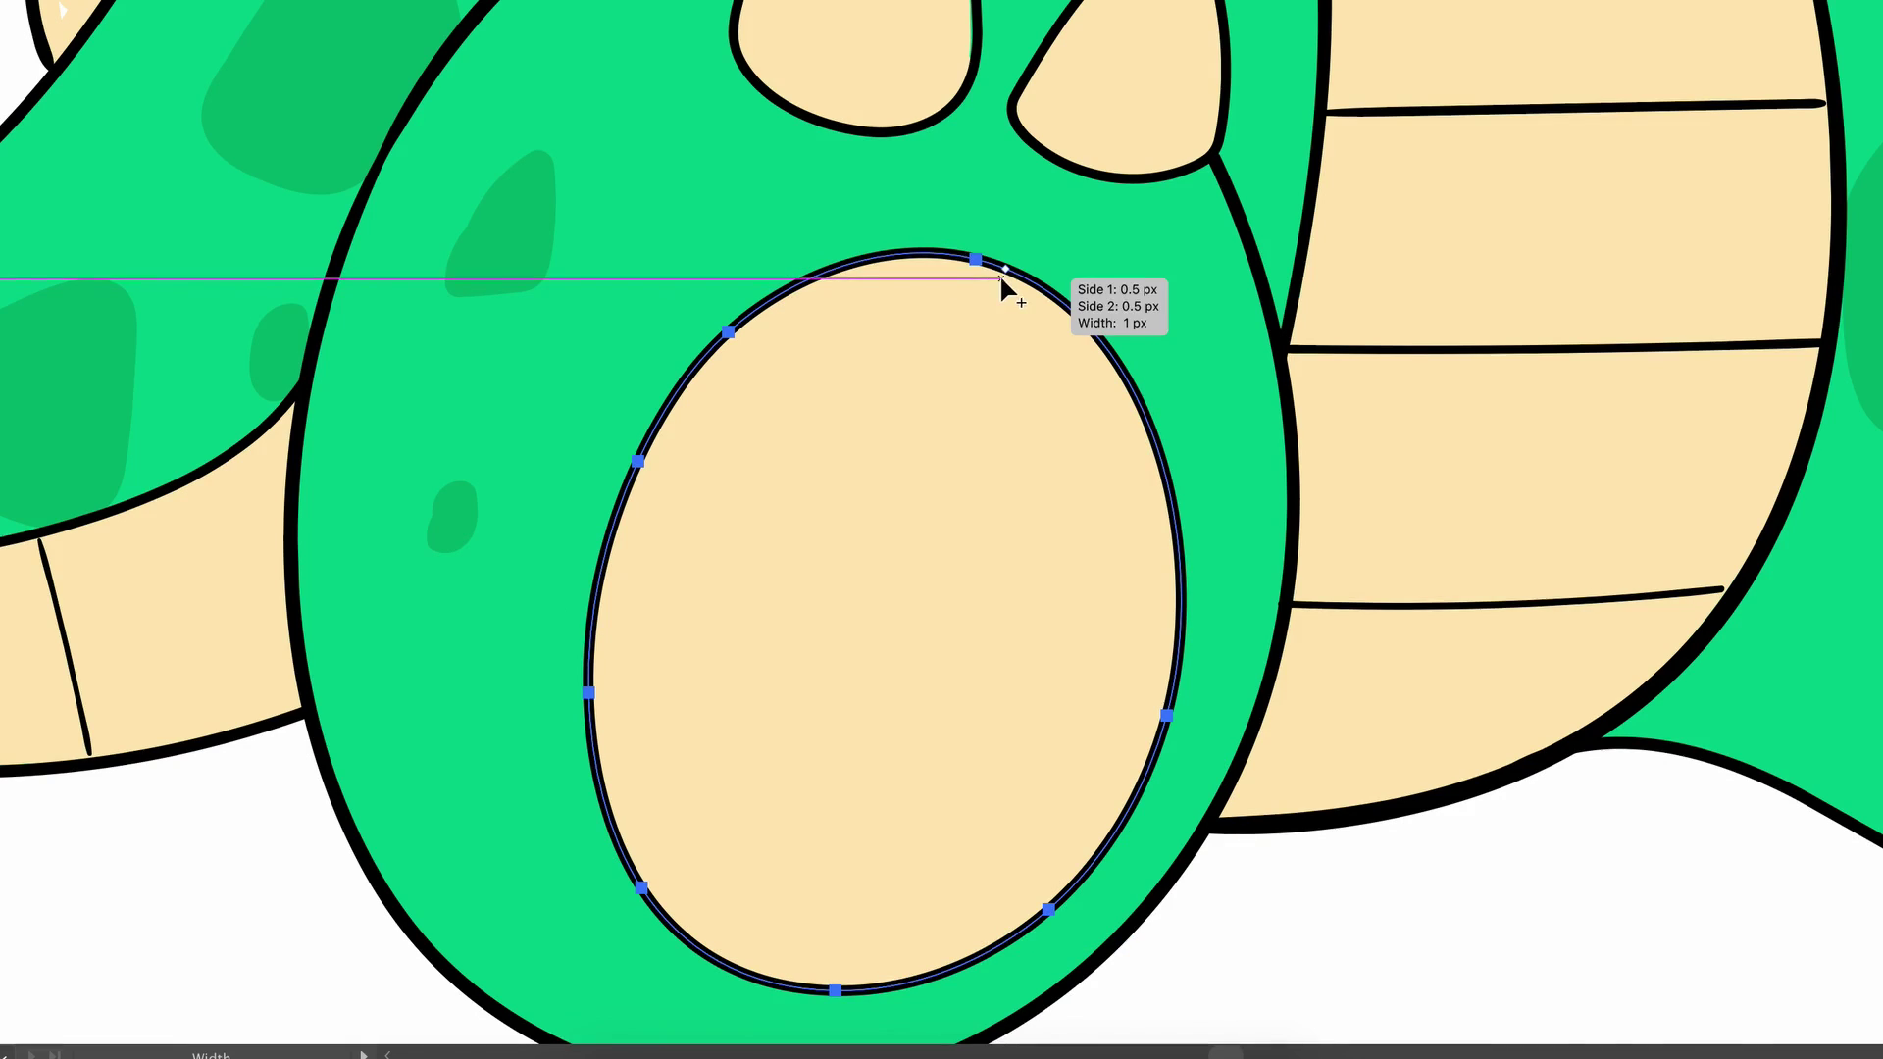
{"action": "scroll", "coordinate": [976, 261], "scroll_direction": "up", "scroll_amount": 1}
{"action": "scroll", "coordinate": [976, 265], "scroll_direction": "up", "scroll_amount": 1}
{"action": "left_click_drag", "start_coordinate": [991, 278], "coordinate": [1013, 243]}
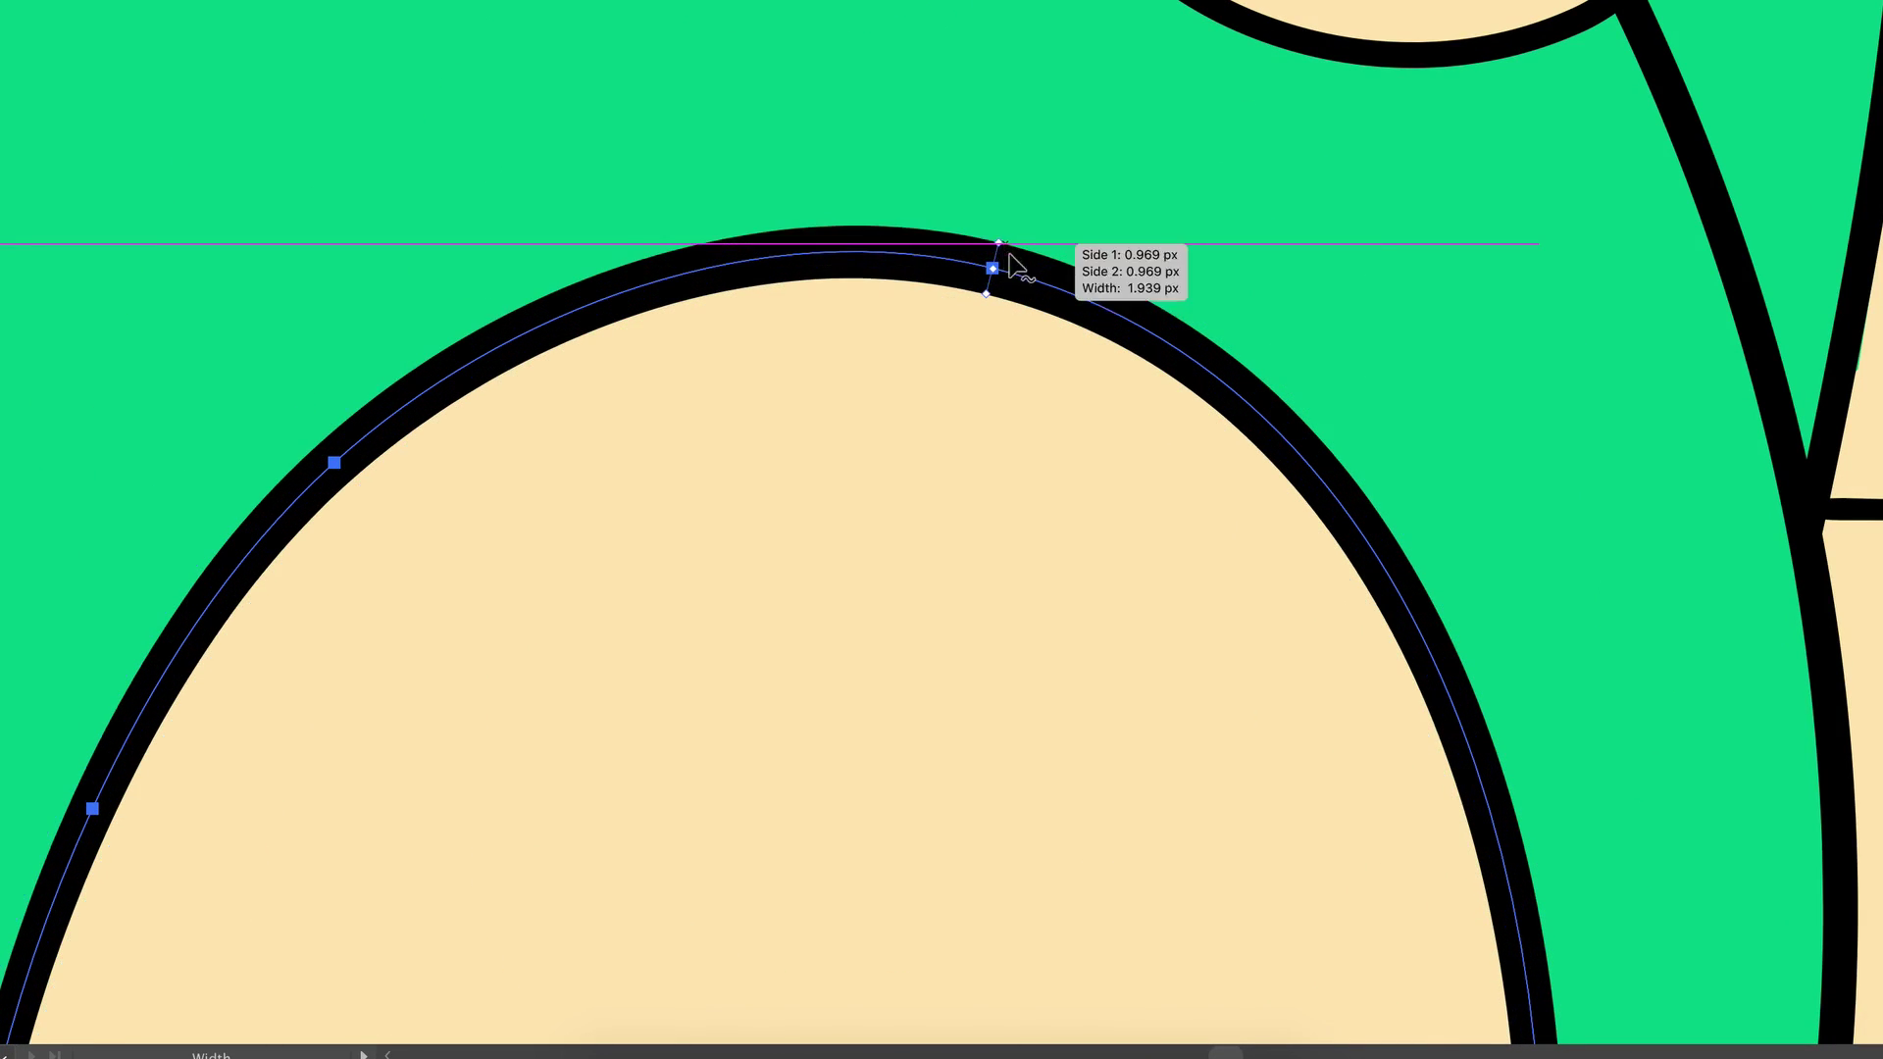
Thin the bottom edge of the same oval outline to about 0.49 px with the Width tool
{"action": "key", "text": "space"}
{"action": "scroll", "coordinate": [1075, 524], "scroll_direction": "down", "scroll_amount": 10}
{"action": "scroll", "coordinate": [1075, 525], "scroll_direction": "down", "scroll_amount": 7}
{"action": "scroll", "coordinate": [976, 504], "scroll_direction": "left", "scroll_amount": 3}
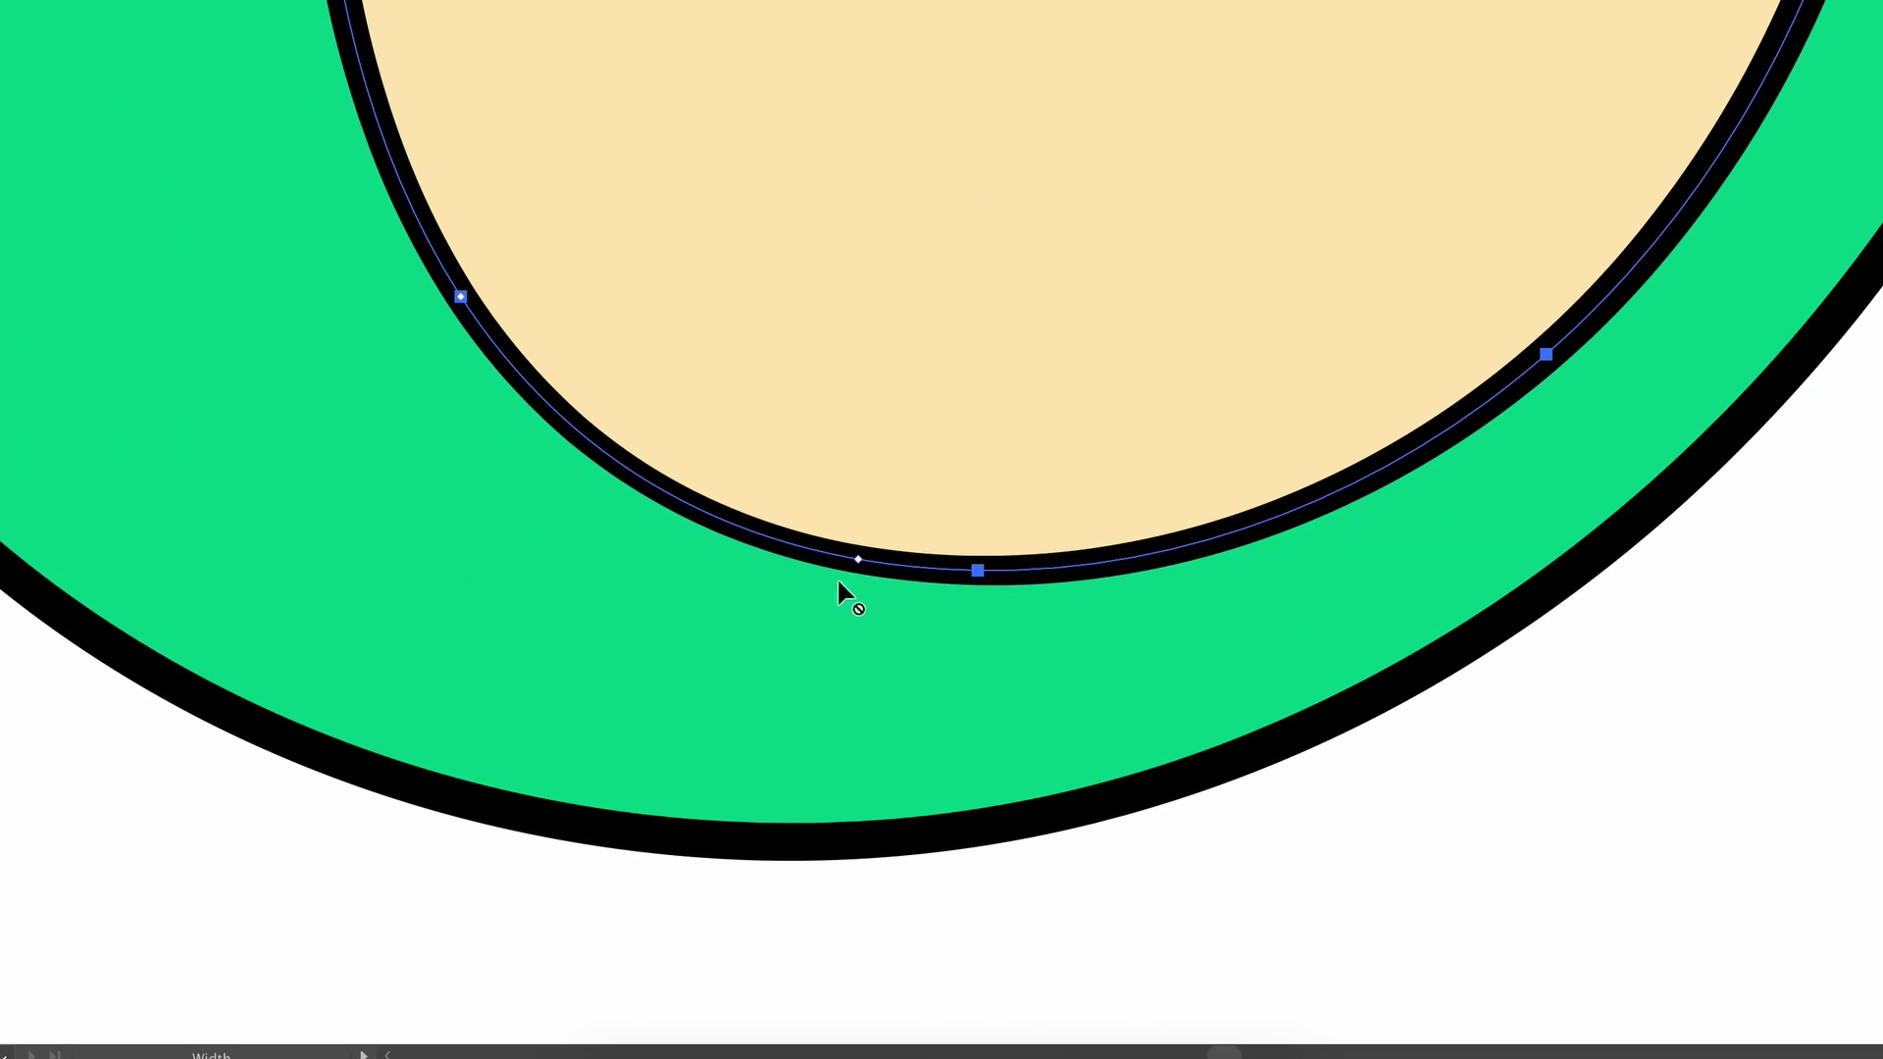
{"action": "left_click_drag", "start_coordinate": [859, 560], "coordinate": [857, 555]}
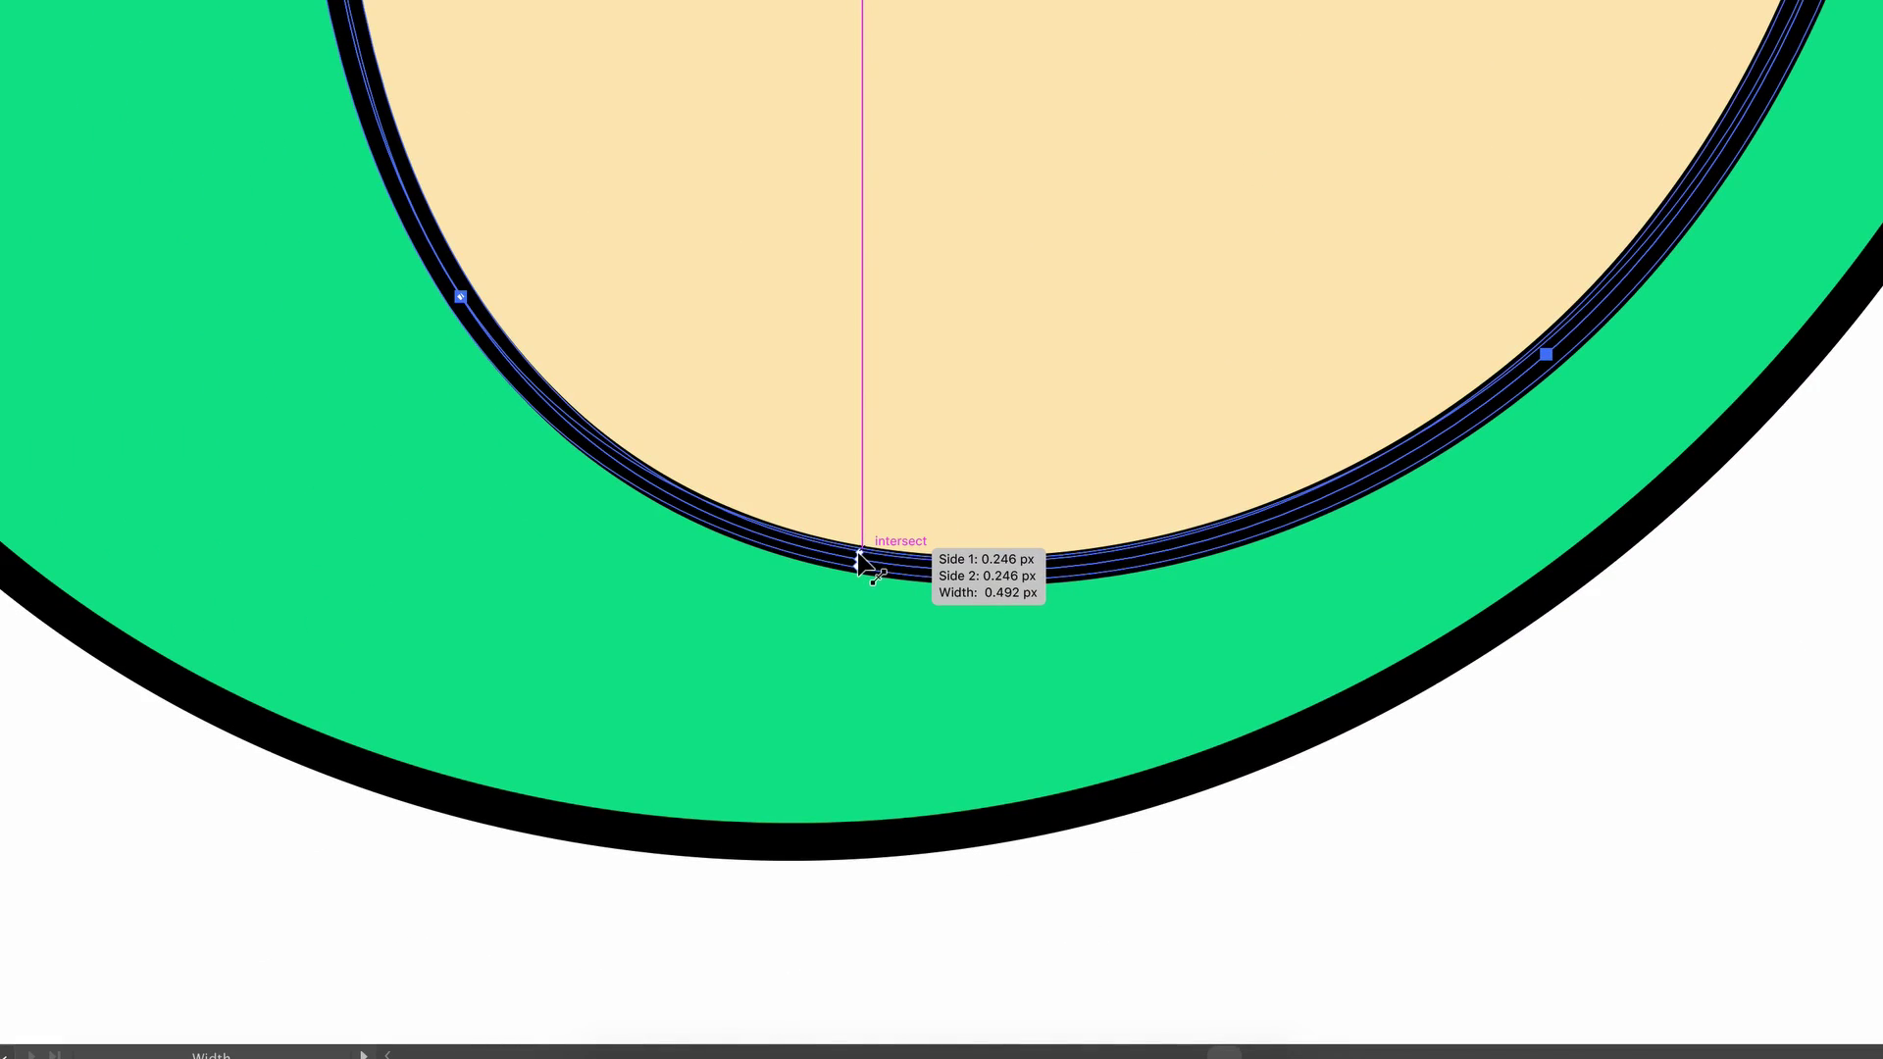
Move the cream fill's bottom anchor point down about 0.42 px to close the gap to the thinned outline, then deselect
{"action": "key", "text": "space"}
{"action": "scroll", "coordinate": [784, 510], "scroll_direction": "up", "scroll_amount": 2}
{"action": "scroll", "coordinate": [784, 510], "scroll_direction": "left", "scroll_amount": 1}
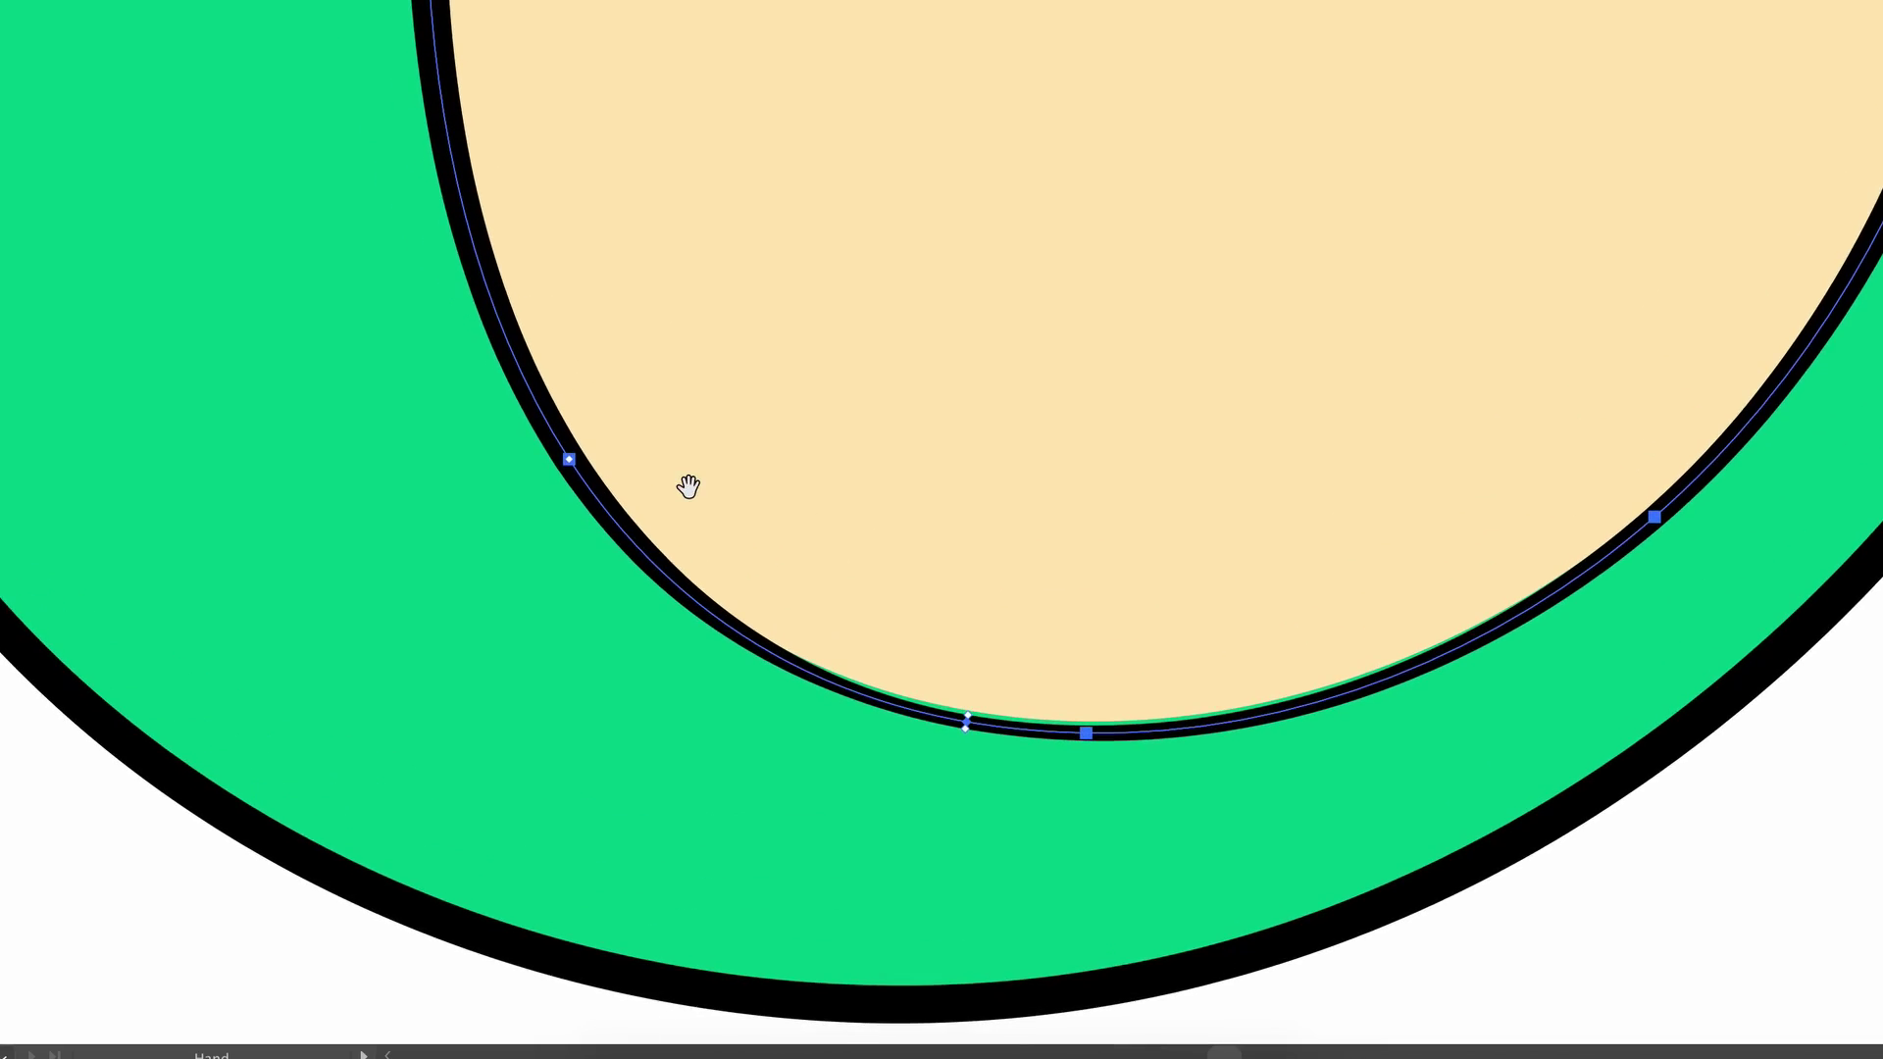
{"action": "scroll", "coordinate": [688, 486], "scroll_direction": "down", "scroll_amount": 1}
{"action": "scroll", "coordinate": [688, 487], "scroll_direction": "right", "scroll_amount": 2}
{"action": "left_click", "coordinate": [835, 457]}
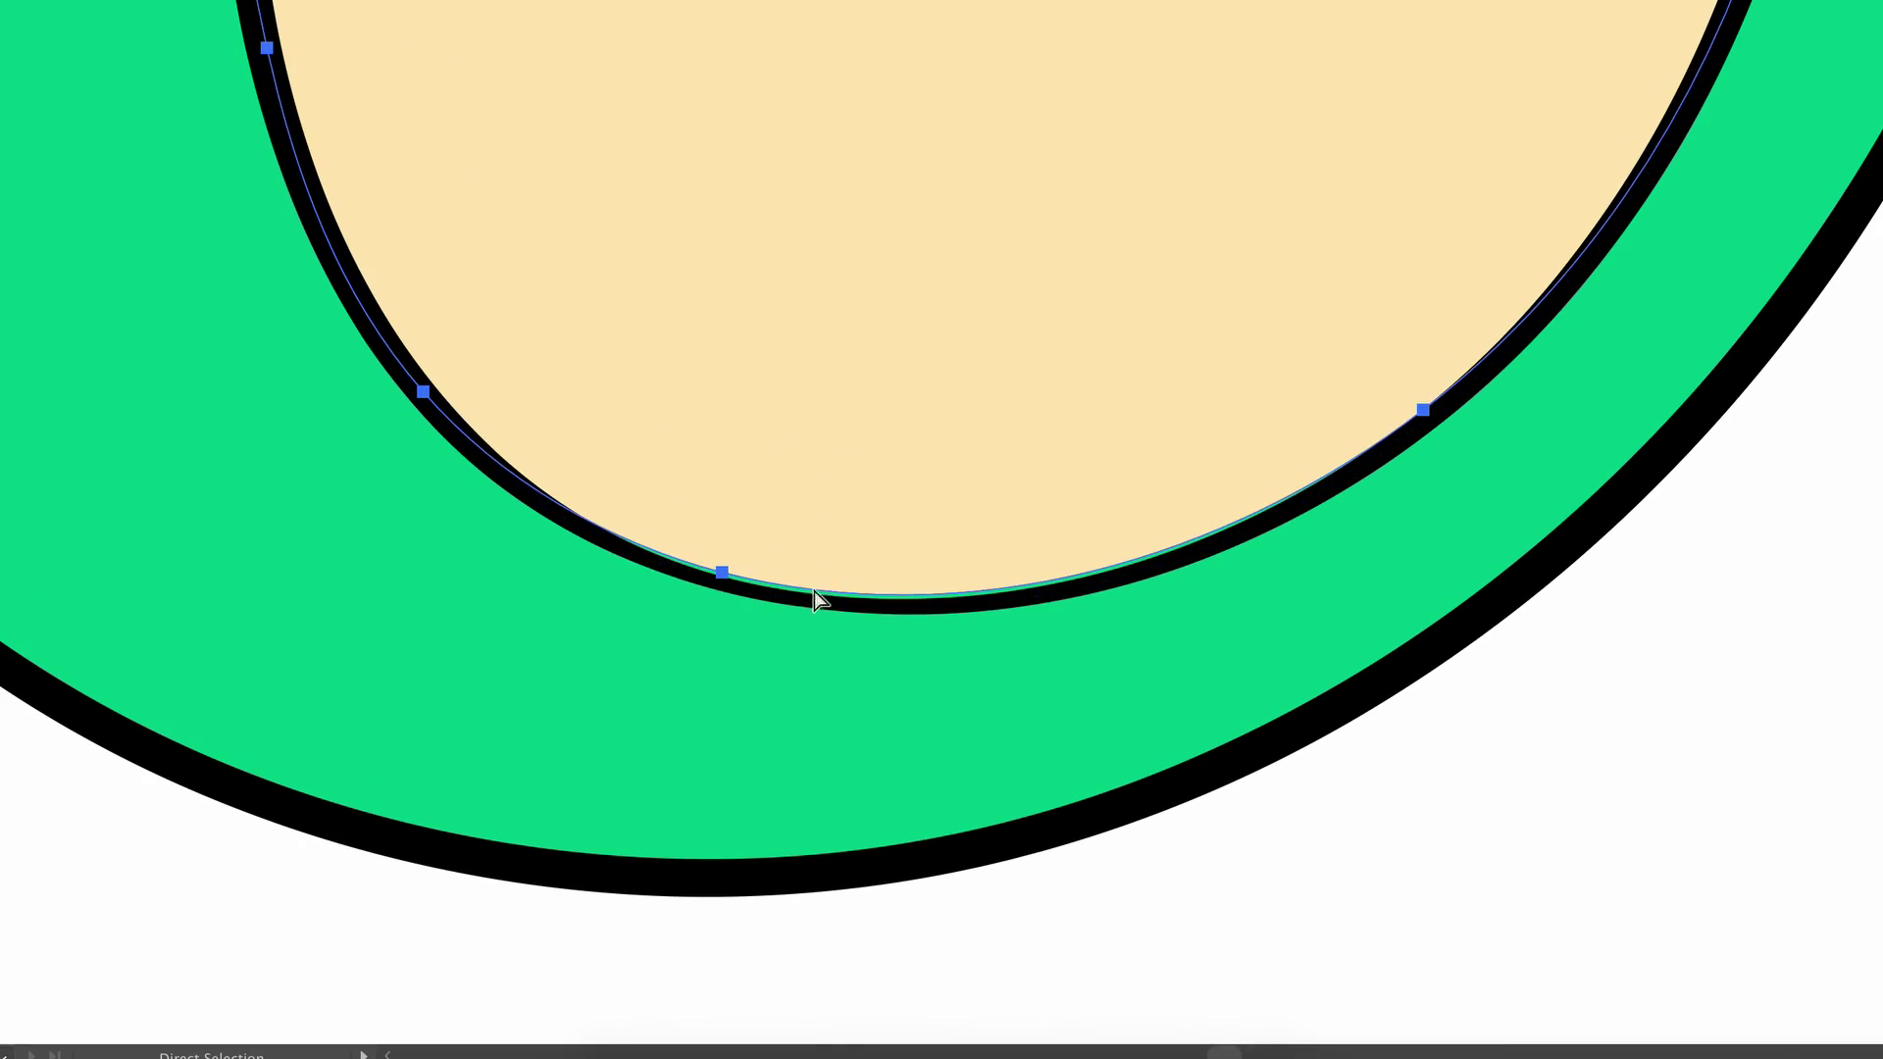
{"action": "scroll", "coordinate": [806, 597], "scroll_direction": "up", "scroll_amount": 2}
{"action": "left_click", "coordinate": [682, 530]}
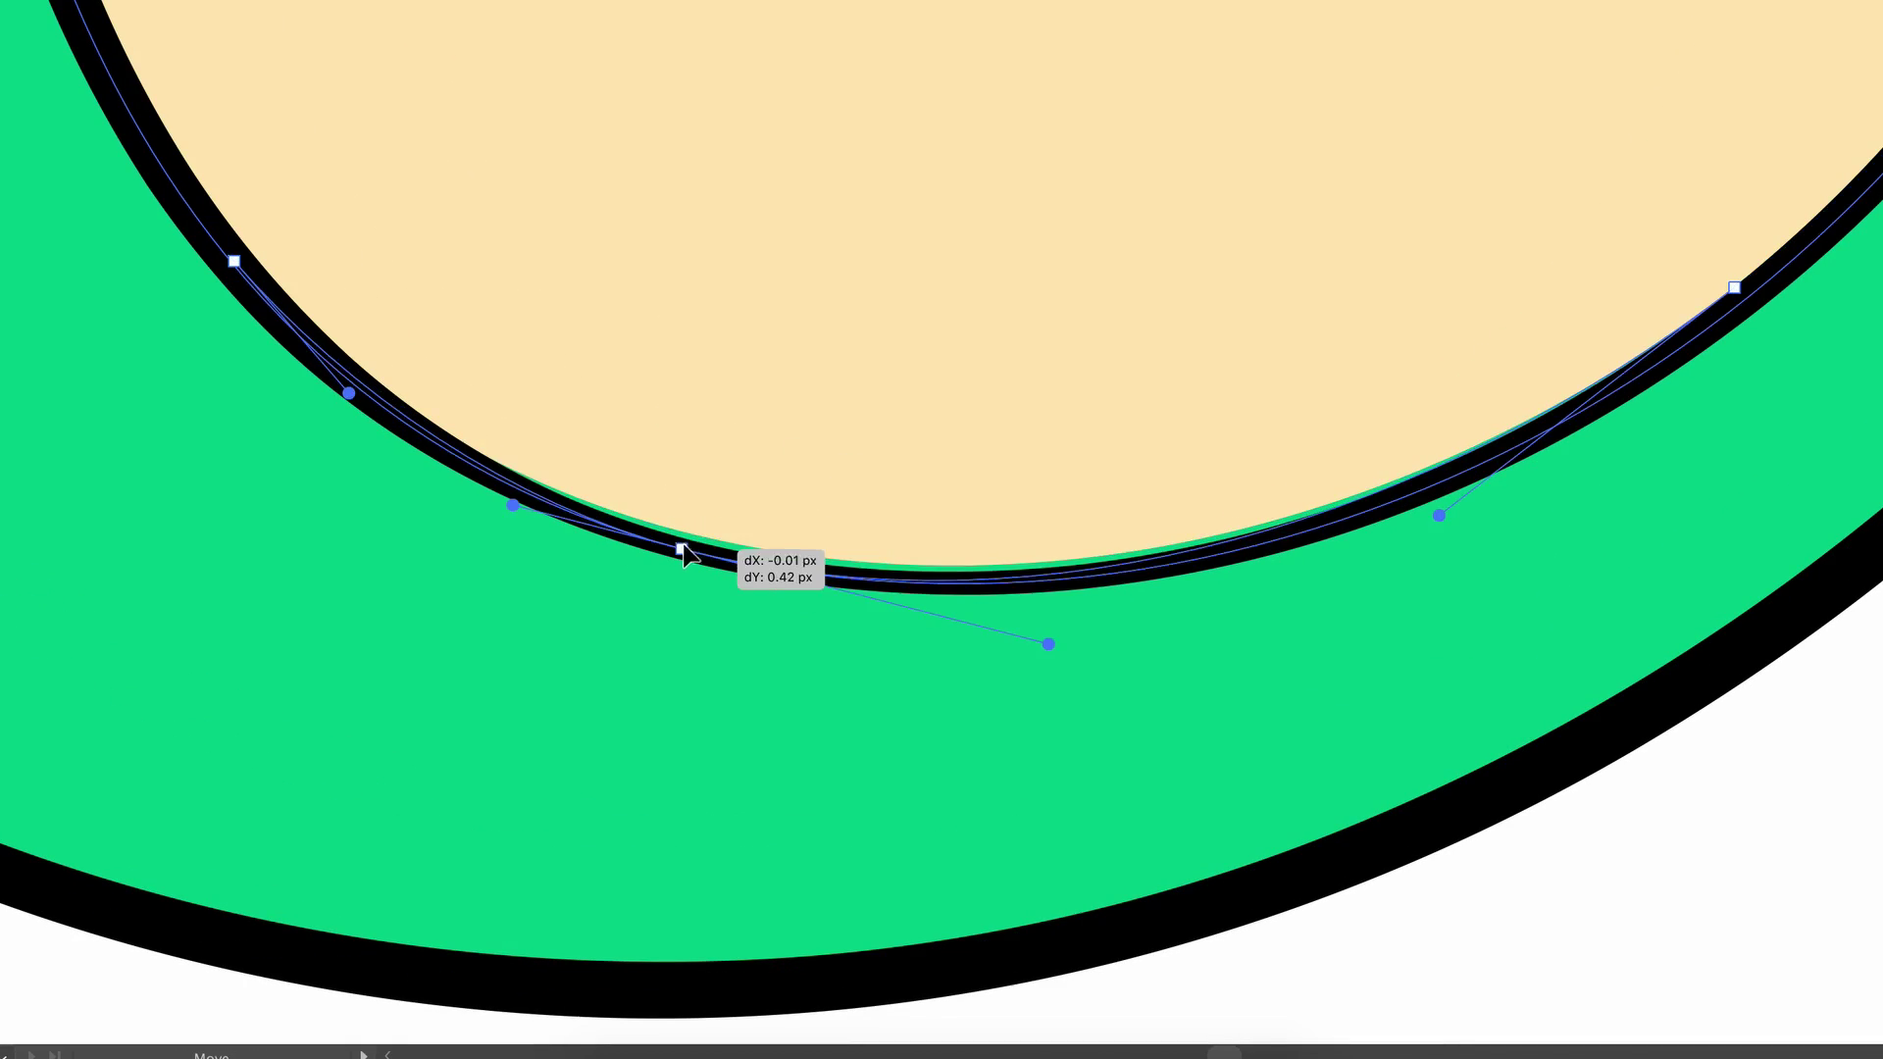
{"action": "scroll", "coordinate": [1546, 839], "scroll_direction": "down", "scroll_amount": 5}
{"action": "left_click", "coordinate": [1545, 839]}
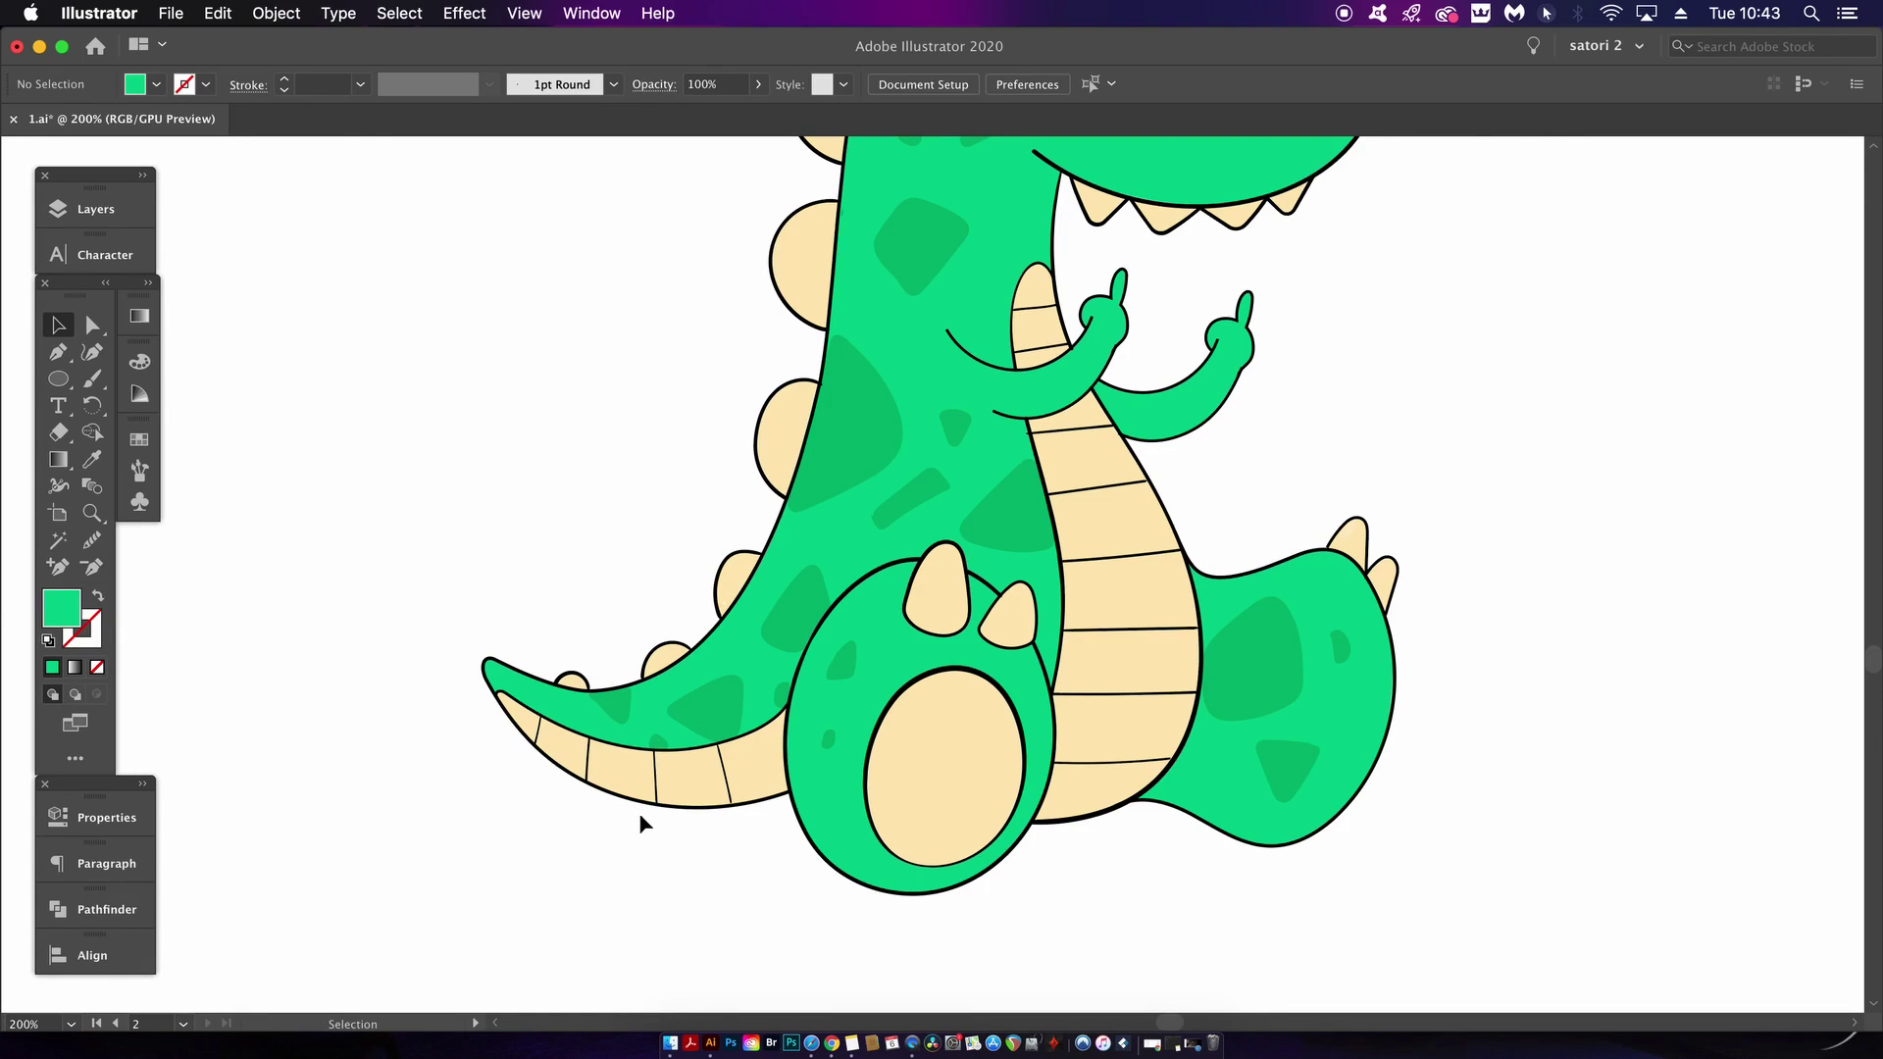
Duplicate the cream underside fill of the tail in place, directly in front of the original, then deselect
{"action": "scroll", "coordinate": [639, 814], "scroll_direction": "up", "scroll_amount": 2}
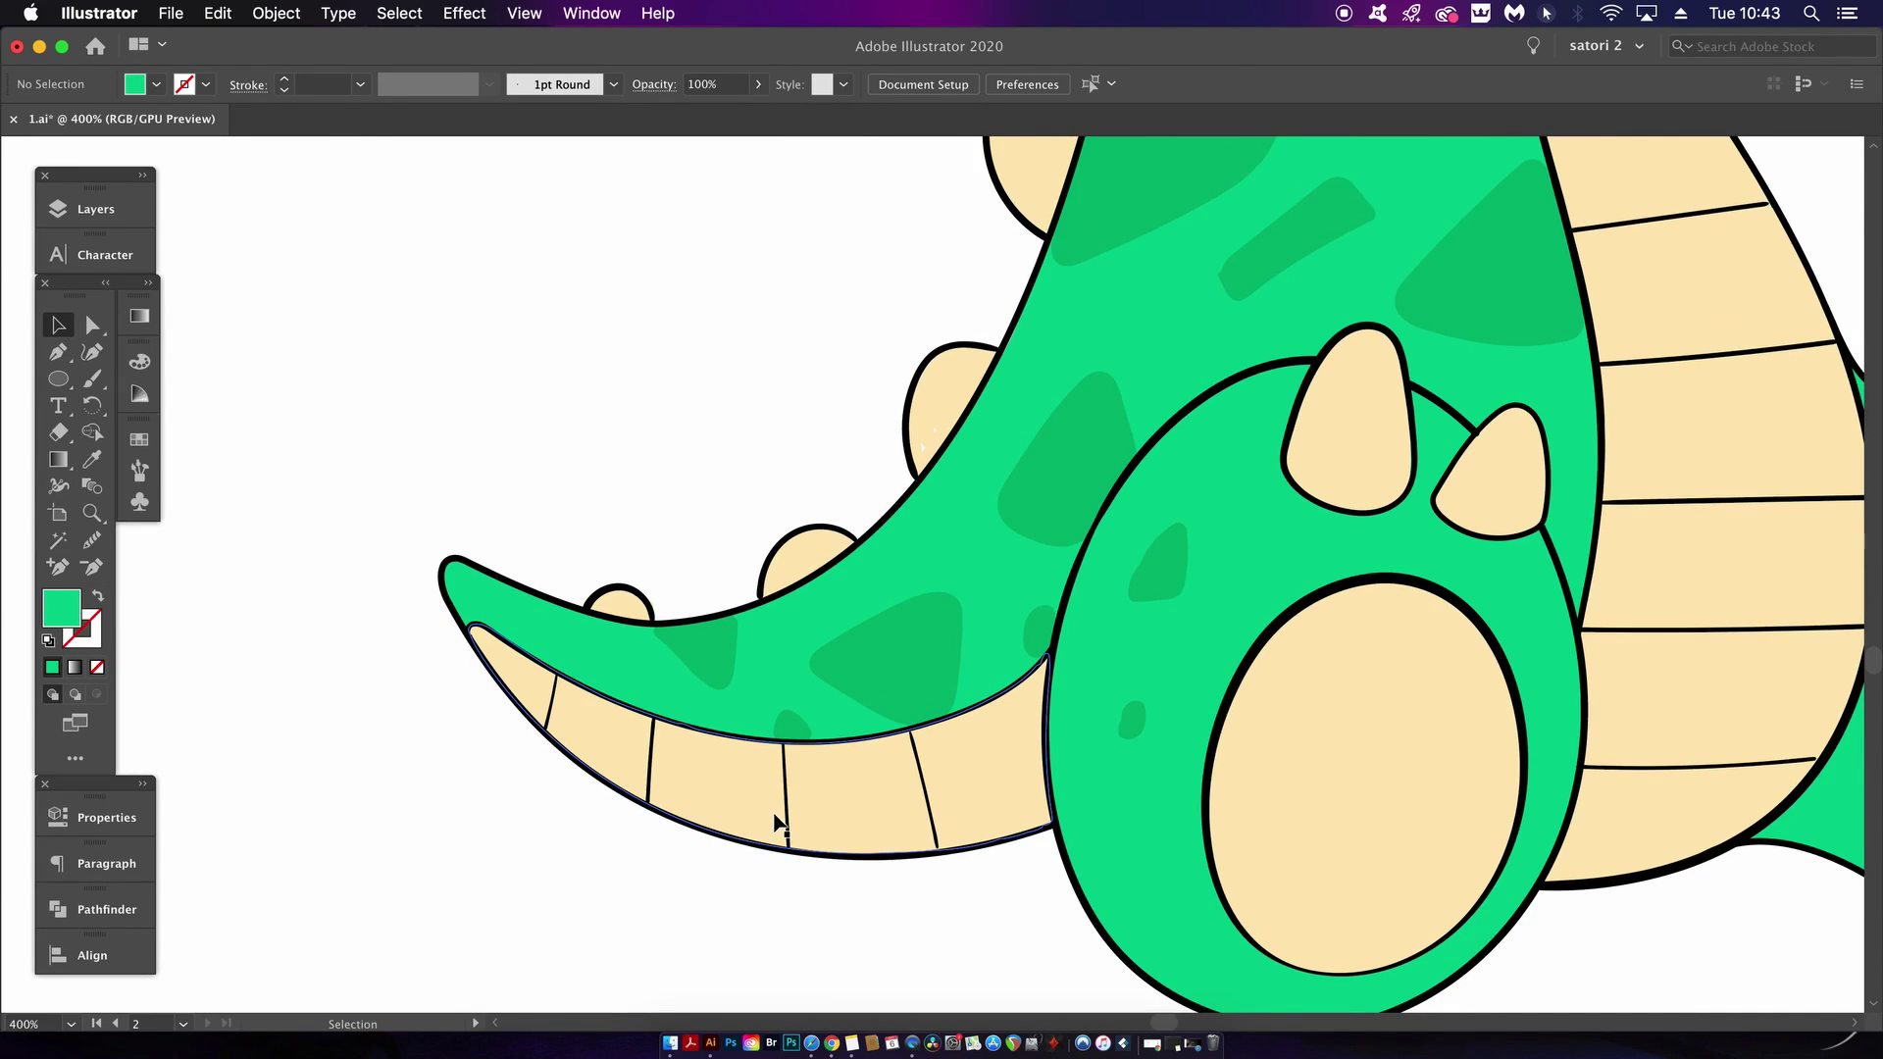
{"action": "scroll", "coordinate": [780, 823], "scroll_direction": "up", "scroll_amount": 2}
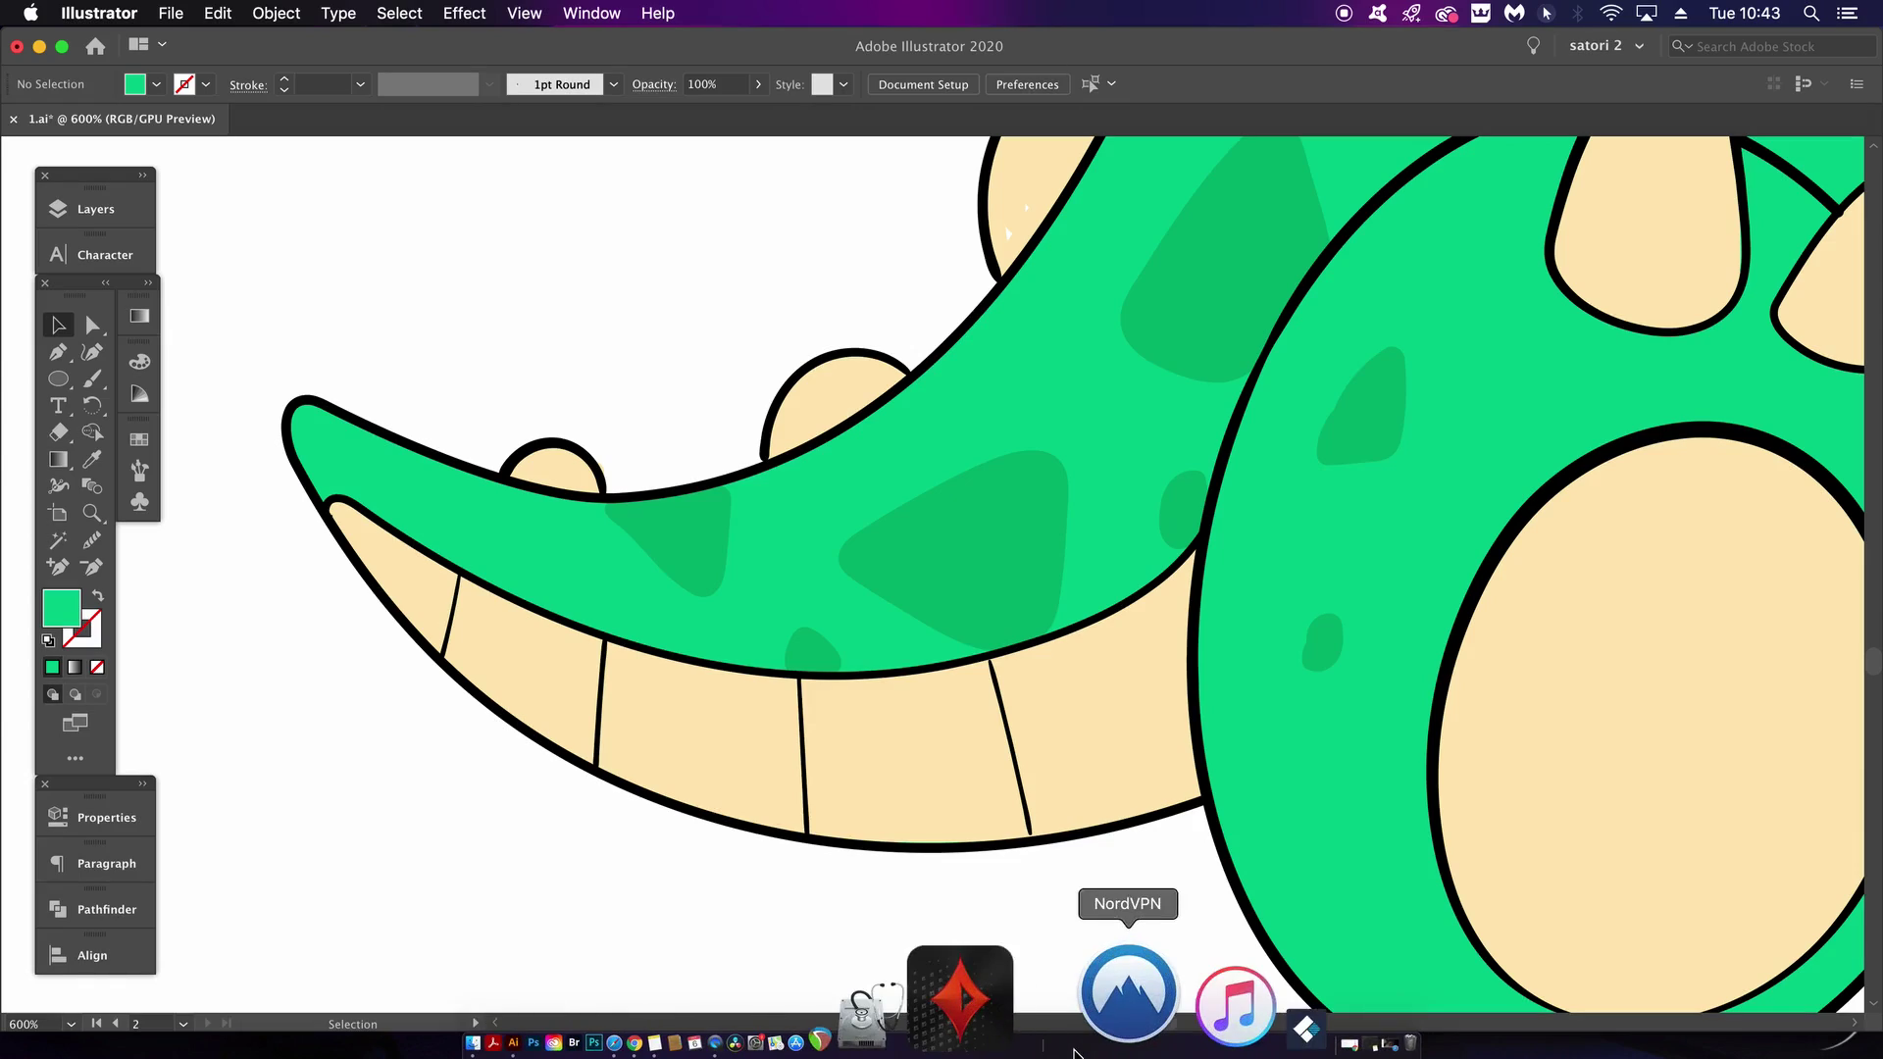
{"action": "left_click", "coordinate": [903, 772]}
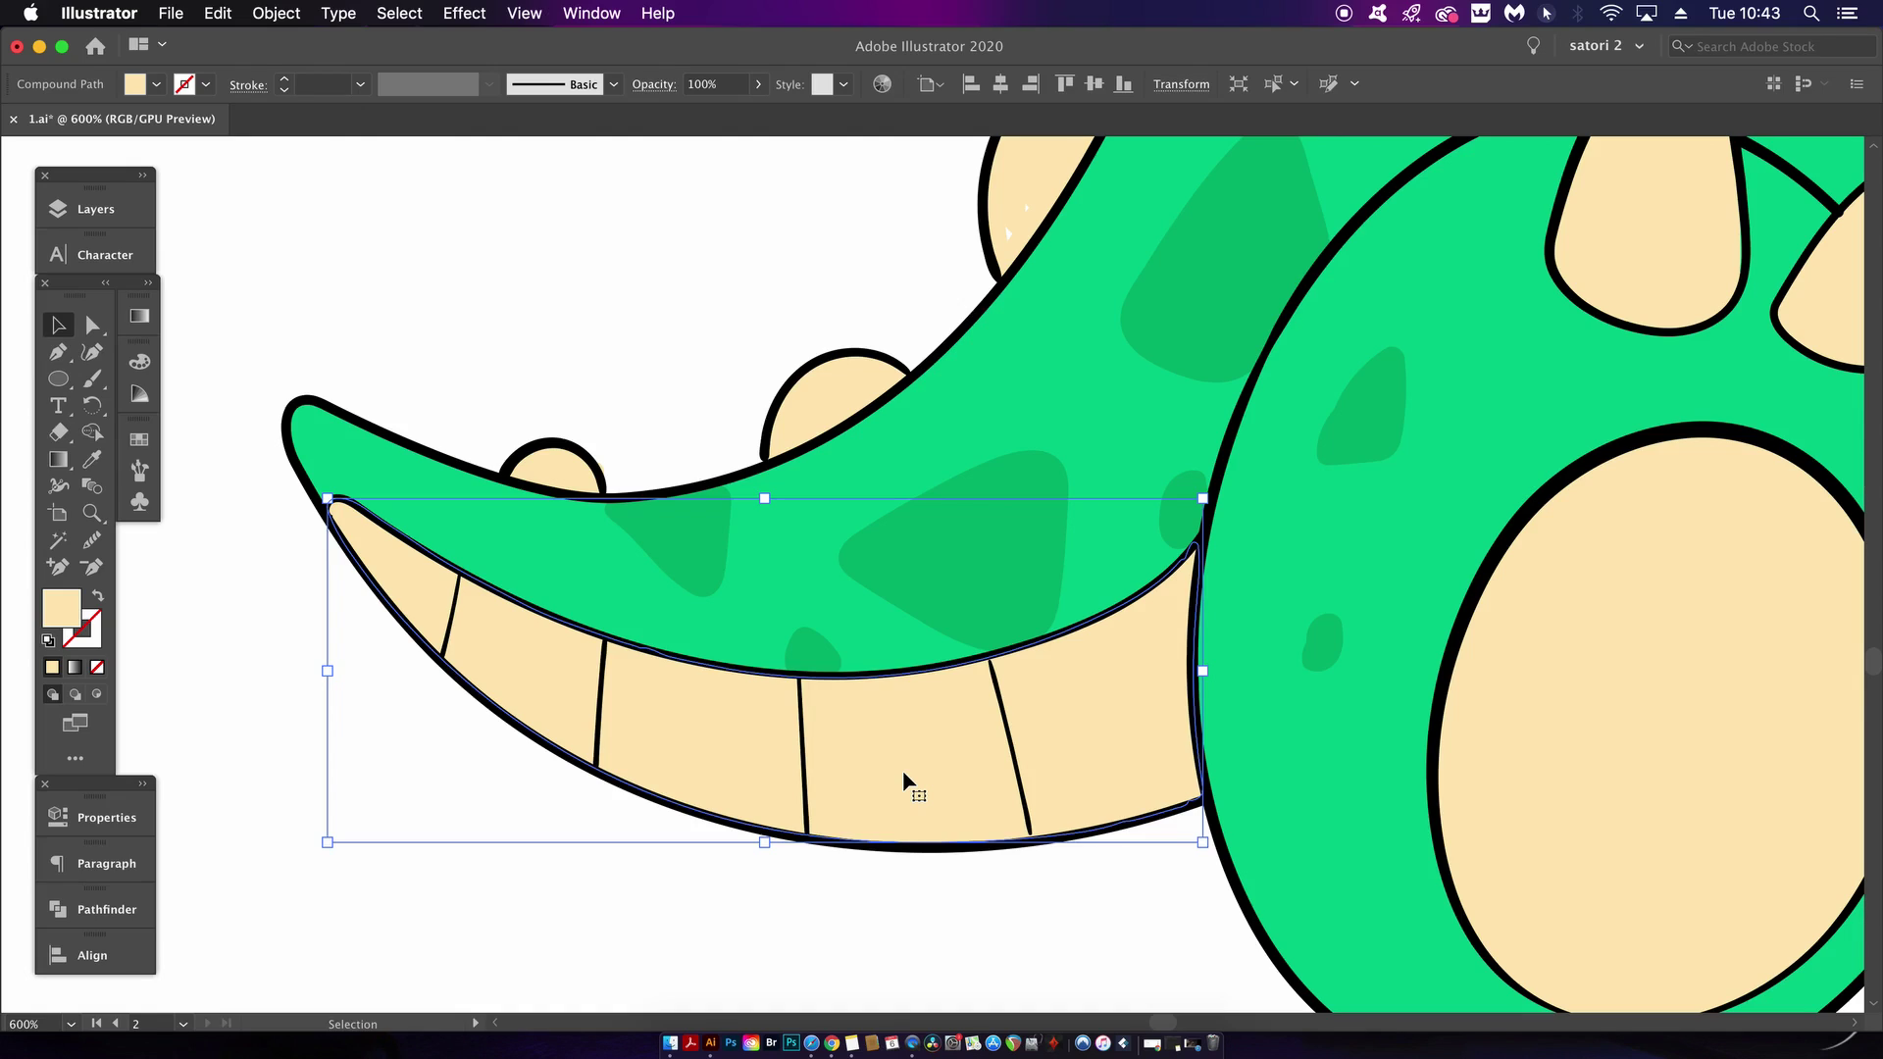
{"action": "key", "text": "super+c"}
{"action": "key", "text": "super+f"}
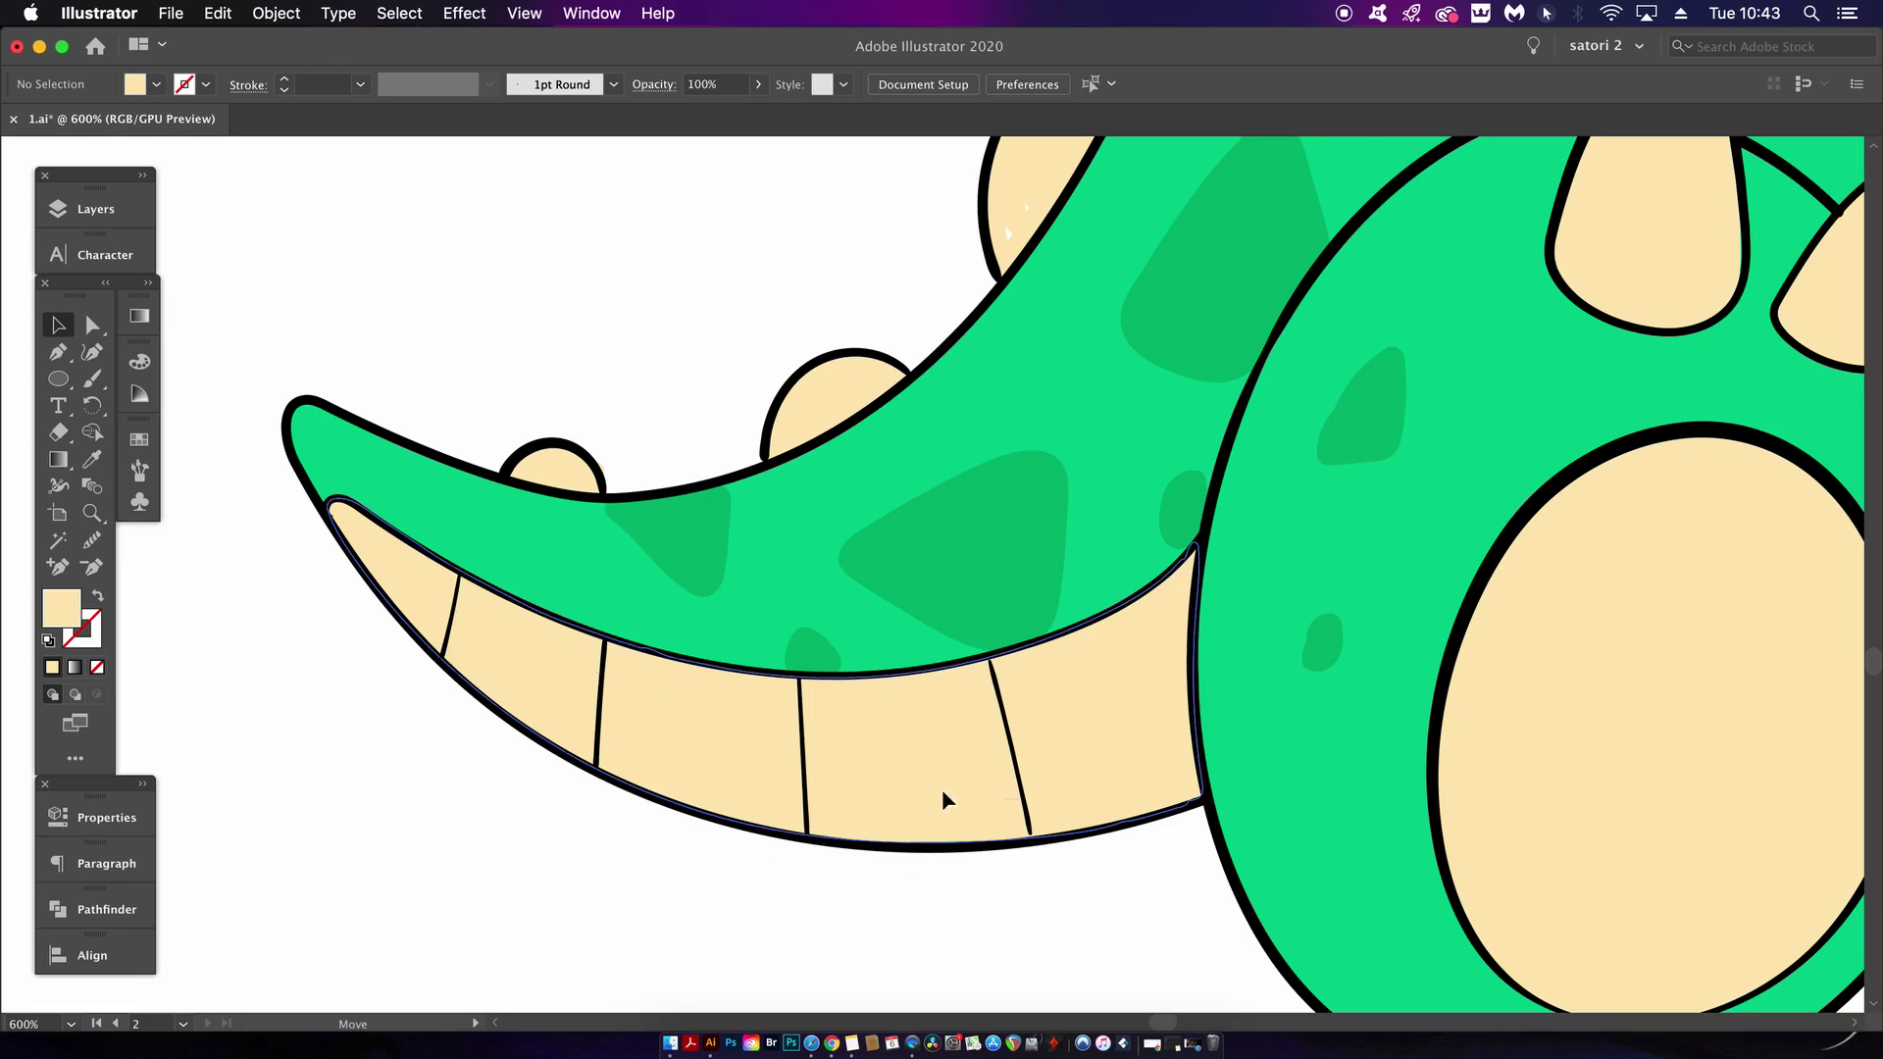
{"action": "left_click_drag", "start_coordinate": [1010, 774], "coordinate": [929, 890]}
{"action": "key", "text": "super+z"}
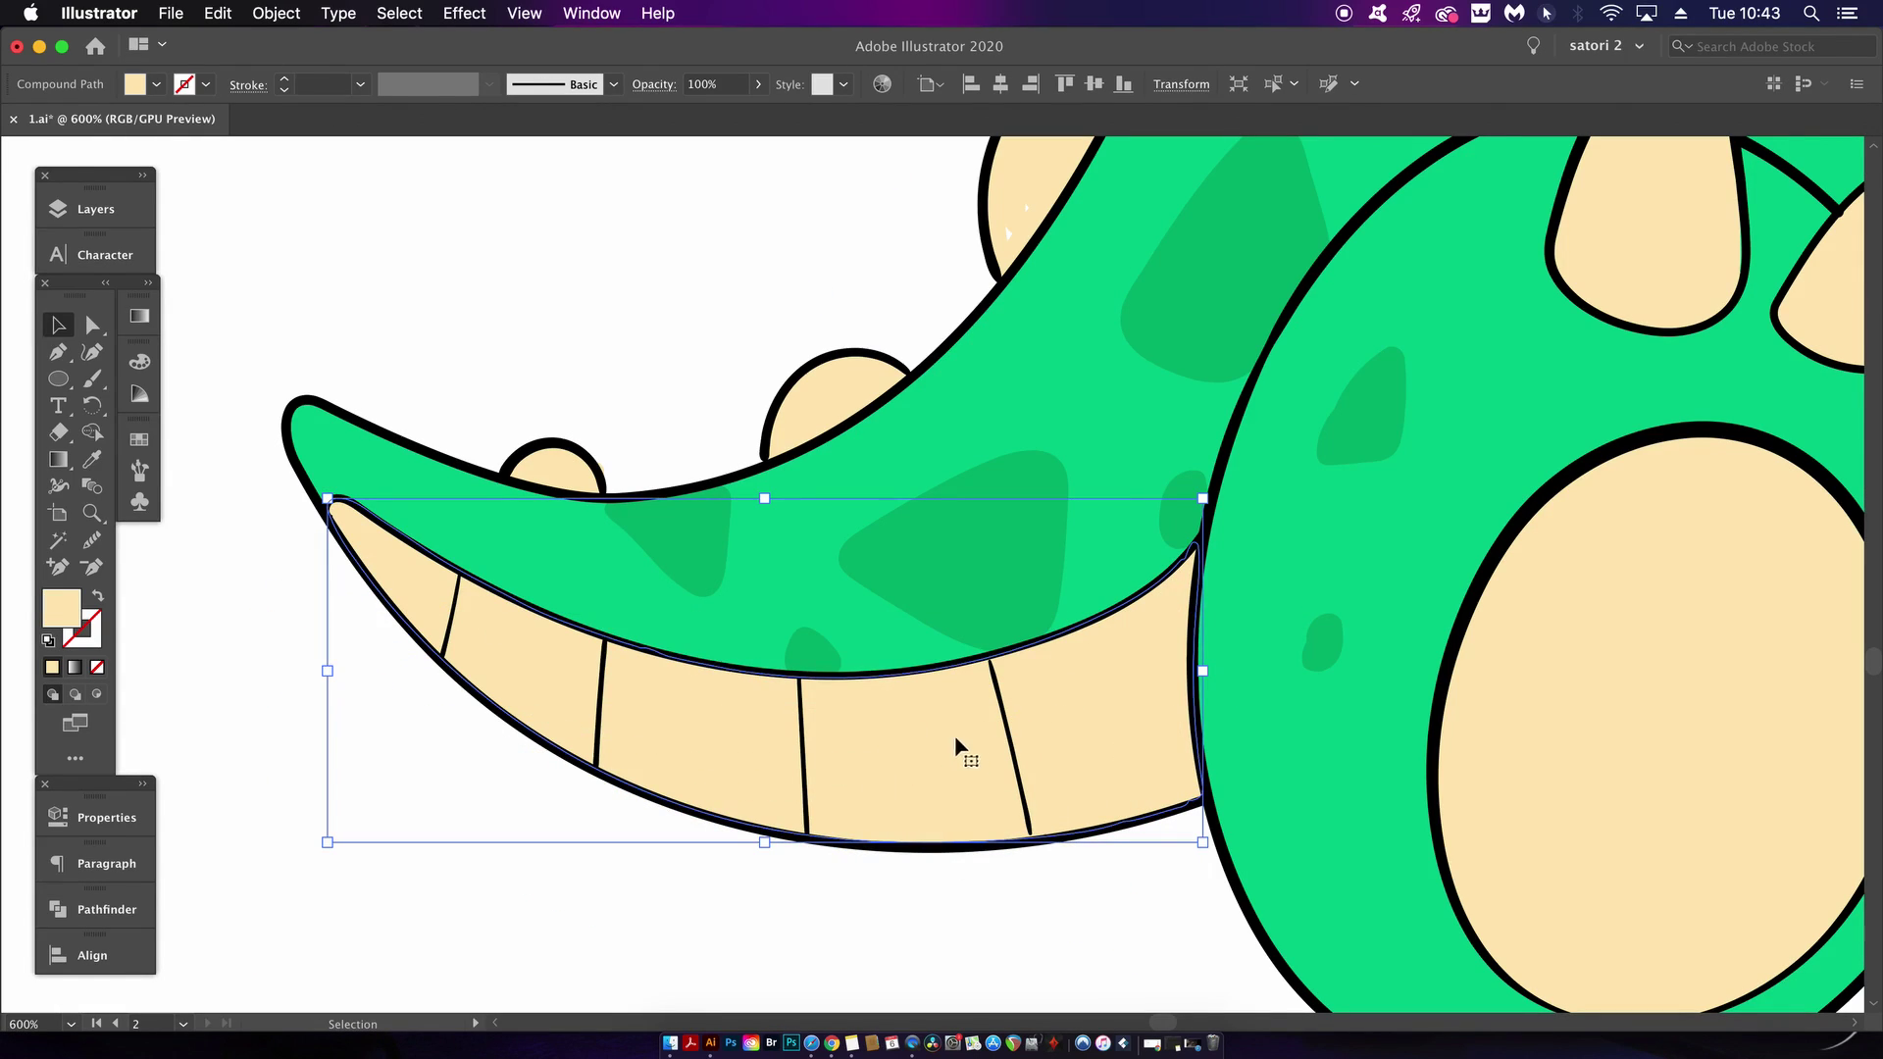
{"action": "left_click", "coordinate": [281, 616]}
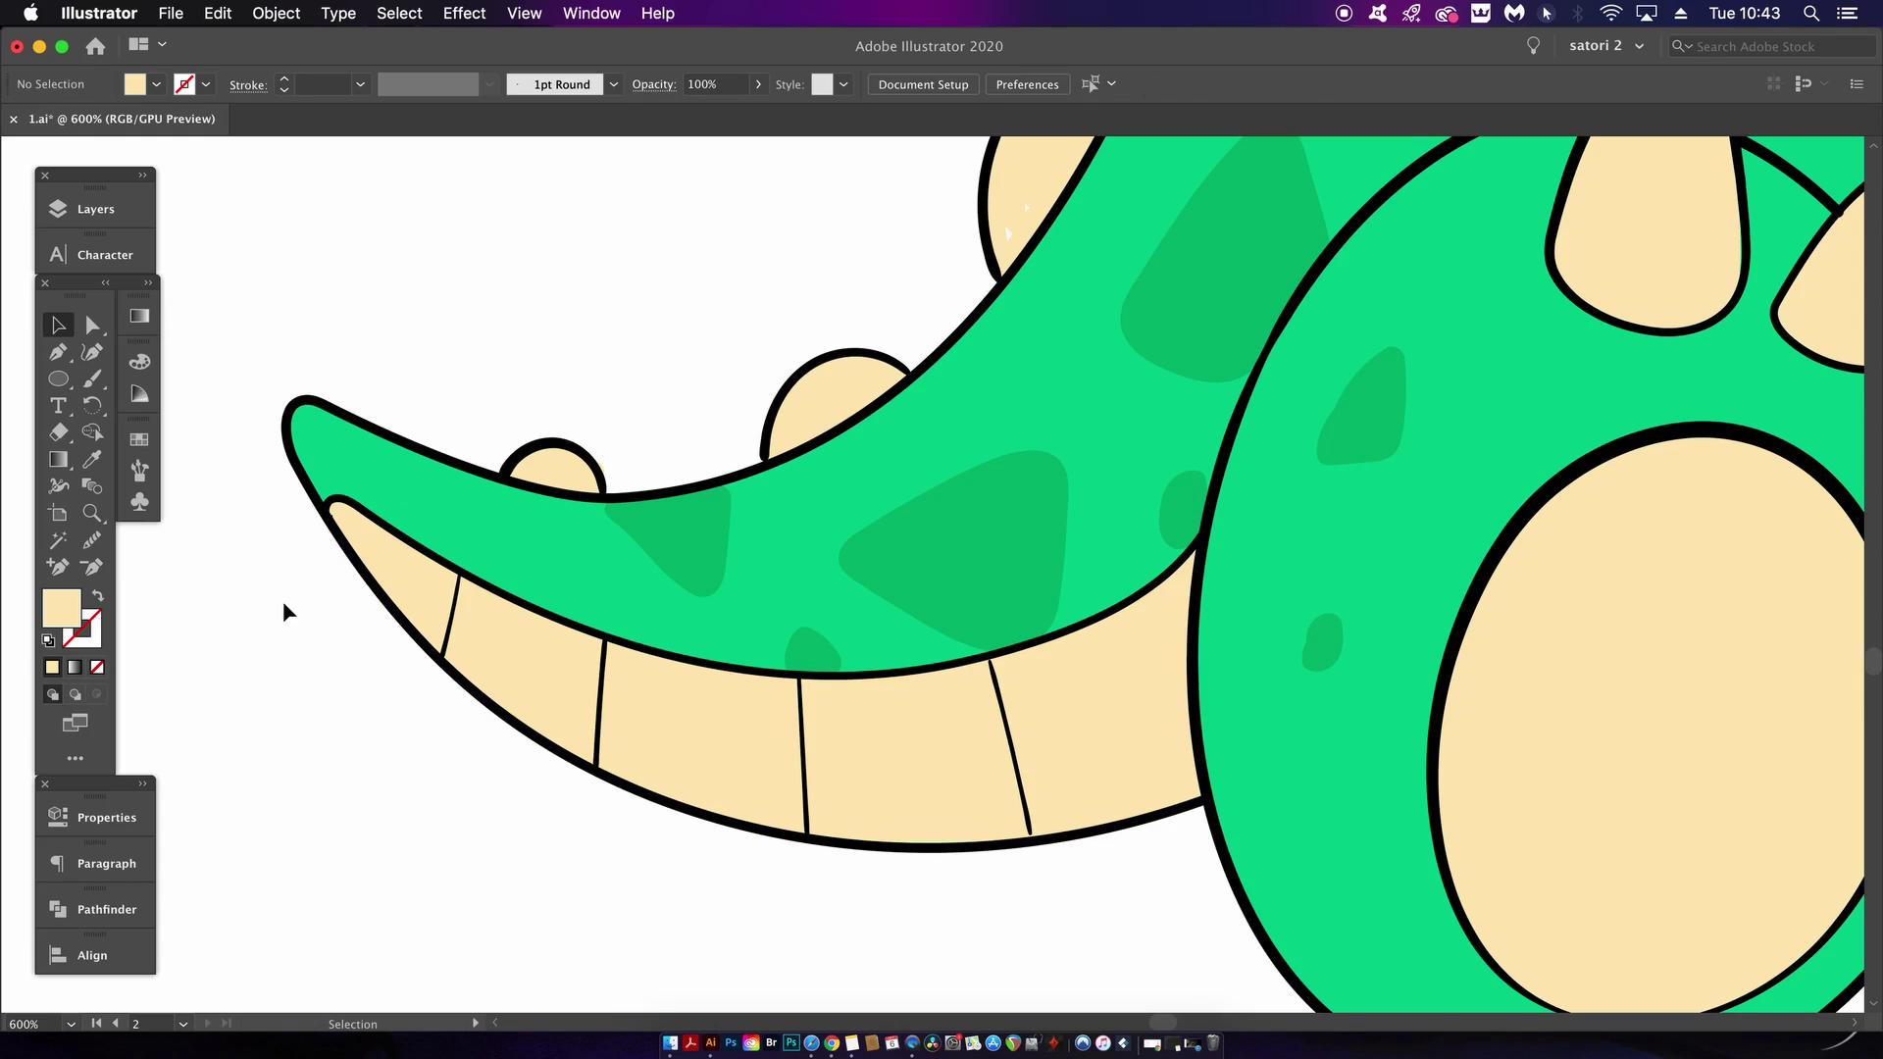
Draw a closed Pen path whose upper edge curves through the middle of the tail's cream underside and encloses its lower half
{"action": "key", "text": "p"}
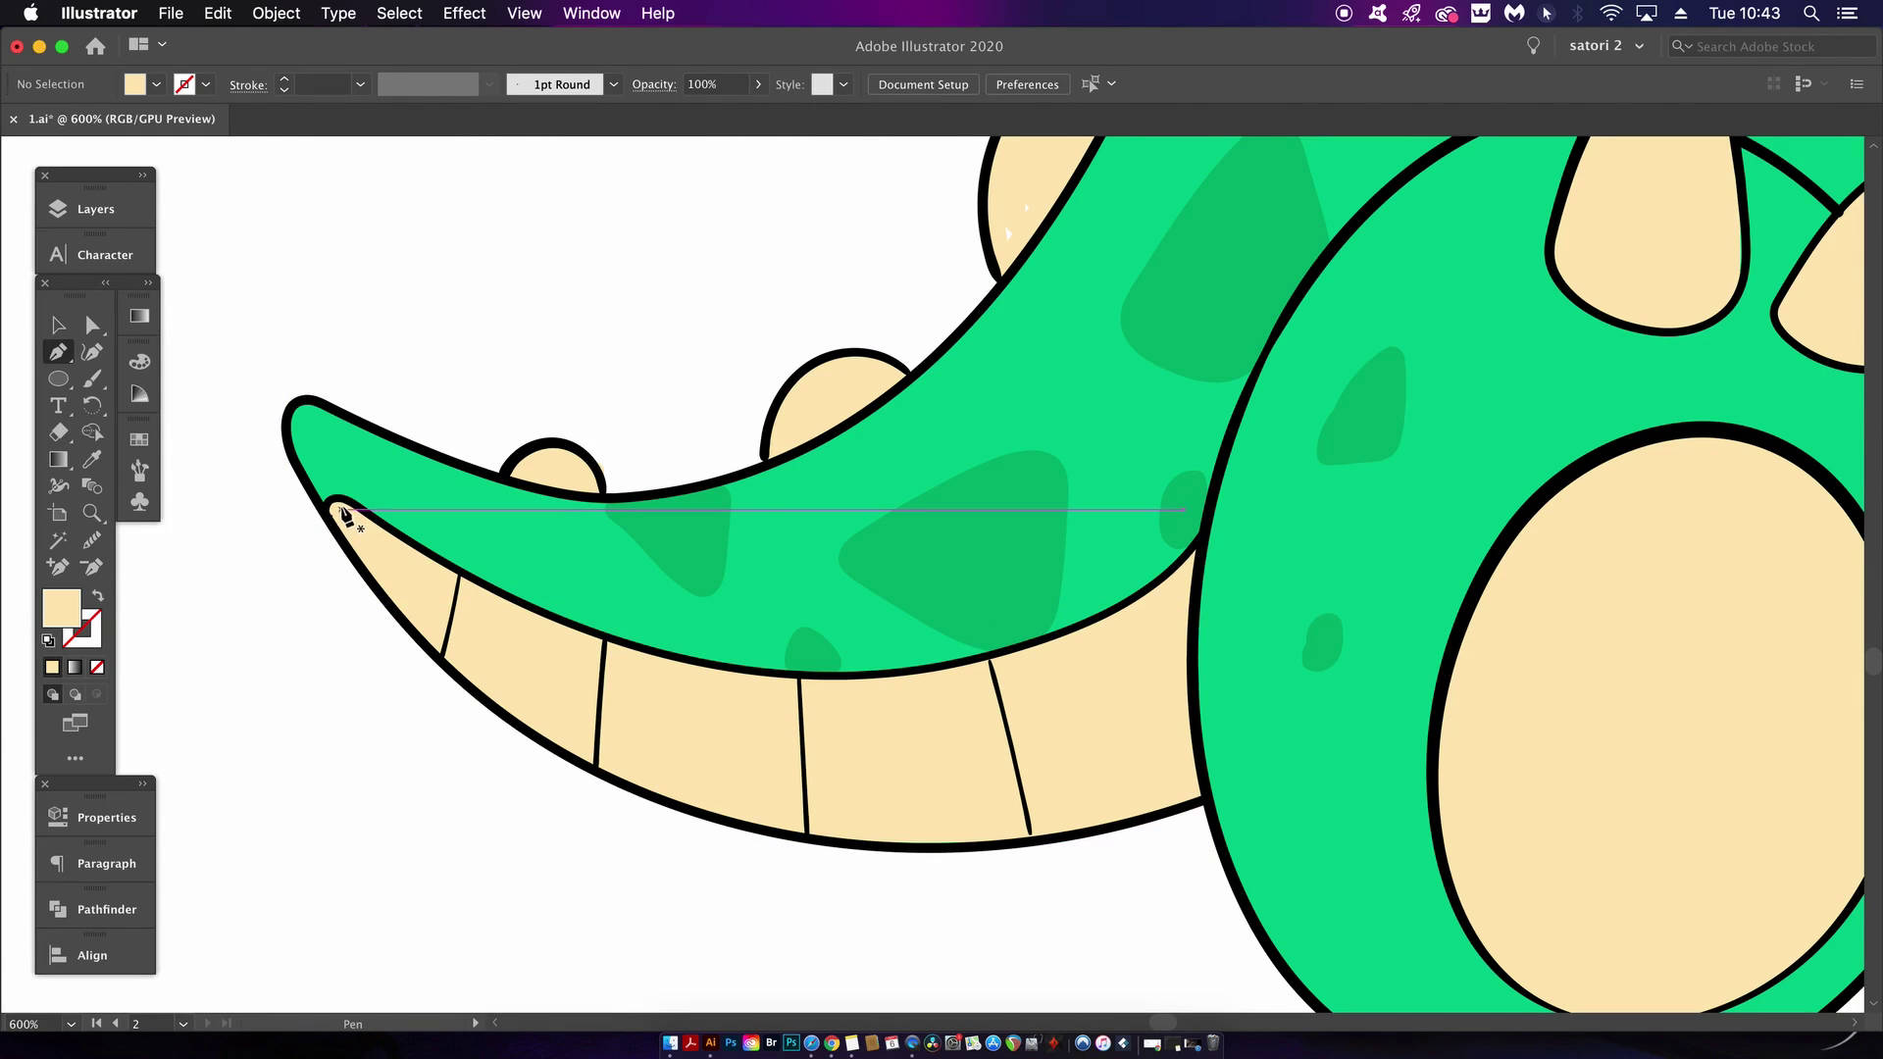
{"action": "left_click", "coordinate": [333, 500]}
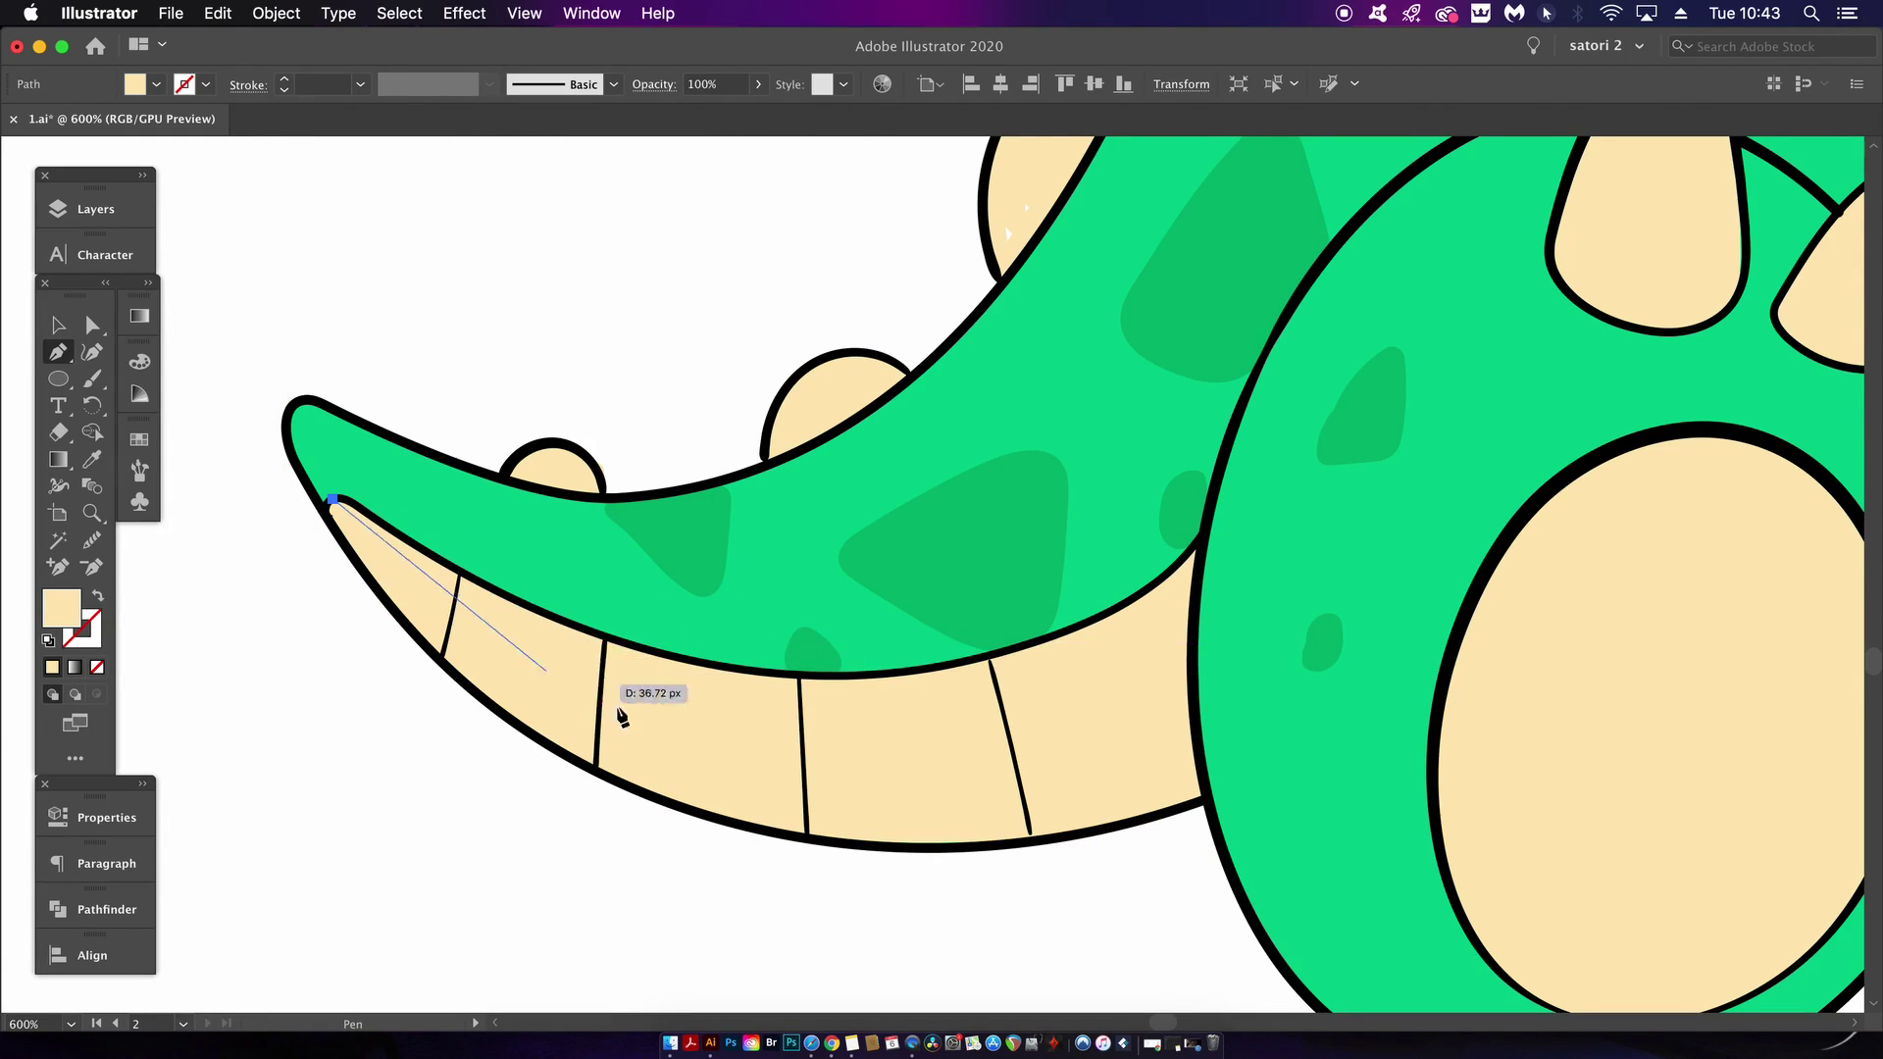
{"action": "left_click_drag", "start_coordinate": [841, 789], "coordinate": [966, 799]}
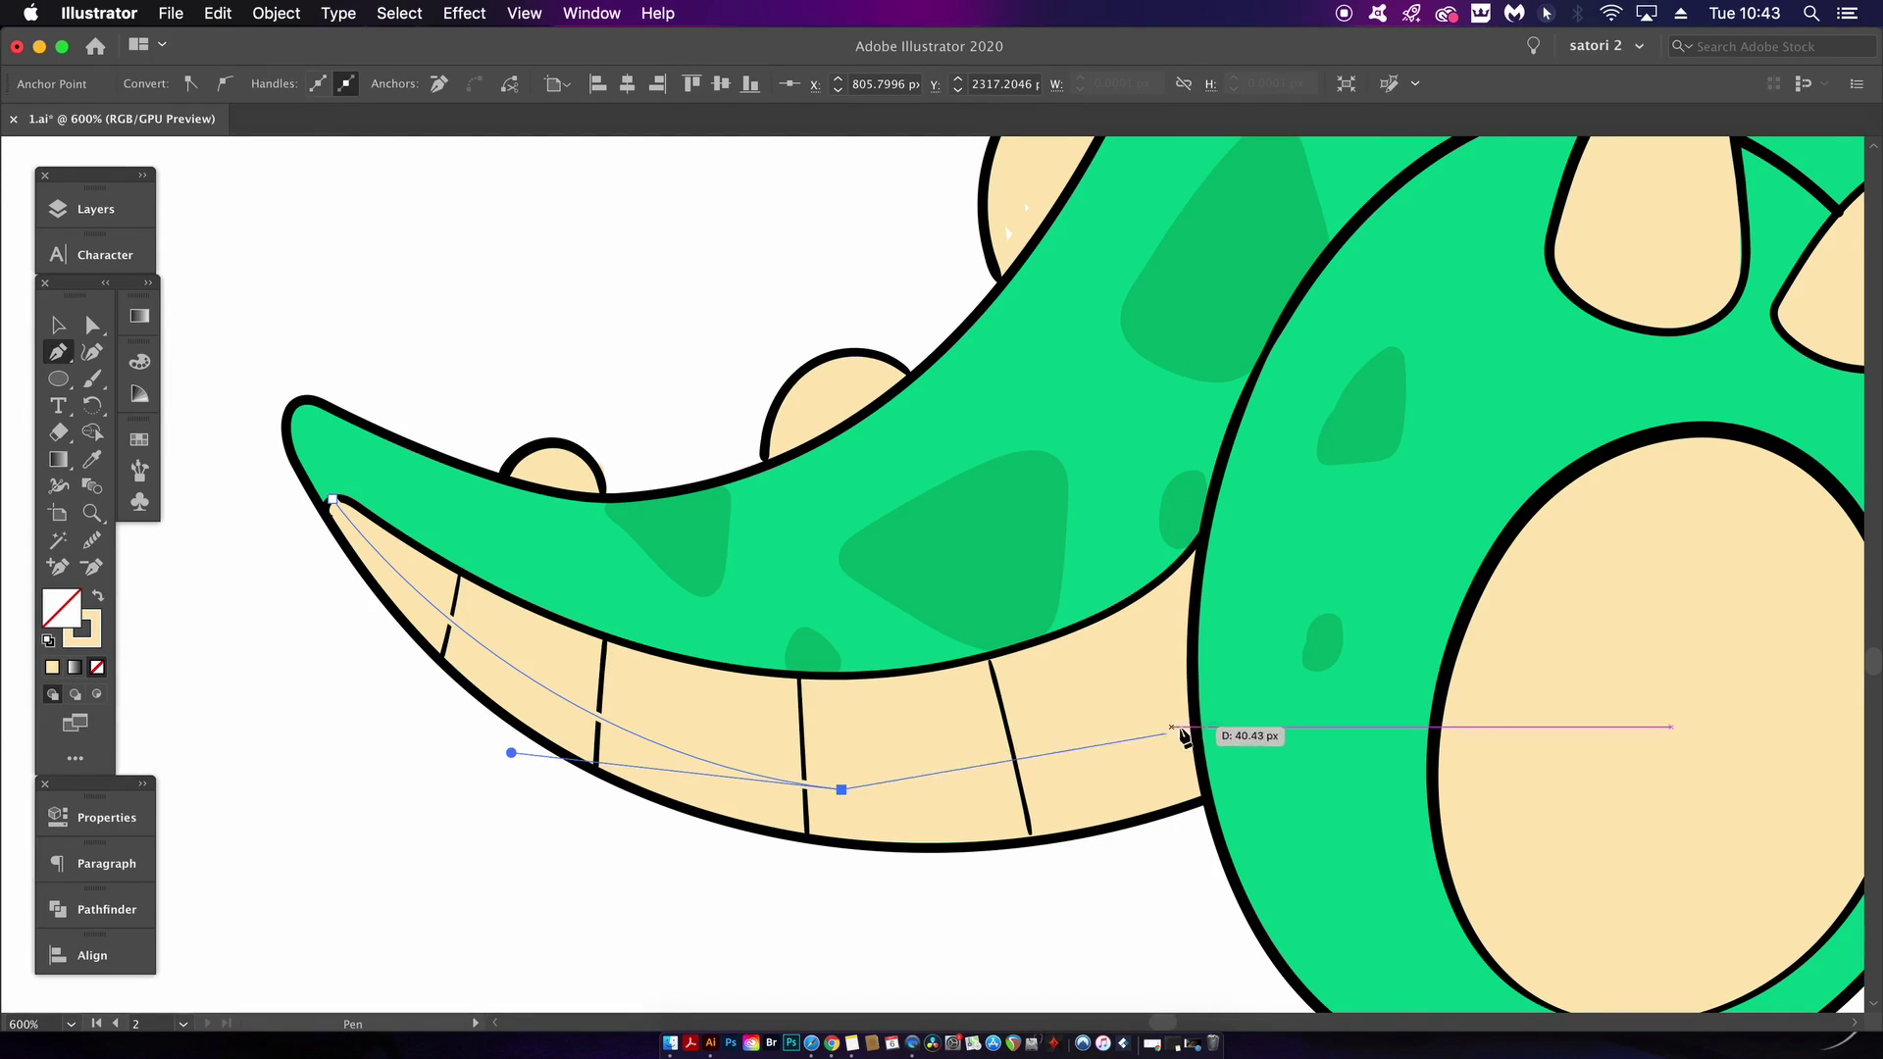
{"action": "left_click_drag", "start_coordinate": [1183, 651], "coordinate": [1280, 485]}
{"action": "left_click", "coordinate": [1226, 672]}
{"action": "left_click", "coordinate": [1265, 858]}
{"action": "left_click", "coordinate": [1117, 931]}
{"action": "left_click", "coordinate": [333, 737]}
{"action": "left_click", "coordinate": [218, 503]}
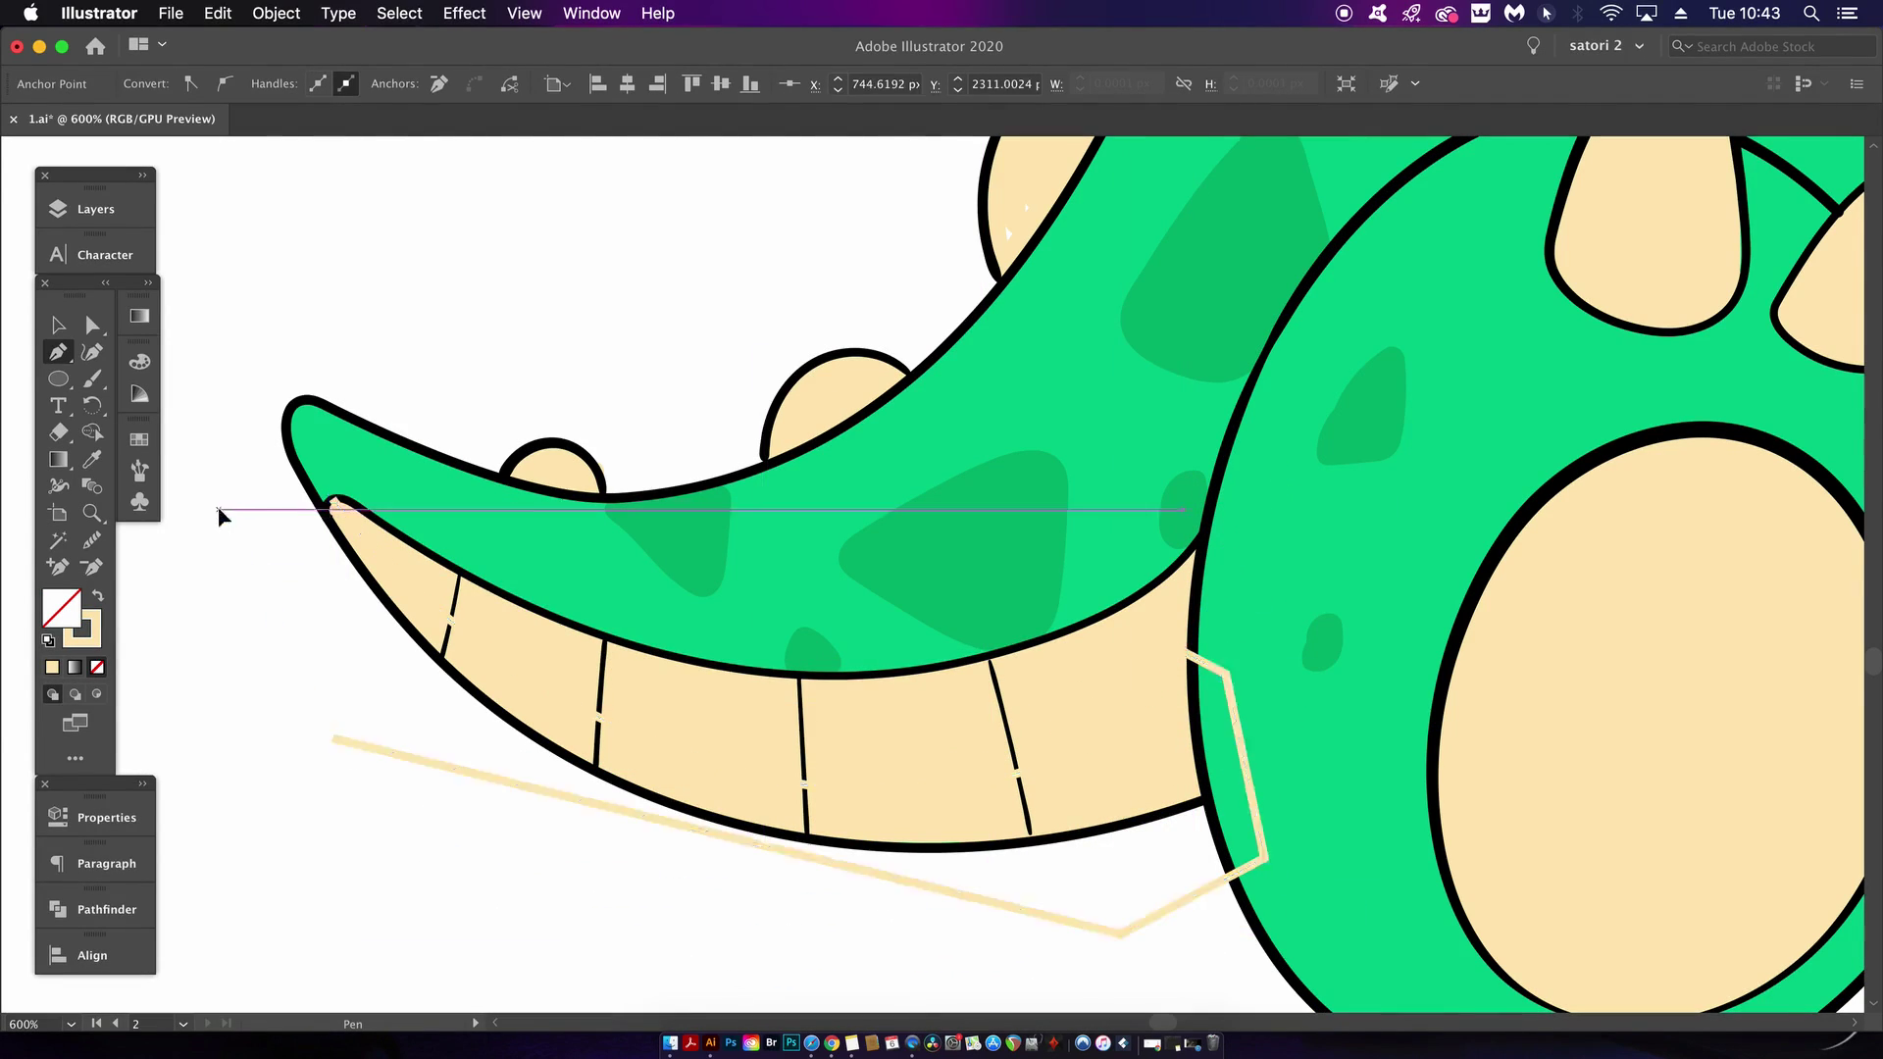
{"action": "left_click", "coordinate": [333, 500]}
Intersect the drawn path with the duplicated cream tail fill and swap the result's fill and stroke to make a cream-filled shape
{"action": "key", "text": "v"}
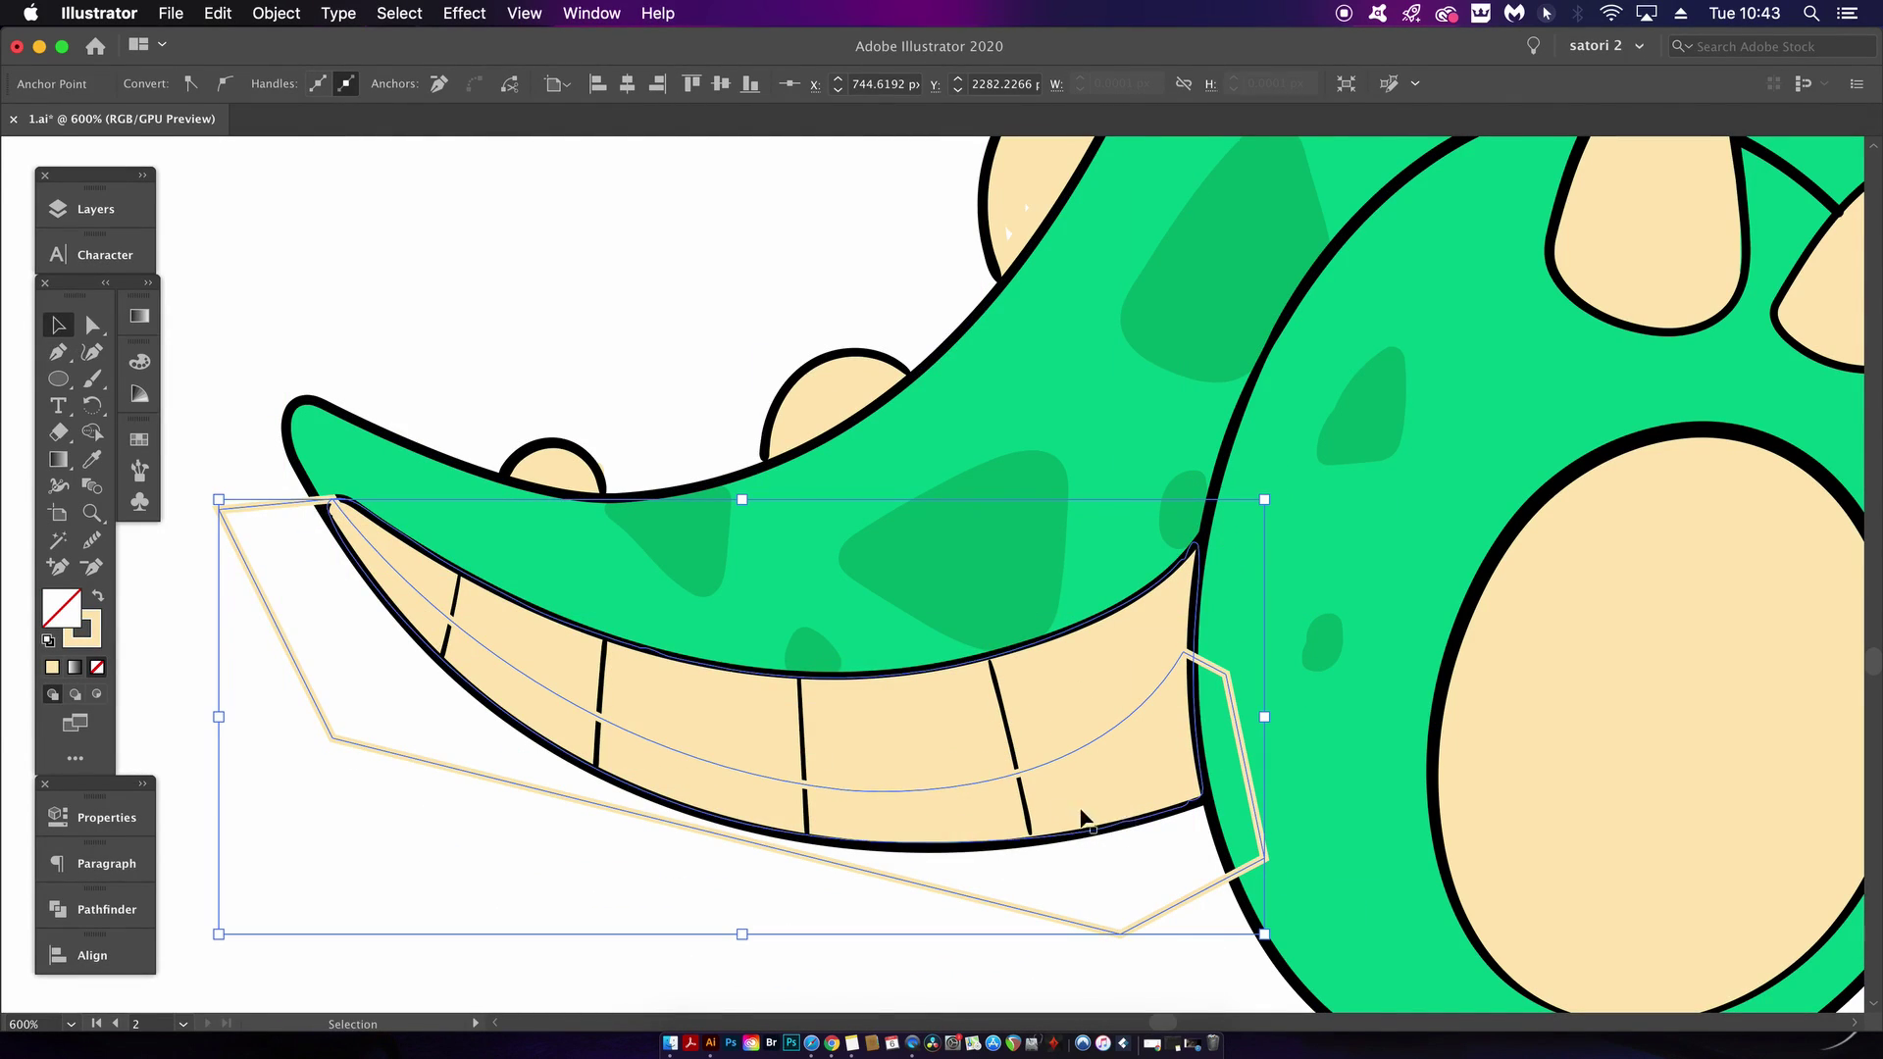
{"action": "left_click", "coordinate": [1074, 695], "text": "shift"}
{"action": "left_click", "coordinate": [102, 909]}
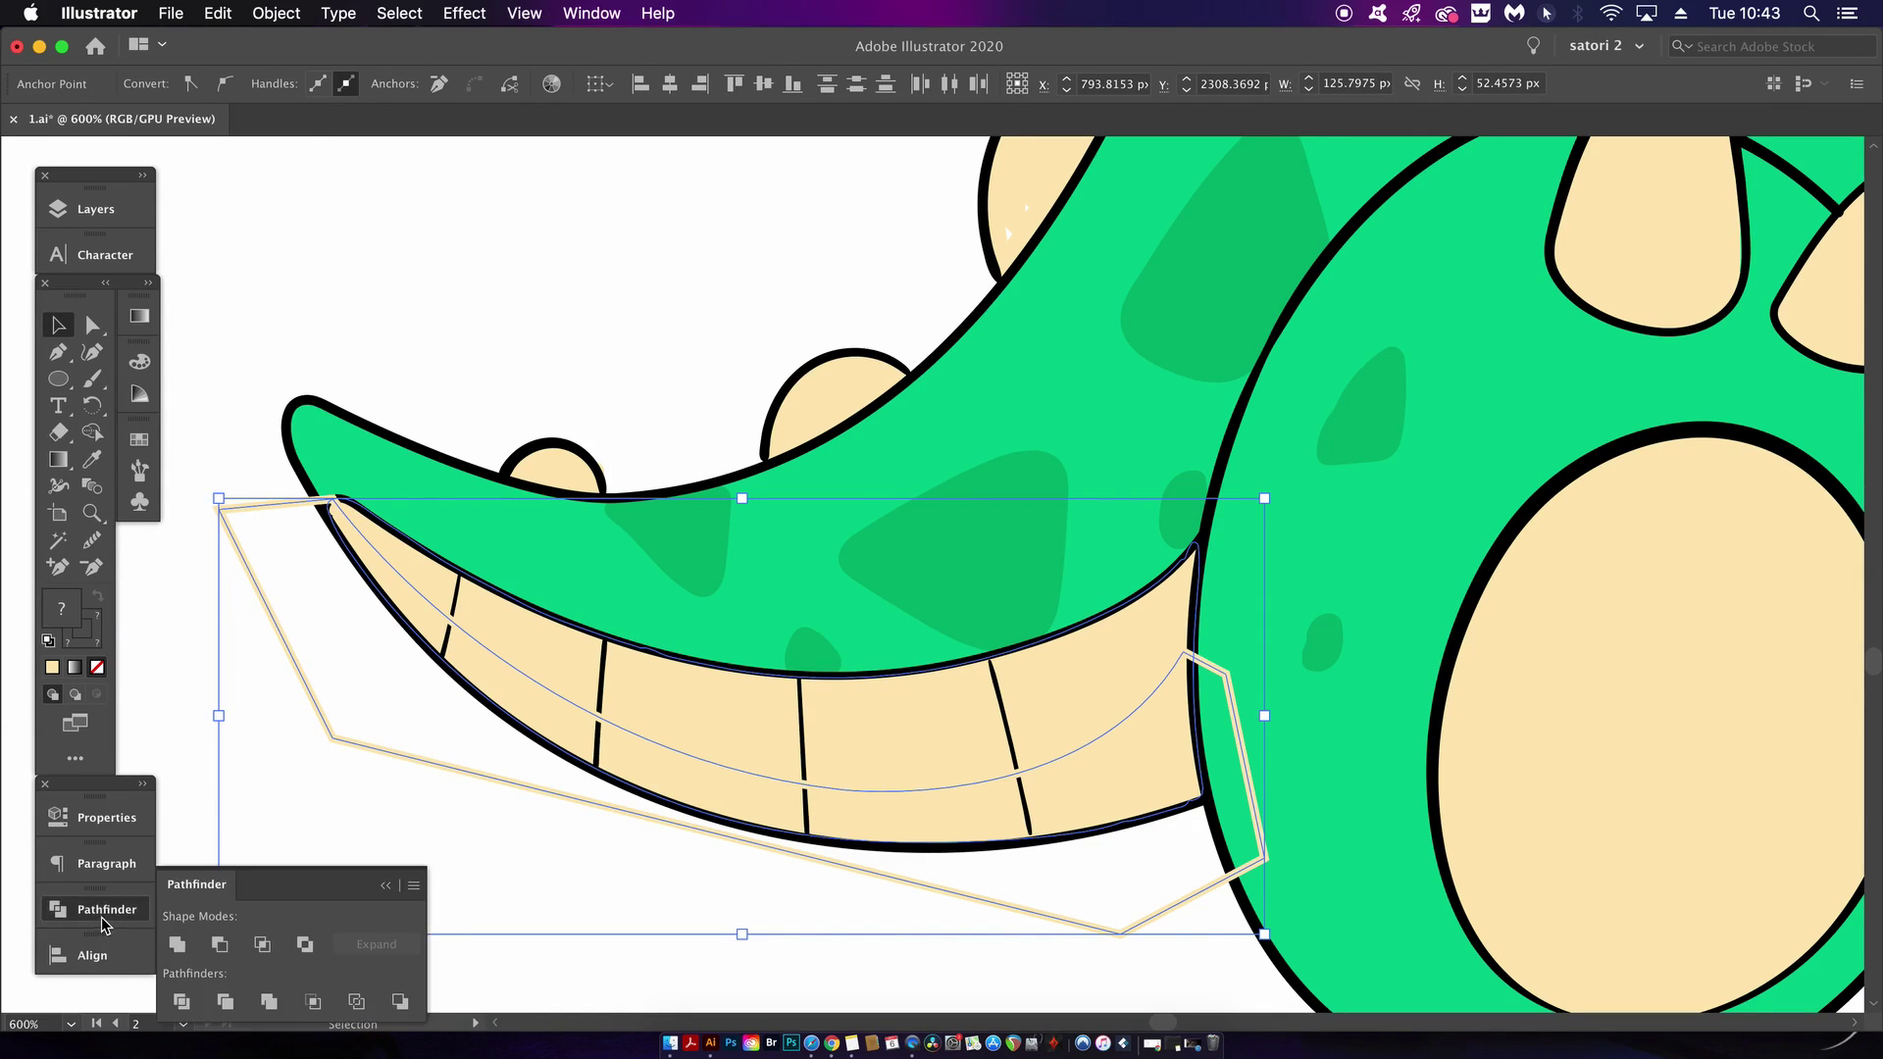
{"action": "left_click", "coordinate": [262, 945]}
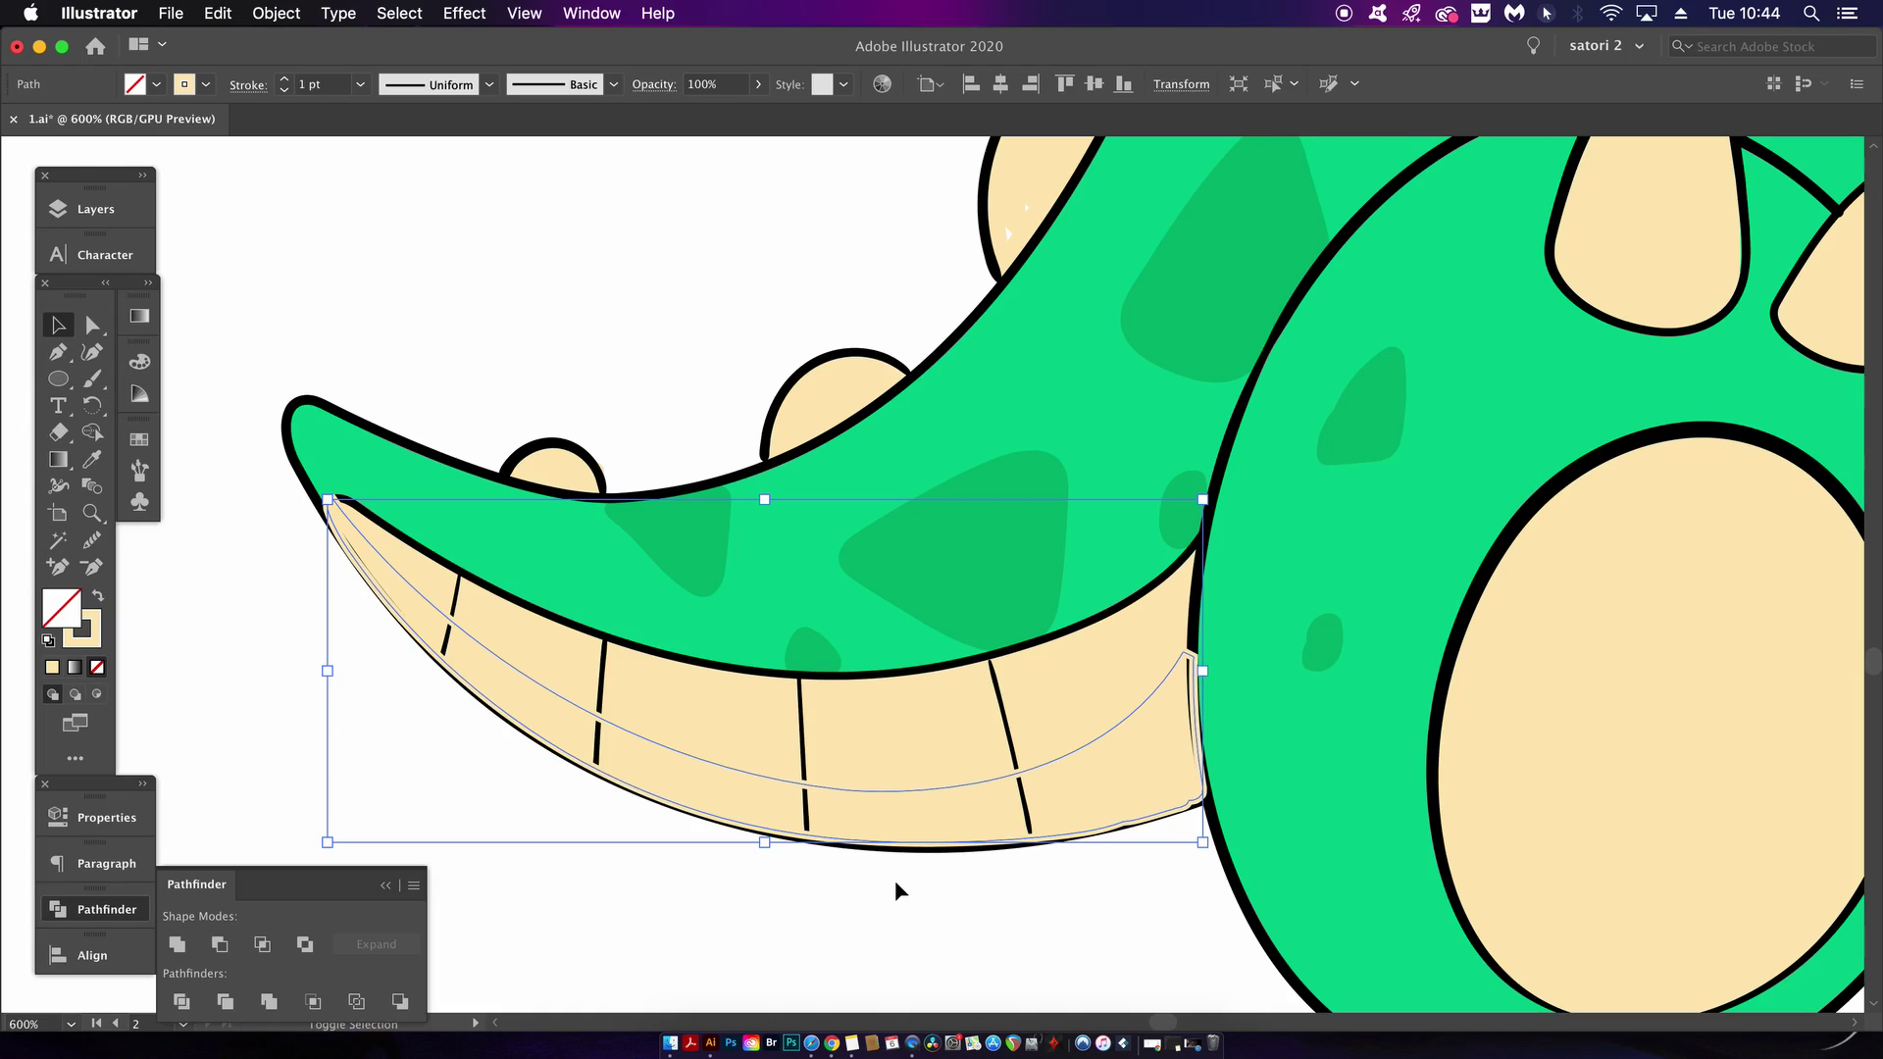
{"action": "key", "text": "shift+x"}
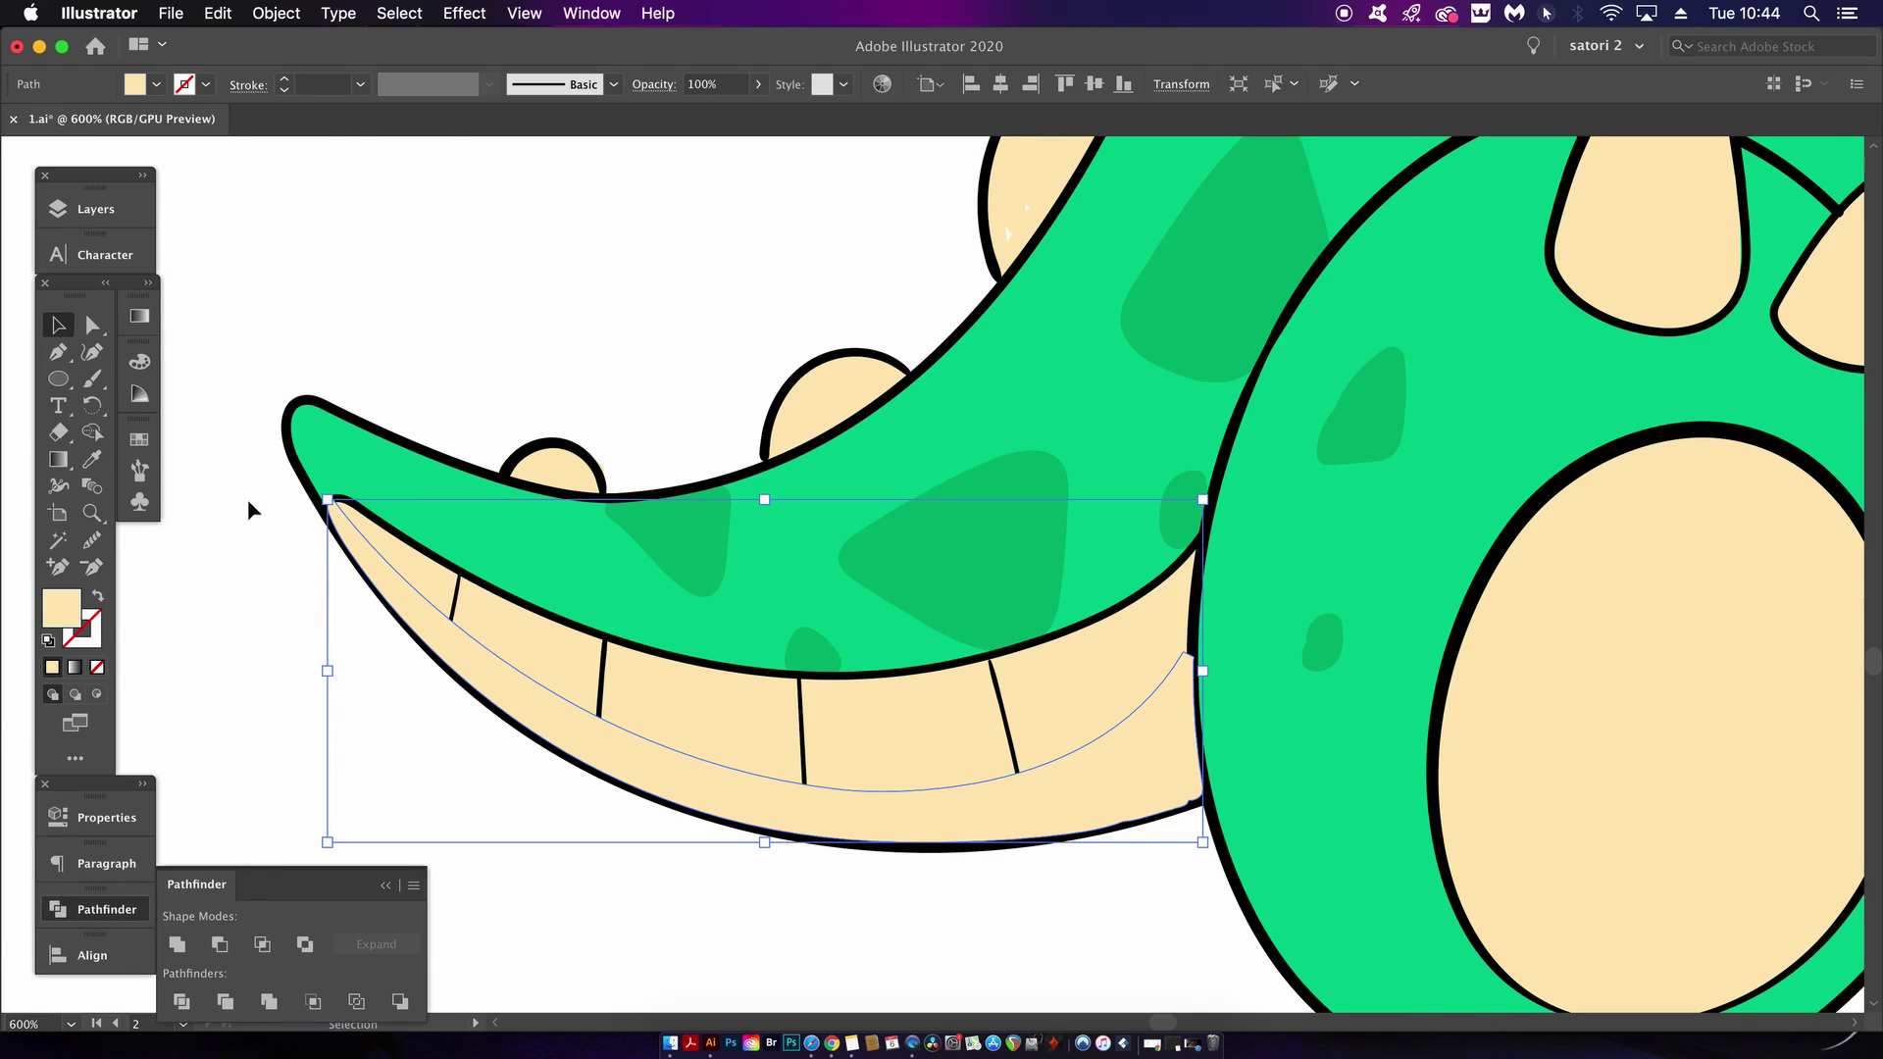
Bring the tail's outlines and the four divider lines across its underside to the front
{"action": "left_click", "coordinate": [309, 478]}
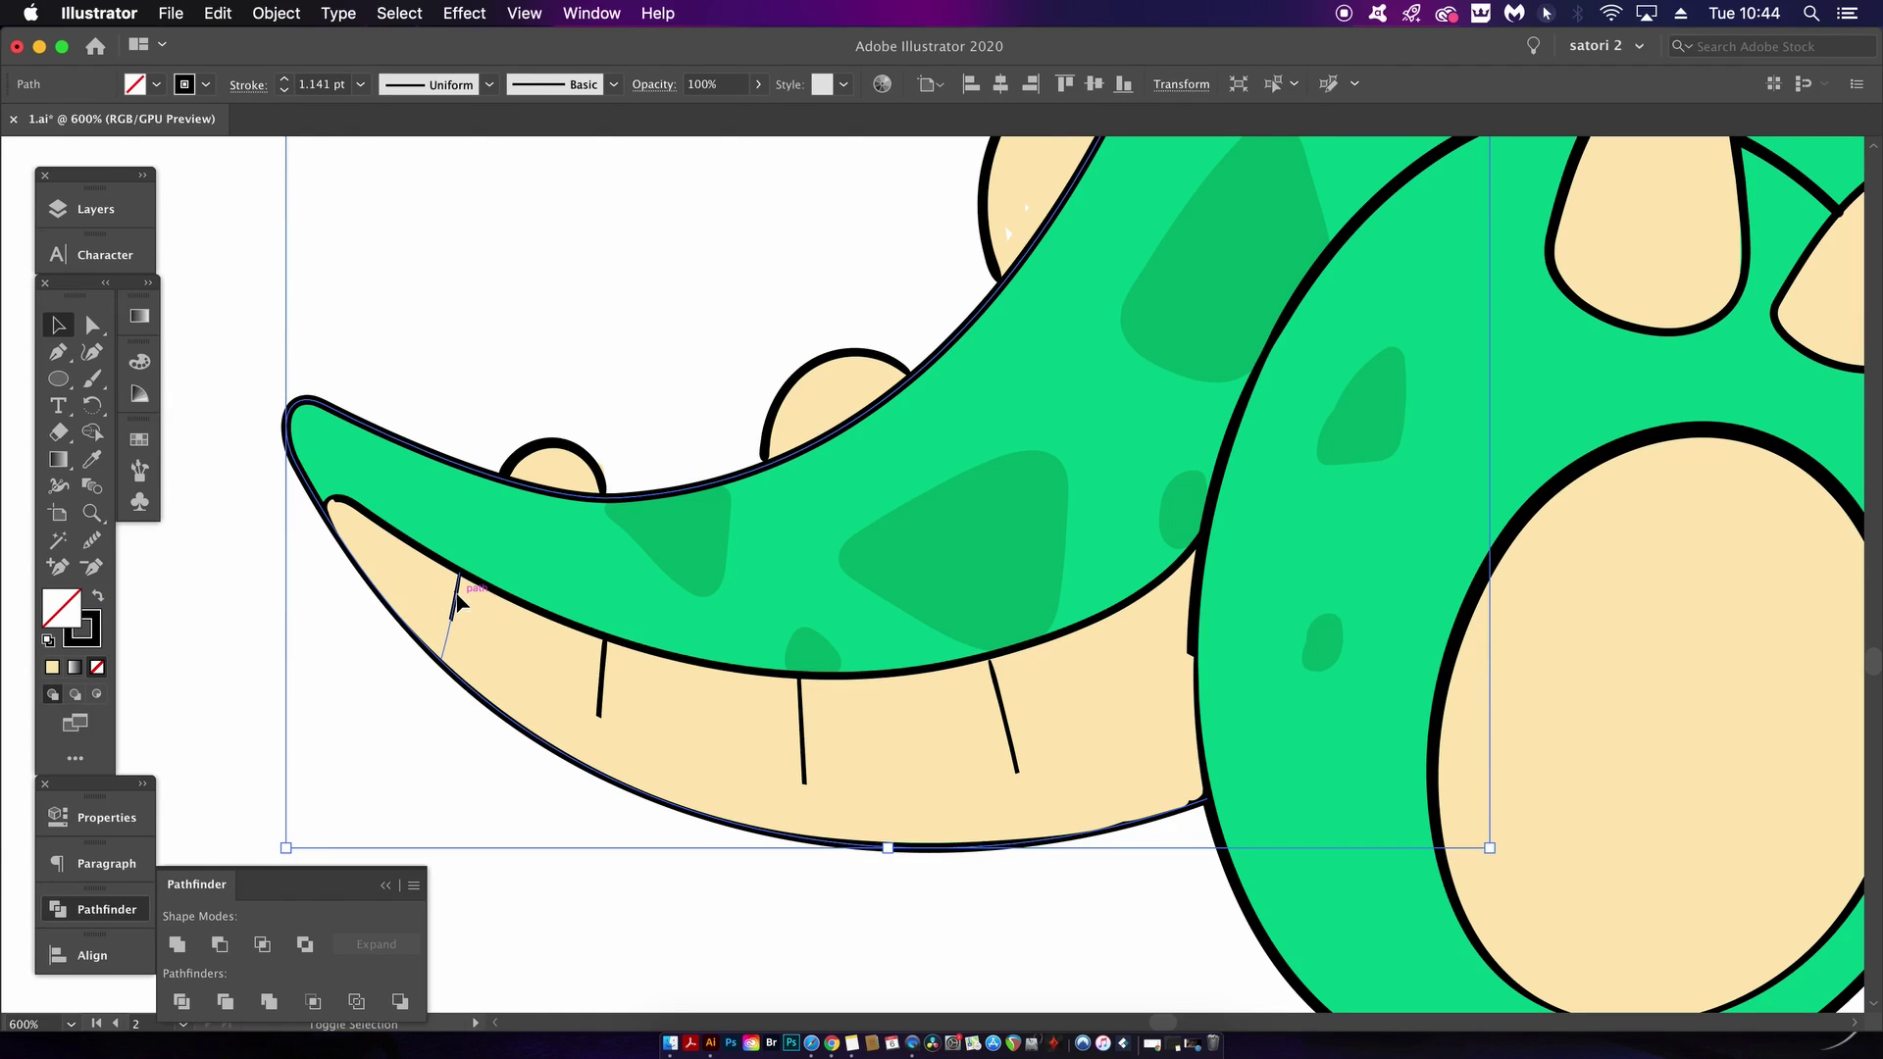
{"action": "left_click", "coordinate": [446, 600], "text": "shift"}
{"action": "left_click", "coordinate": [802, 701], "text": "shift"}
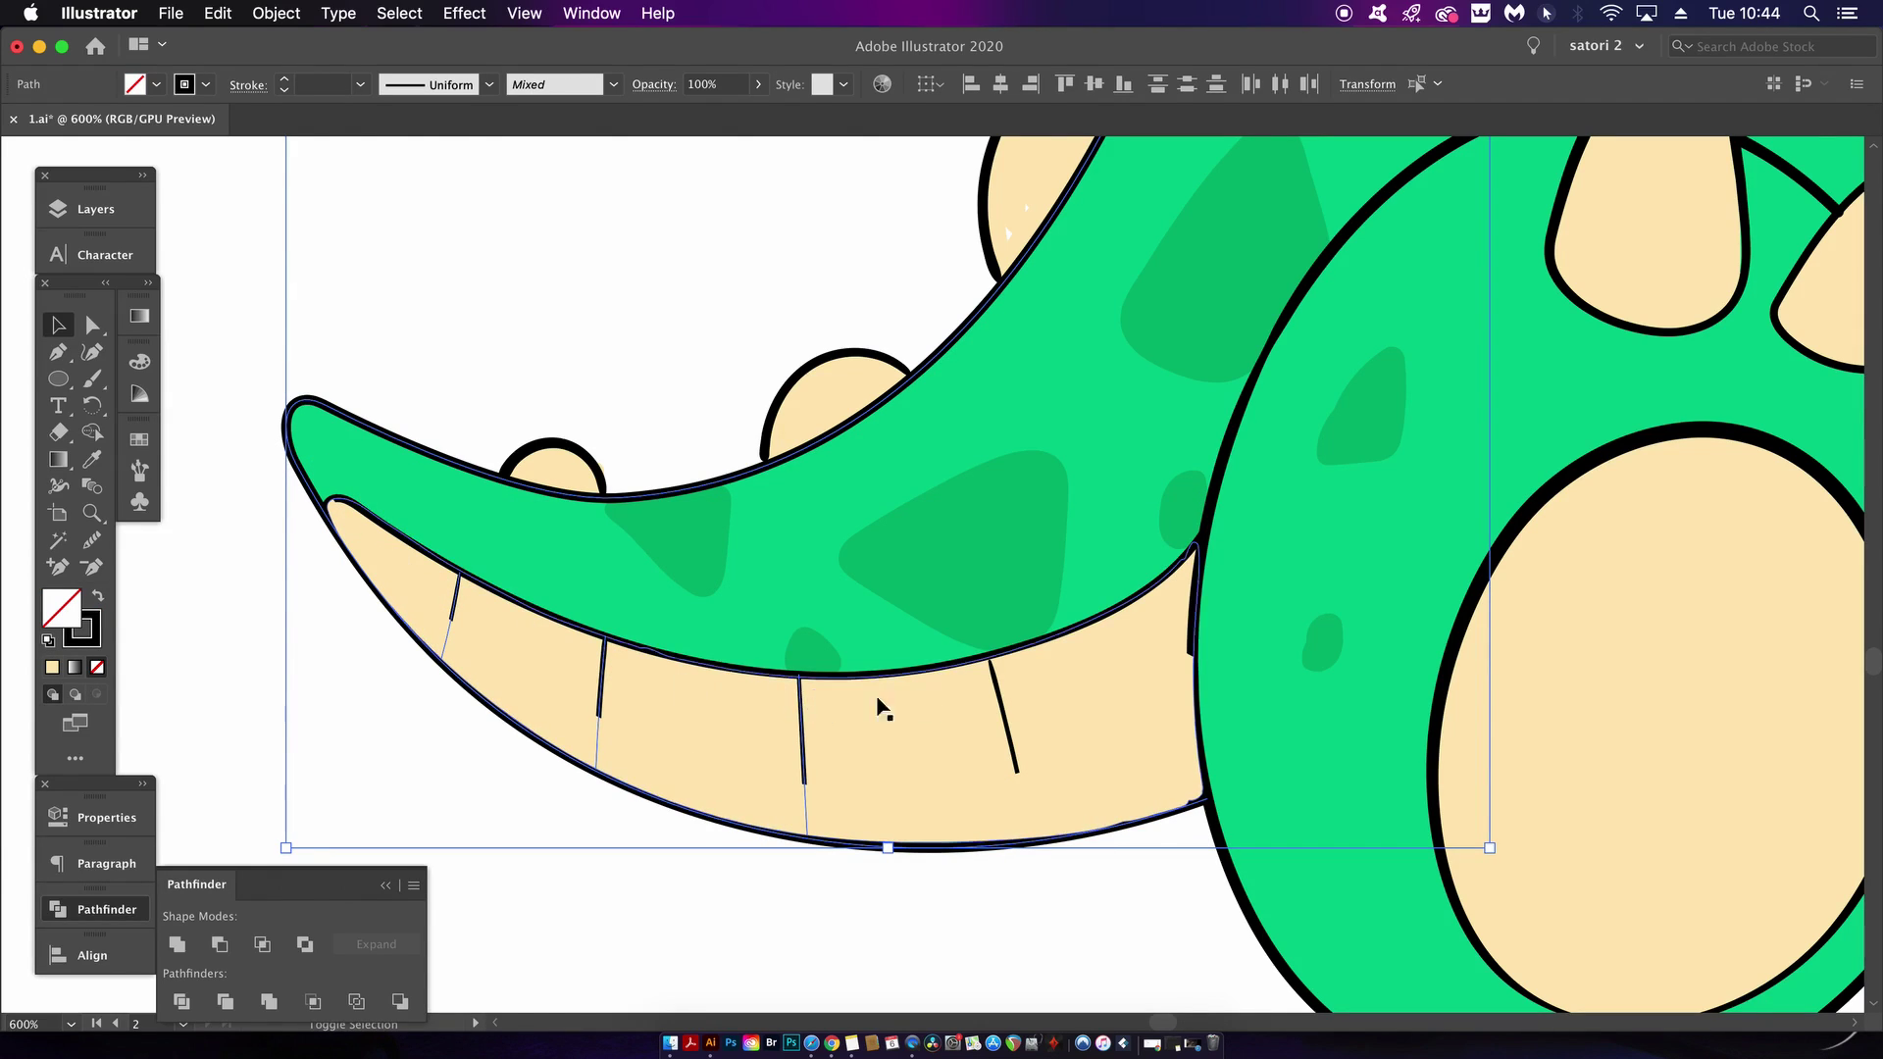
{"action": "left_click", "coordinate": [998, 691], "text": "shift"}
{"action": "left_click", "coordinate": [276, 13]}
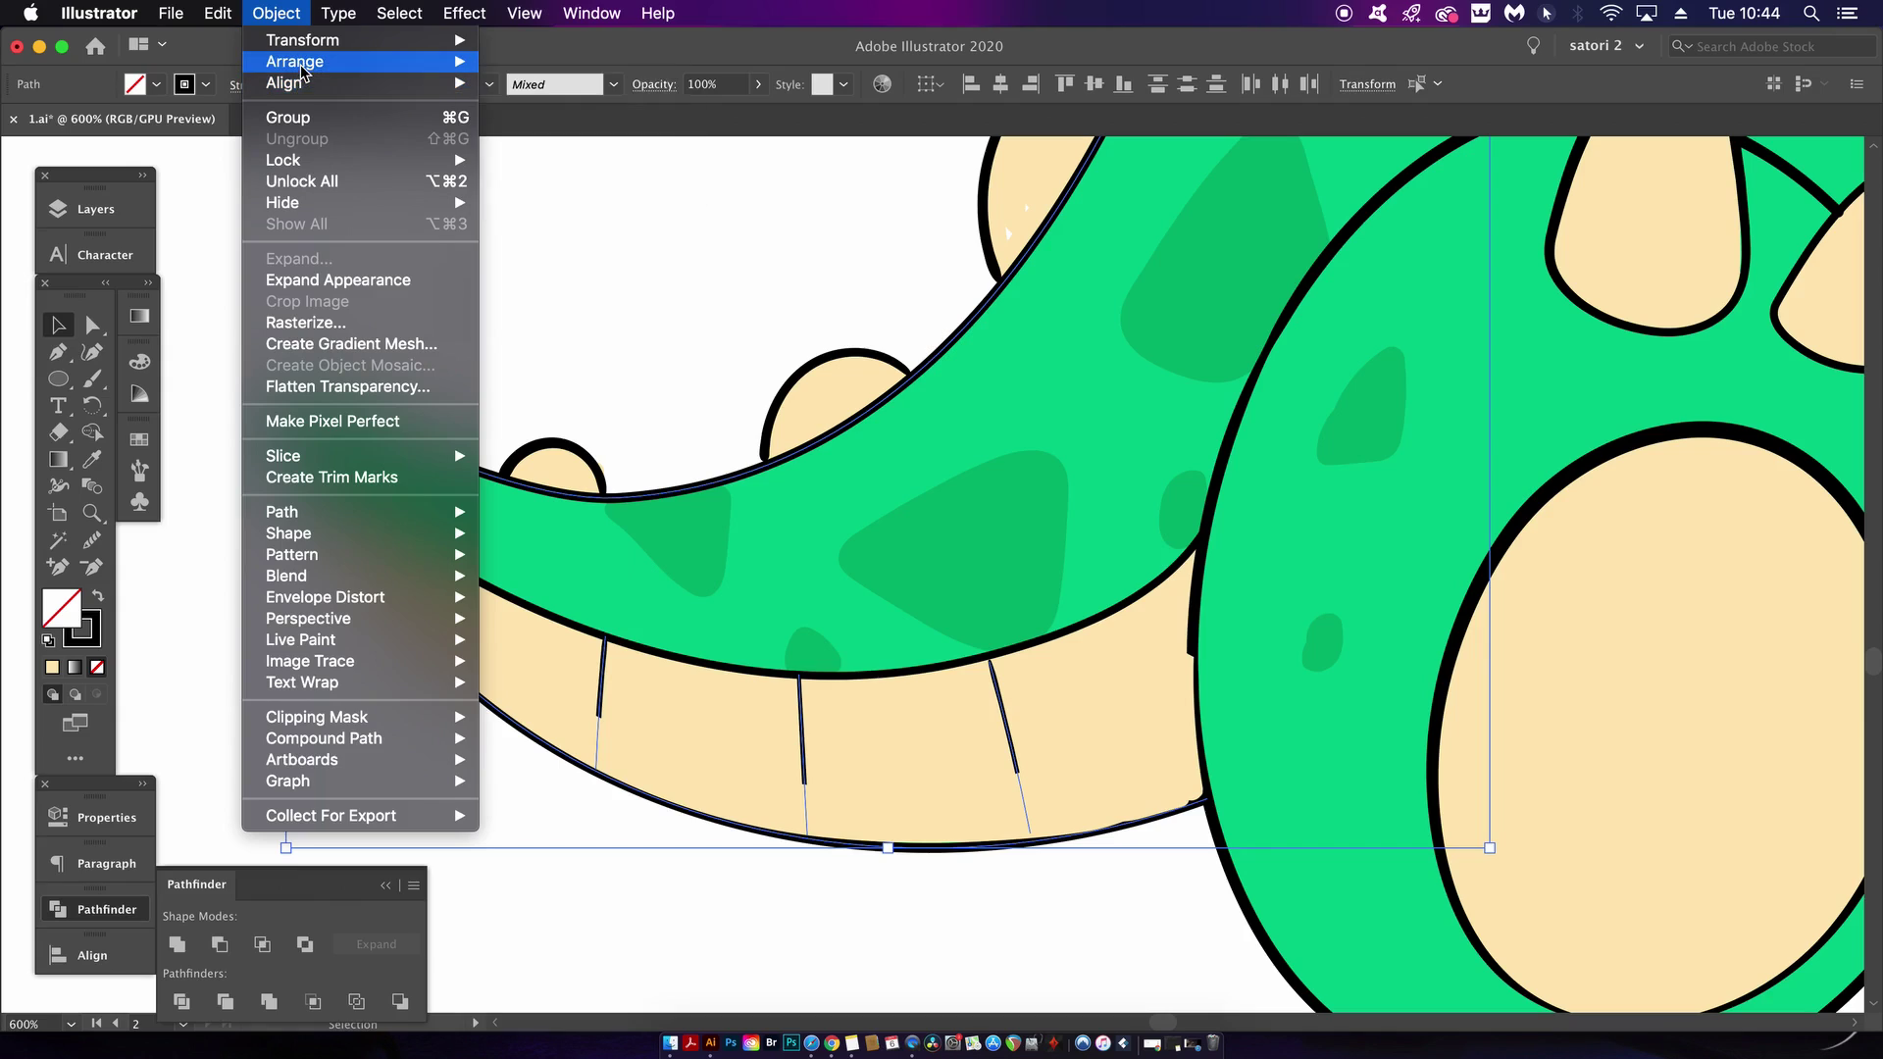
{"action": "left_click", "coordinate": [588, 59]}
Darken the tail's lower shading shape with Recolor Artwork, setting its brightness to 93%
{"action": "left_click", "coordinate": [451, 712]}
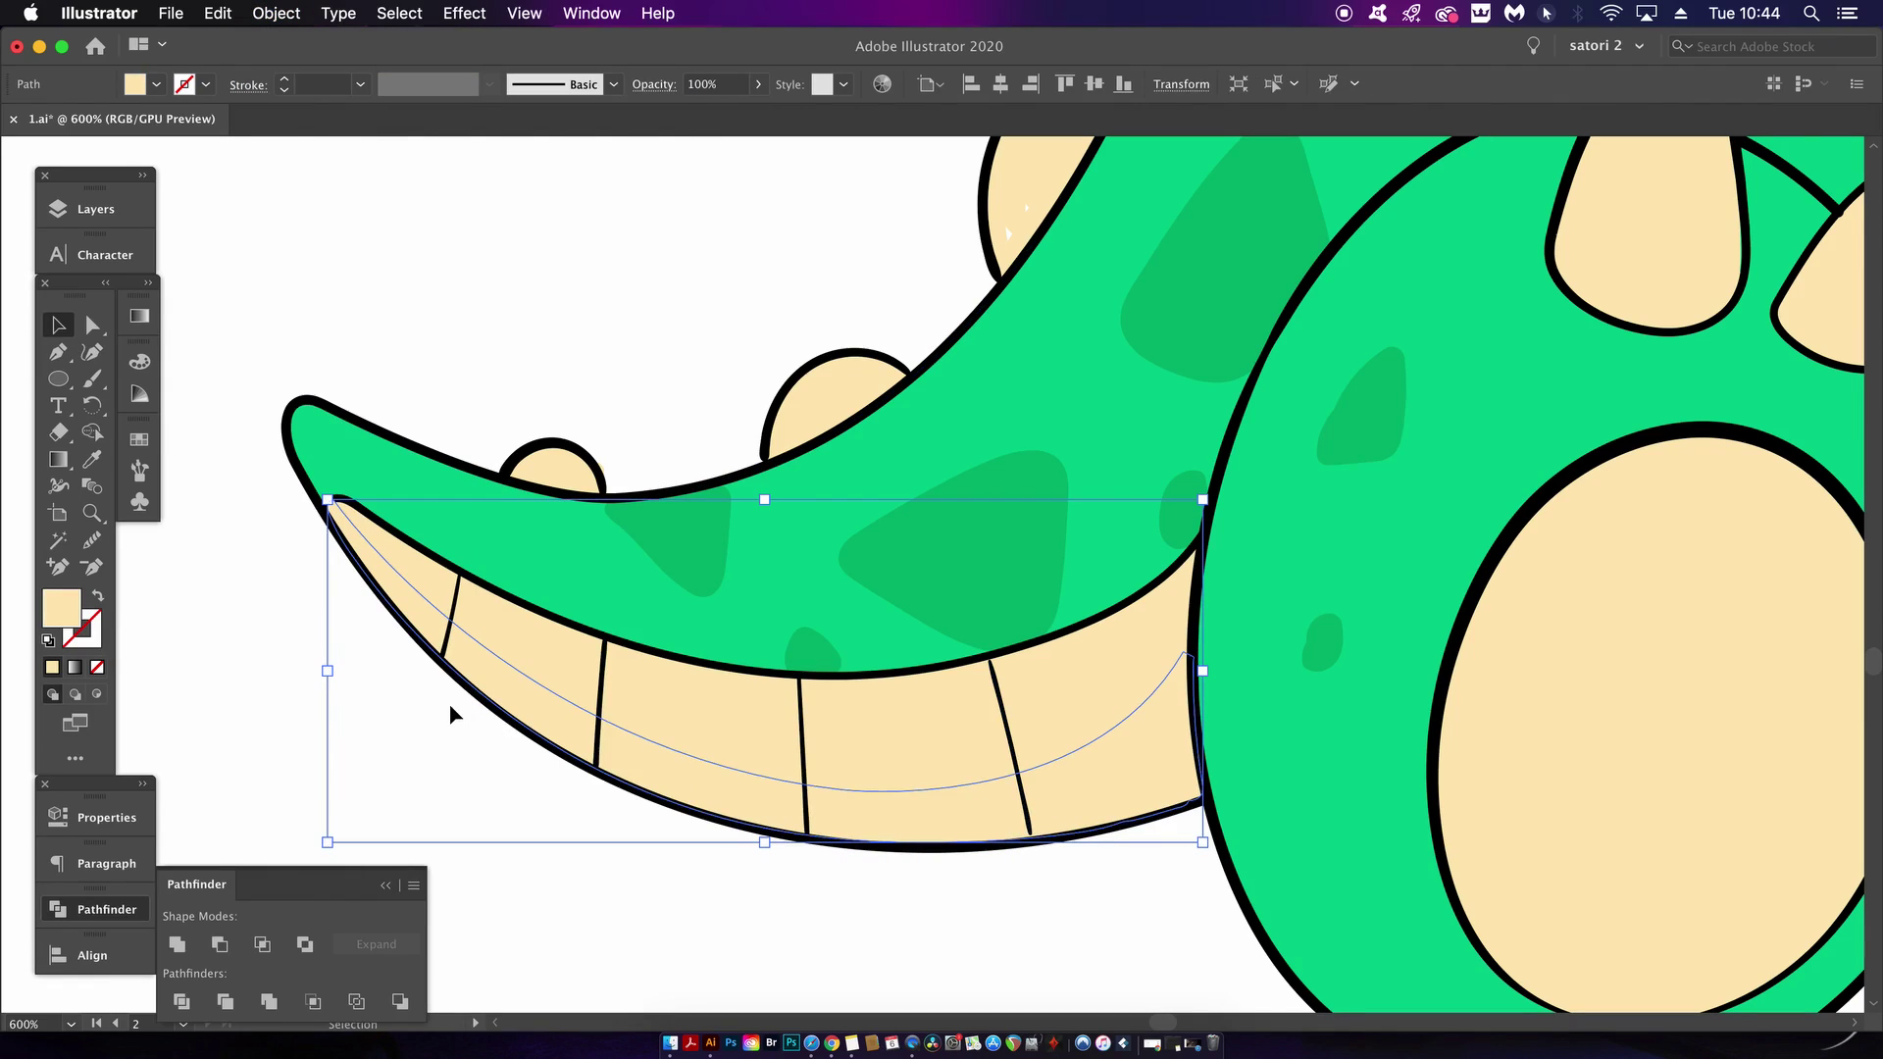
{"action": "left_click", "coordinate": [385, 885]}
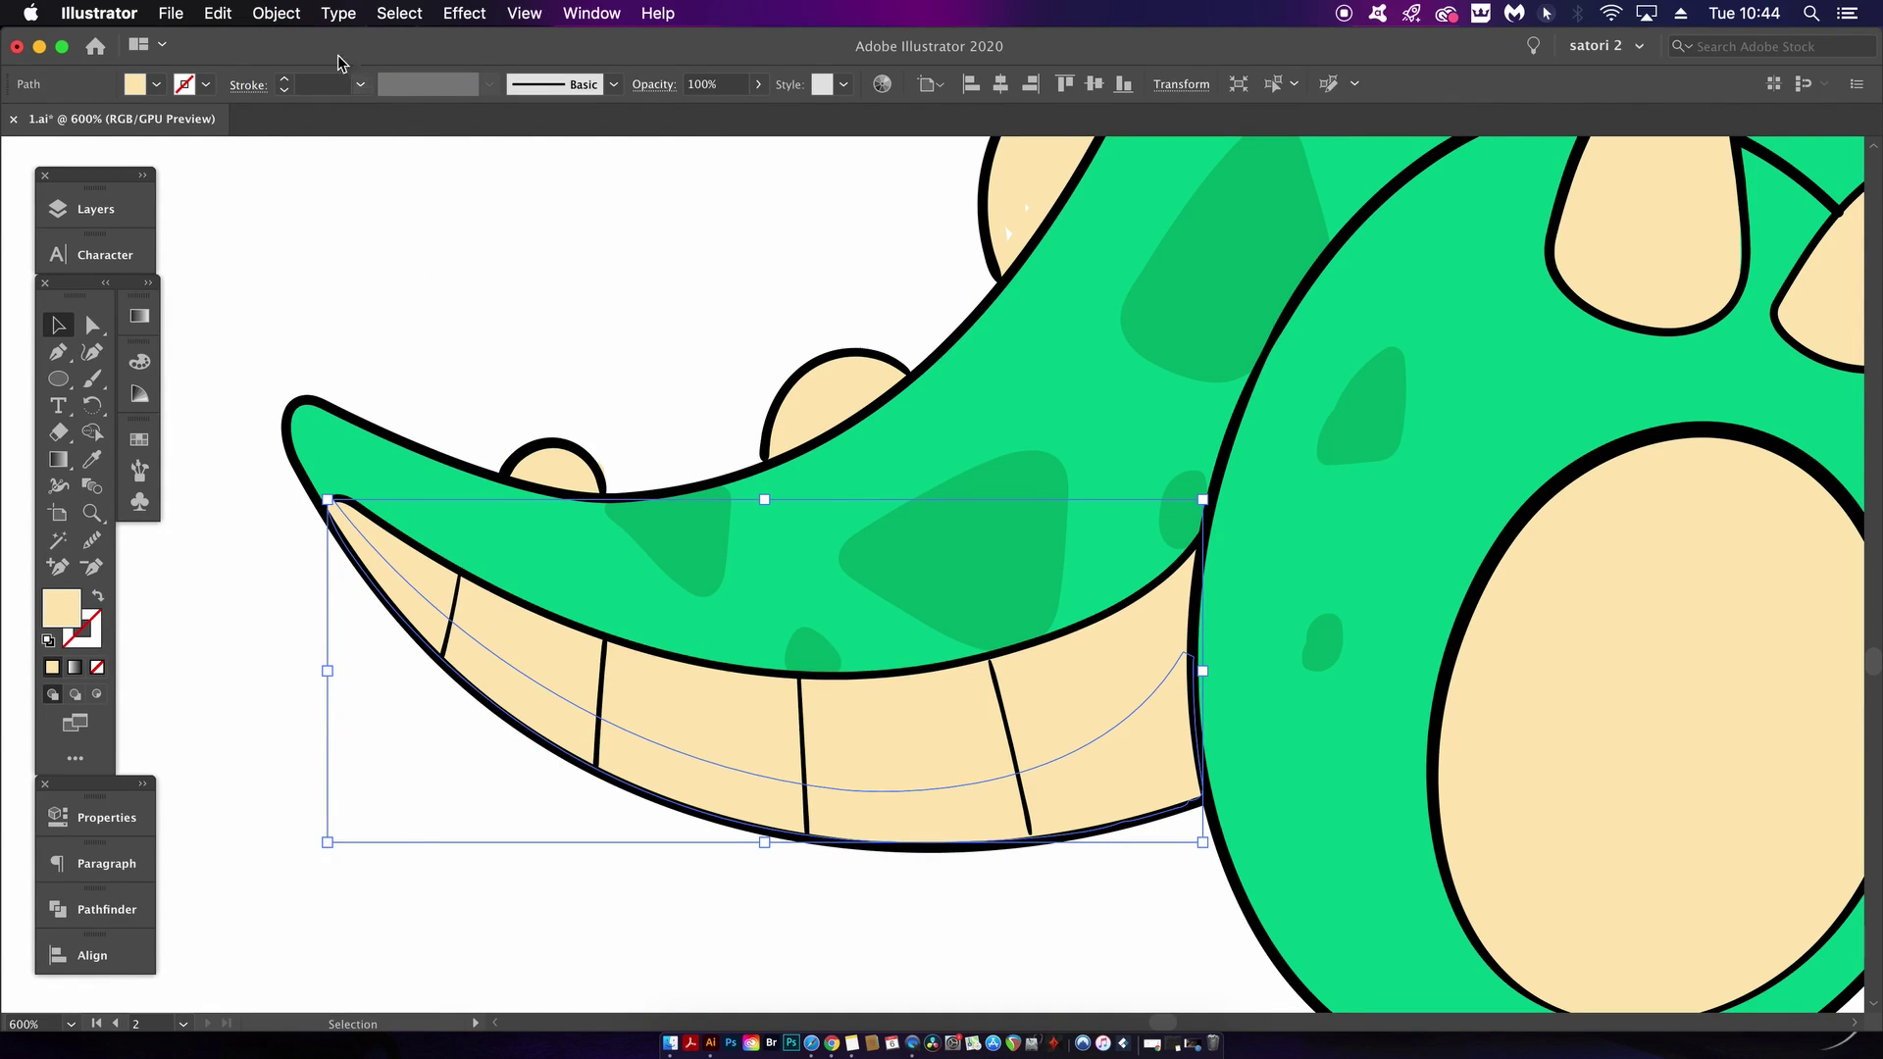
{"action": "left_click", "coordinate": [227, 12]}
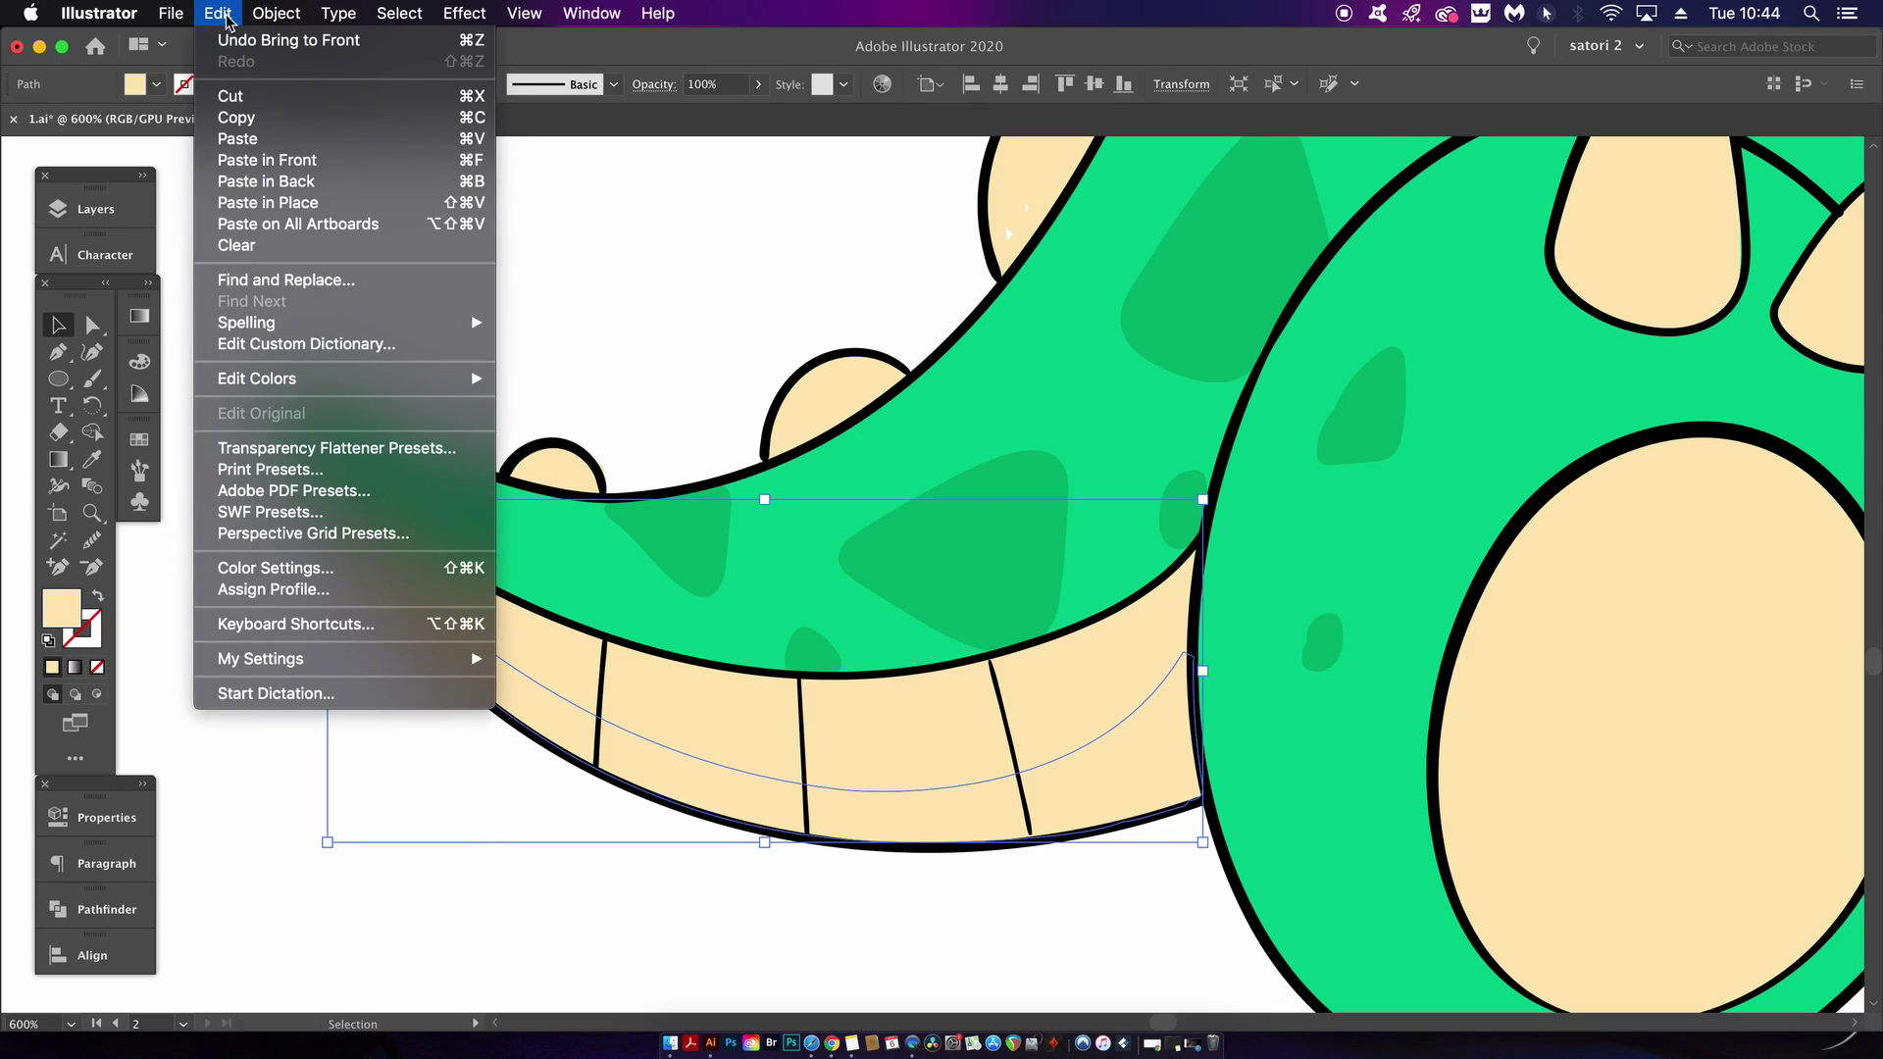
{"action": "mouse_move", "coordinate": [327, 379]}
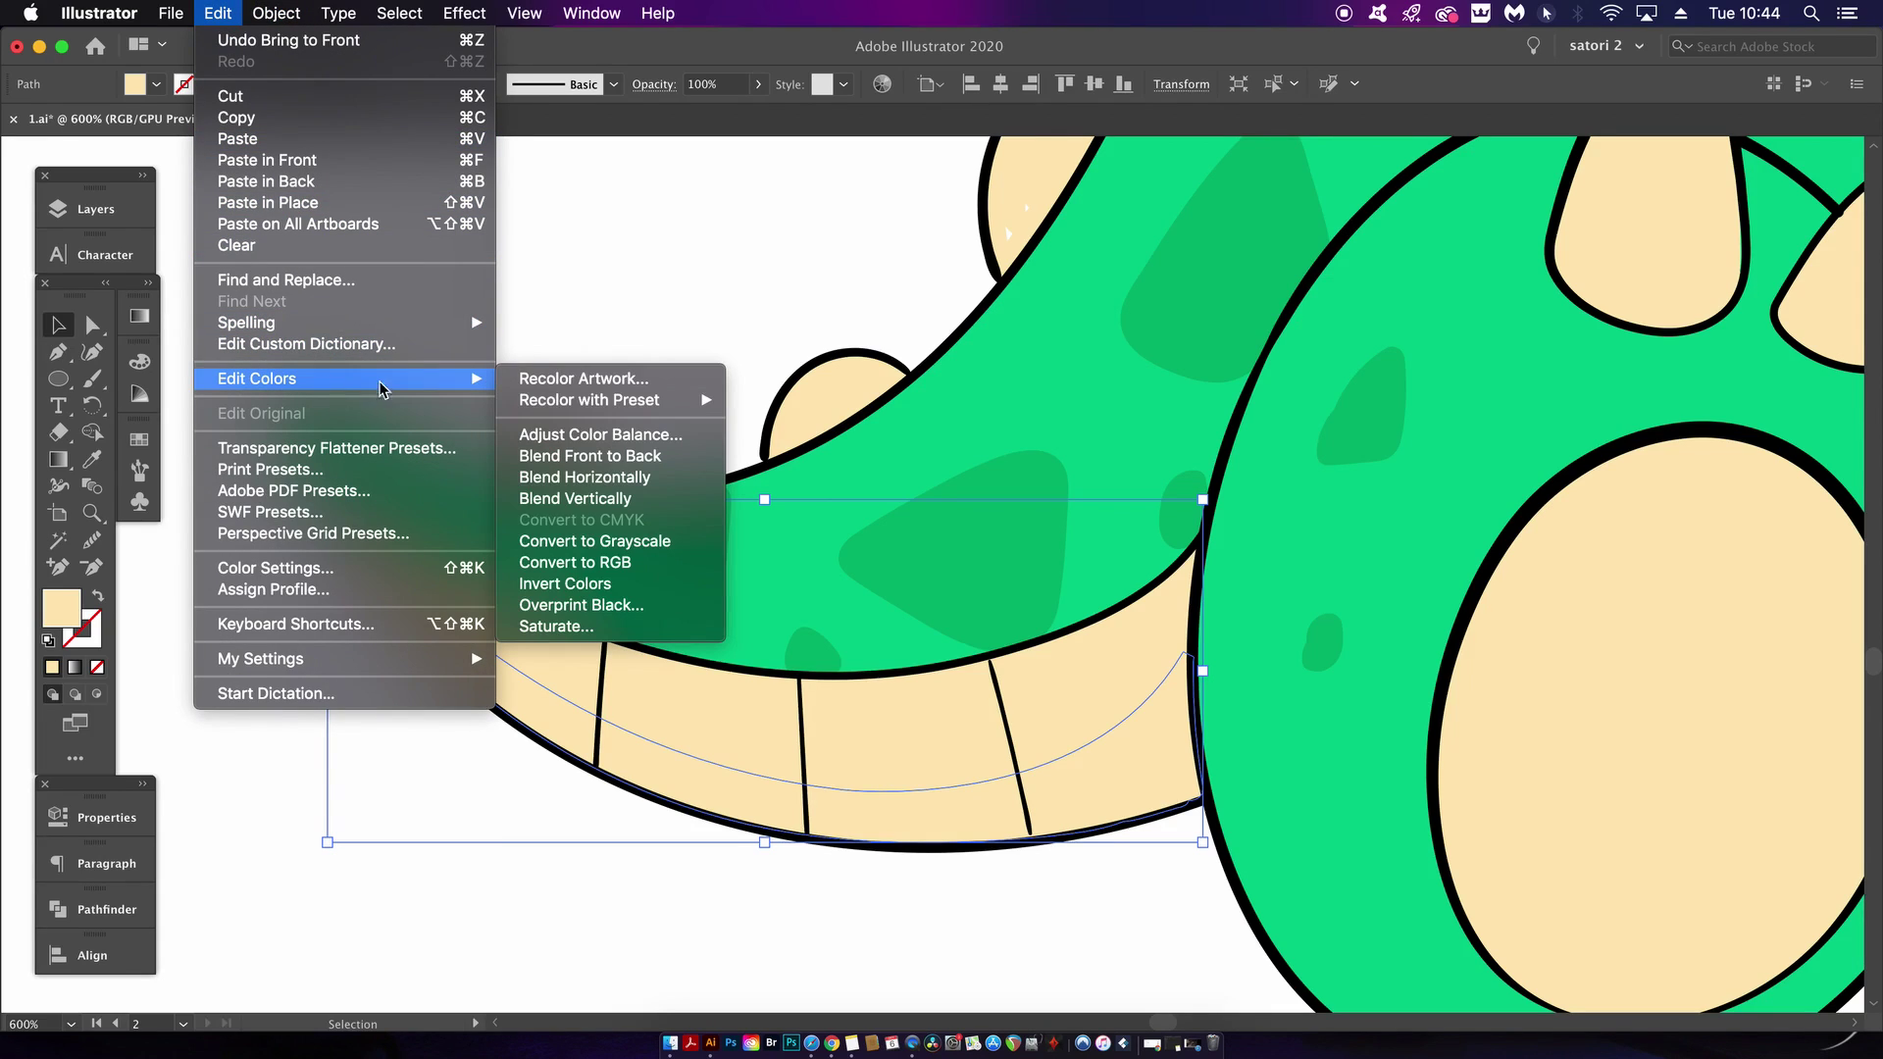
{"action": "left_click", "coordinate": [558, 379]}
{"action": "left_click_drag", "start_coordinate": [453, 181], "coordinate": [1480, 149]}
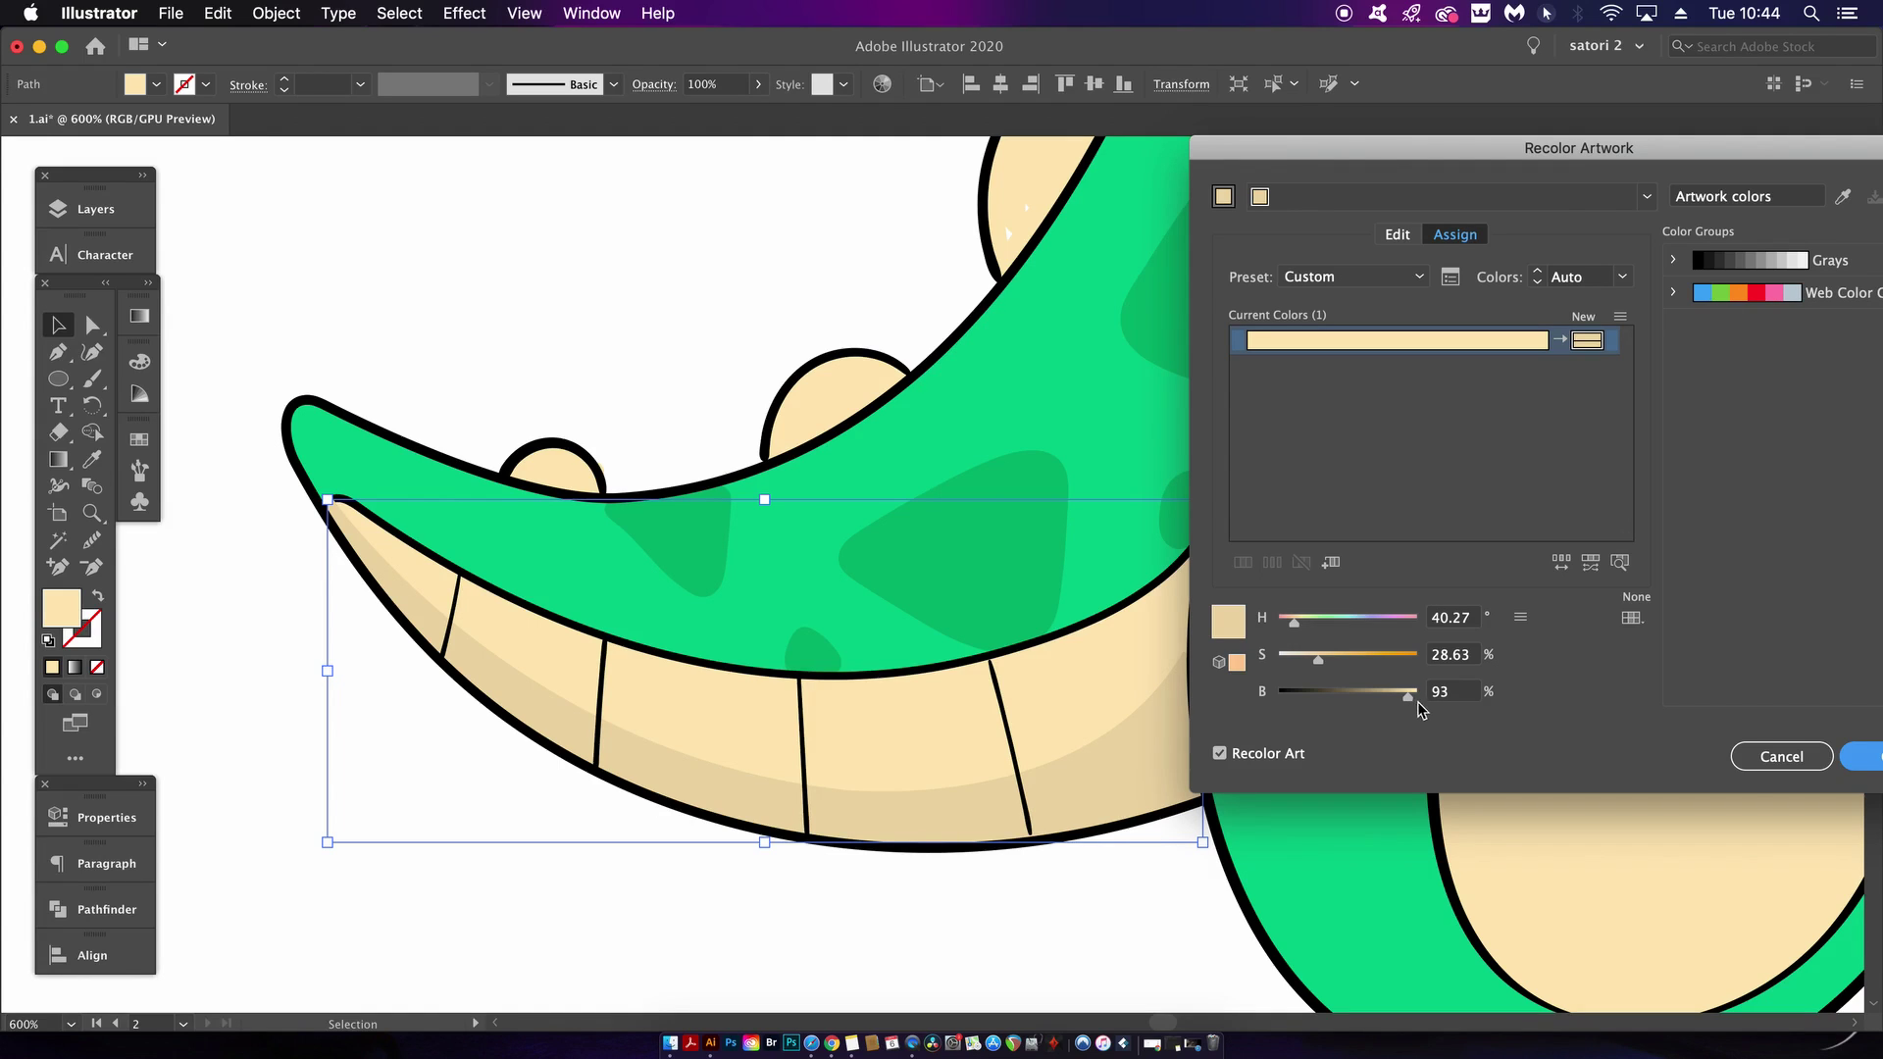
{"action": "left_click", "coordinate": [1863, 760]}
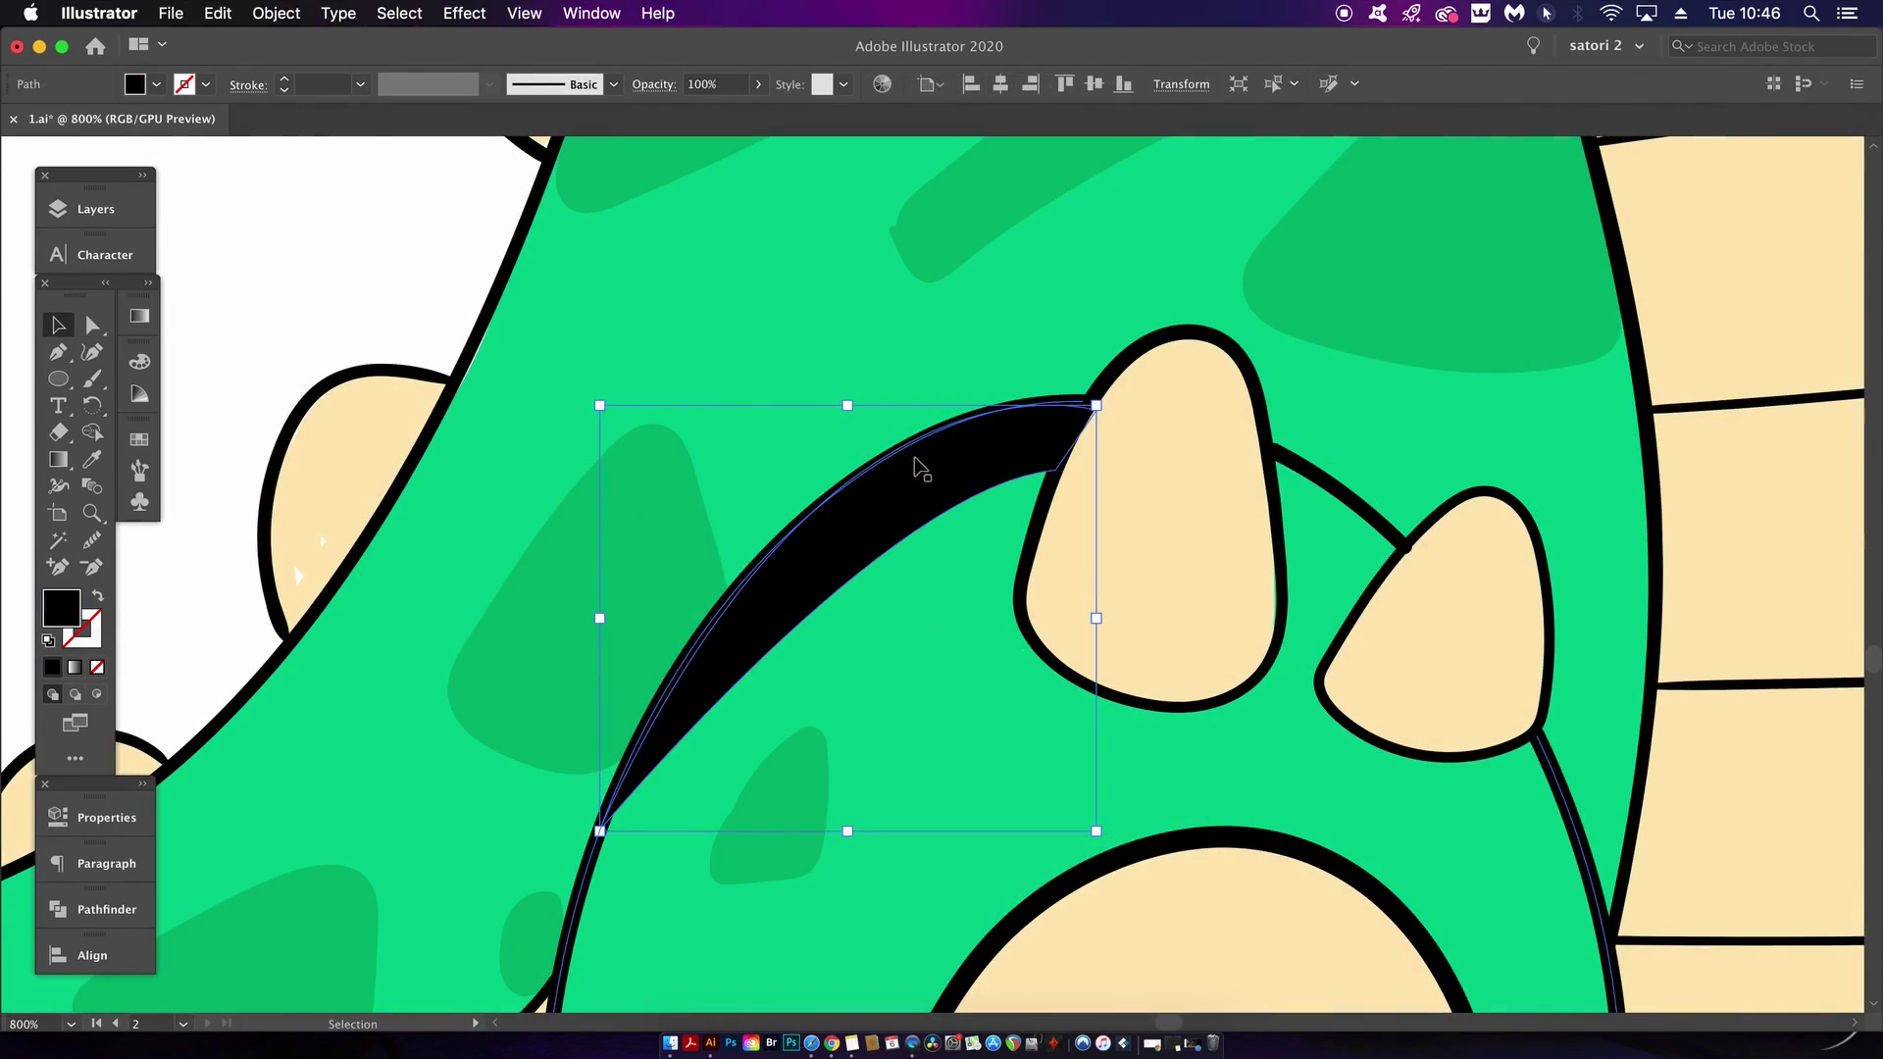
Fill the black crescent along the left foot's upper edge with the foot's green using the Eyedropper
{"action": "scroll", "coordinate": [903, 697], "scroll_direction": "down", "scroll_amount": 1}
{"action": "left_click_drag", "start_coordinate": [903, 698], "coordinate": [844, 643]}
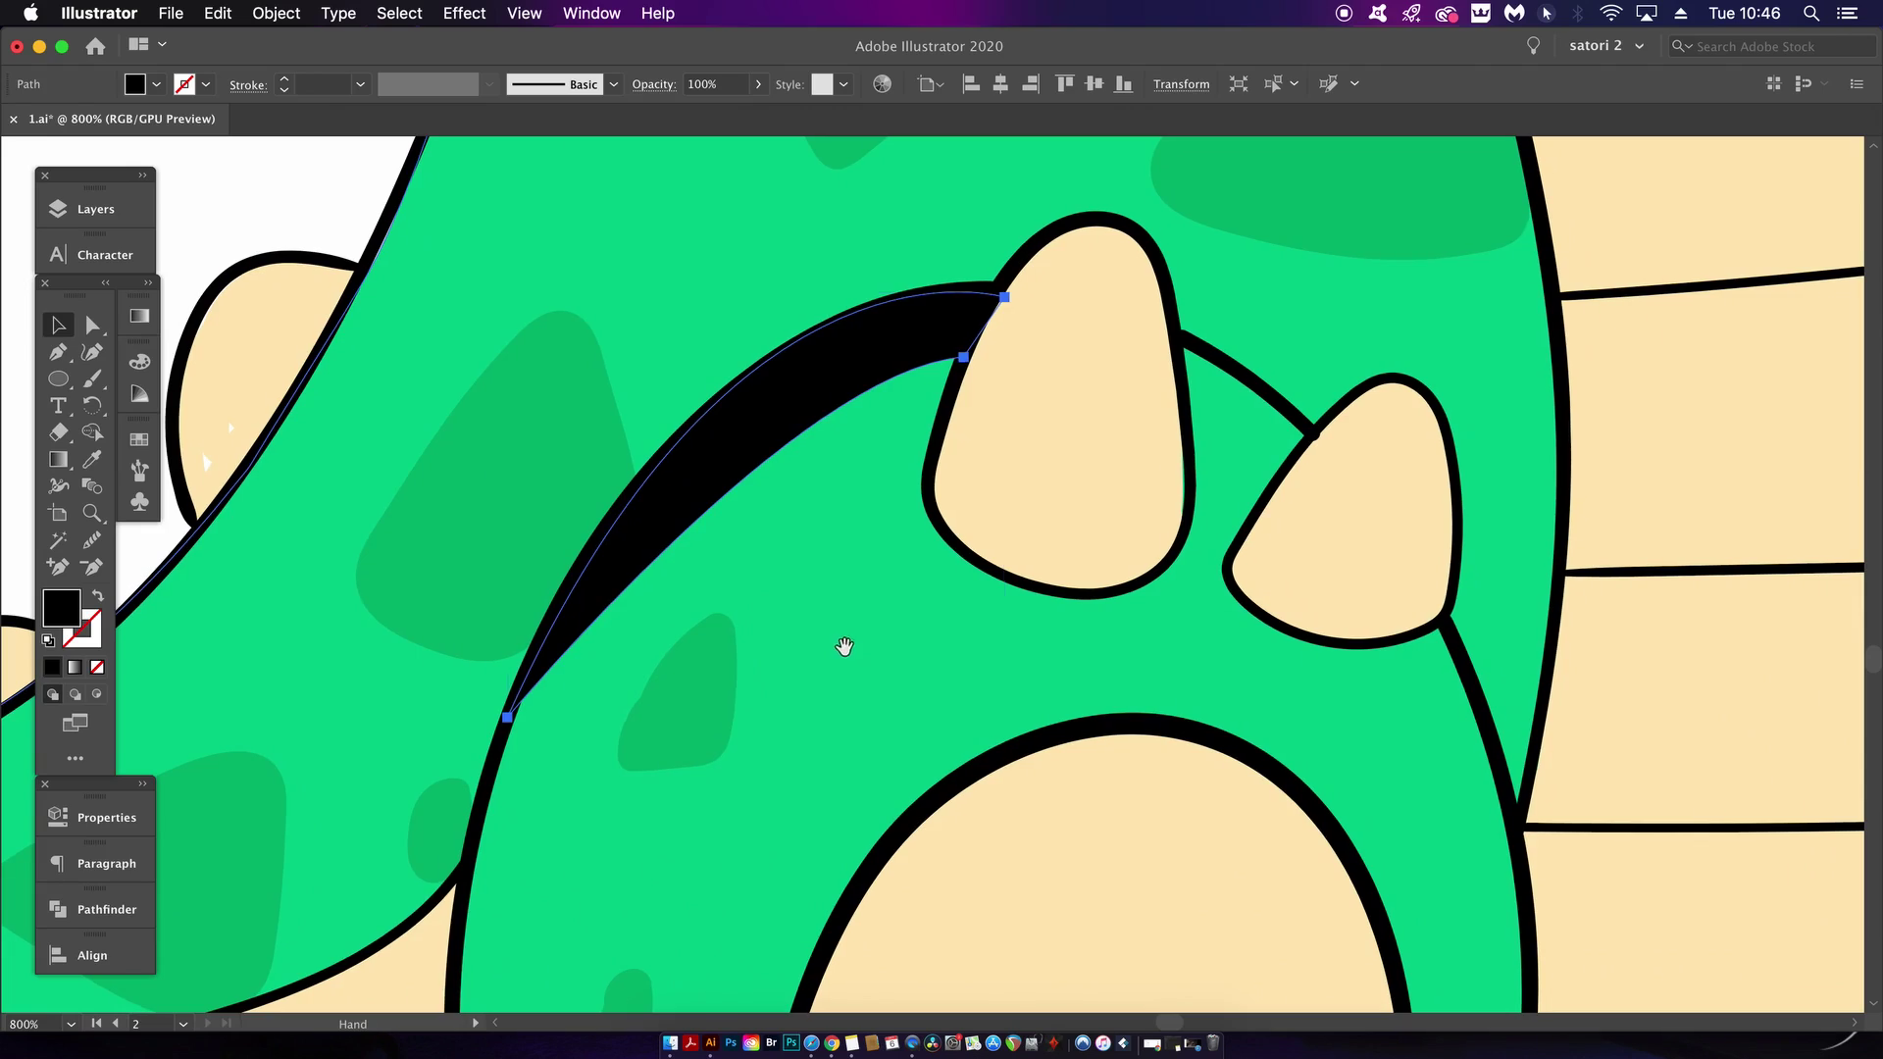
{"action": "key", "text": "i"}
{"action": "left_click", "coordinate": [820, 516]}
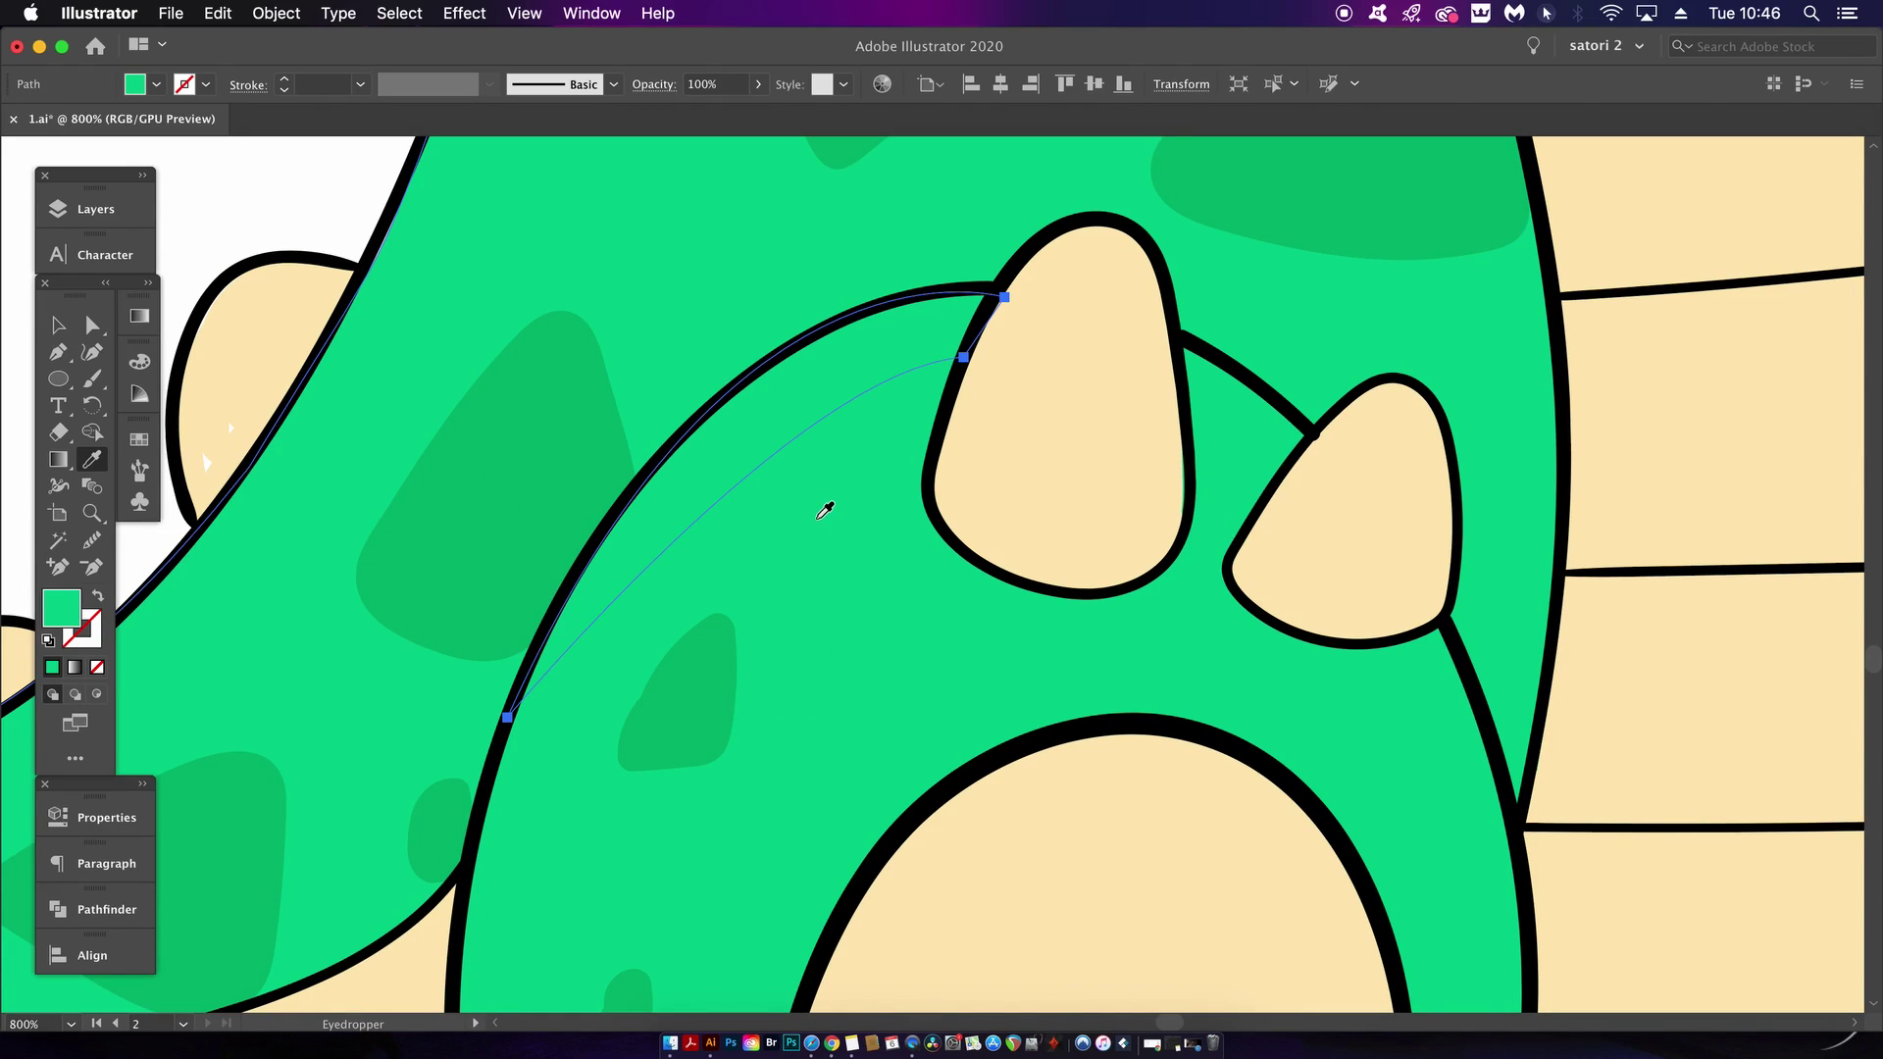
Lighten the crescent highlight on the left foot with Recolor Artwork, setting its brightness to 89%, then deselect
{"action": "left_click", "coordinate": [61, 325]}
{"action": "left_click", "coordinate": [276, 12]}
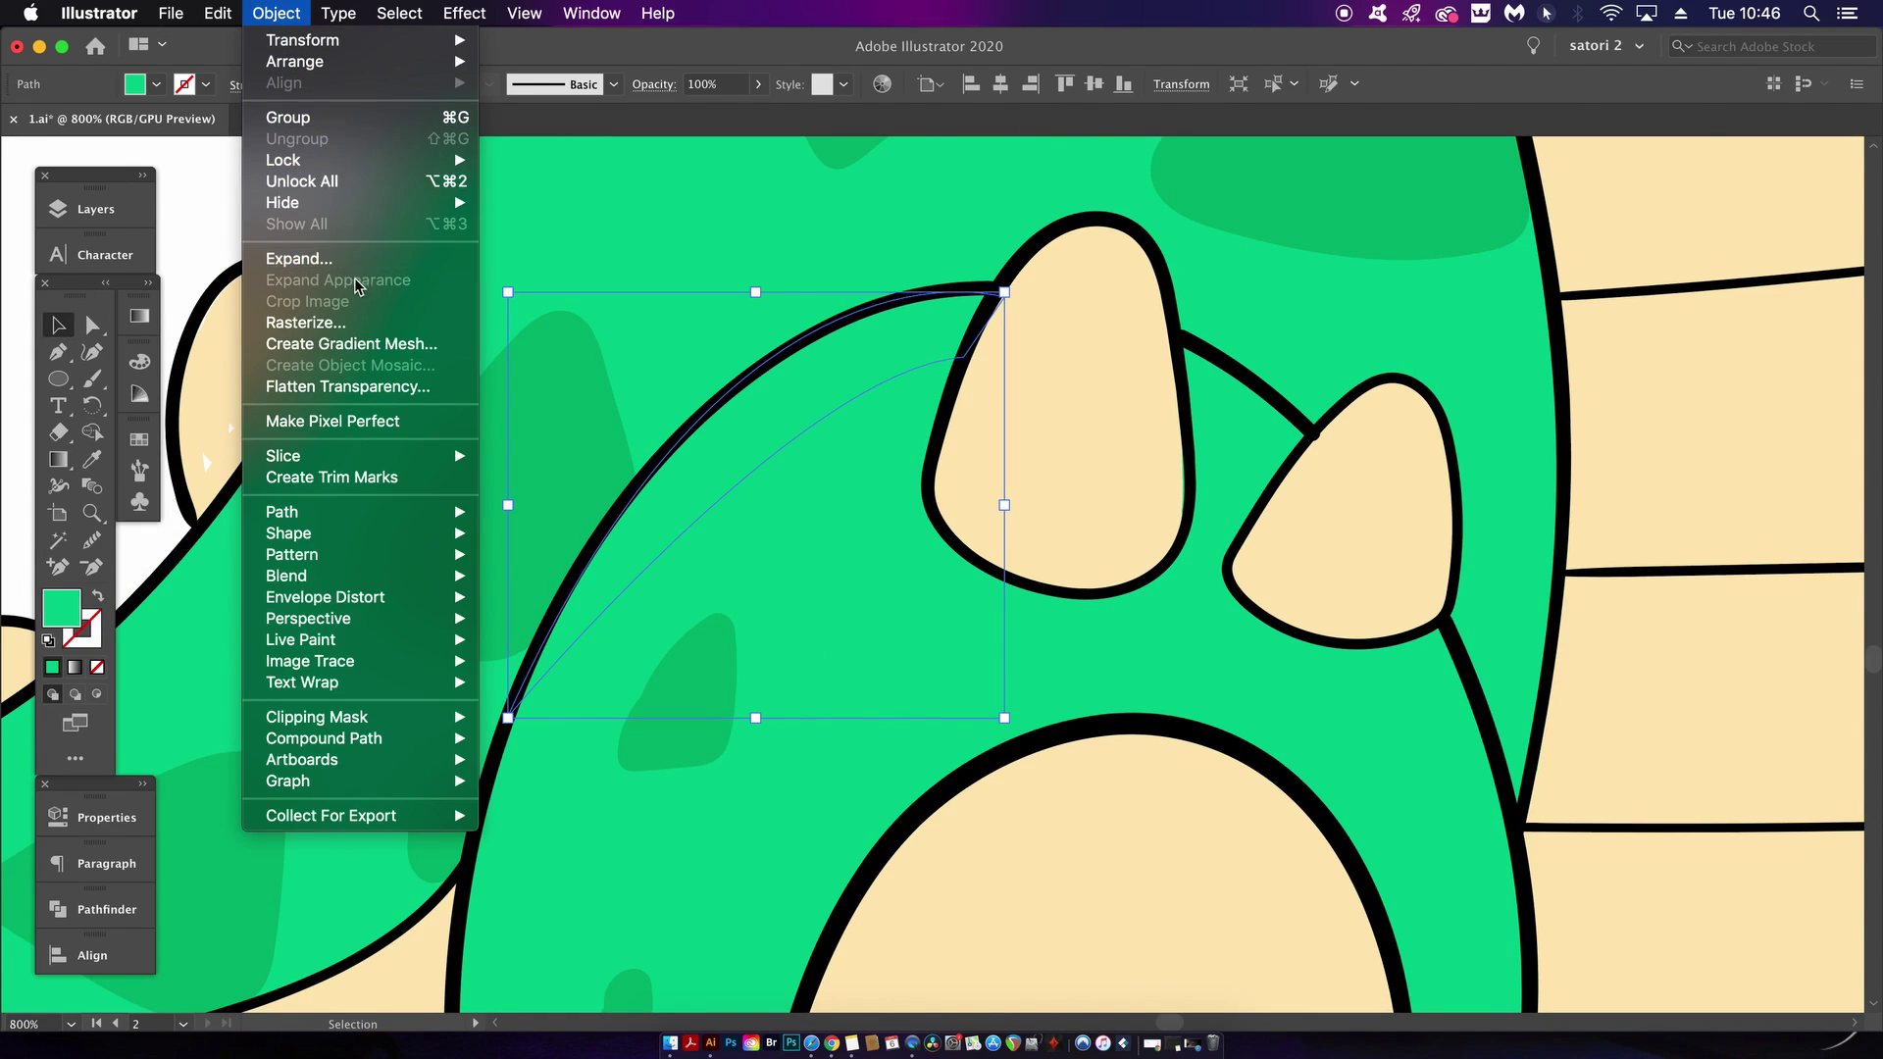
{"action": "mouse_move", "coordinate": [217, 13]}
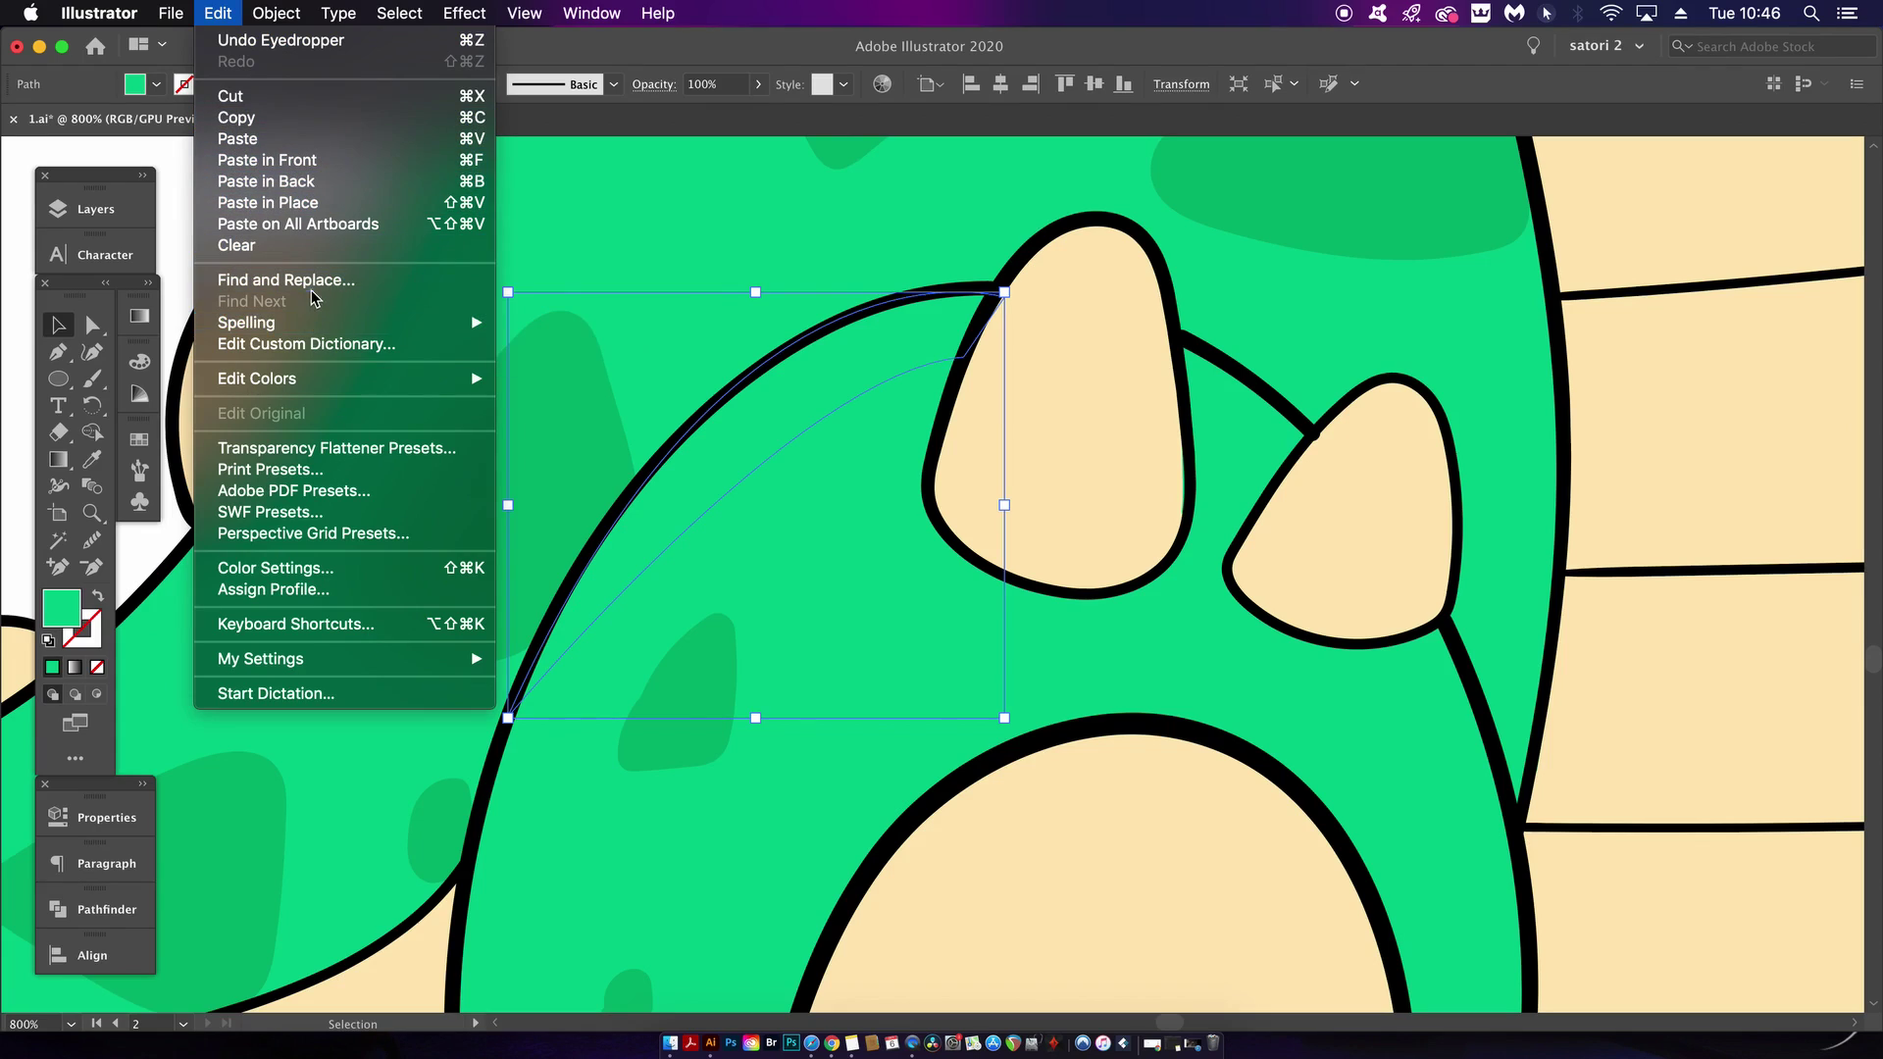
{"action": "mouse_move", "coordinate": [302, 378]}
{"action": "left_click", "coordinate": [579, 379]}
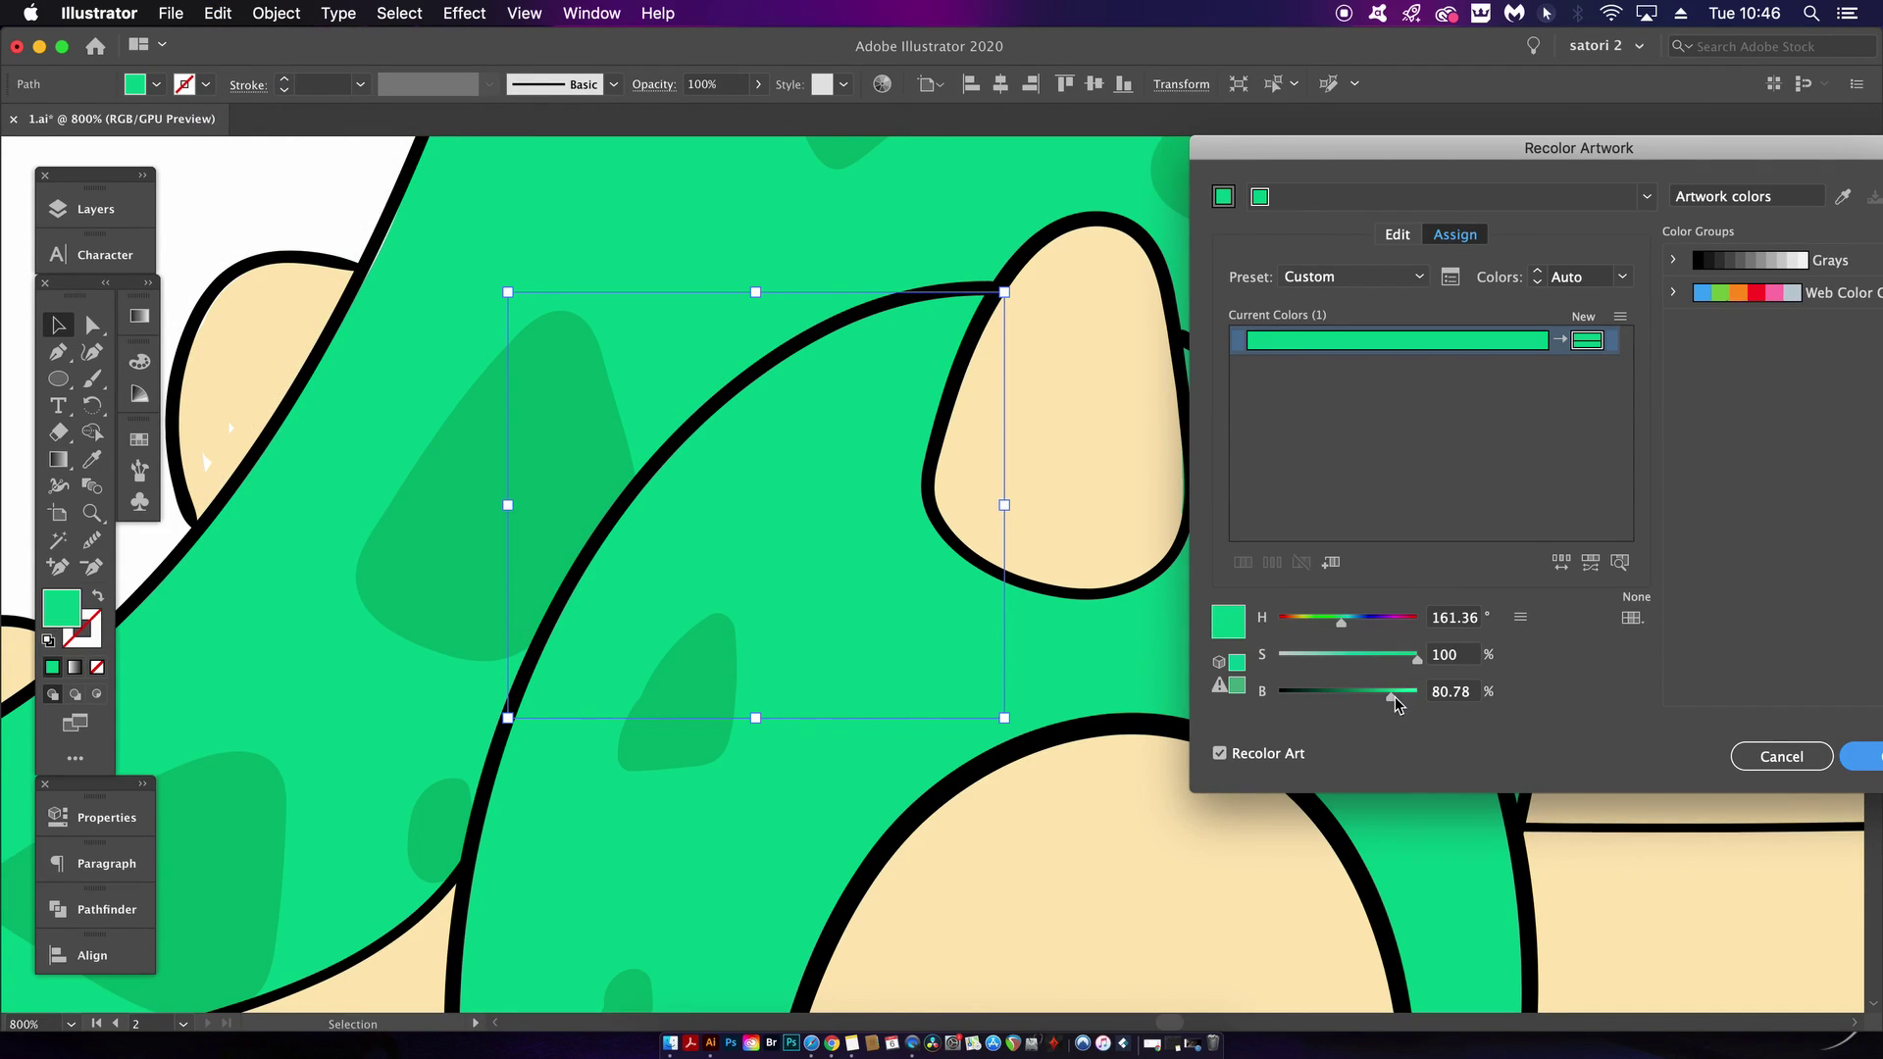
{"action": "left_click_drag", "start_coordinate": [1395, 698], "coordinate": [1403, 698]}
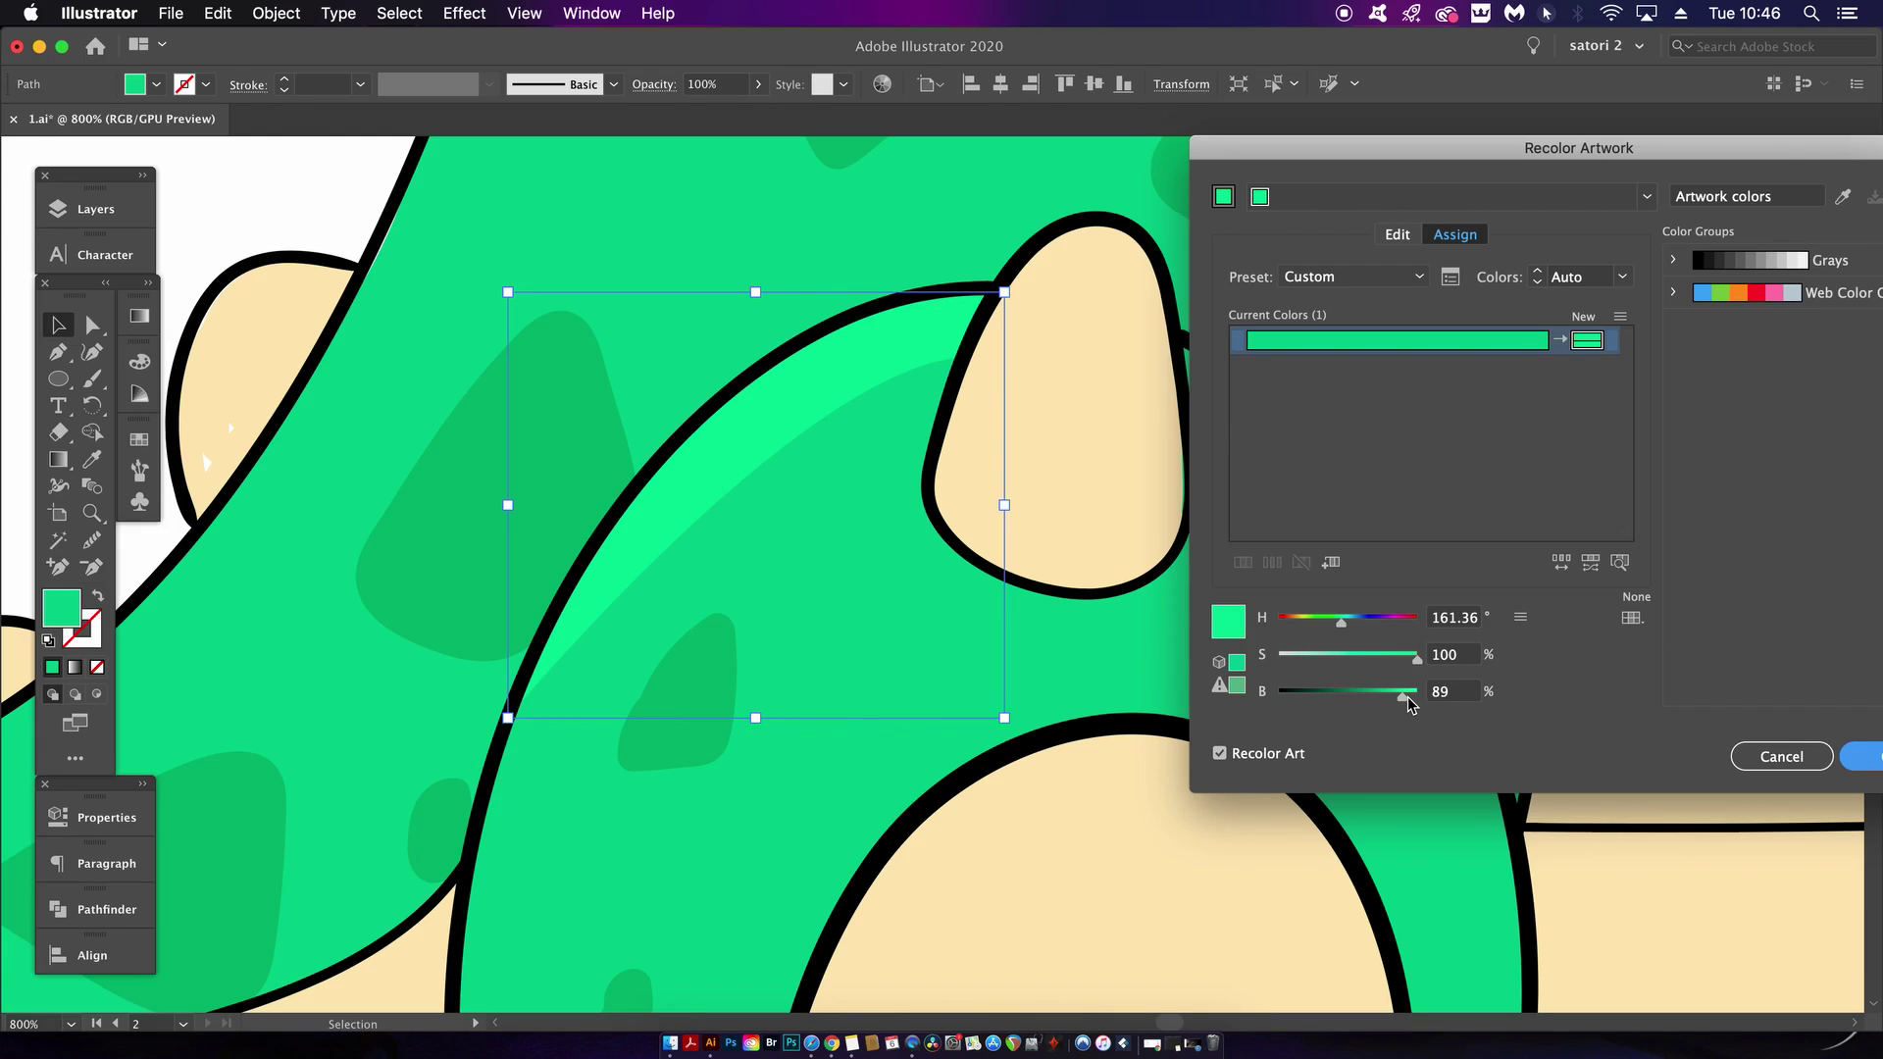
{"action": "left_click", "coordinate": [1861, 764]}
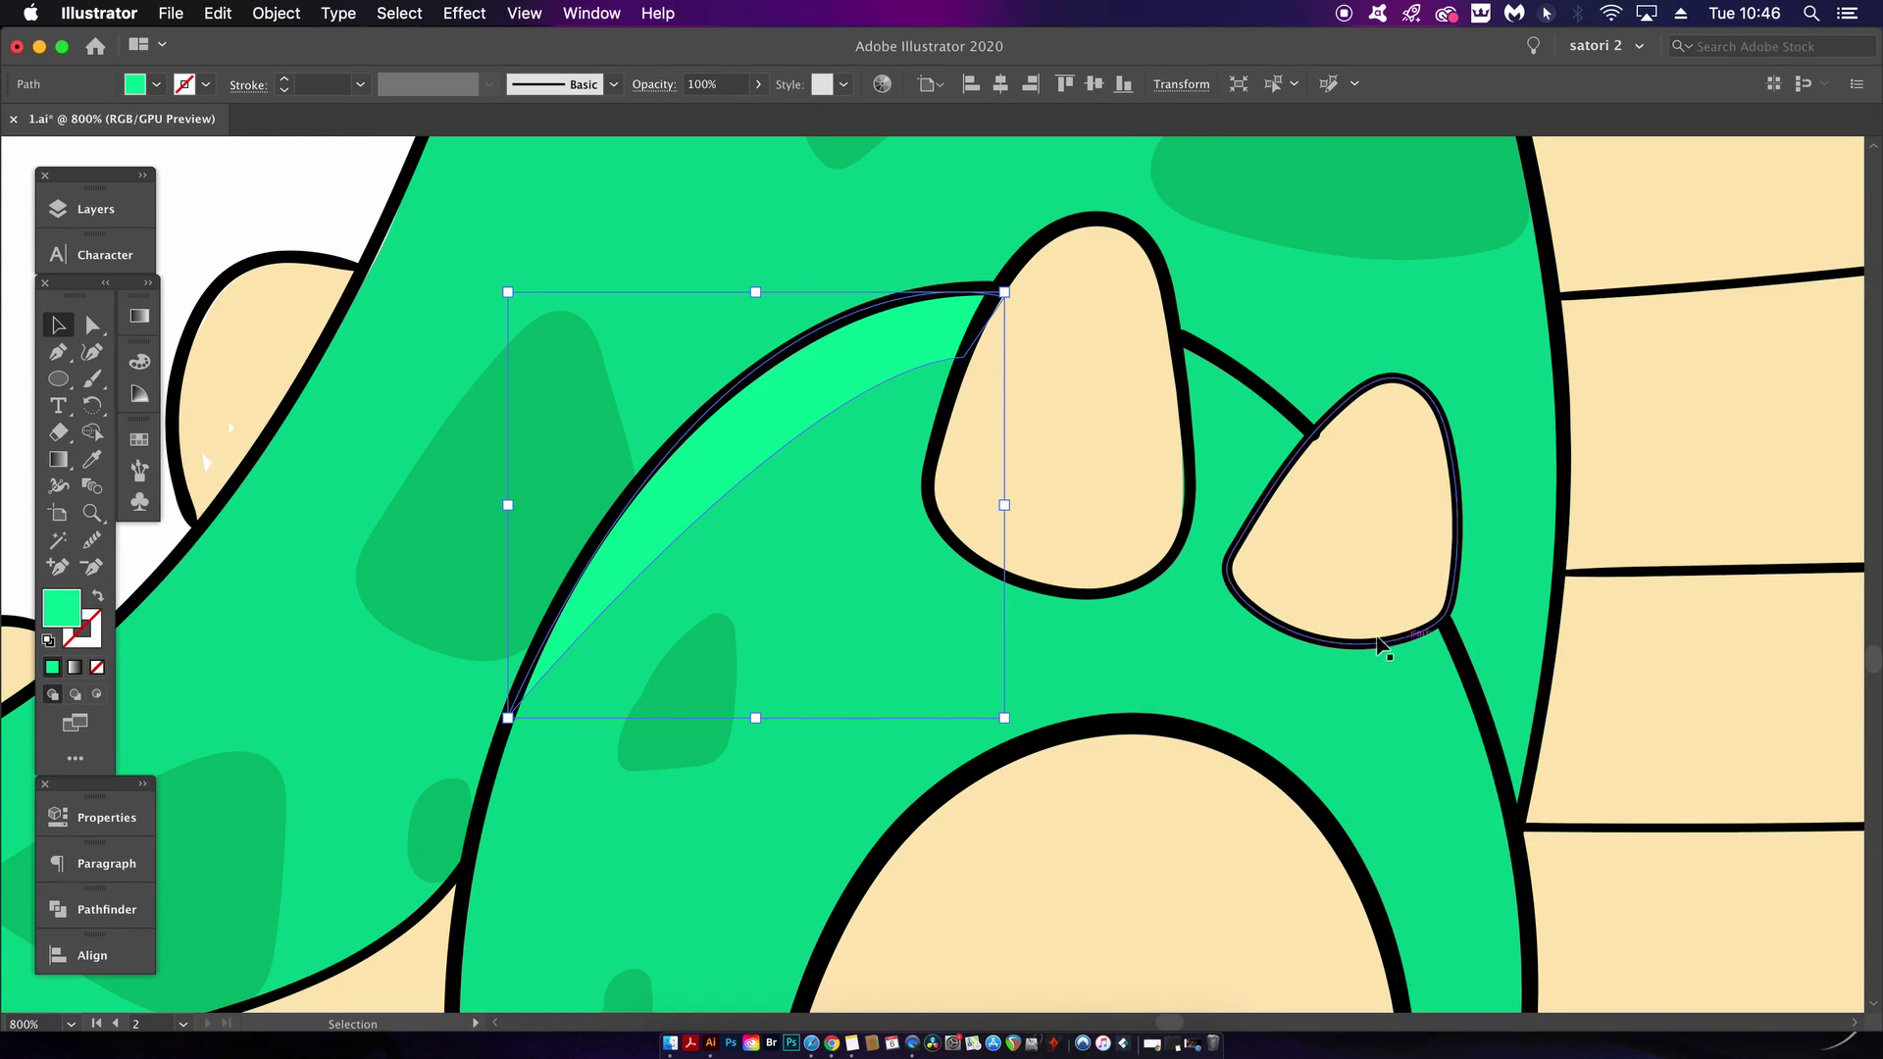
{"action": "scroll", "coordinate": [1383, 642], "scroll_direction": "down", "scroll_amount": 3}
{"action": "left_click", "coordinate": [895, 389]}
Move the foot highlight's lower anchor down along the large claw's edge and adjust its curve handle
{"action": "left_click_drag", "start_coordinate": [854, 358], "coordinate": [667, 394]}
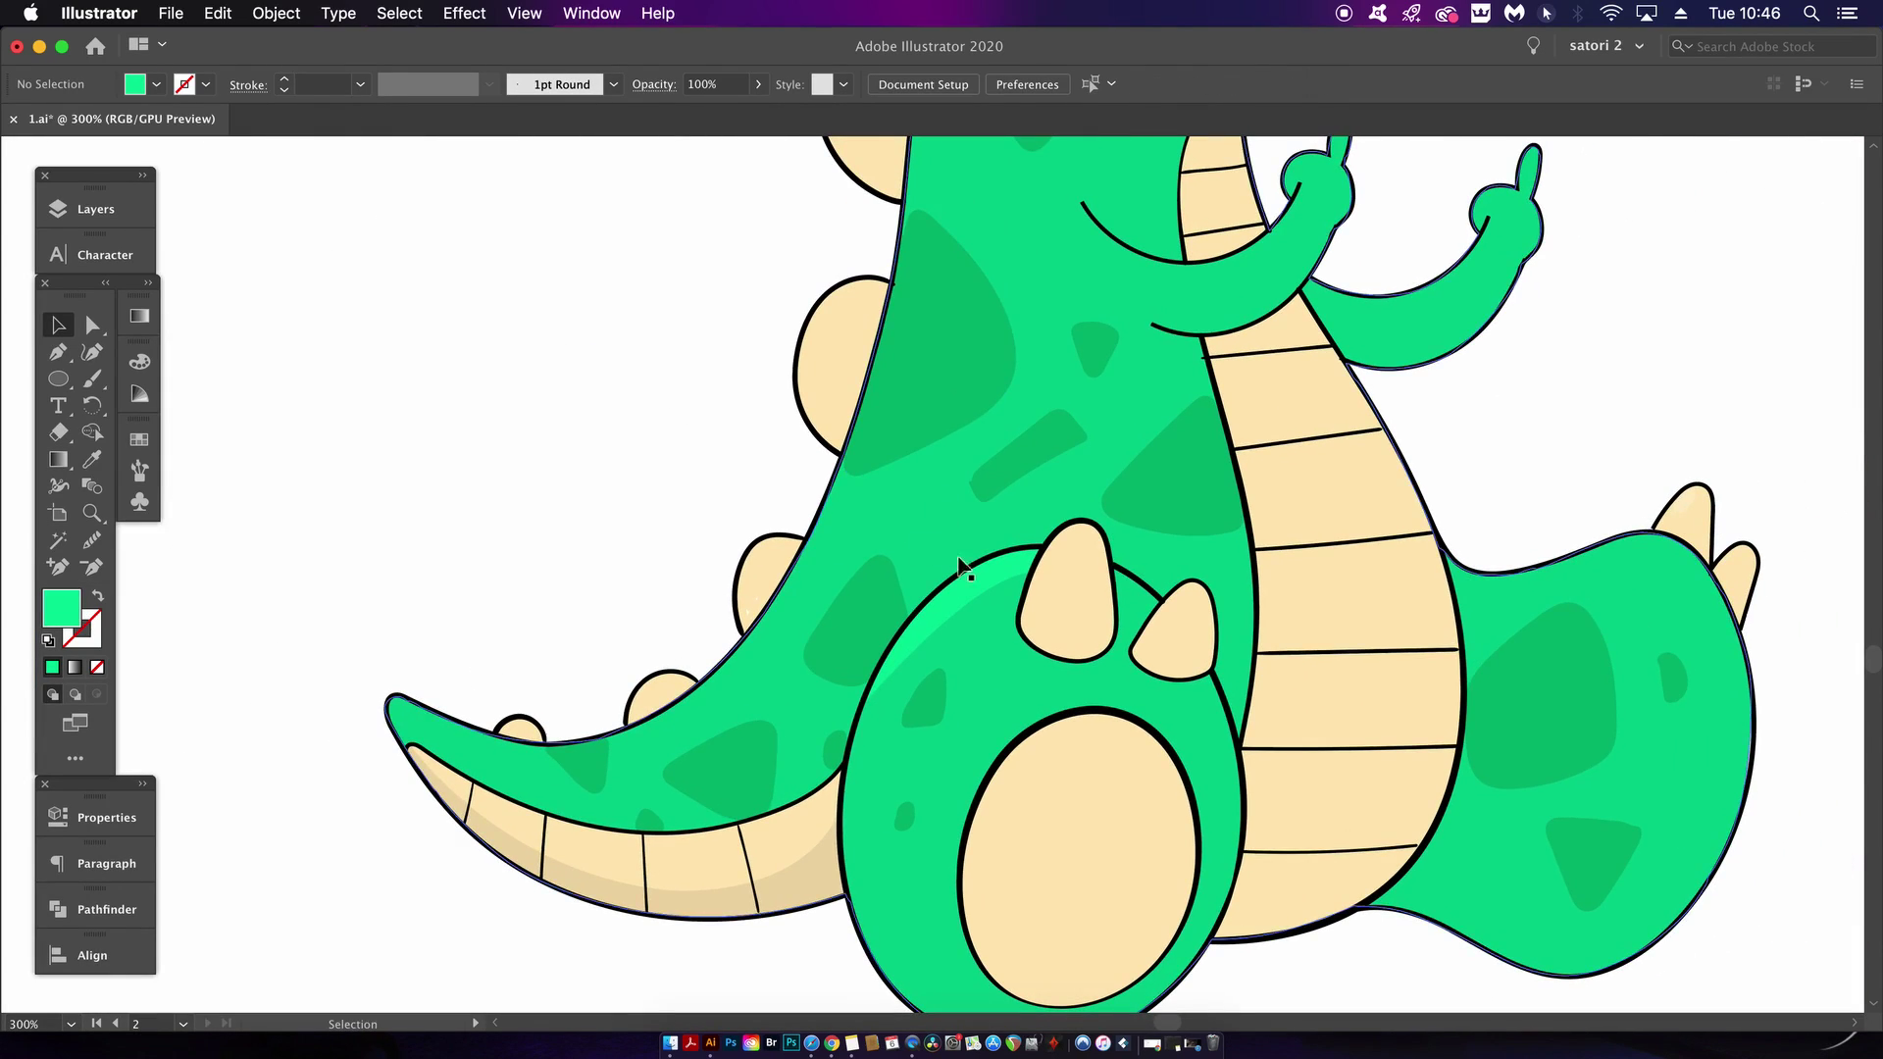
{"action": "key", "text": "a"}
{"action": "scroll", "coordinate": [1016, 593], "scroll_direction": "up", "scroll_amount": 2}
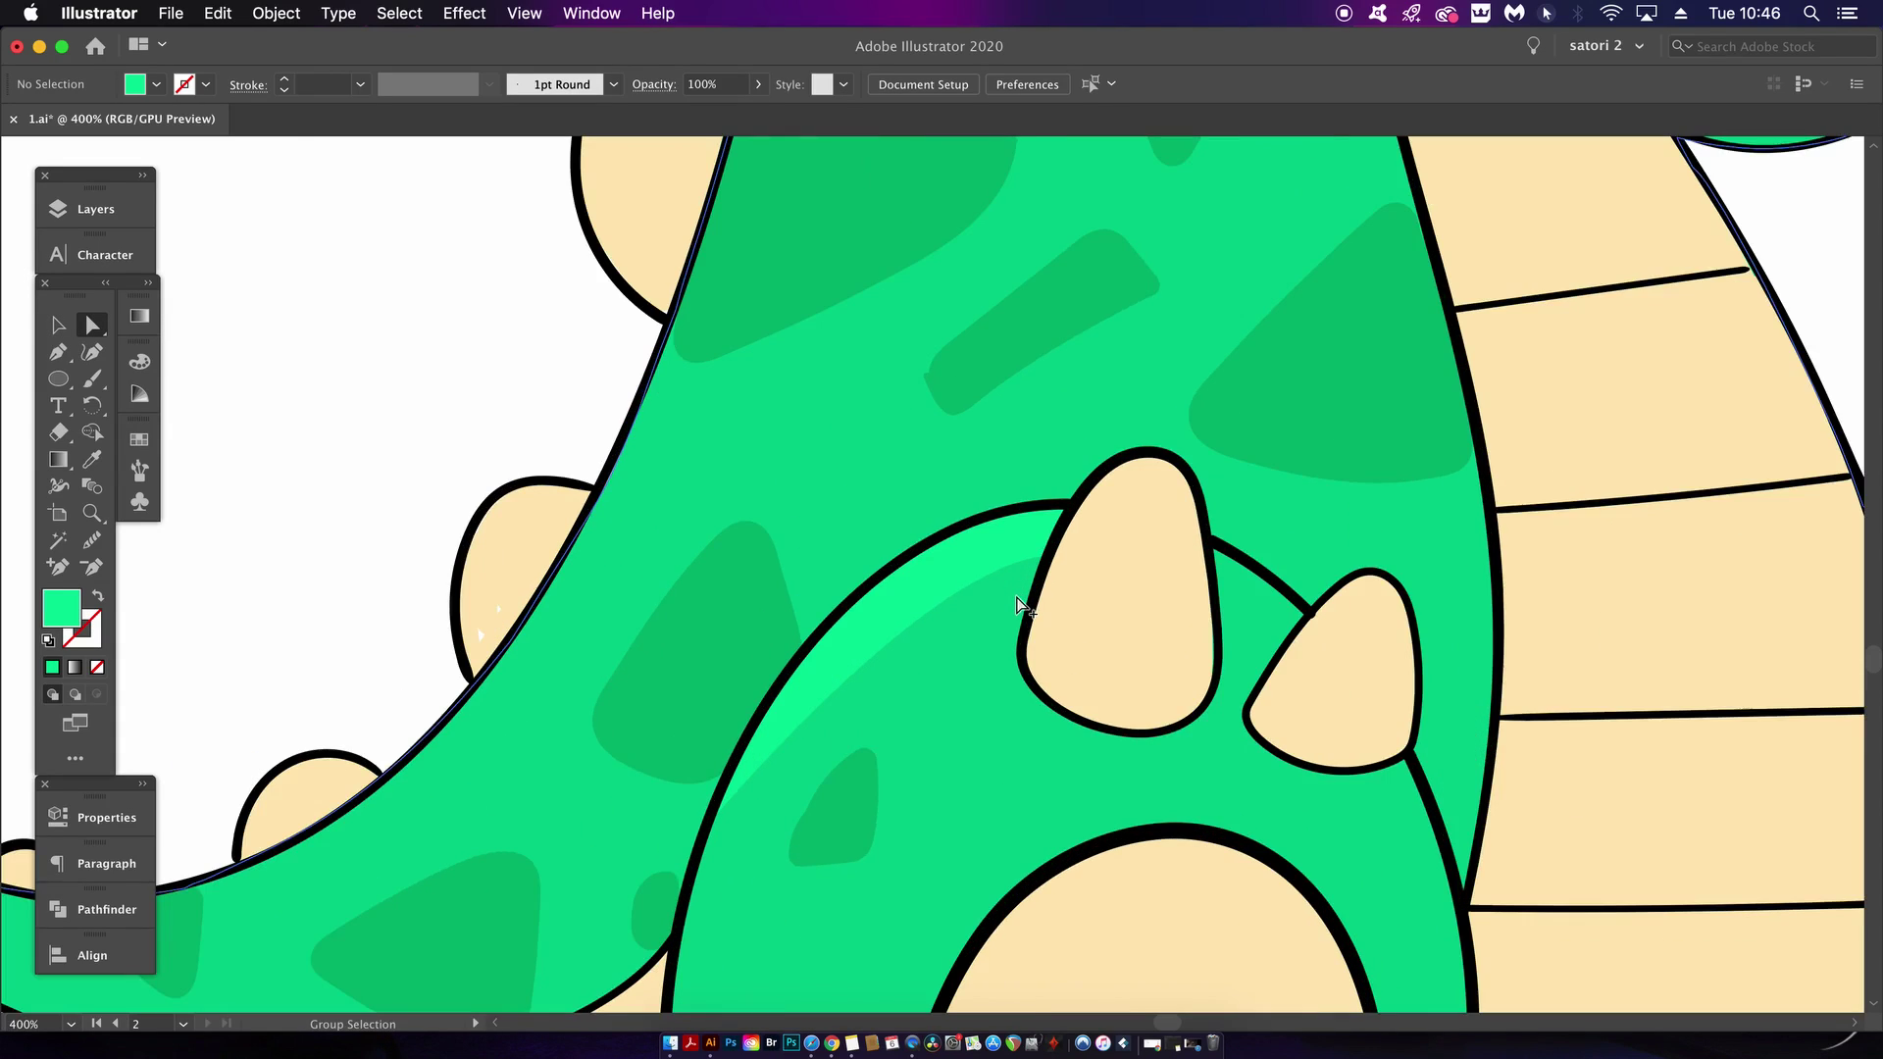
{"action": "left_click", "coordinate": [1024, 584]}
{"action": "left_click_drag", "start_coordinate": [1047, 556], "coordinate": [1042, 579]}
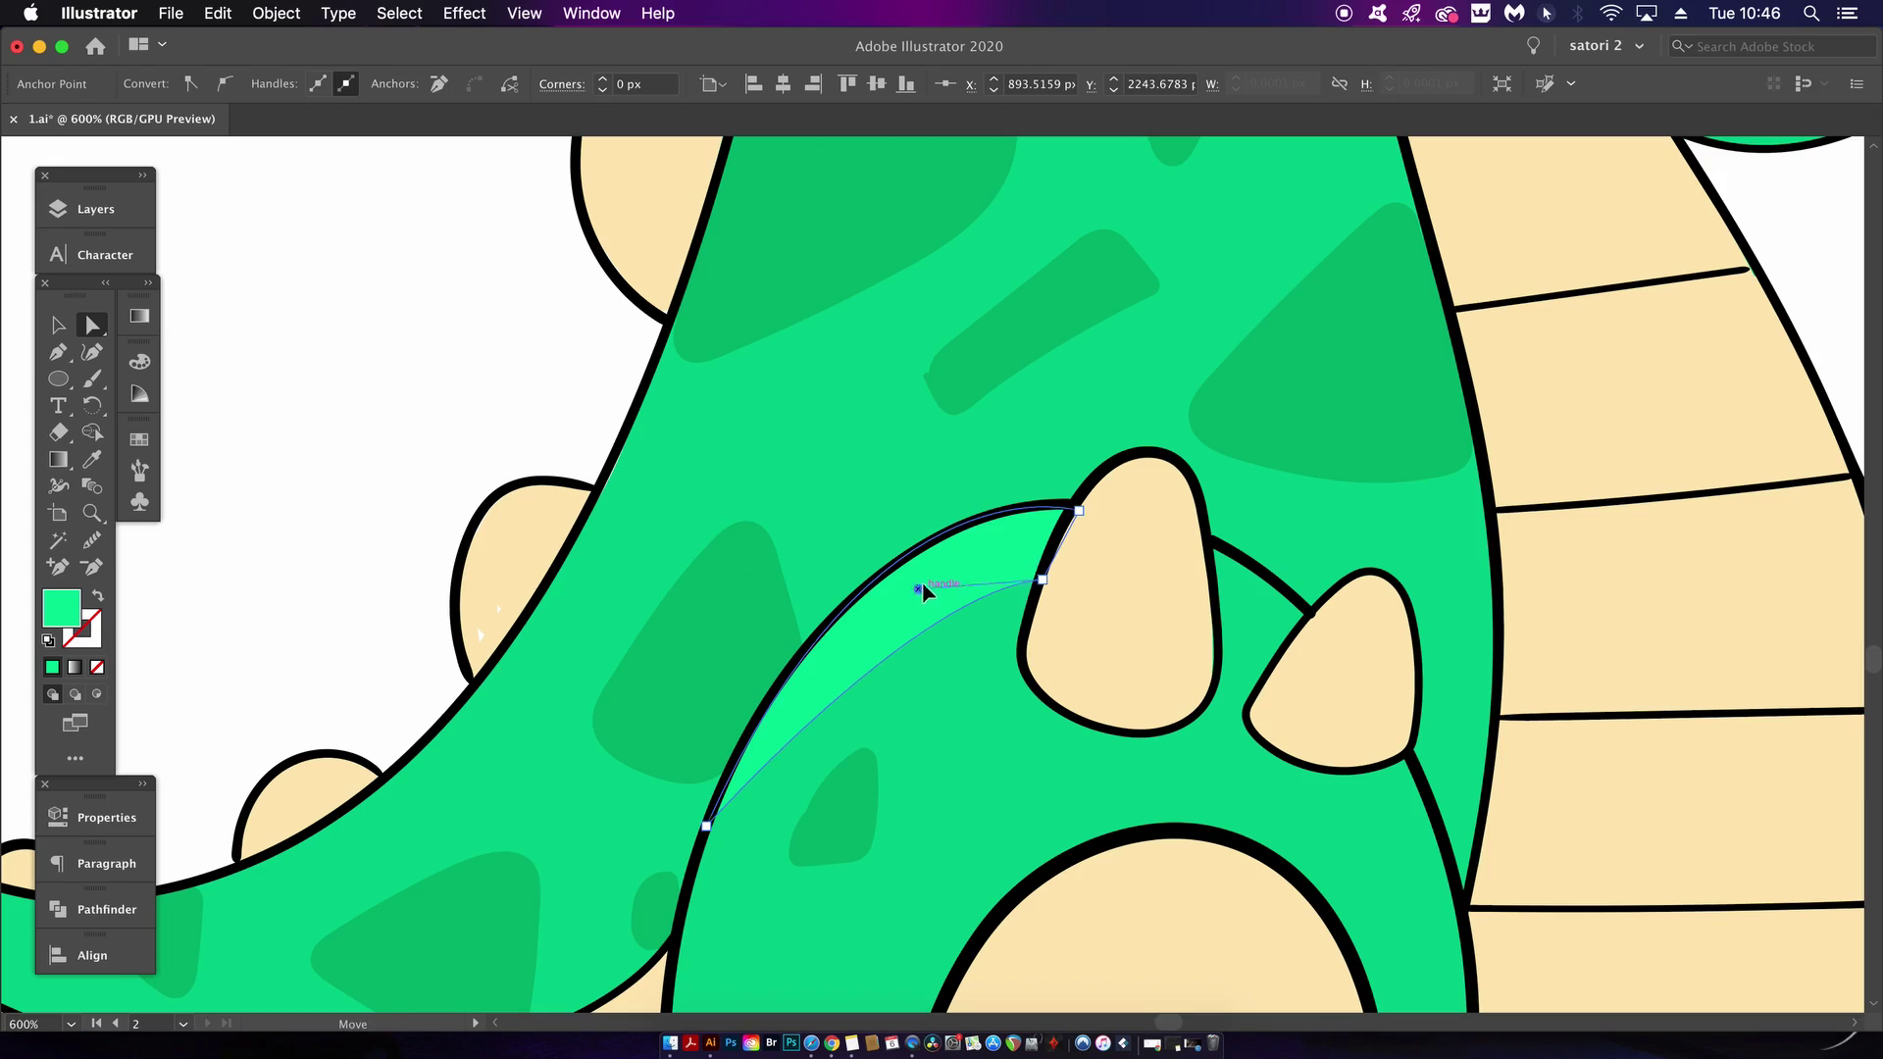
{"action": "left_click_drag", "start_coordinate": [919, 588], "coordinate": [924, 571]}
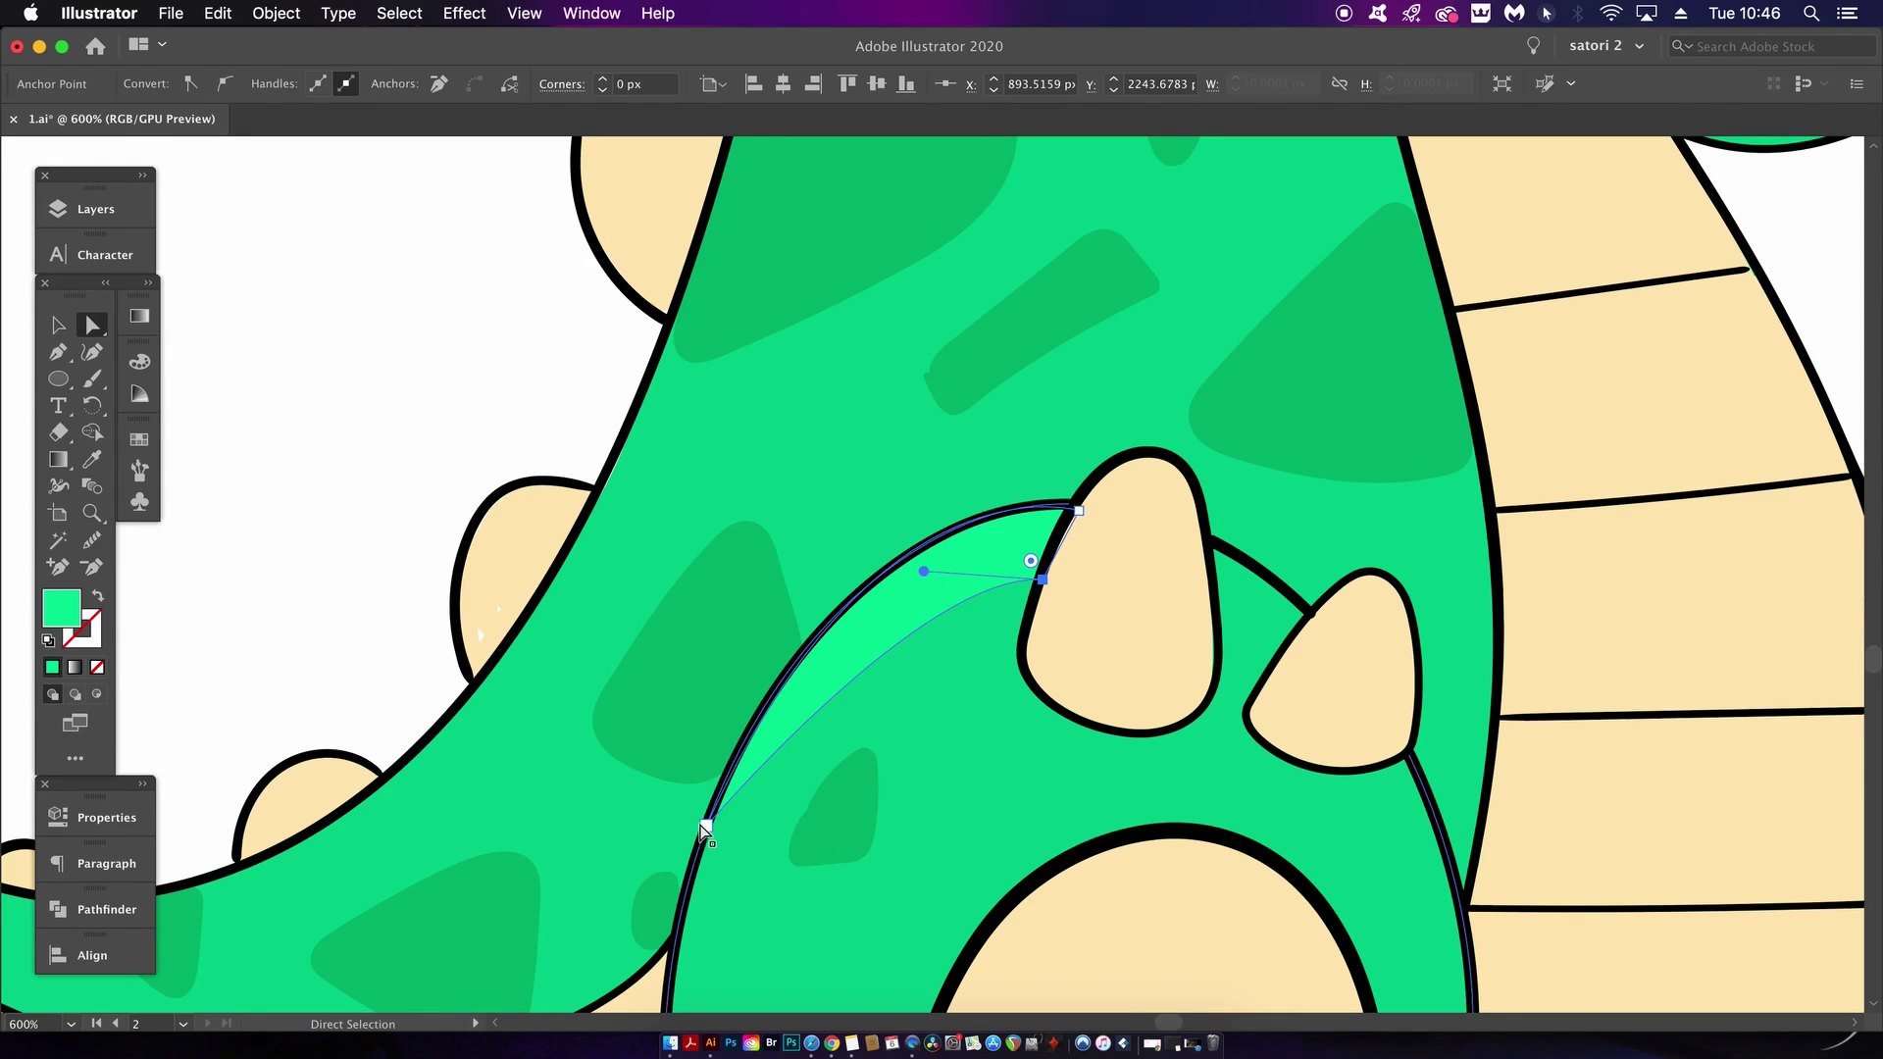
Extend the highlight's lower tip further down the foot outline and reshape both edges with the curve handles
{"action": "left_click_drag", "start_coordinate": [703, 826], "coordinate": [692, 873]}
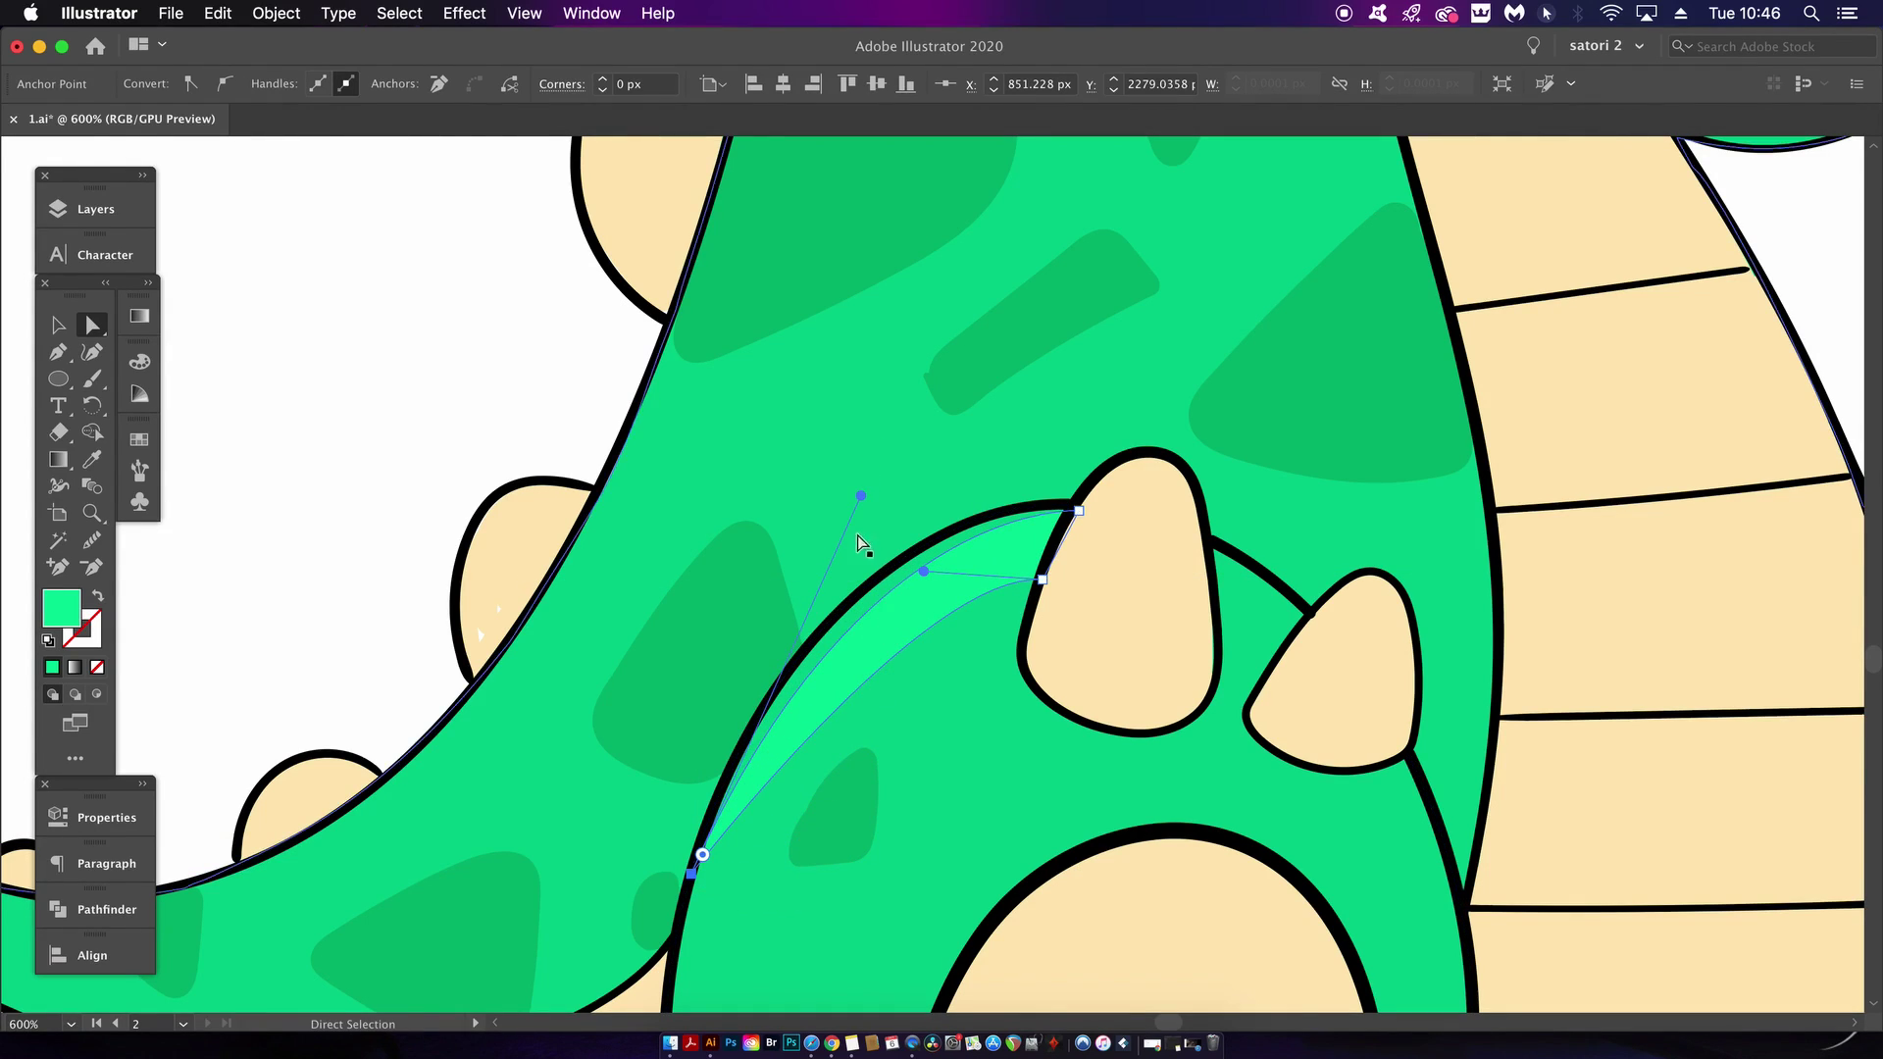
{"action": "left_click_drag", "start_coordinate": [860, 496], "coordinate": [828, 471]}
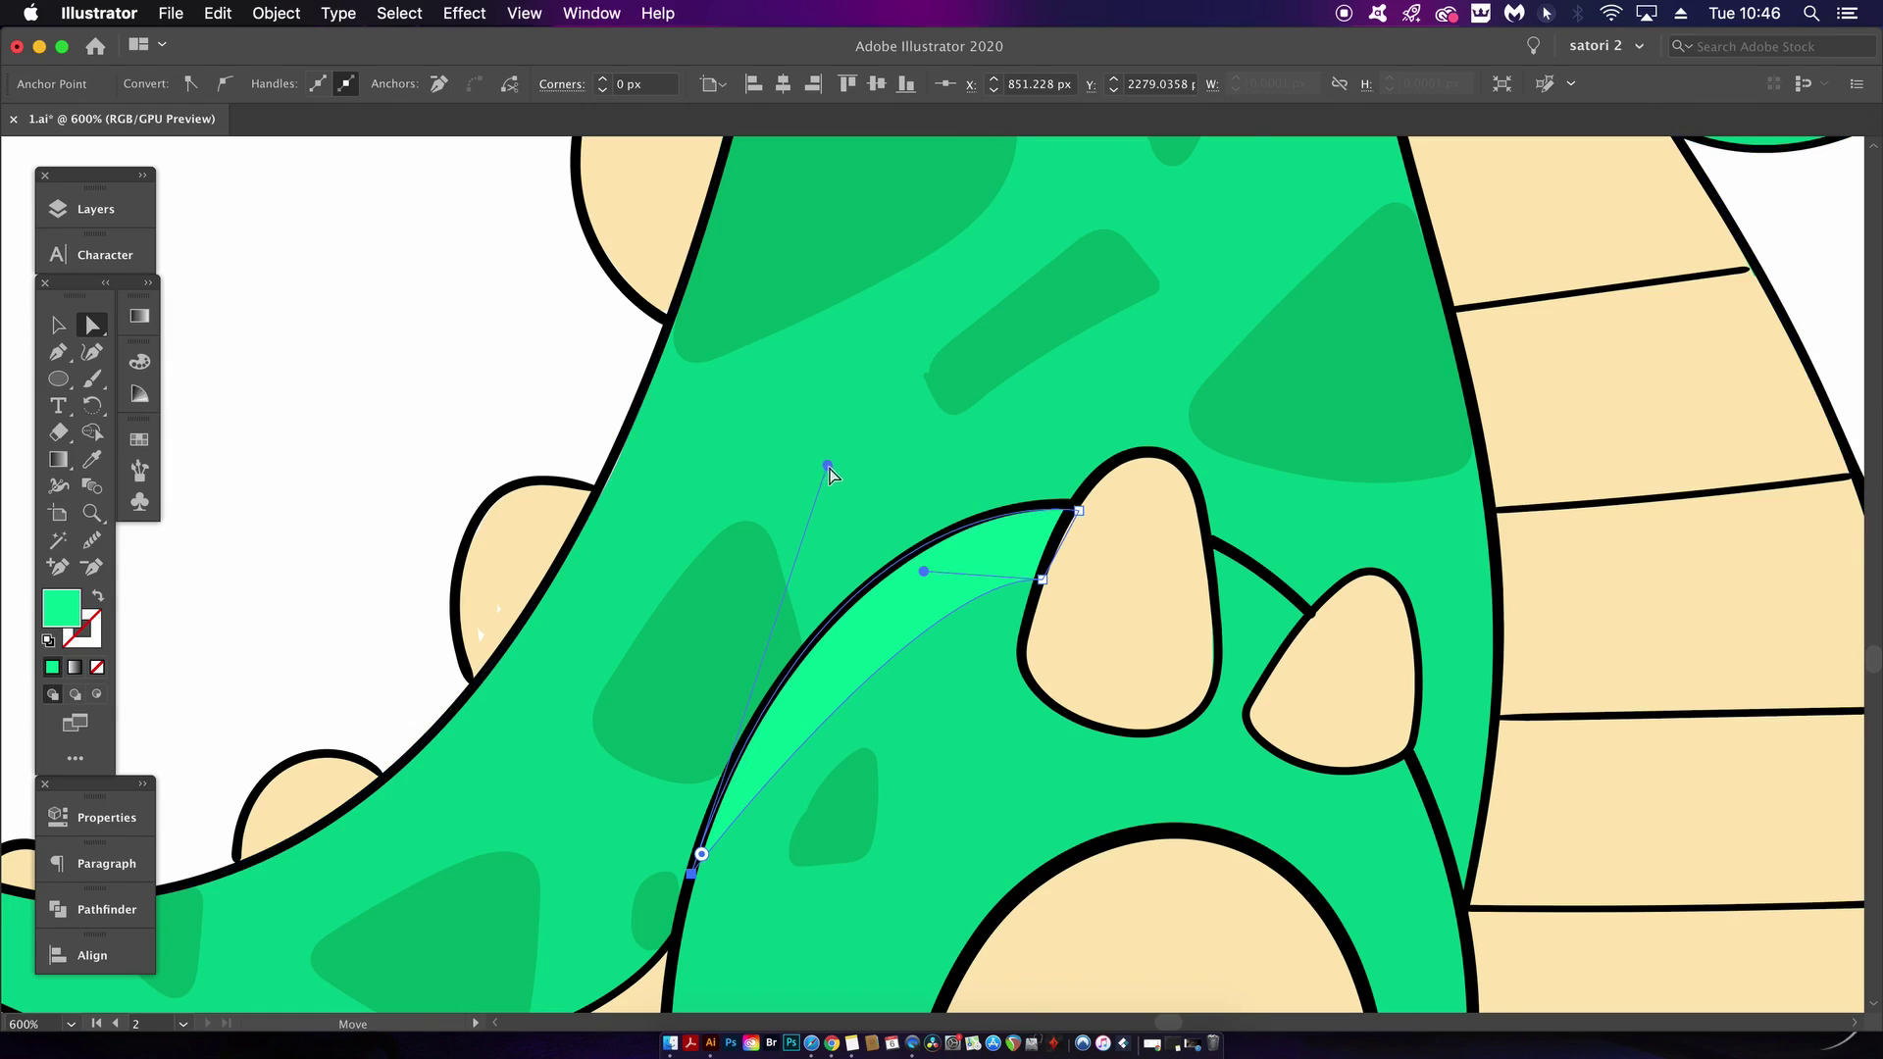
{"action": "left_click_drag", "start_coordinate": [924, 571], "coordinate": [854, 604]}
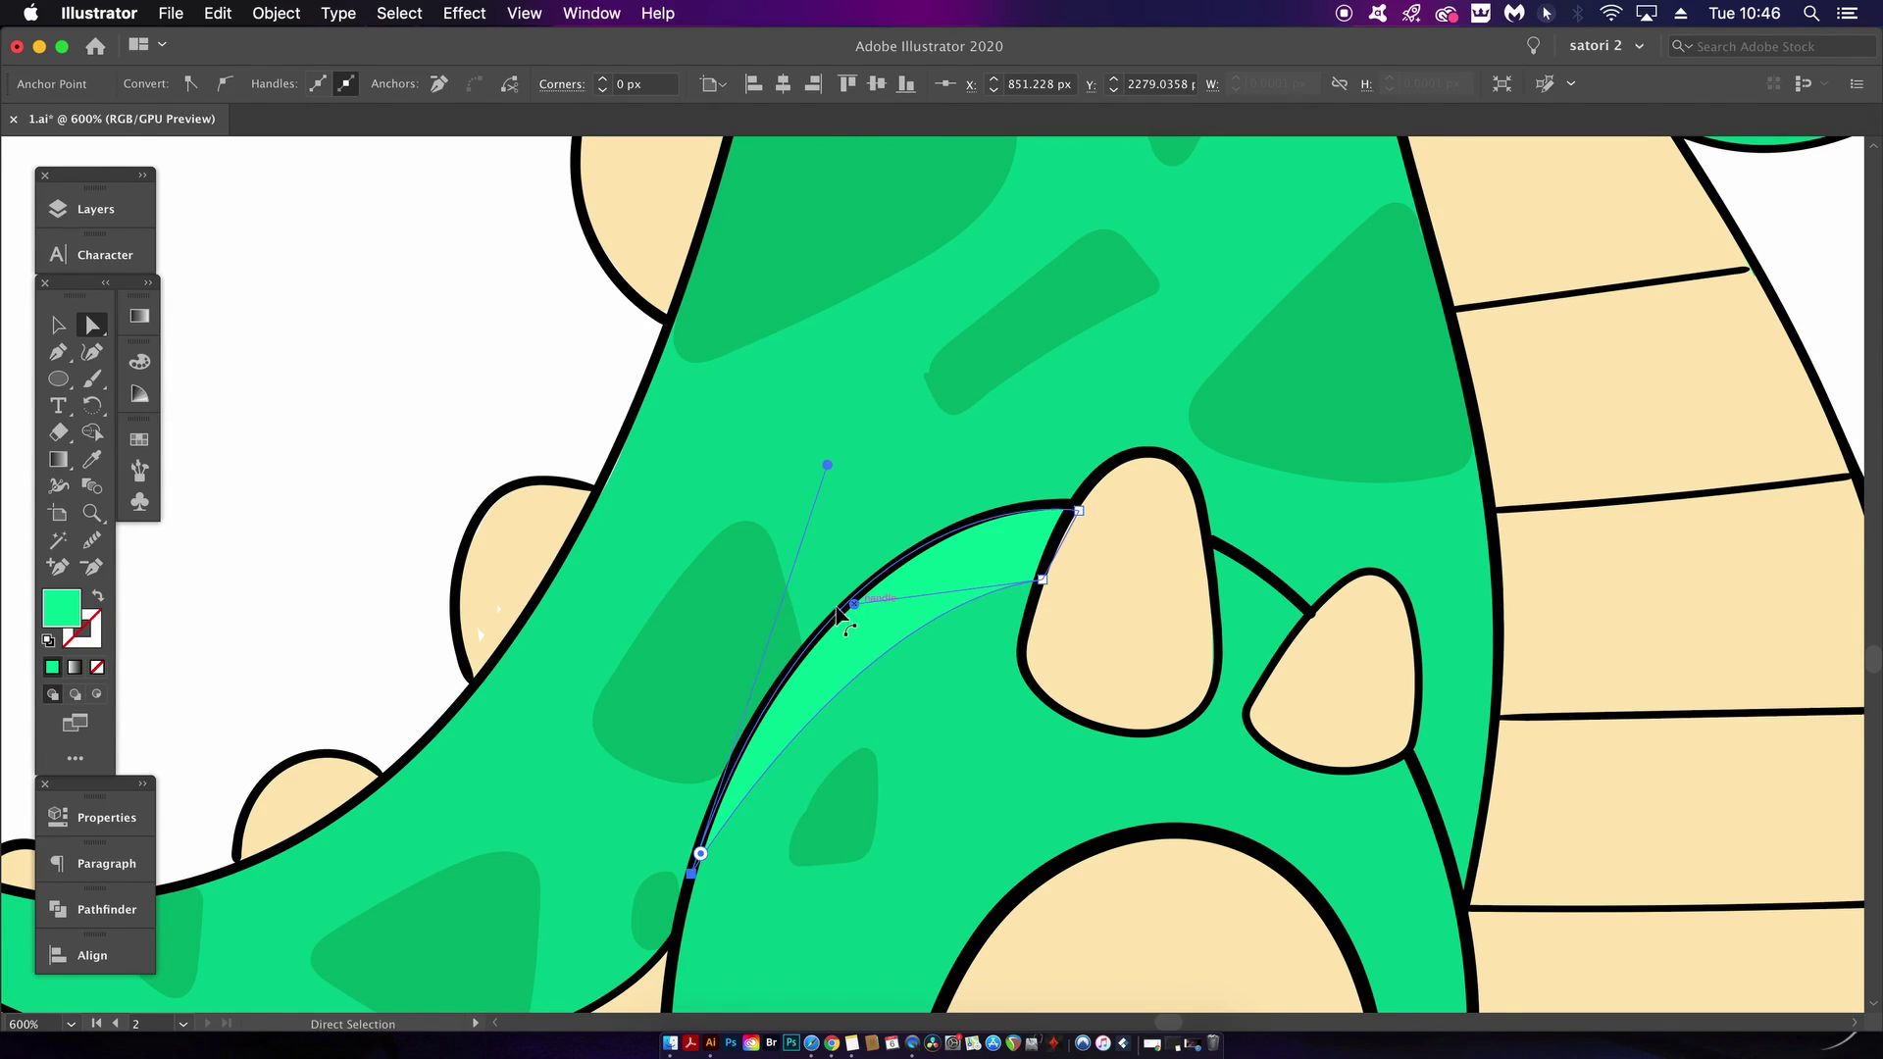
{"action": "left_click", "coordinate": [484, 403]}
{"action": "scroll", "coordinate": [595, 423], "scroll_direction": "down", "scroll_amount": 2}
{"action": "scroll", "coordinate": [599, 428], "scroll_direction": "up", "scroll_amount": 1}
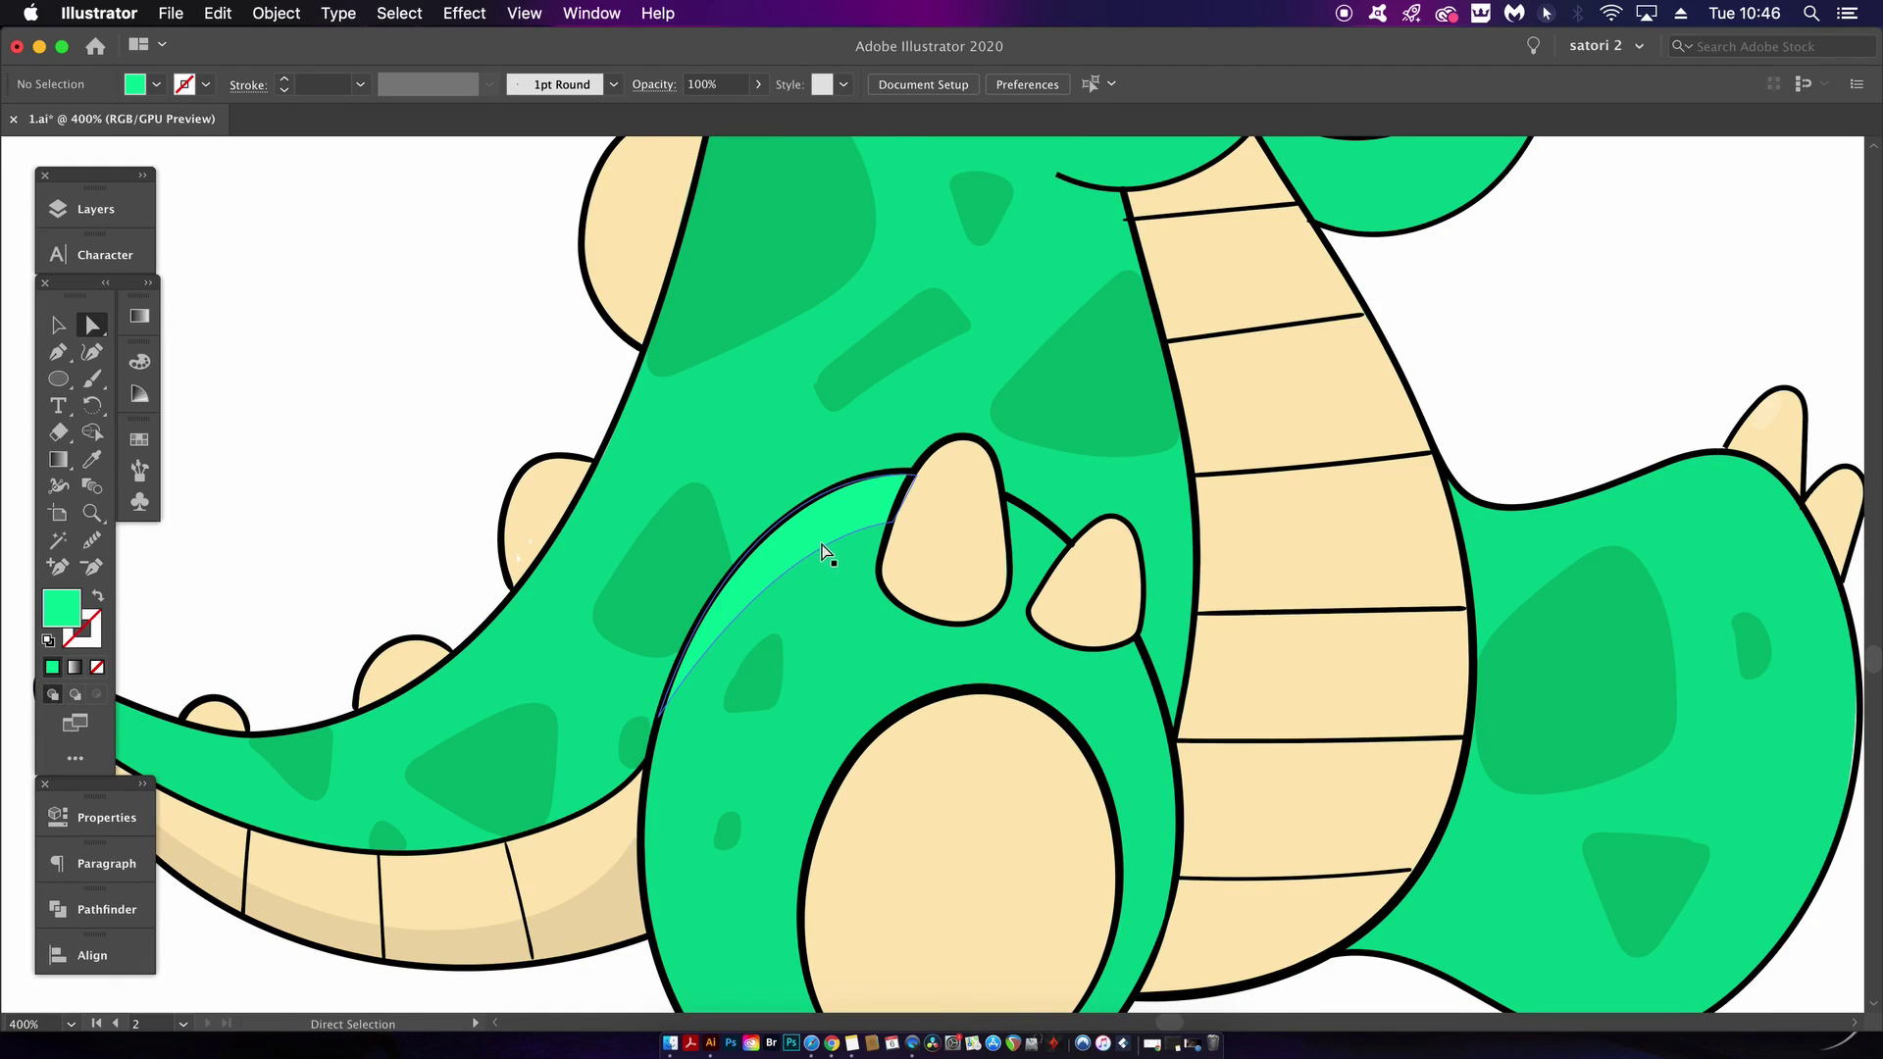
Even out the foot highlight's edges with several Smooth tool strokes, then deselect it
{"action": "key", "text": "v"}
{"action": "left_click", "coordinate": [826, 546]}
{"action": "scroll", "coordinate": [814, 550], "scroll_direction": "up", "scroll_amount": 1}
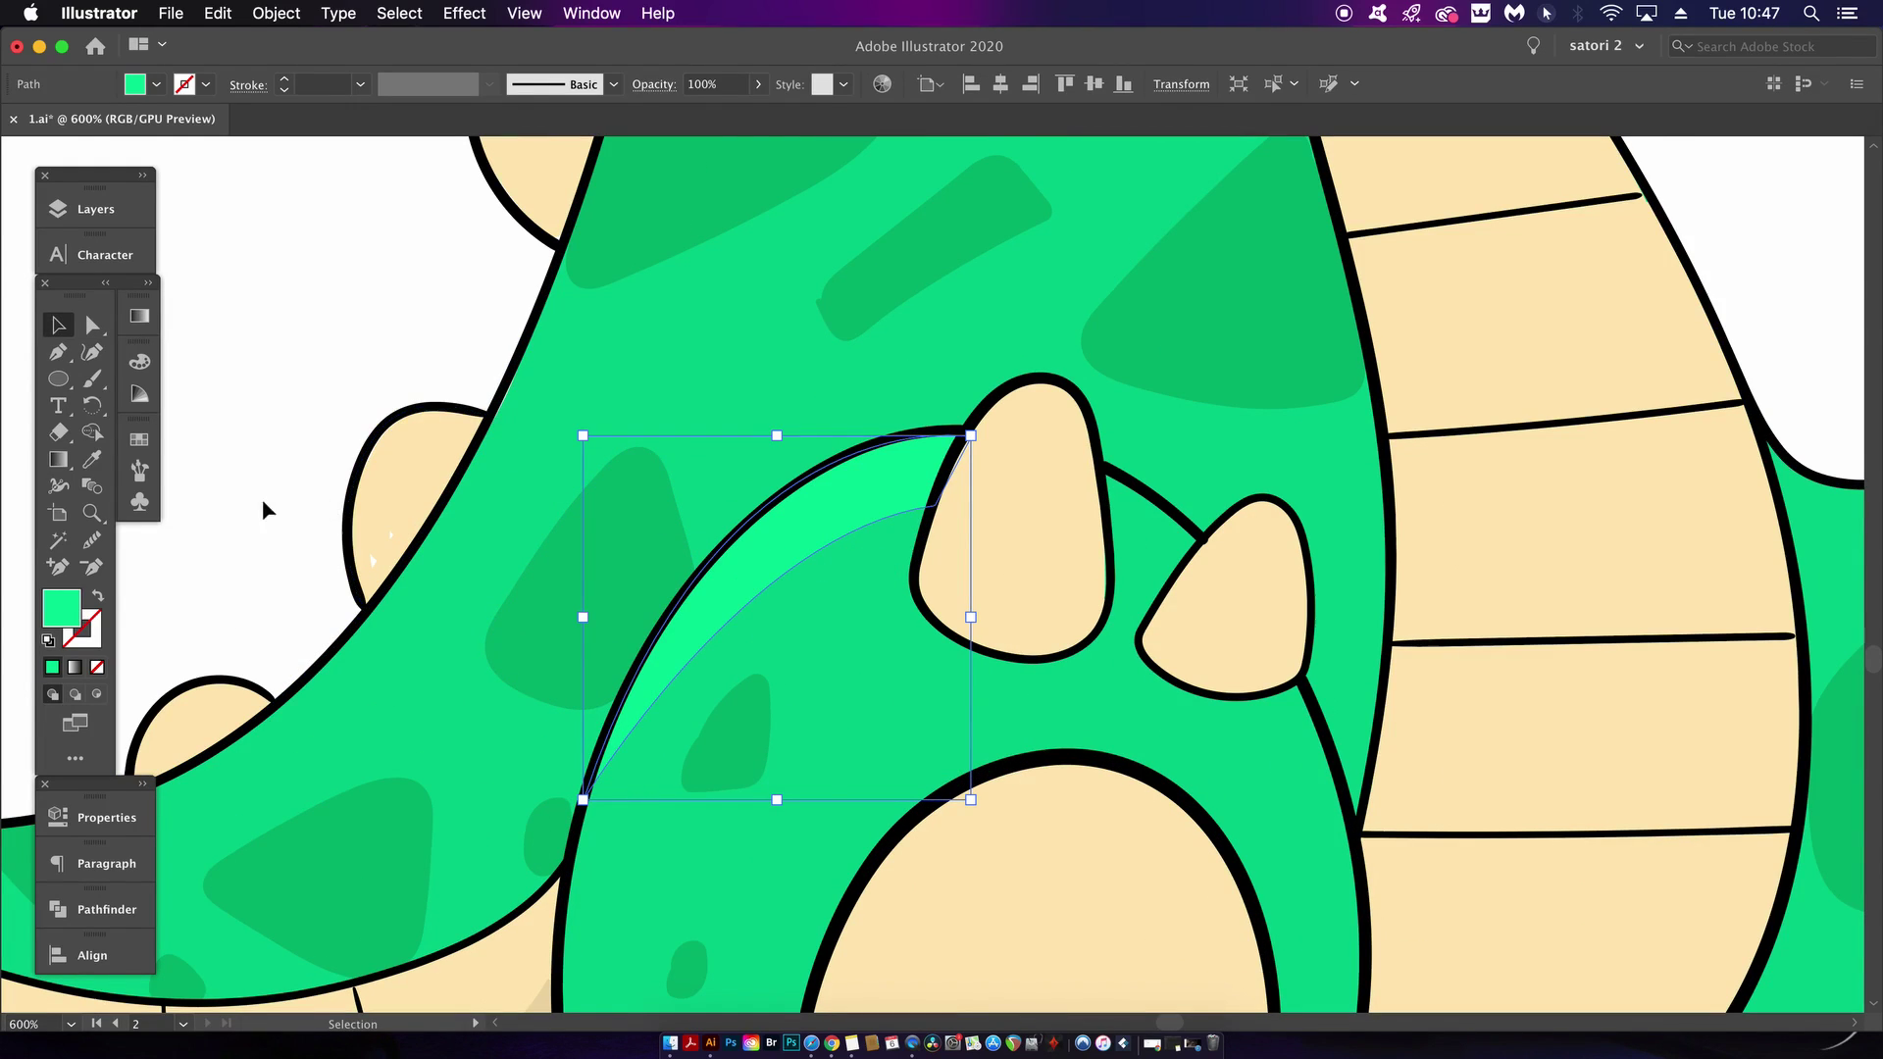
{"action": "left_click", "coordinate": [93, 541]}
{"action": "left_click_drag", "start_coordinate": [933, 510], "coordinate": [738, 610]}
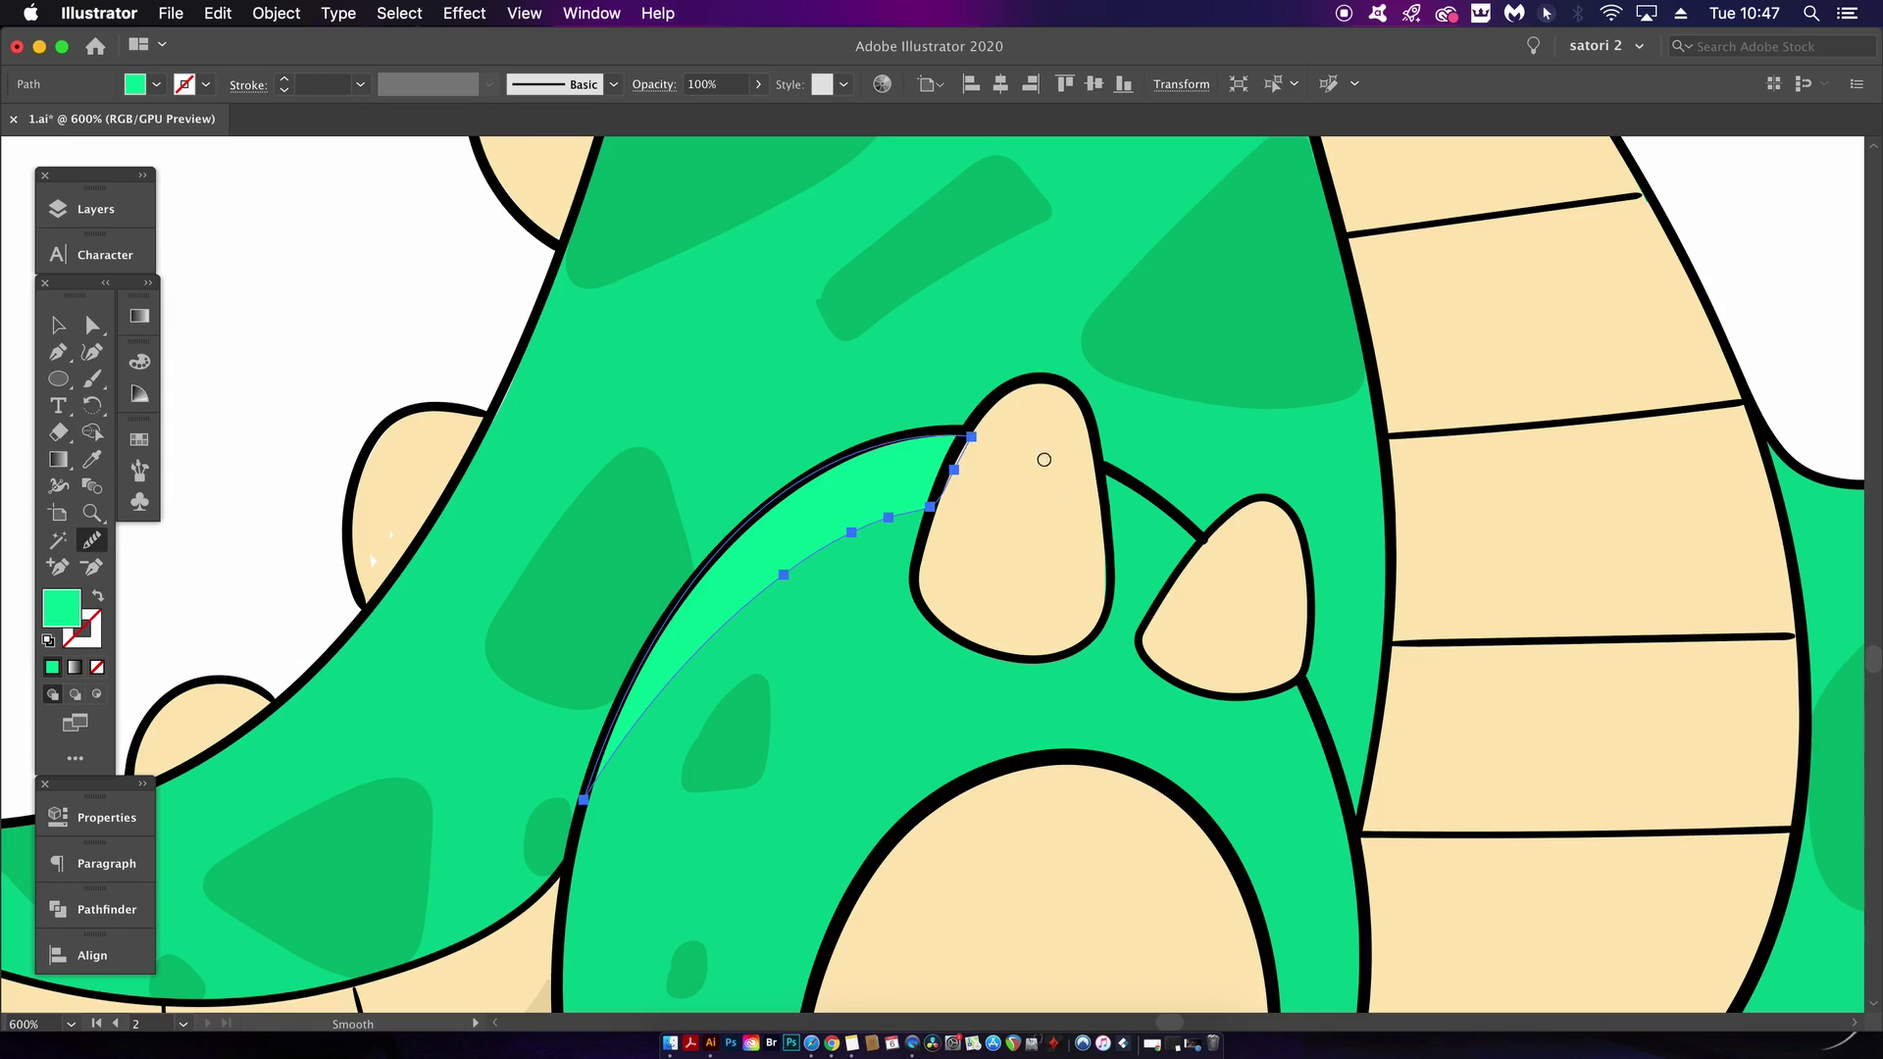
{"action": "mouse_move", "coordinate": [964, 447]}
{"action": "left_mouse_down"}
{"action": "mouse_move", "coordinate": [913, 542]}
{"action": "mouse_move", "coordinate": [888, 523]}
{"action": "mouse_move", "coordinate": [909, 510]}
{"action": "mouse_move", "coordinate": [805, 560]}
{"action": "mouse_move", "coordinate": [674, 737]}
{"action": "left_mouse_up"}
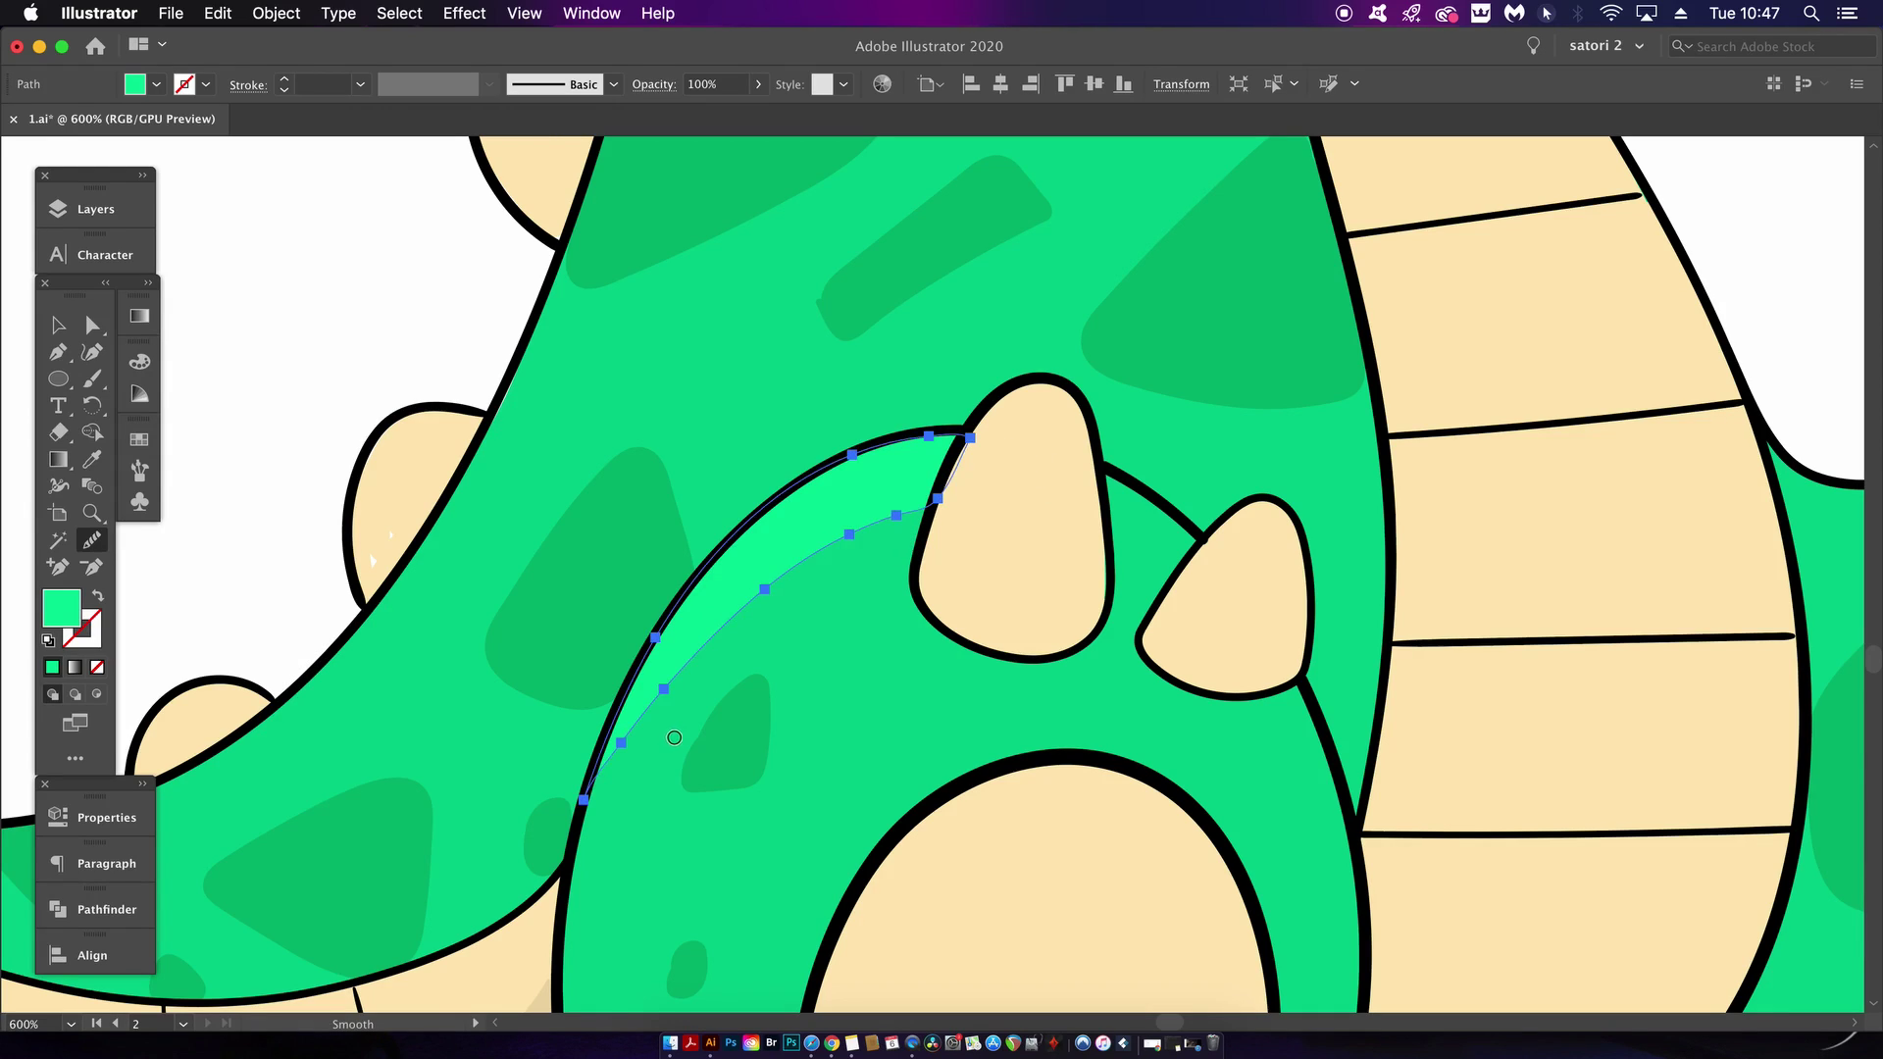
{"action": "mouse_move", "coordinate": [666, 674]}
{"action": "left_mouse_down"}
{"action": "mouse_move", "coordinate": [778, 586]}
{"action": "mouse_move", "coordinate": [994, 502]}
{"action": "left_mouse_up"}
{"action": "left_click", "coordinate": [58, 325]}
{"action": "left_click", "coordinate": [383, 285]}
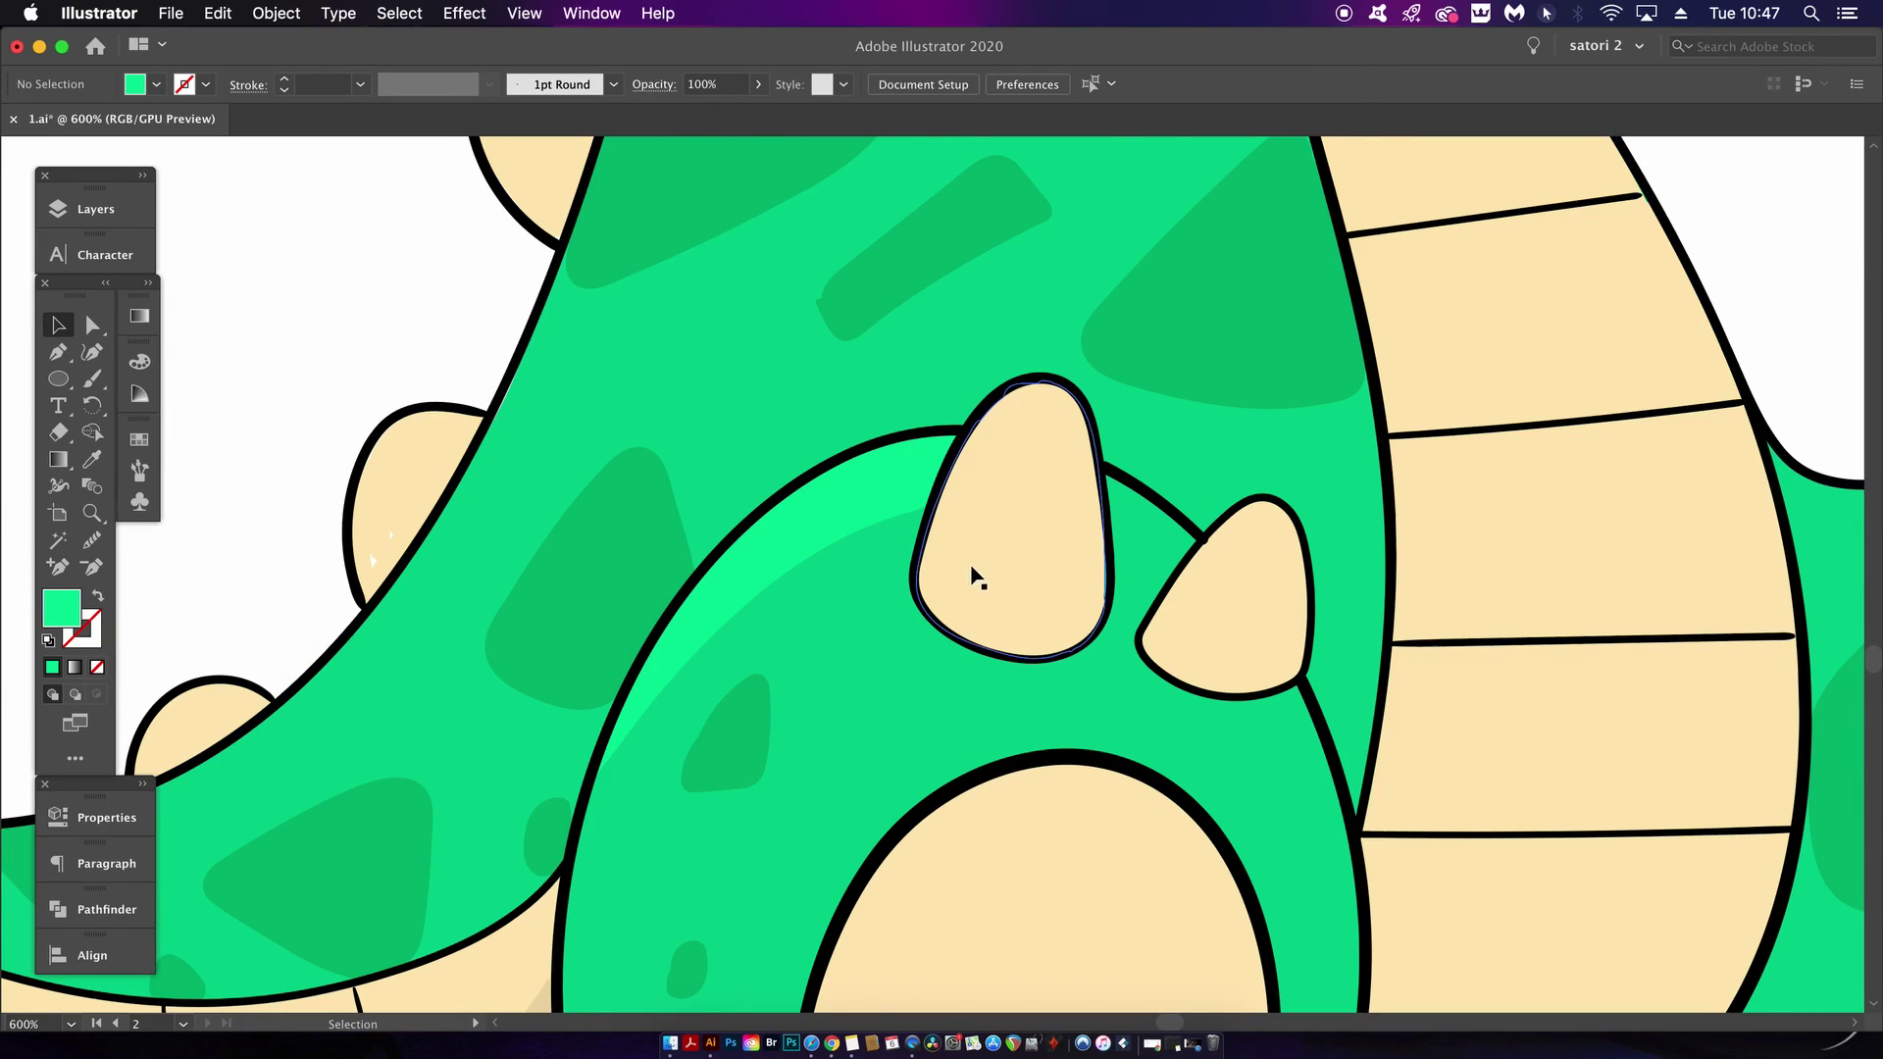
Draw a three-point open path across the lower part of the left foot's cream pad with the Pen tool
{"action": "scroll", "coordinate": [975, 576], "scroll_direction": "down", "scroll_amount": 3}
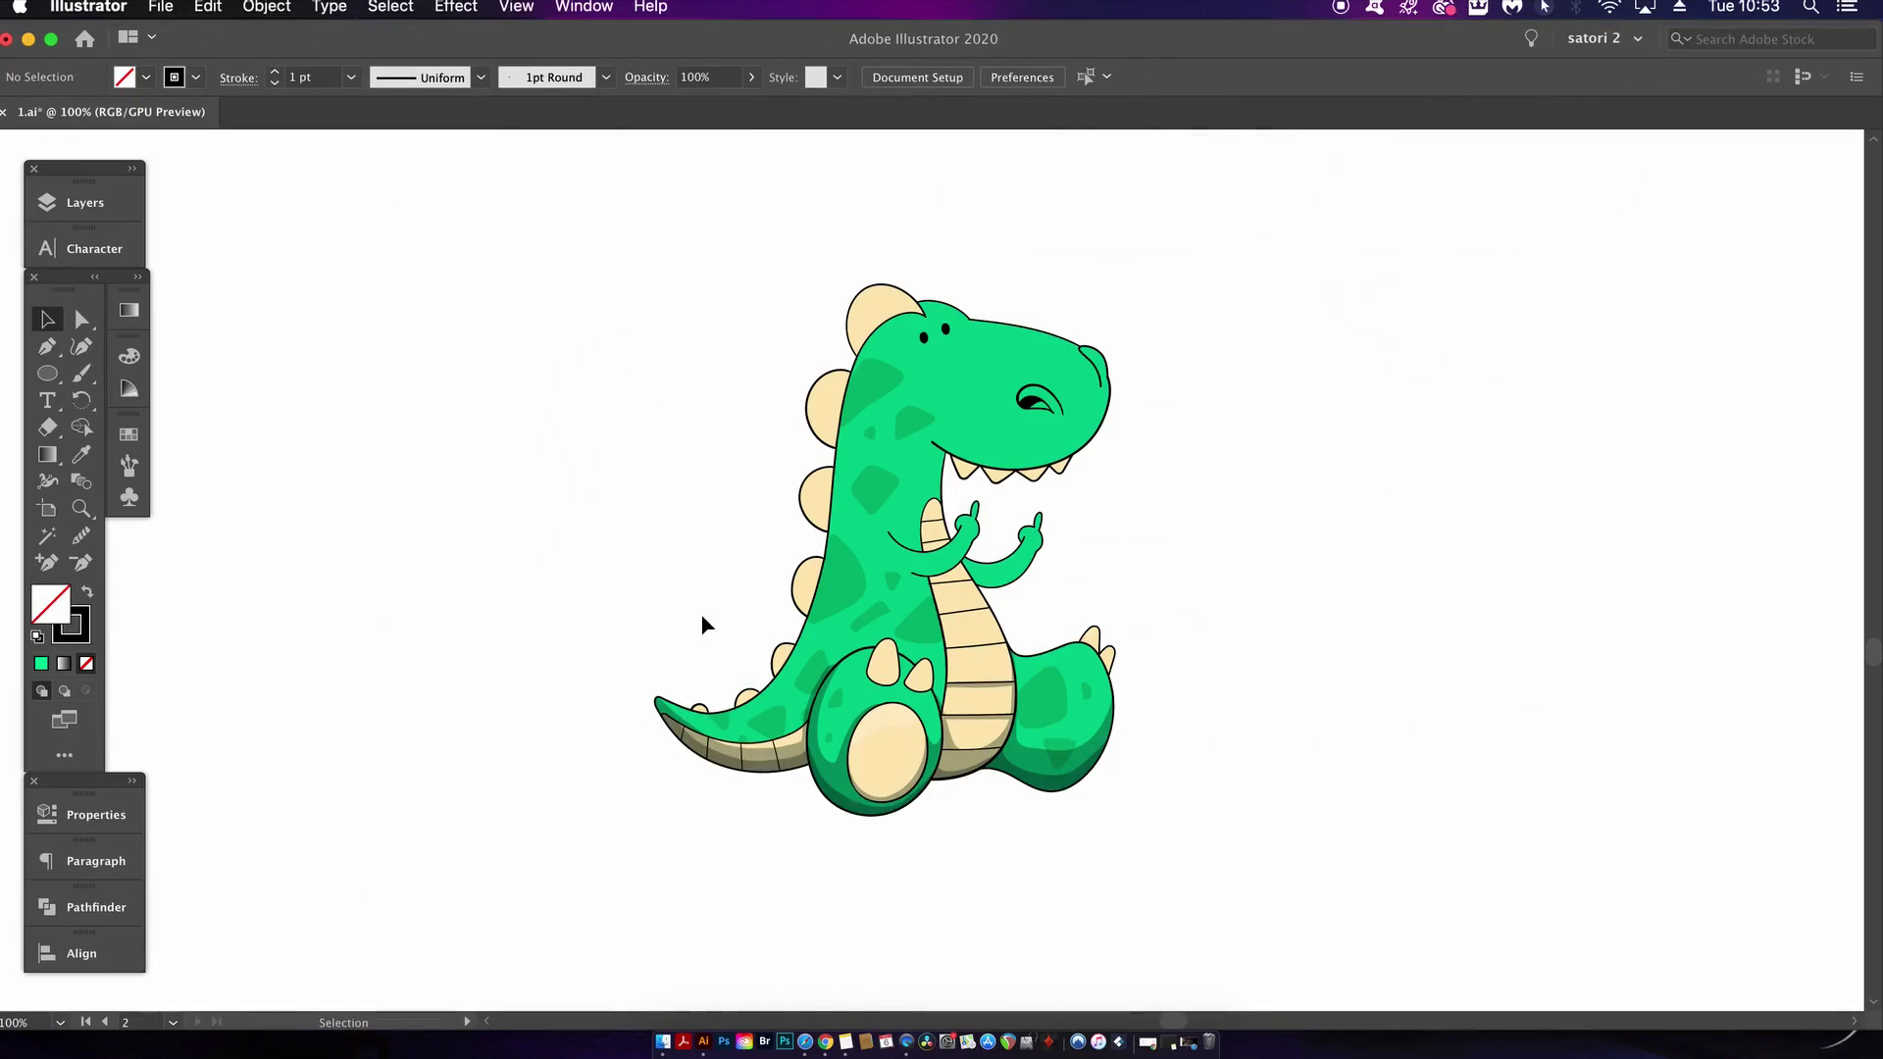
{"action": "scroll", "coordinate": [937, 891], "scroll_direction": "up", "scroll_amount": 4}
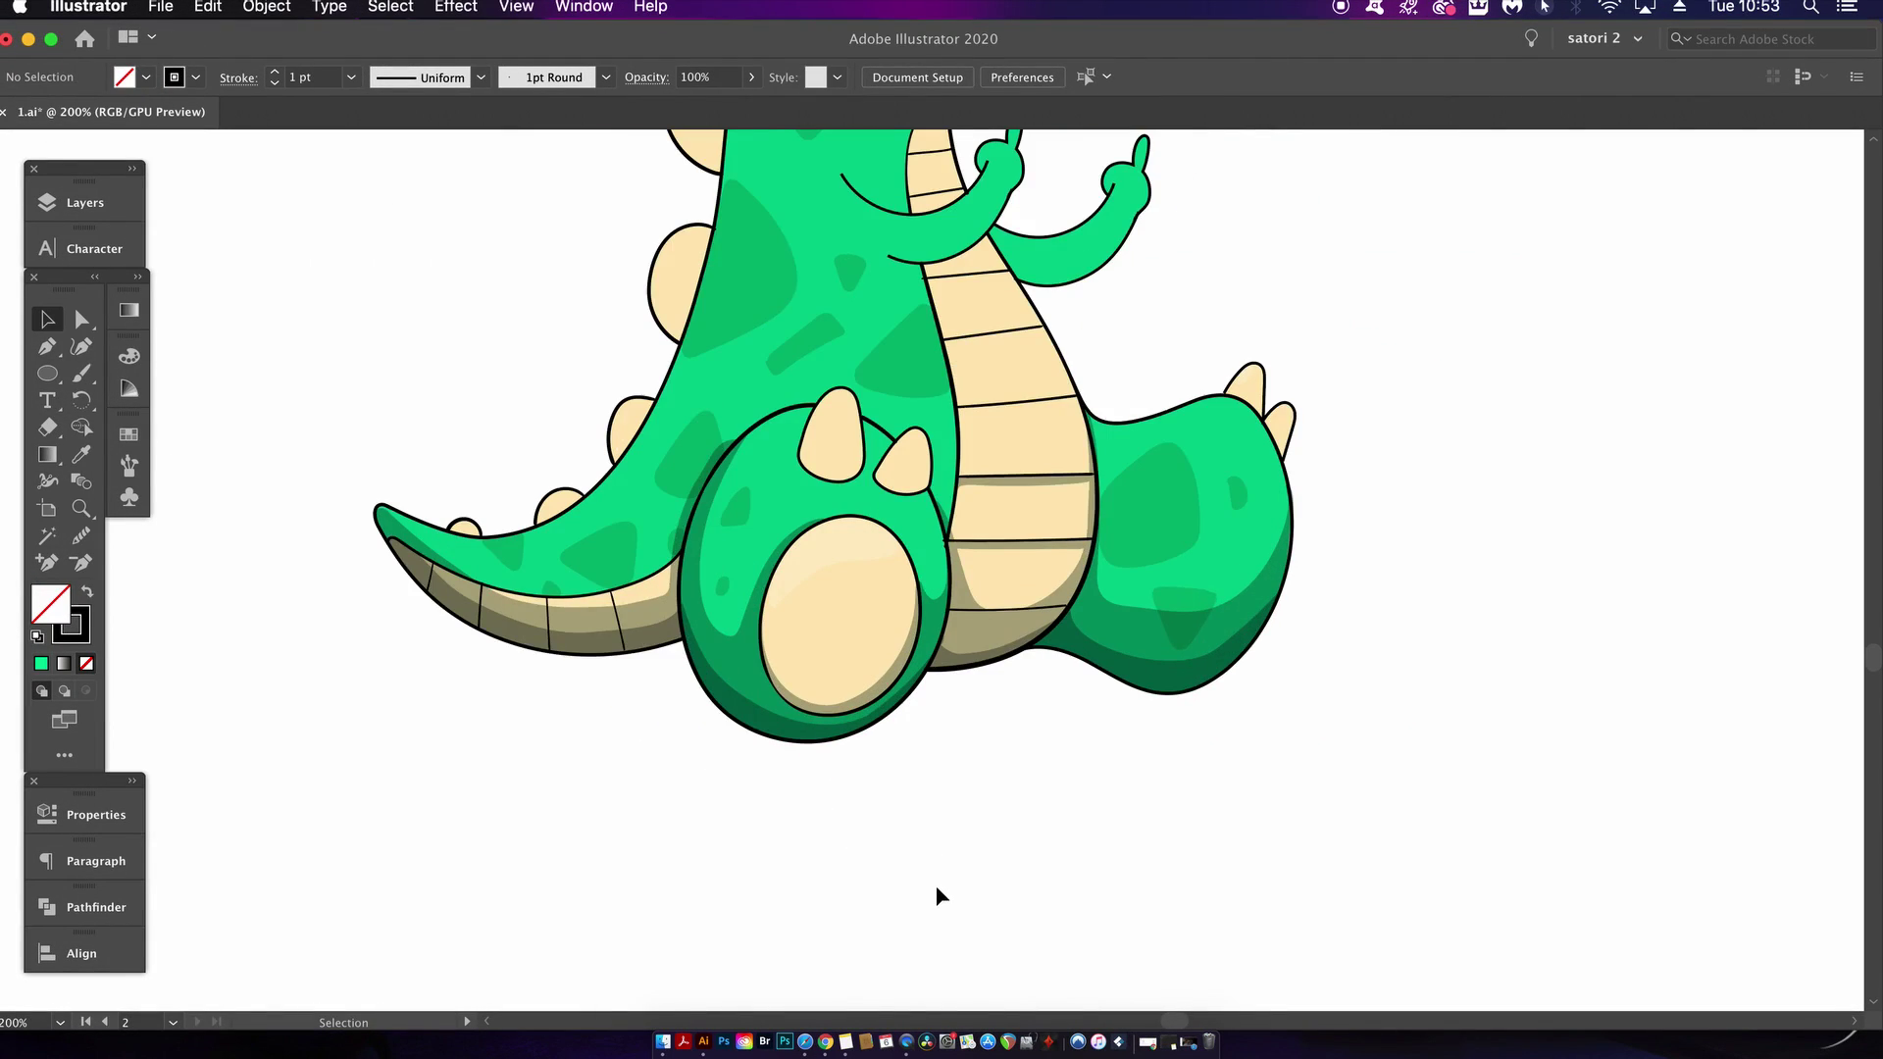
{"action": "key", "text": "p"}
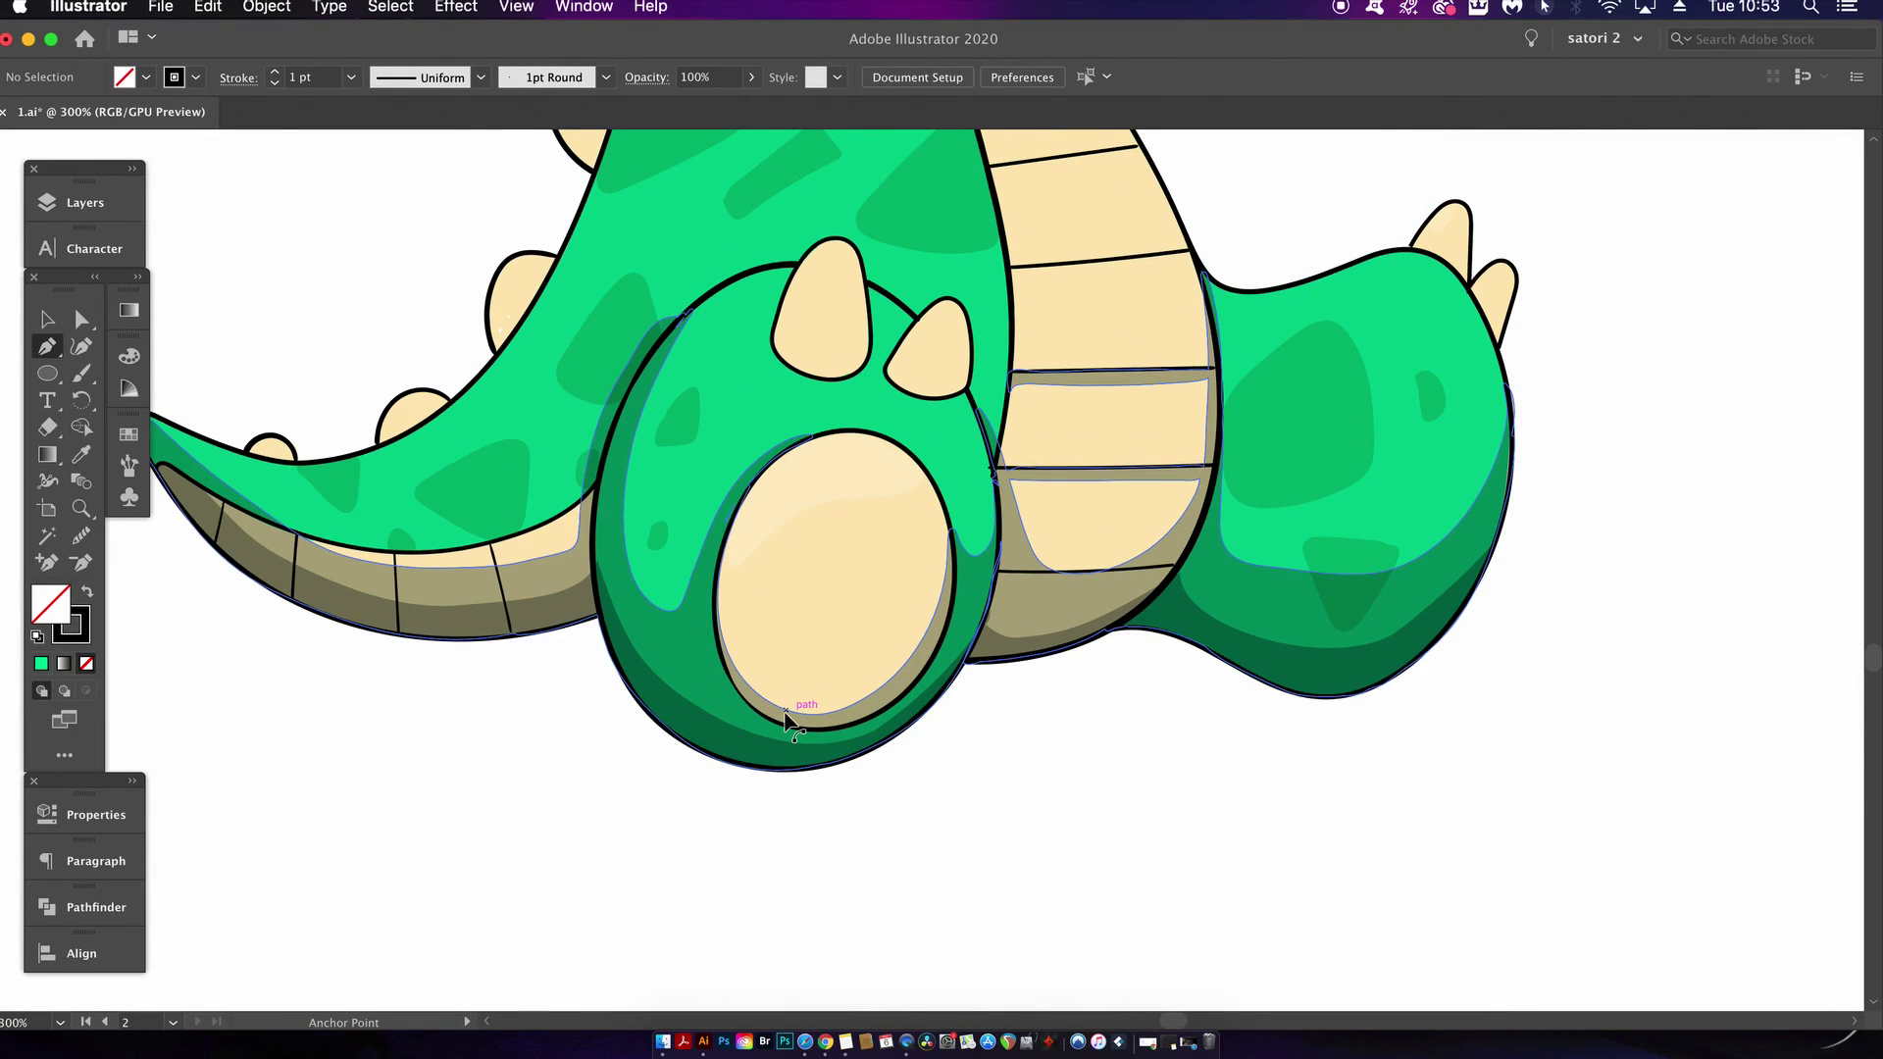
{"action": "scroll", "coordinate": [785, 721], "scroll_direction": "up", "scroll_amount": 1}
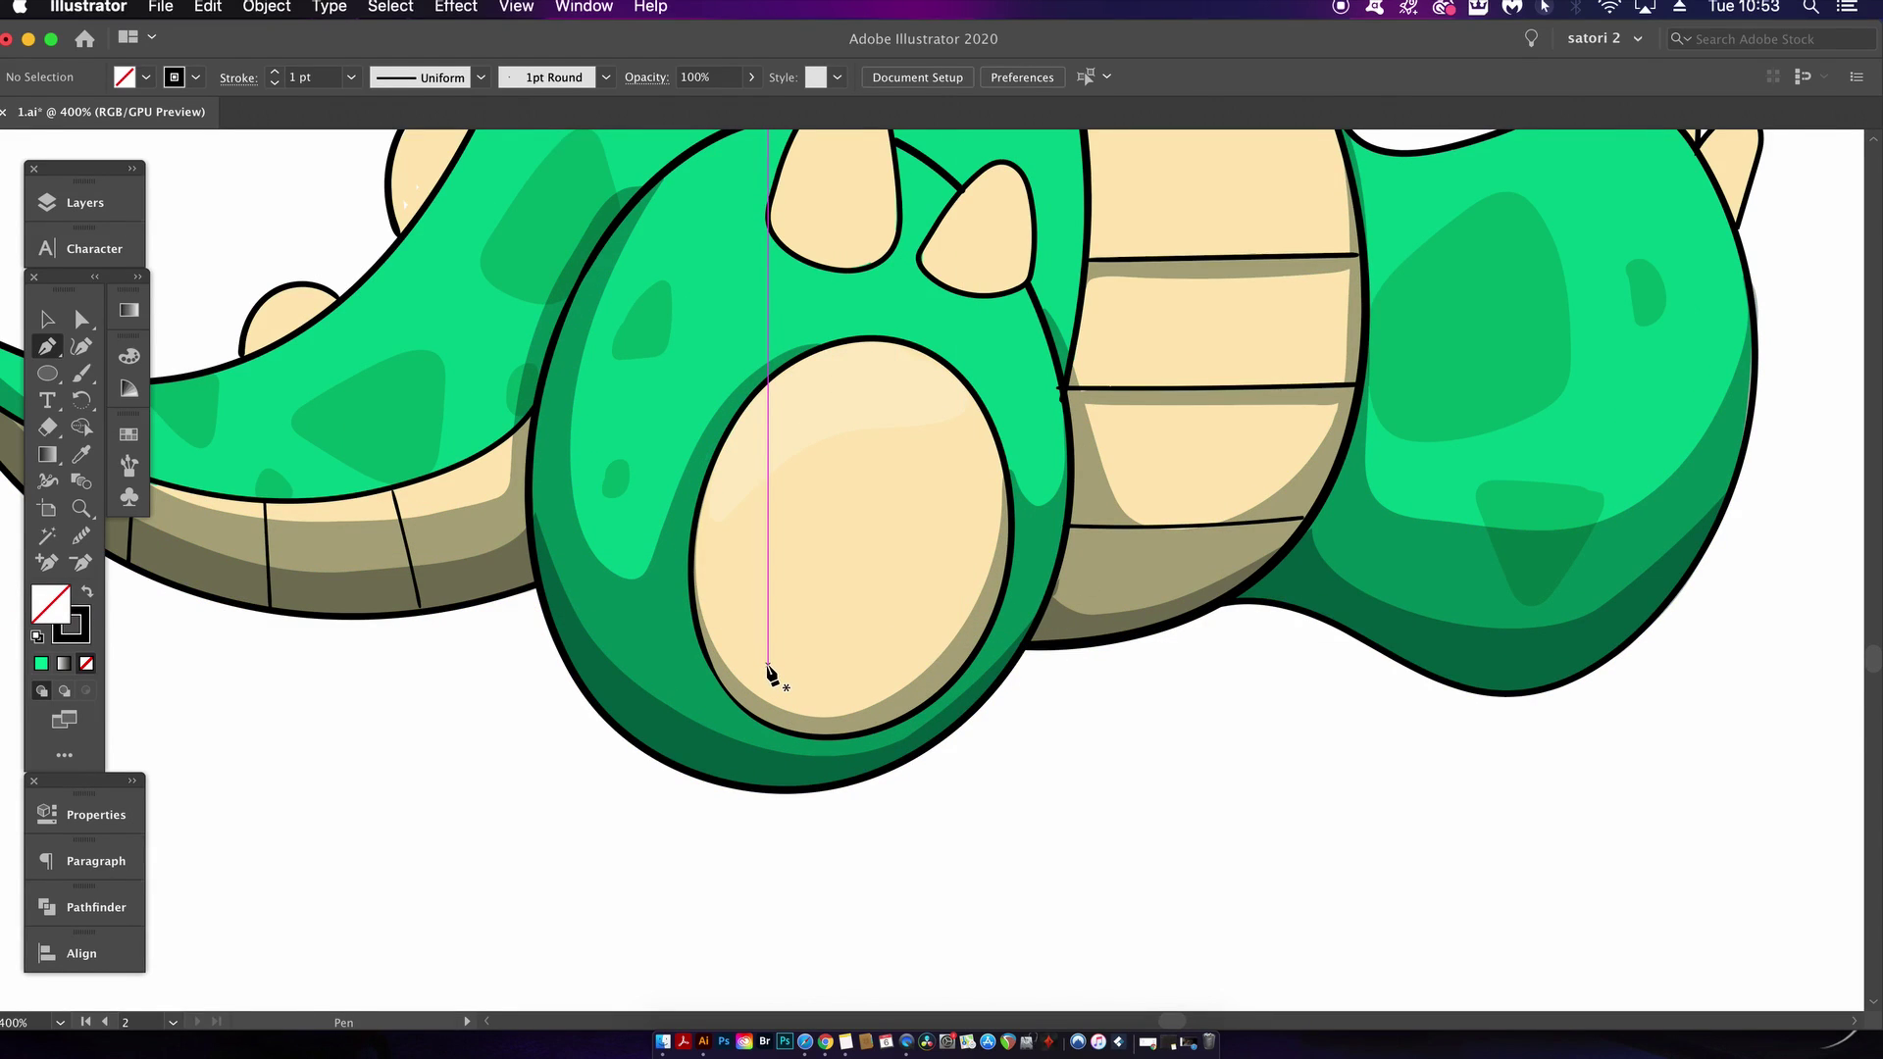
{"action": "left_click", "coordinate": [768, 666]}
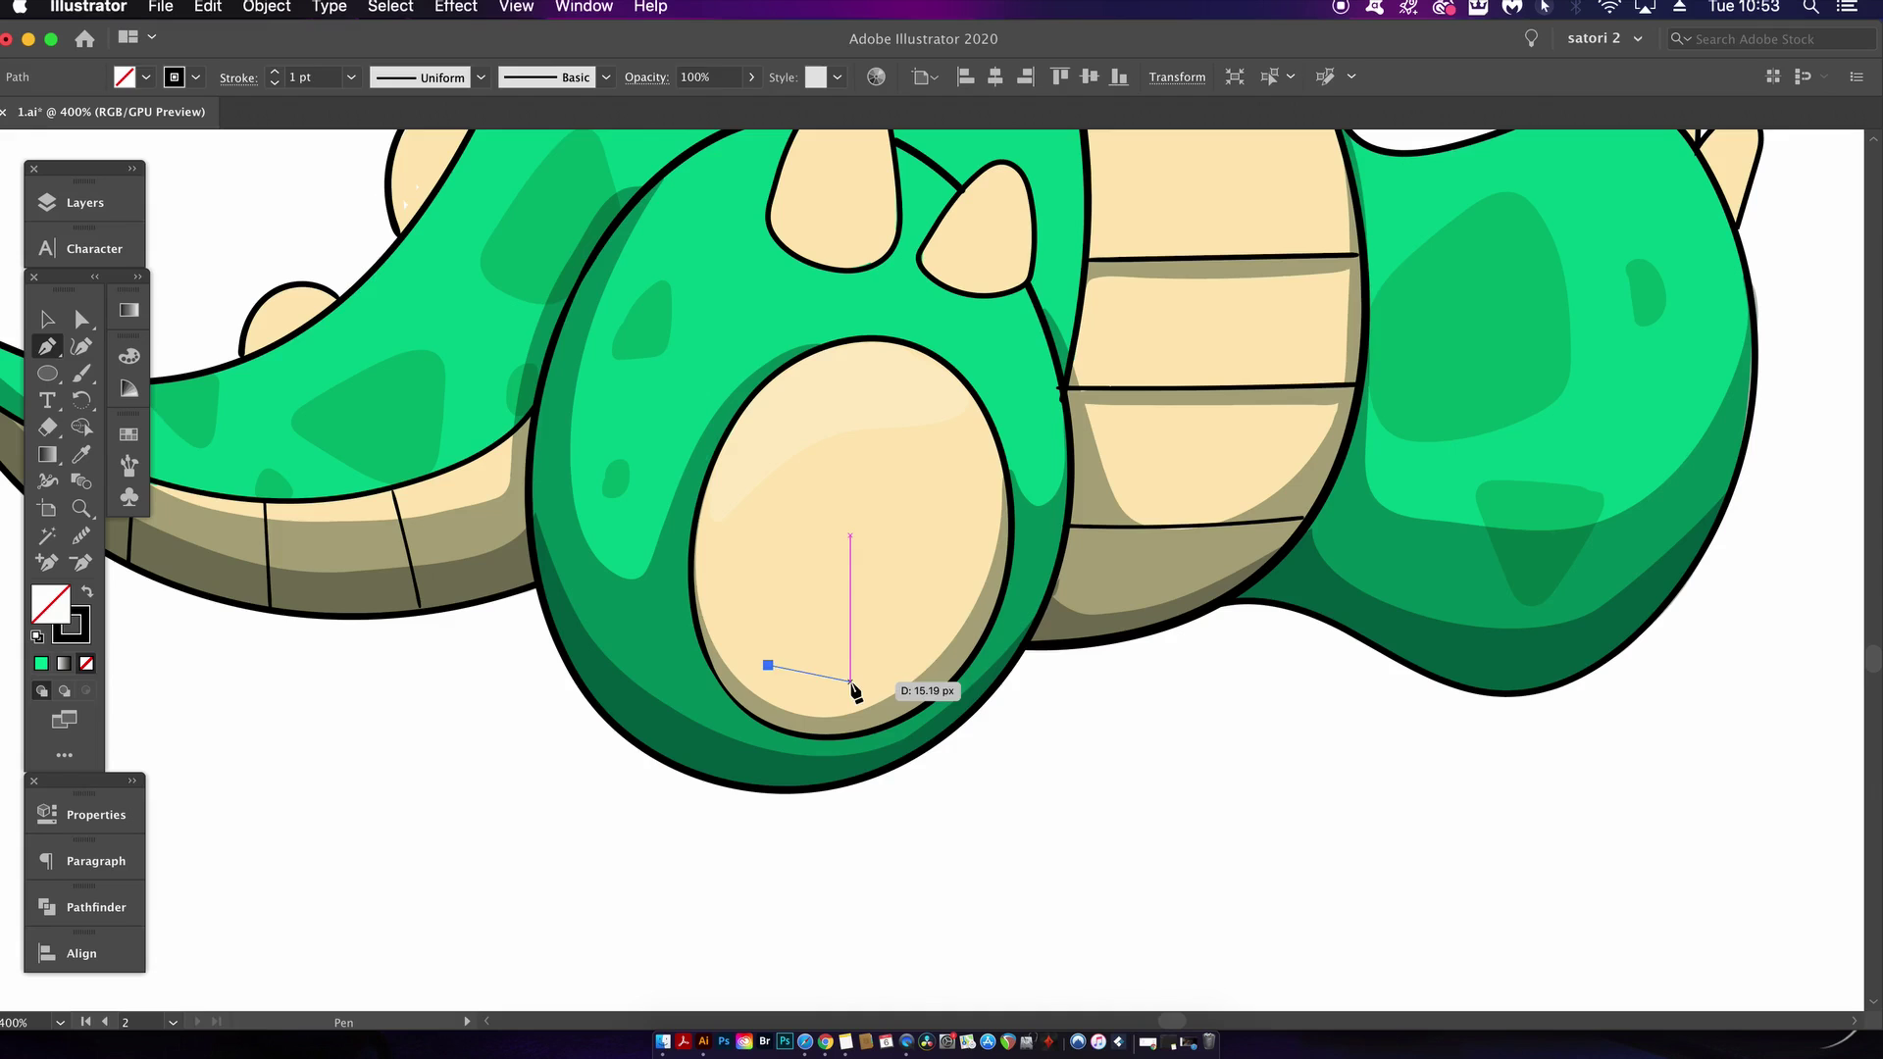
{"action": "left_click", "coordinate": [851, 681]}
{"action": "left_click", "coordinate": [946, 609]}
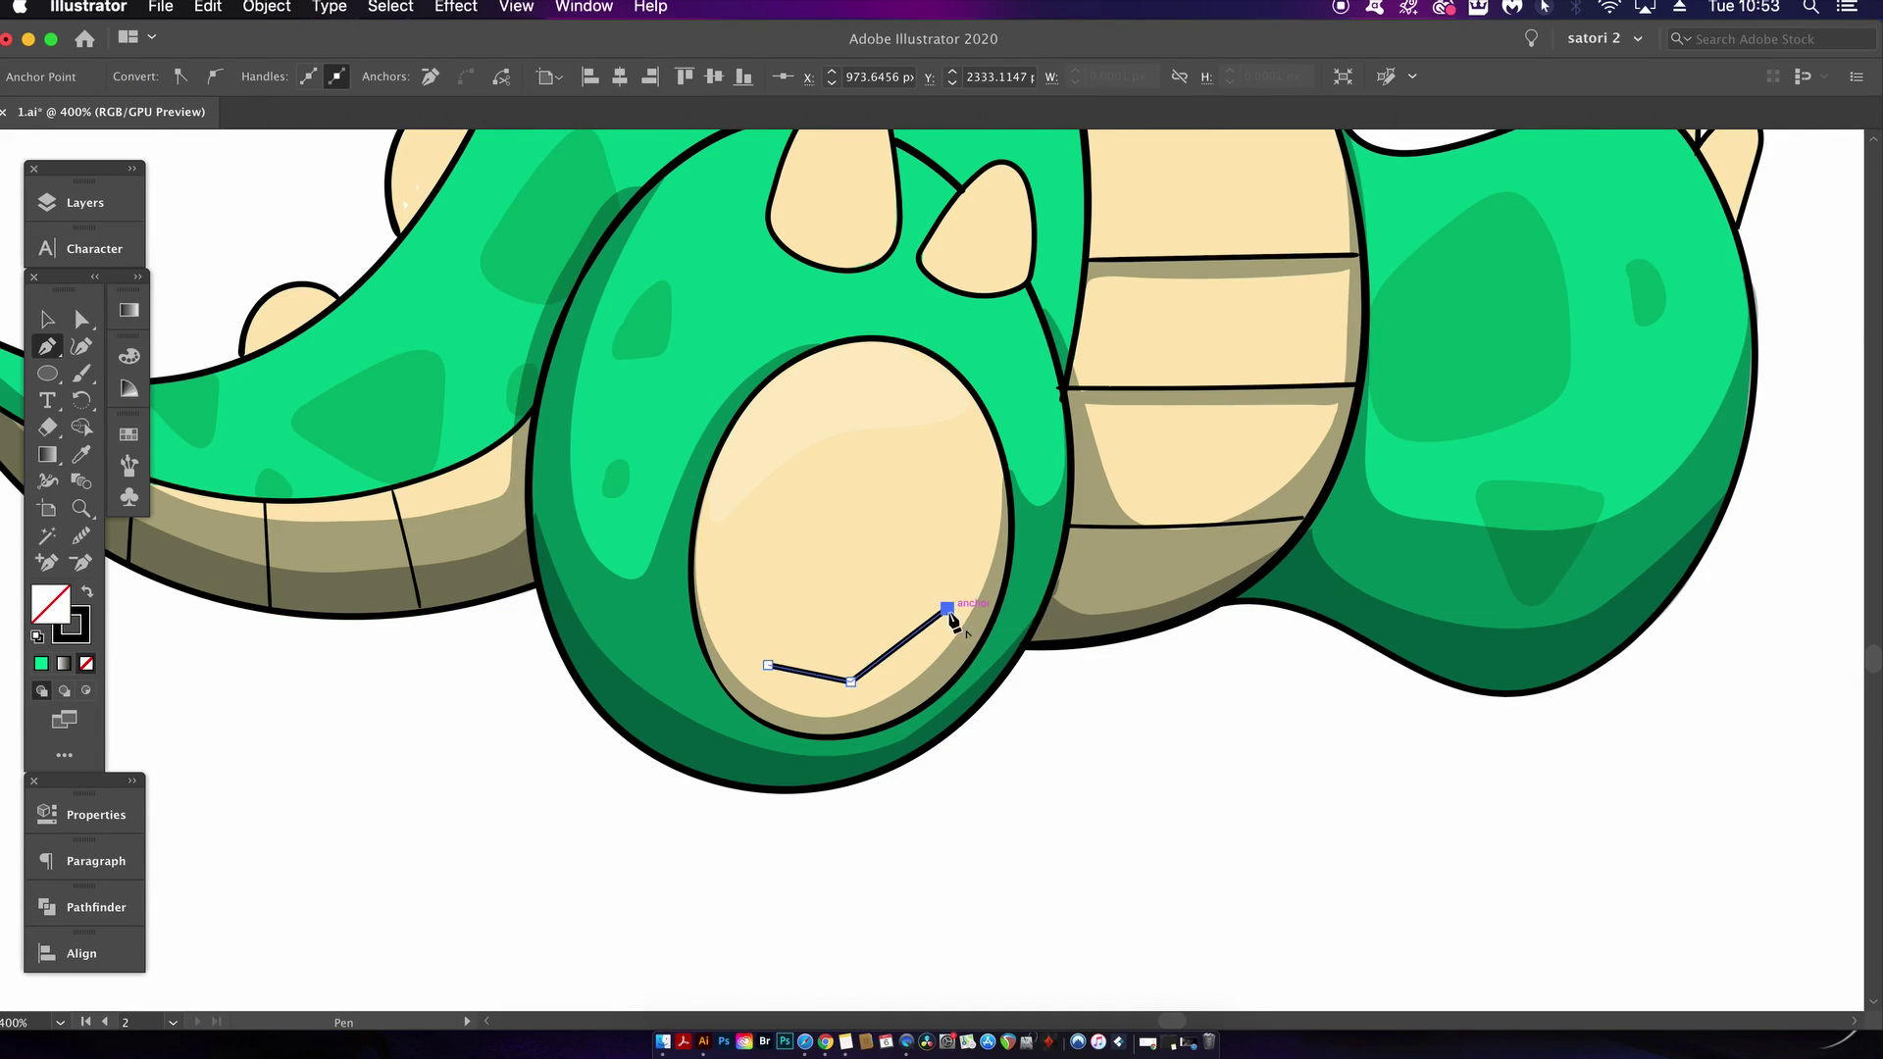
Bend both segments of the foot pad line into downward curves and shift its middle anchor slightly to the right
{"action": "scroll", "coordinate": [862, 676], "scroll_direction": "up", "scroll_amount": 2}
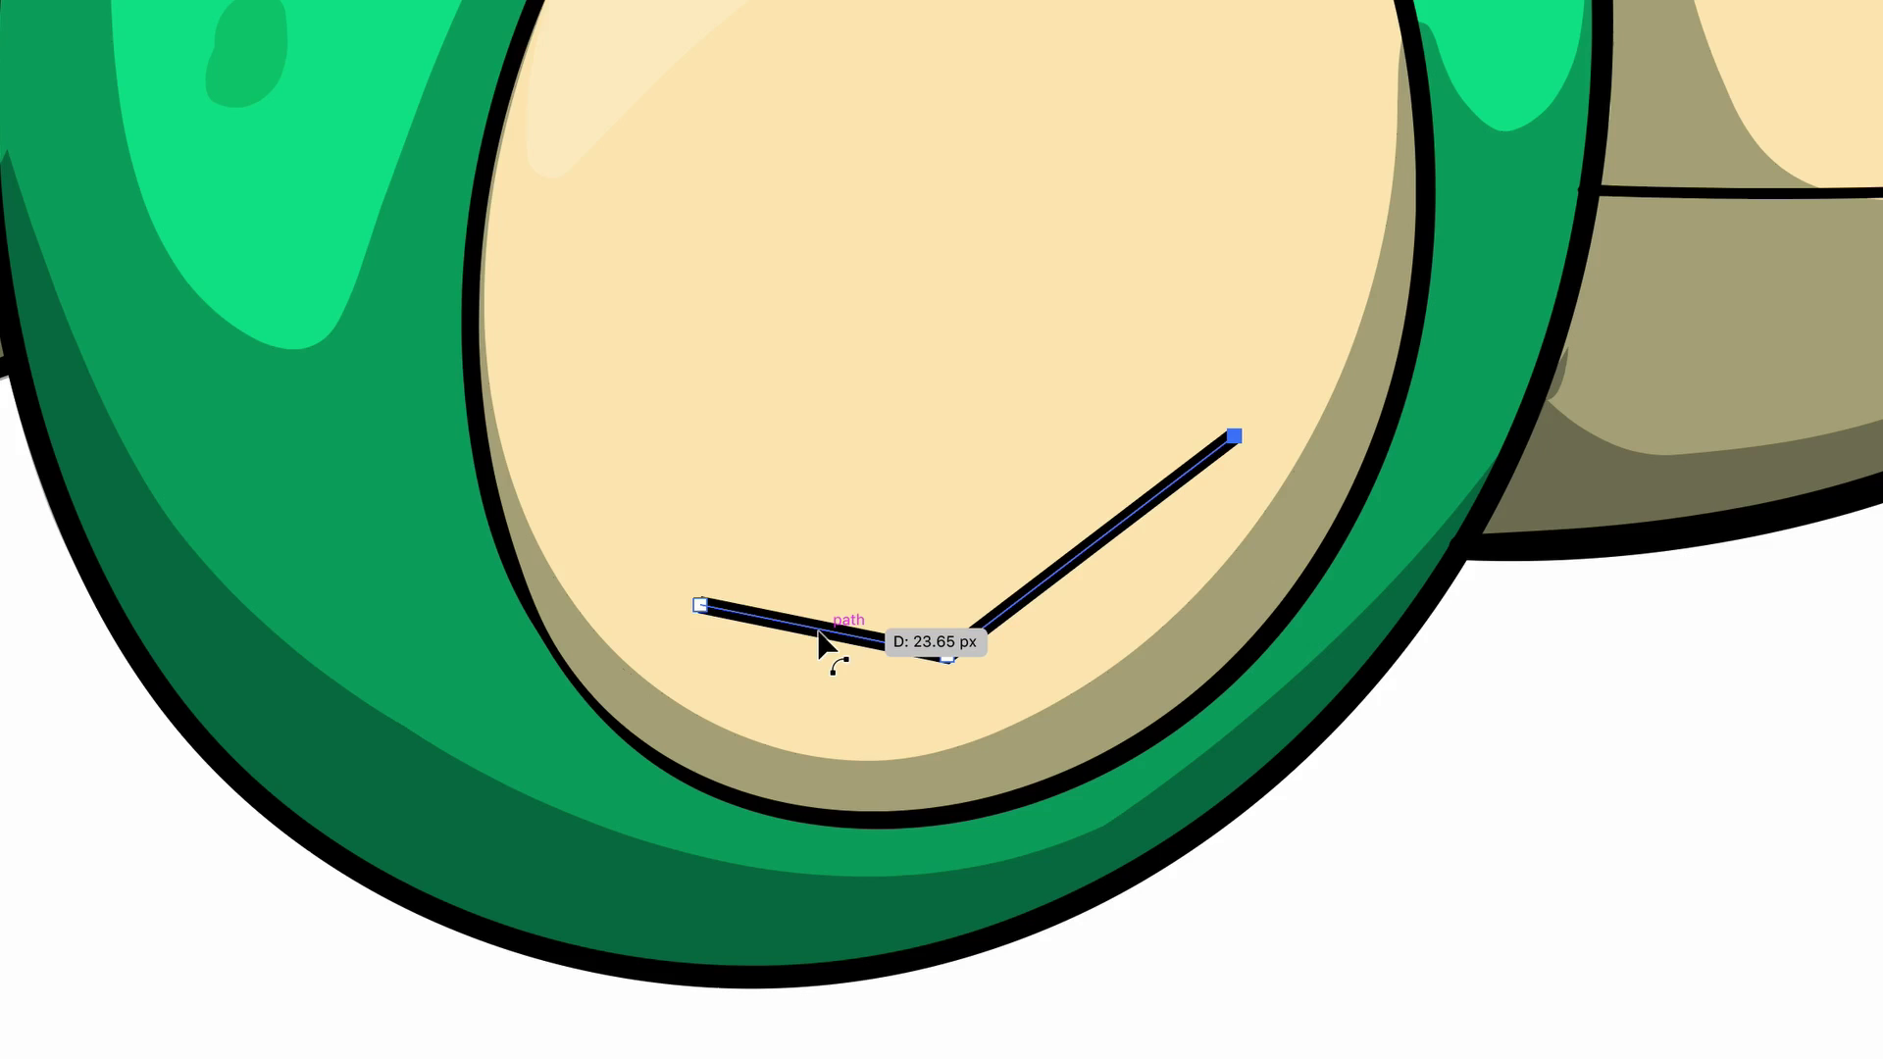
{"action": "left_click_drag", "start_coordinate": [824, 651], "coordinate": [826, 676]}
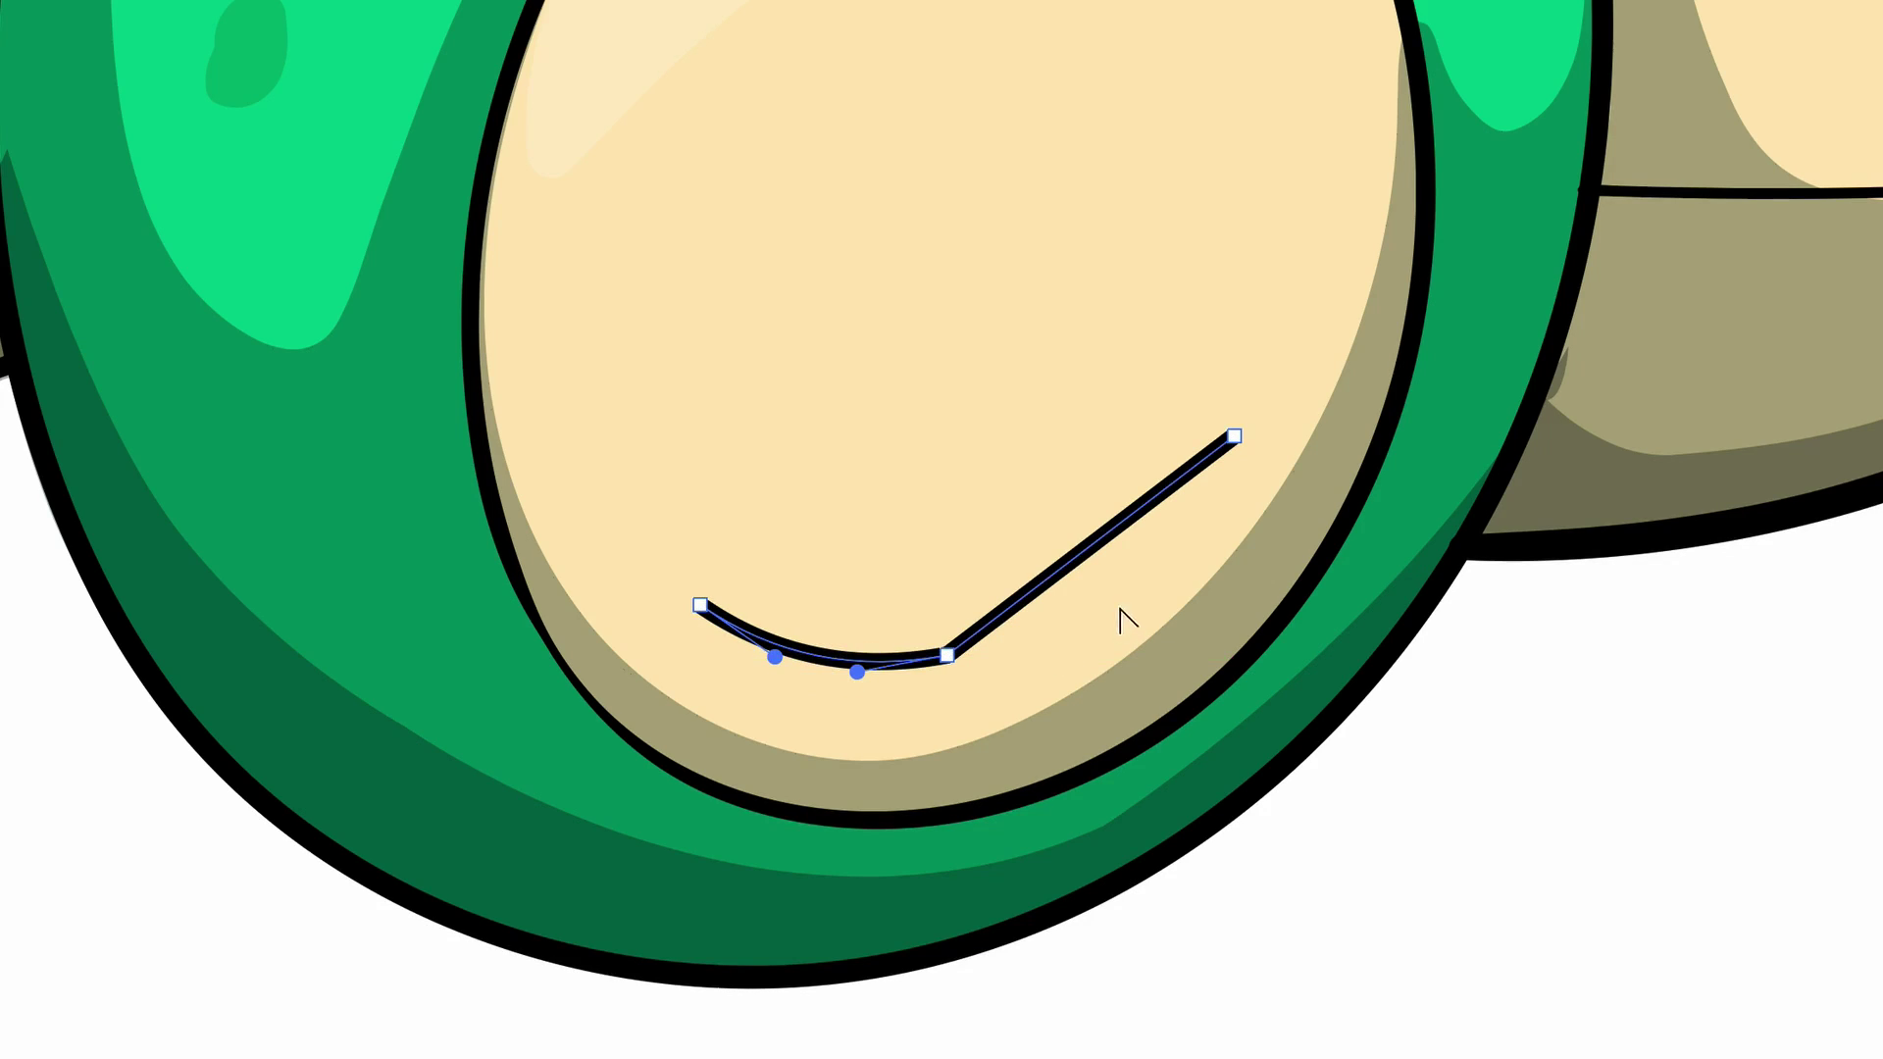
{"action": "mouse_move", "coordinate": [1094, 556]}
{"action": "left_mouse_down"}
{"action": "mouse_move", "coordinate": [1135, 589]}
{"action": "mouse_move", "coordinate": [1109, 608]}
{"action": "left_mouse_up"}
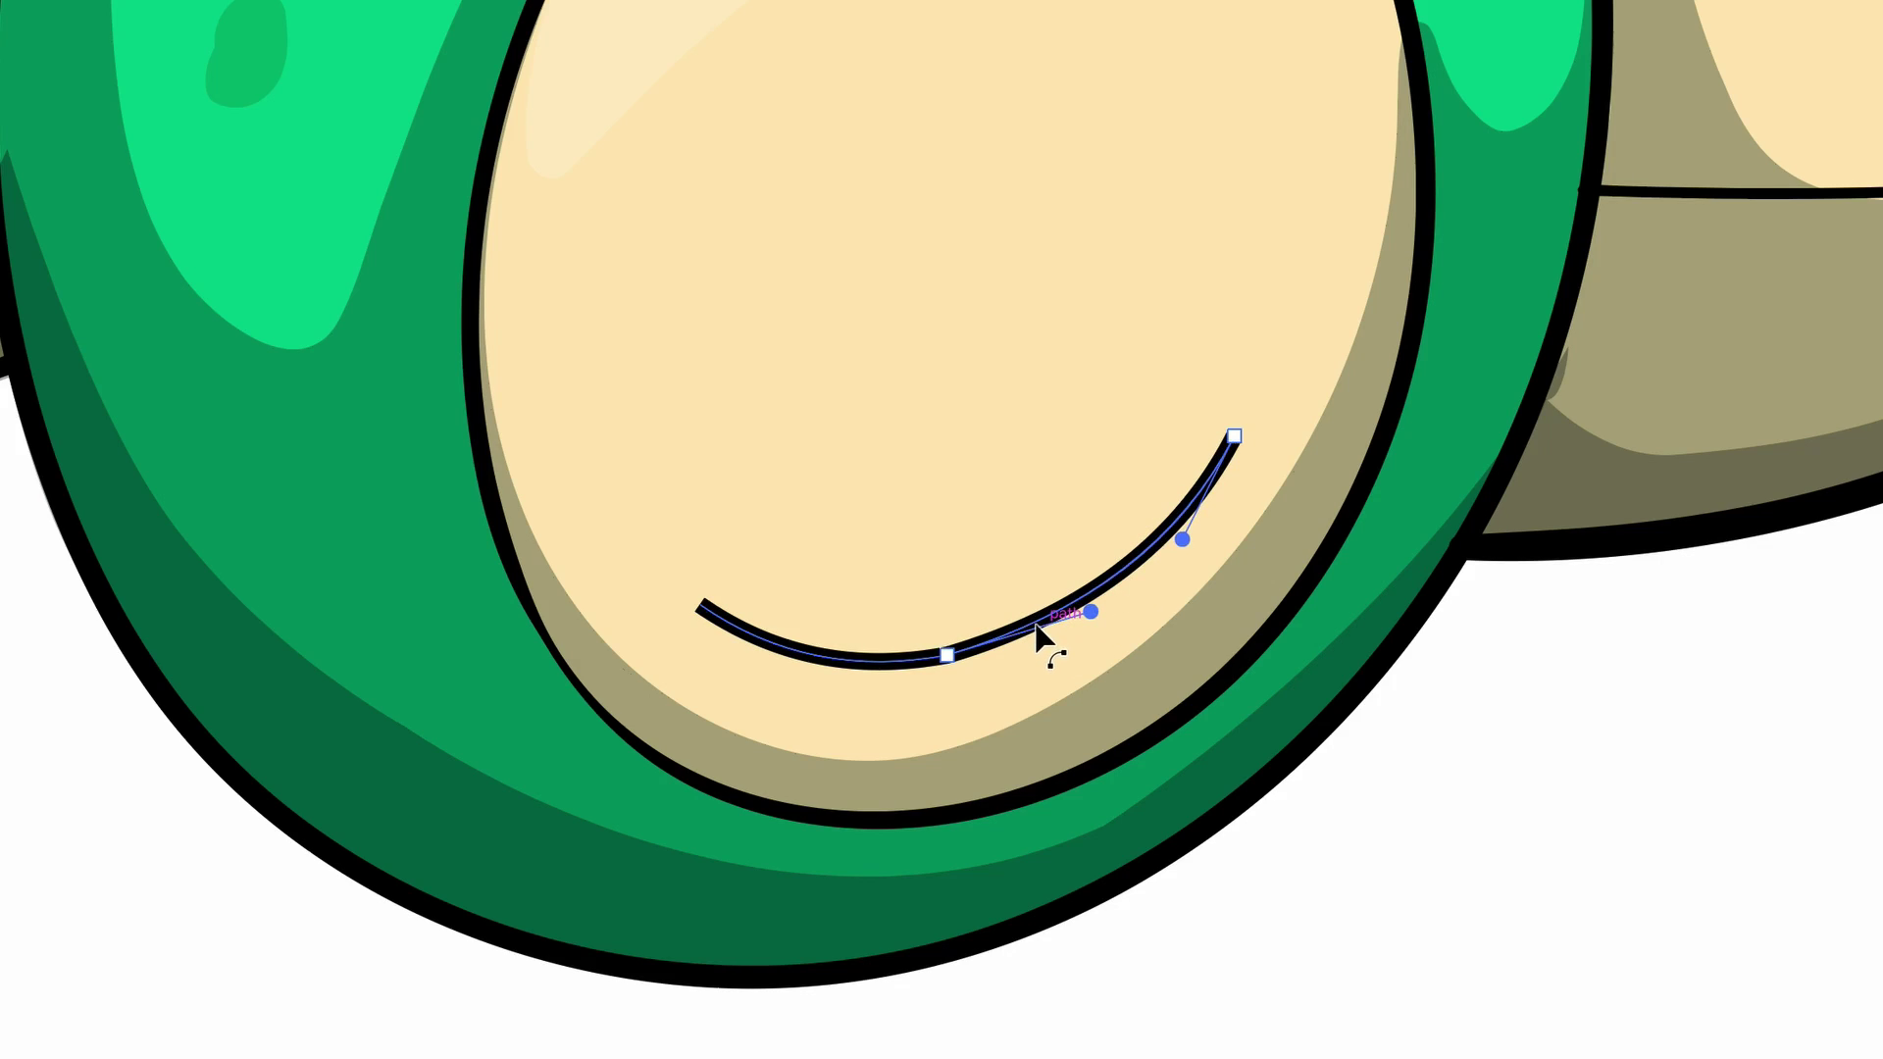
{"action": "key", "text": "p"}
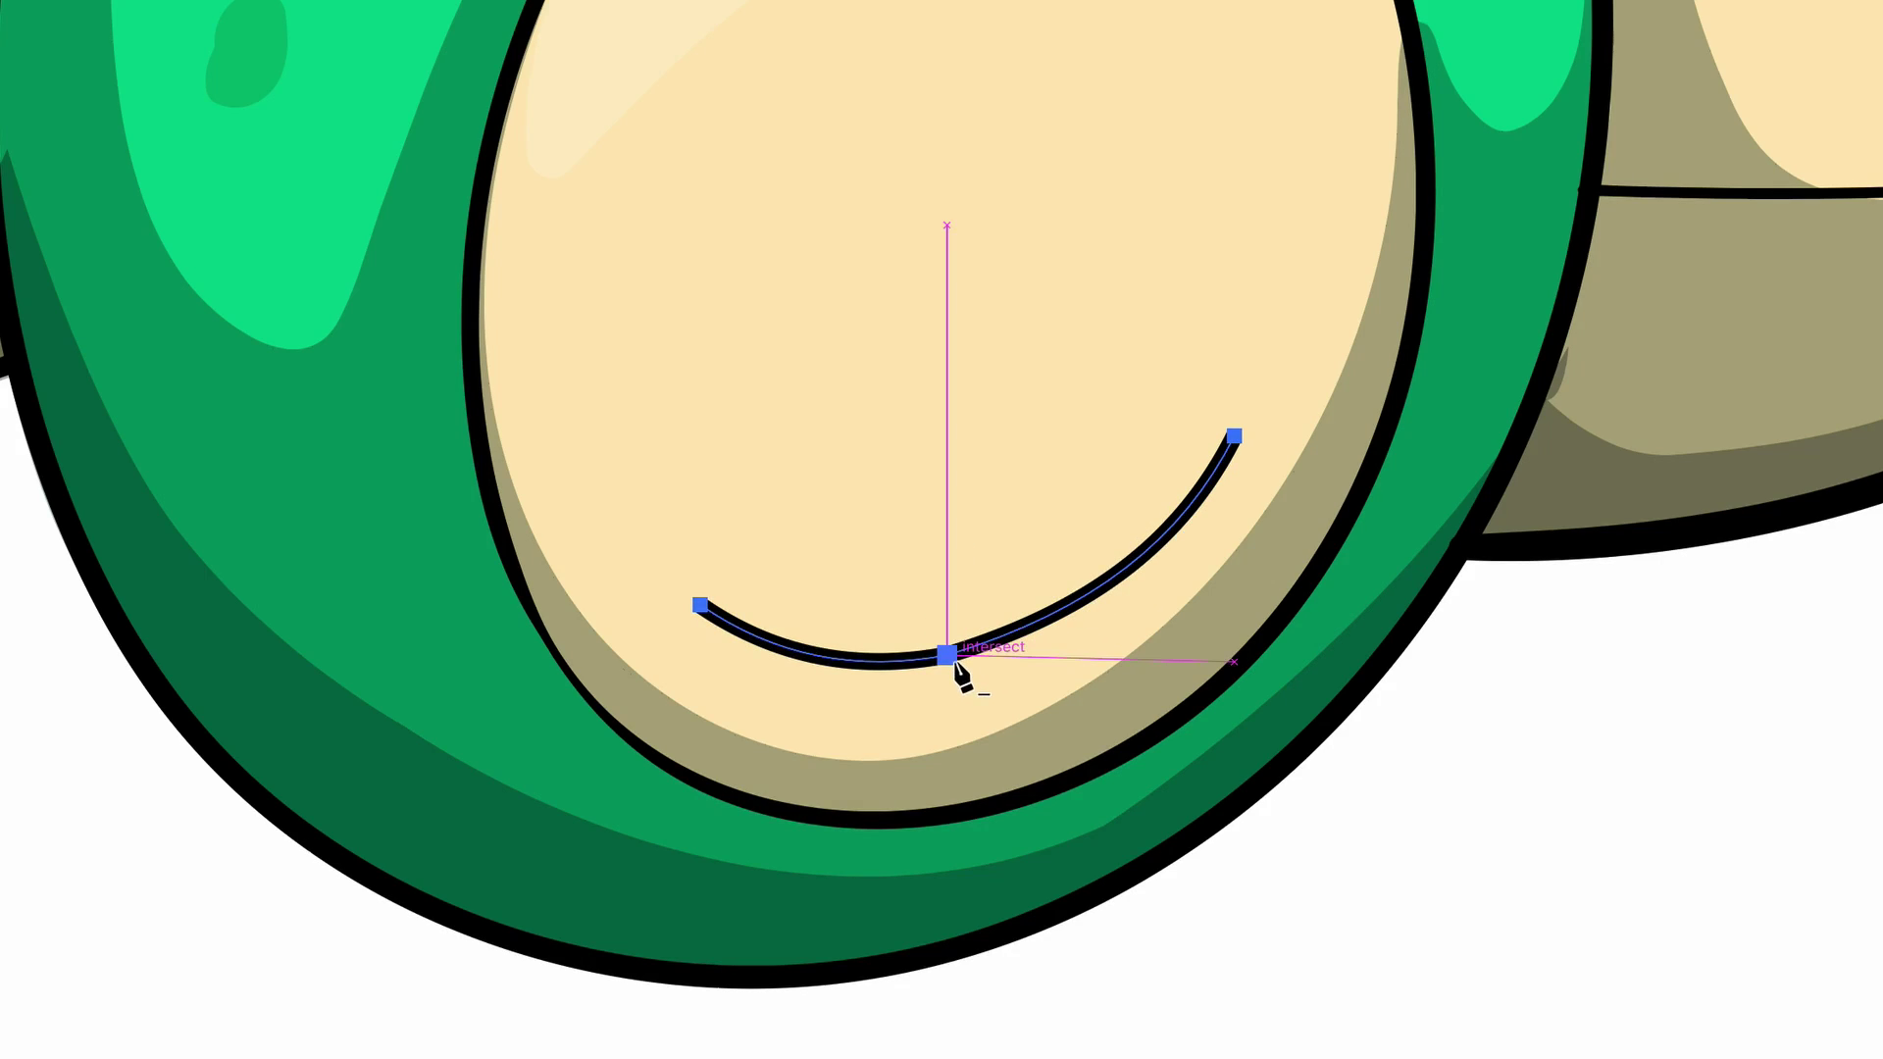
{"action": "key", "text": "a"}
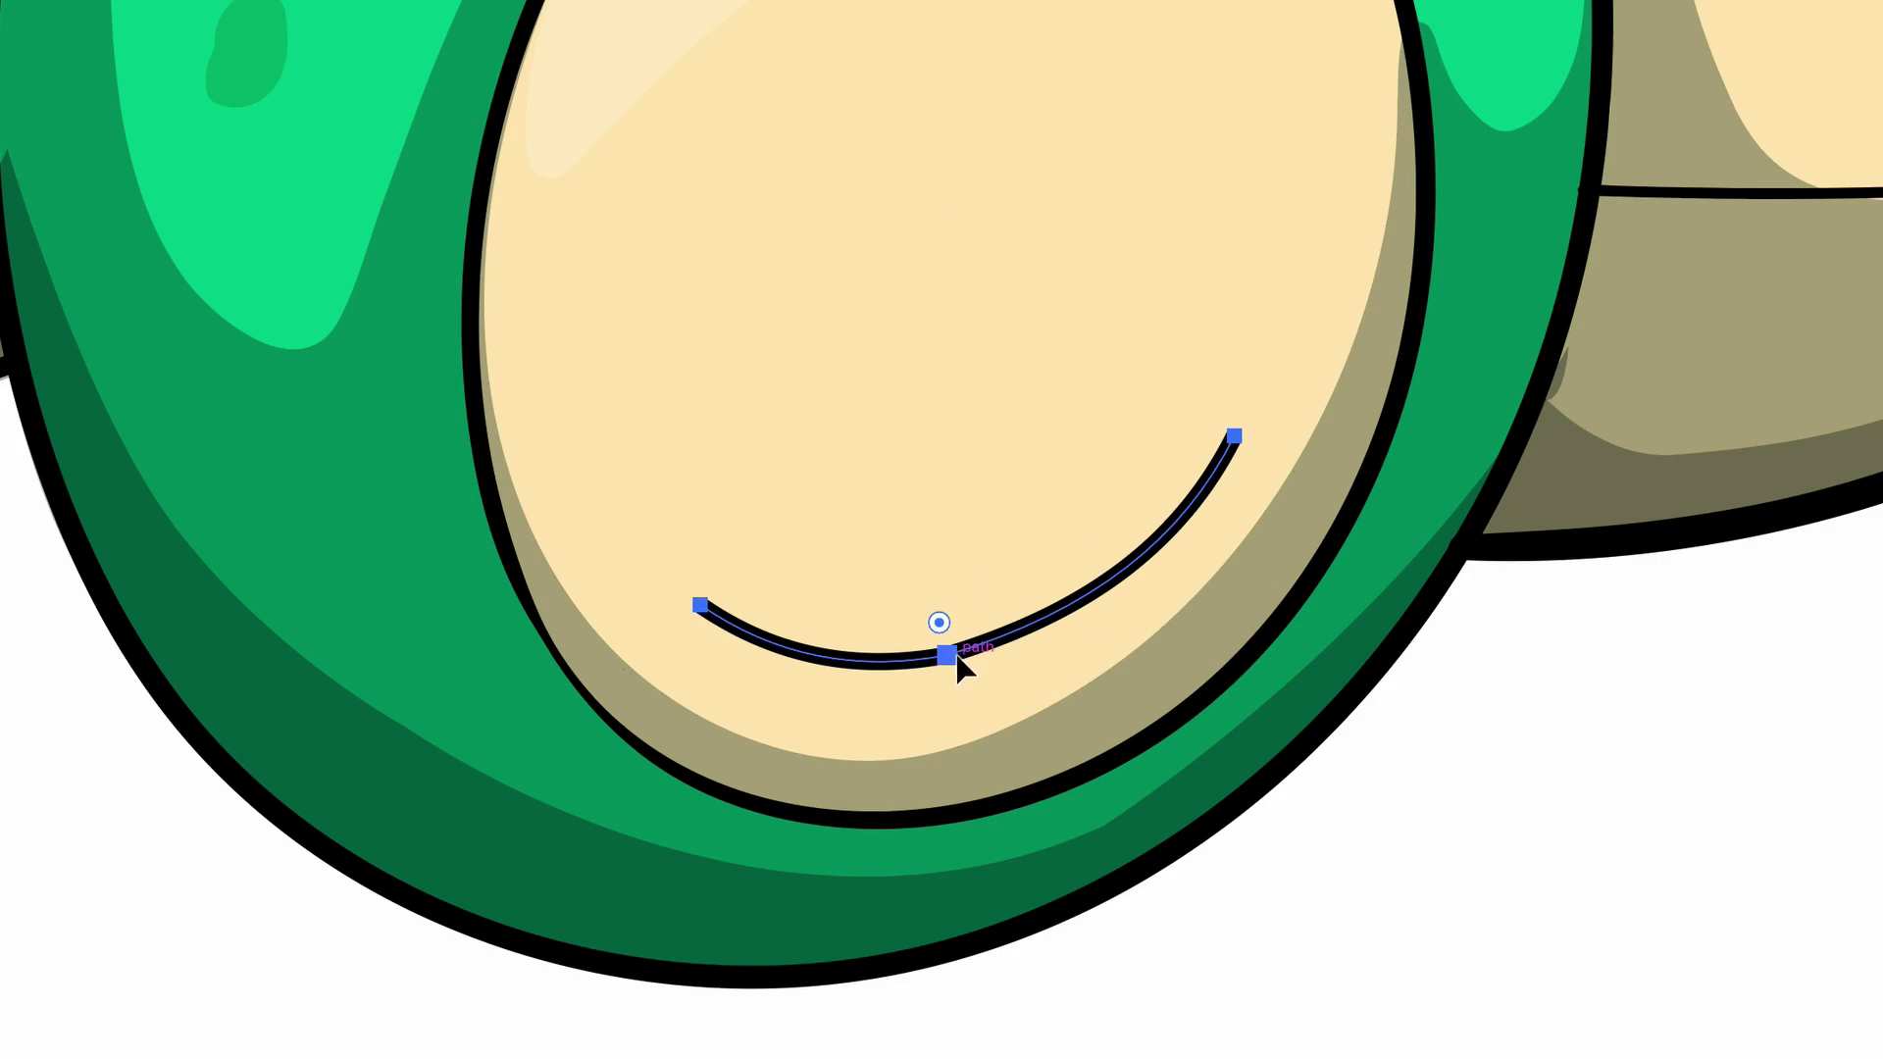
{"action": "left_click_drag", "start_coordinate": [956, 655], "coordinate": [982, 662]}
{"action": "left_click", "coordinate": [977, 660]}
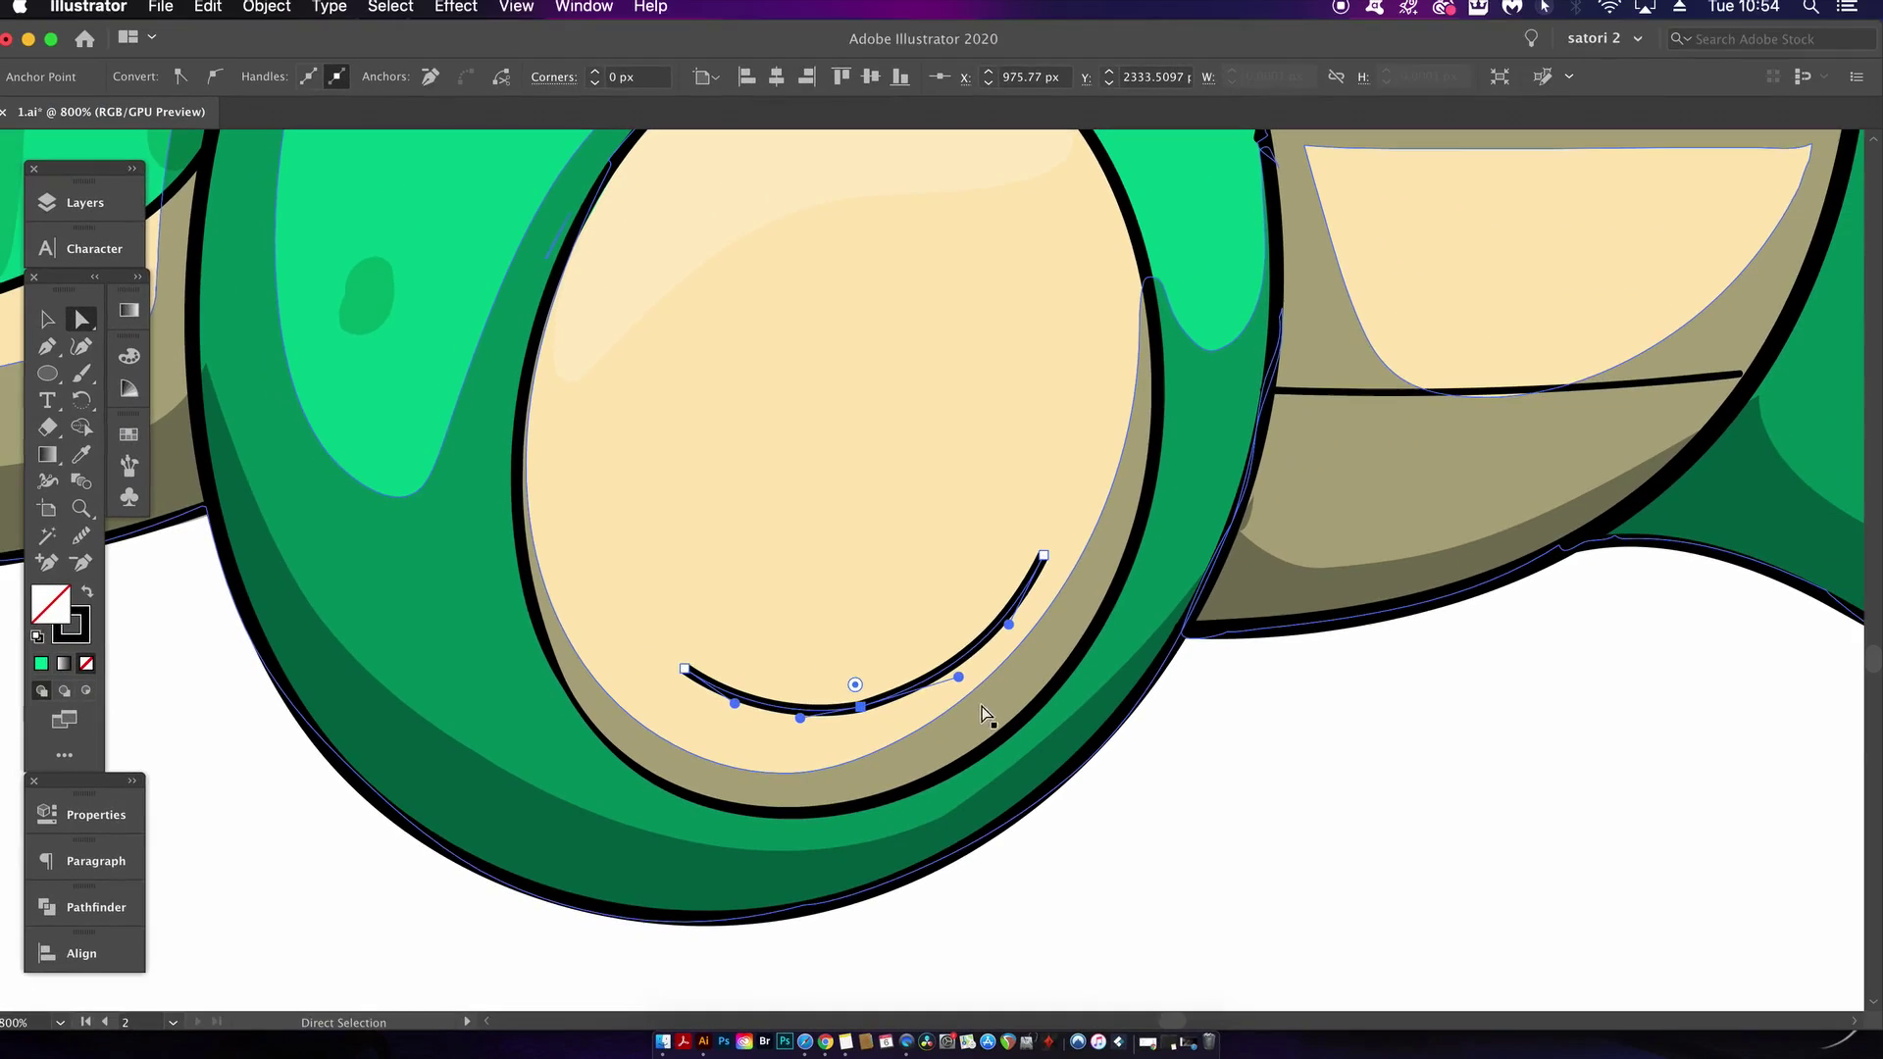
Smooth the curved line on the foot pad with the Smooth tool and deselect it
{"action": "left_click", "coordinate": [85, 538]}
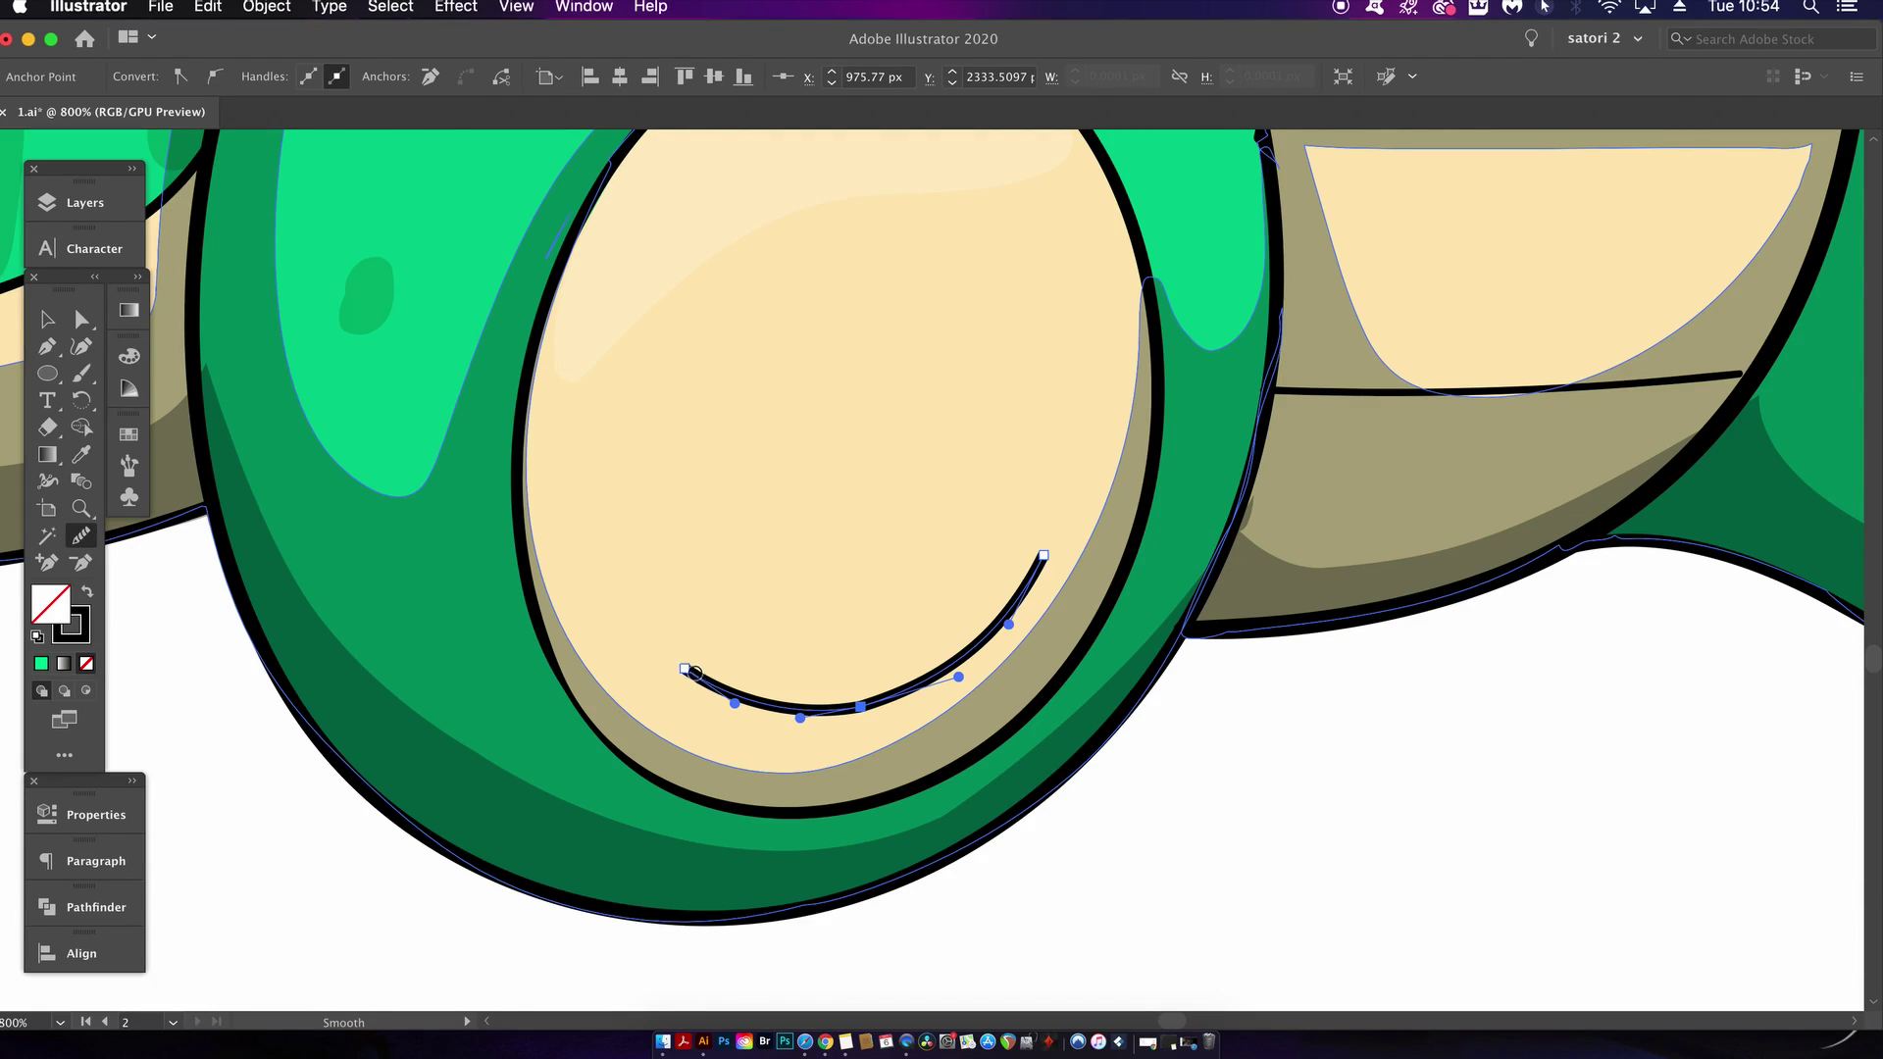
{"action": "mouse_move", "coordinate": [831, 708]}
{"action": "left_mouse_down"}
{"action": "mouse_move", "coordinate": [913, 708]}
{"action": "mouse_move", "coordinate": [1056, 603]}
{"action": "left_mouse_up"}
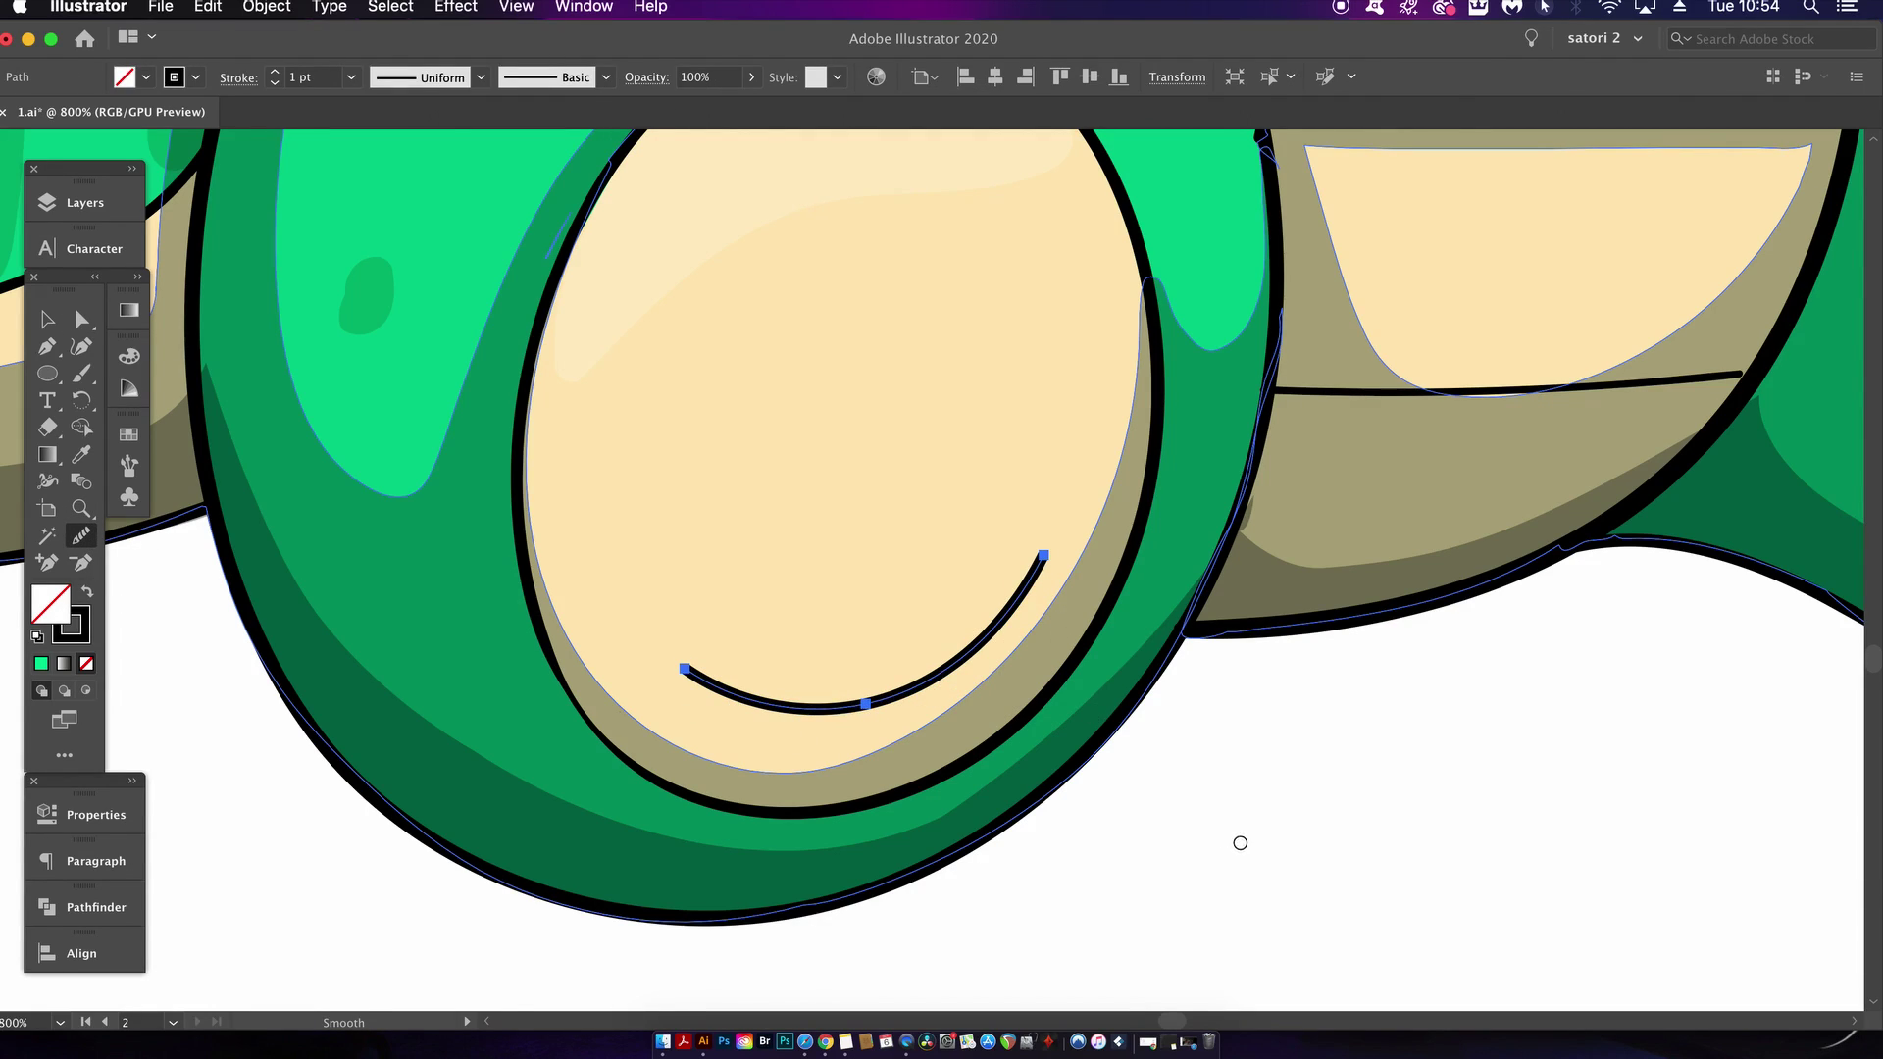
{"action": "key", "text": "v"}
{"action": "left_click", "coordinate": [1309, 874]}
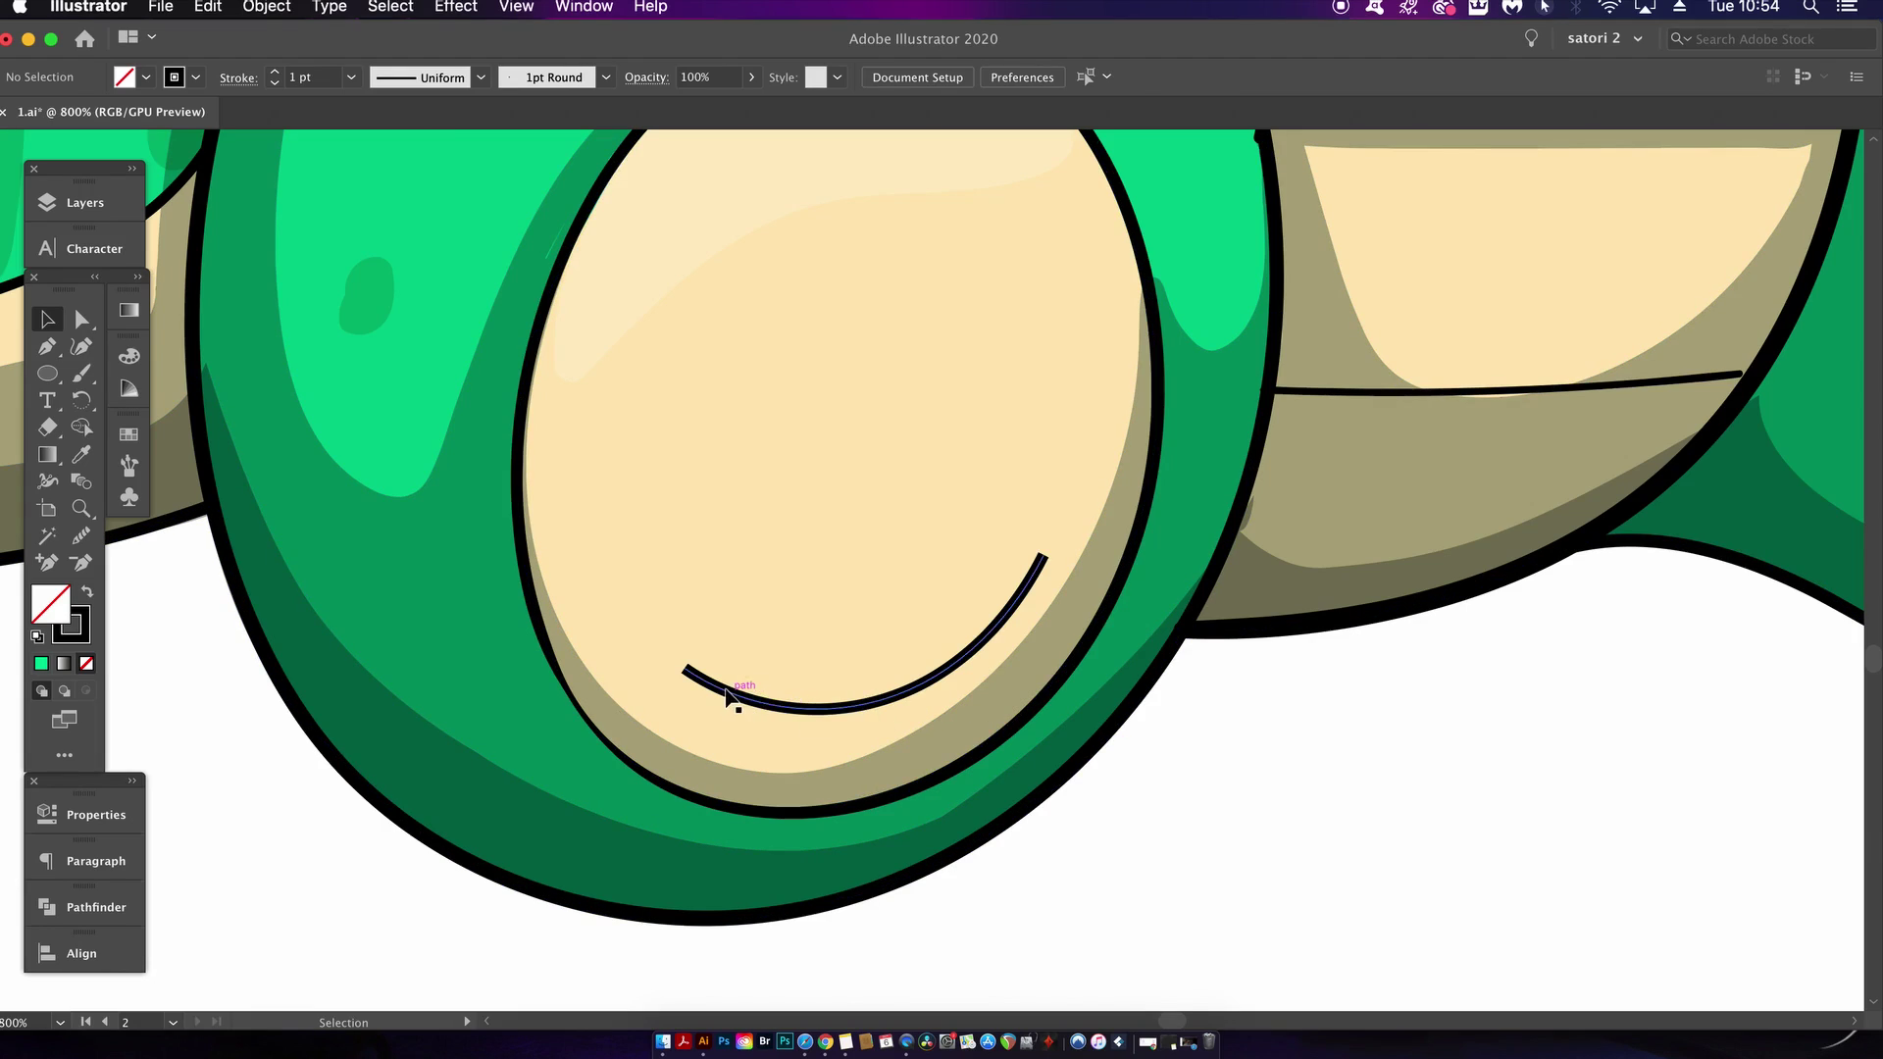
Give the foot pad's curved line round stroke caps and deselect it
{"action": "left_click", "coordinate": [729, 700]}
{"action": "left_click", "coordinate": [603, 7]}
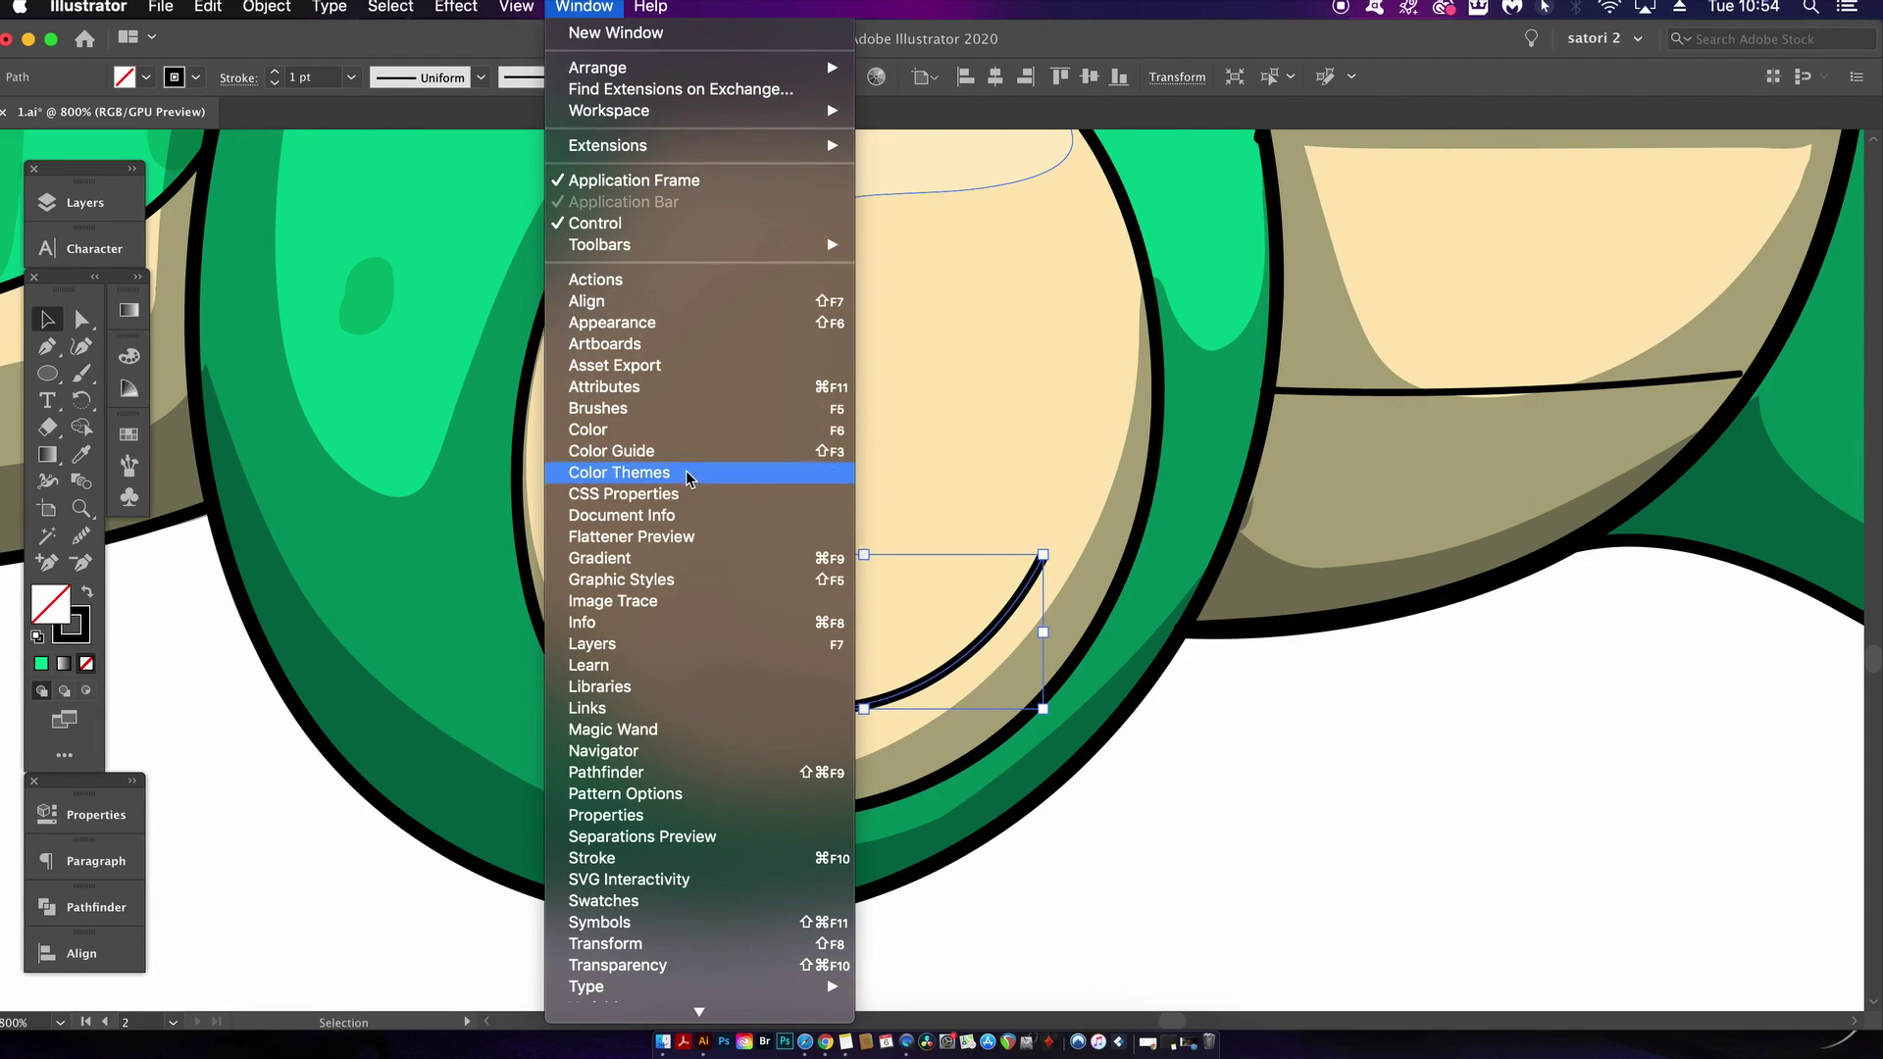
{"action": "left_click", "coordinate": [713, 858]}
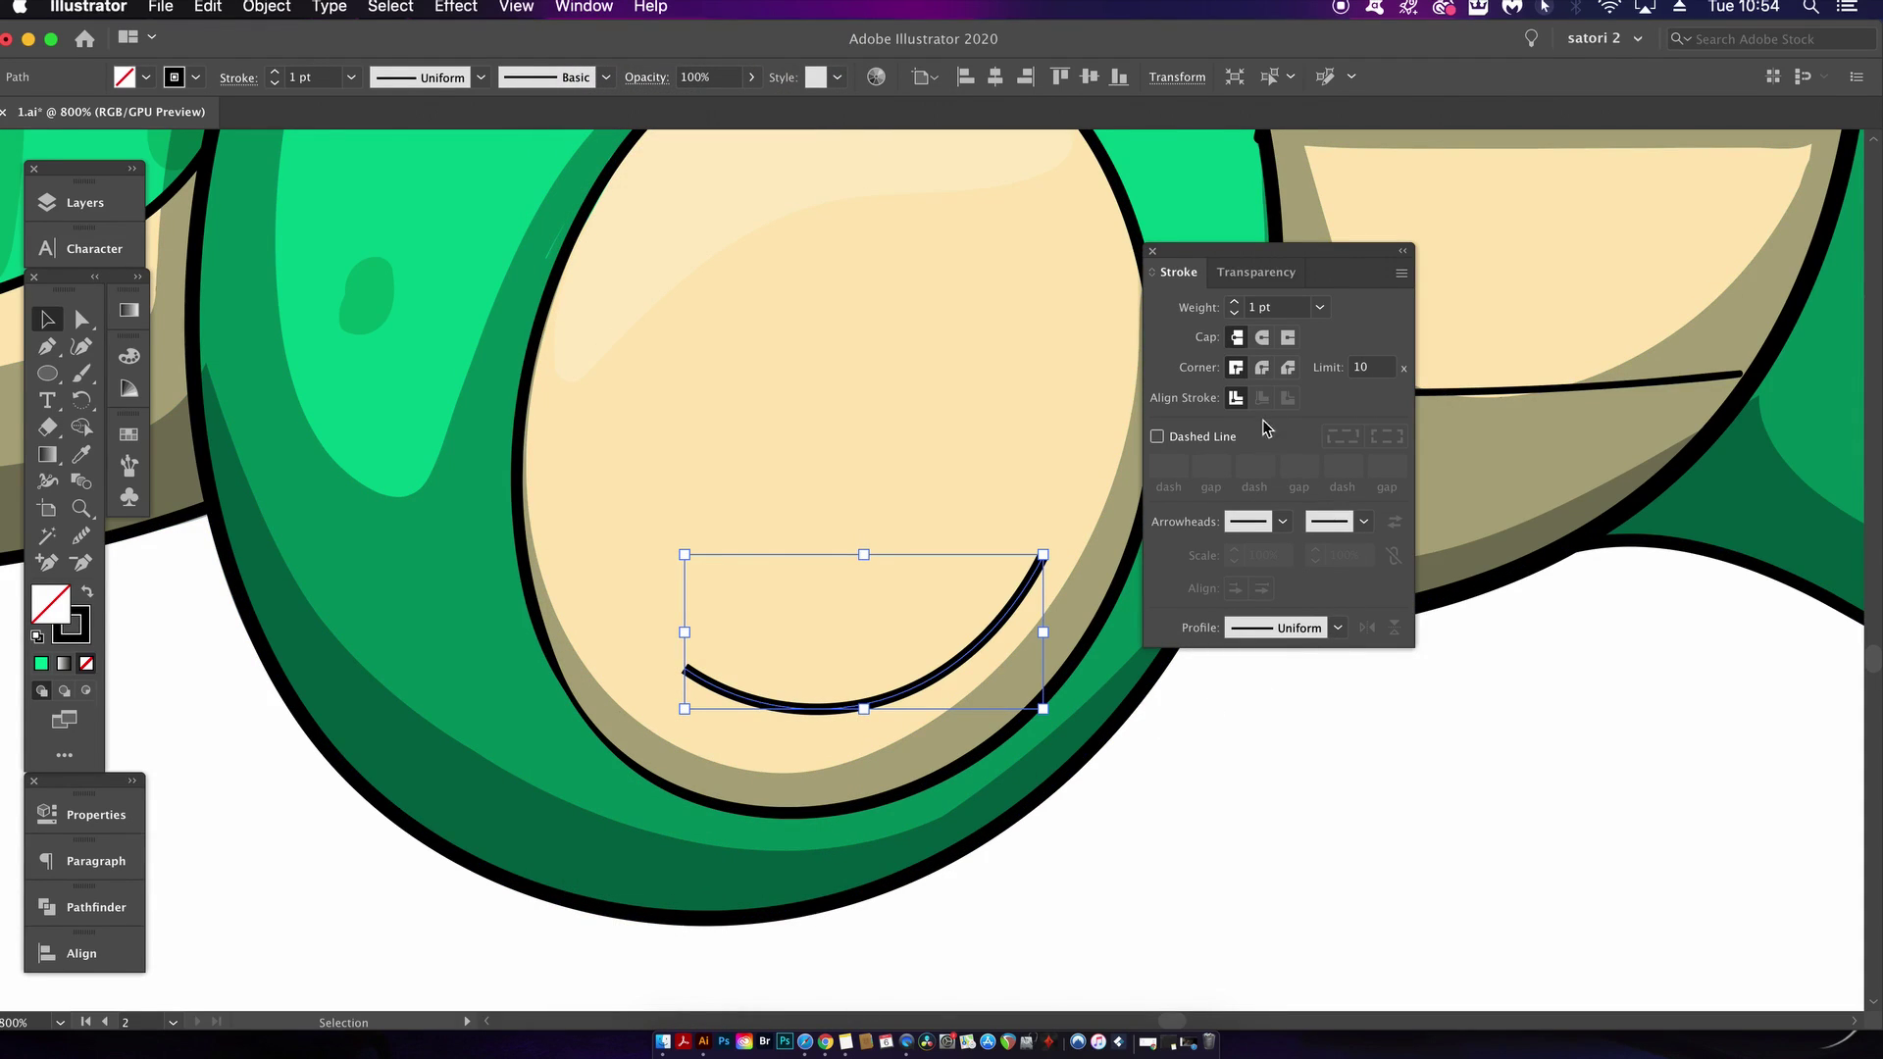
{"action": "left_click", "coordinate": [1261, 341]}
{"action": "left_click", "coordinate": [1265, 867]}
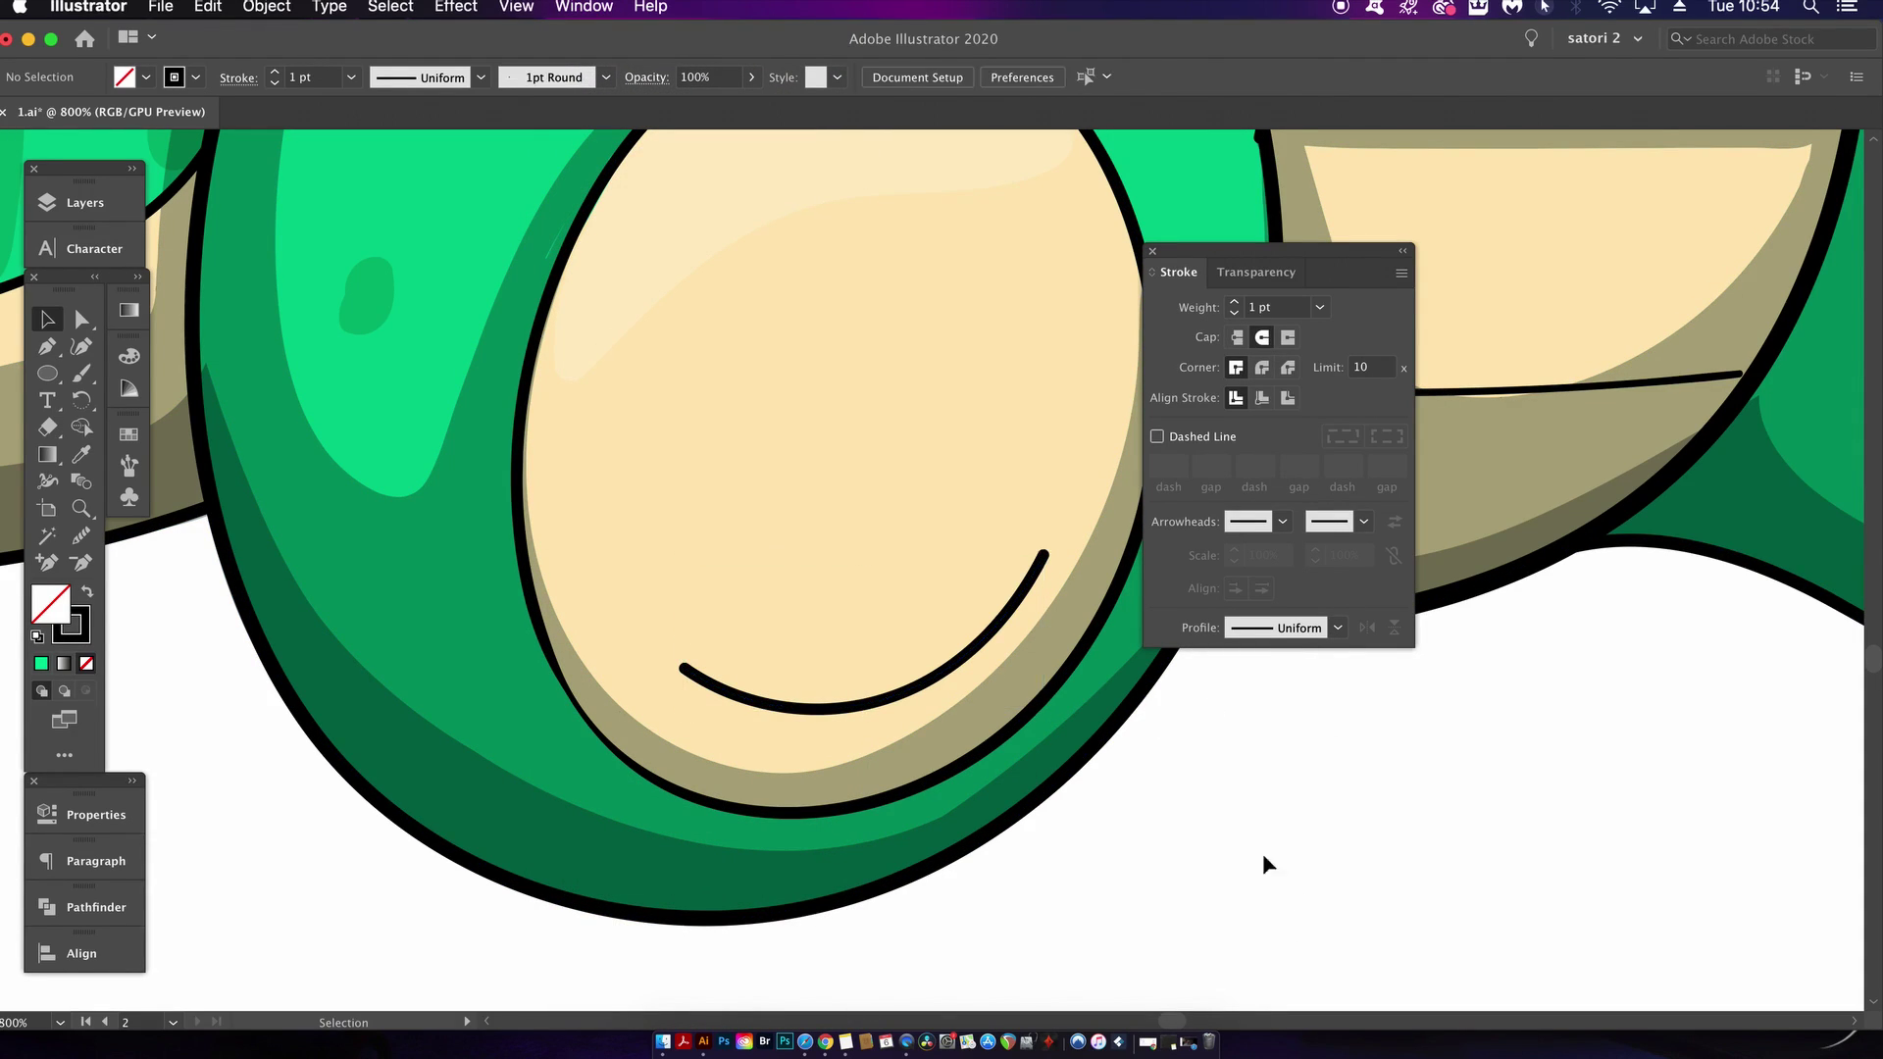
Reselect the foot pad's curved line, then collapse the Stroke and Transparency panel group and dock it under the secondary tool column
{"action": "left_click", "coordinate": [919, 684]}
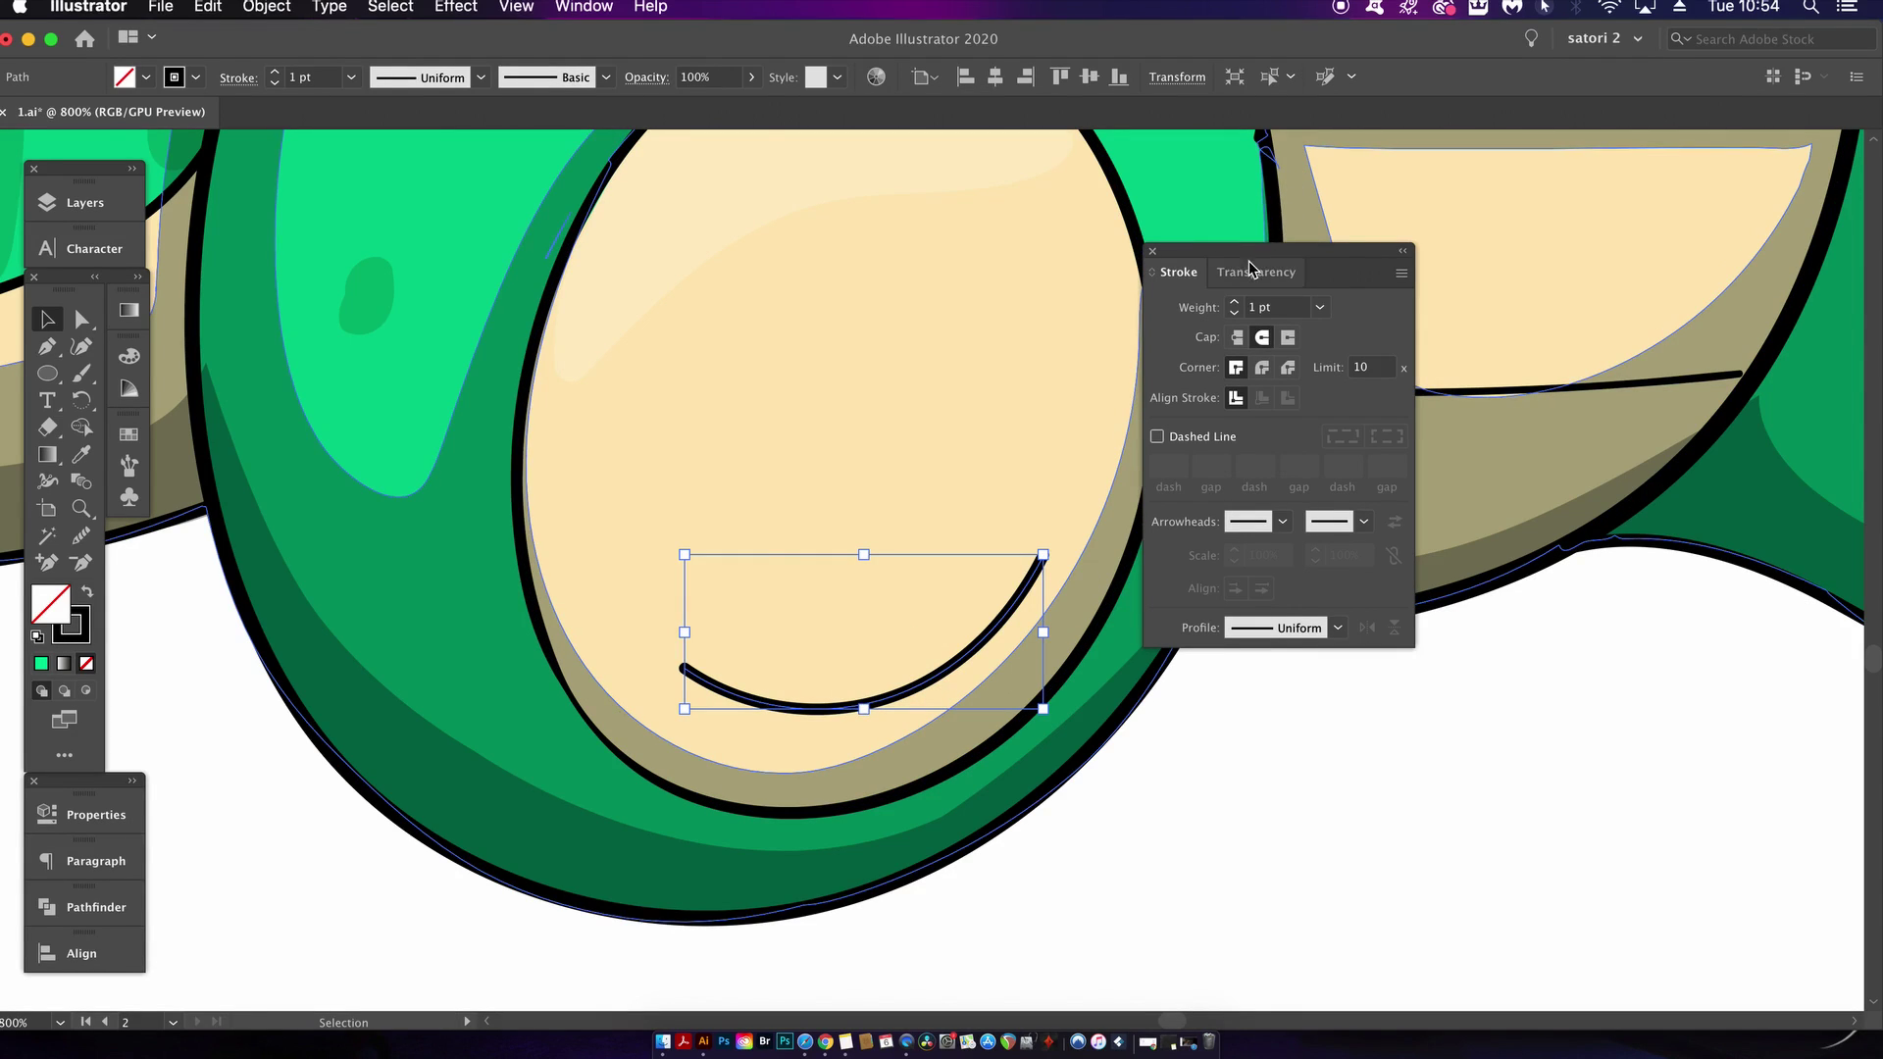
{"action": "left_click", "coordinate": [1402, 251]}
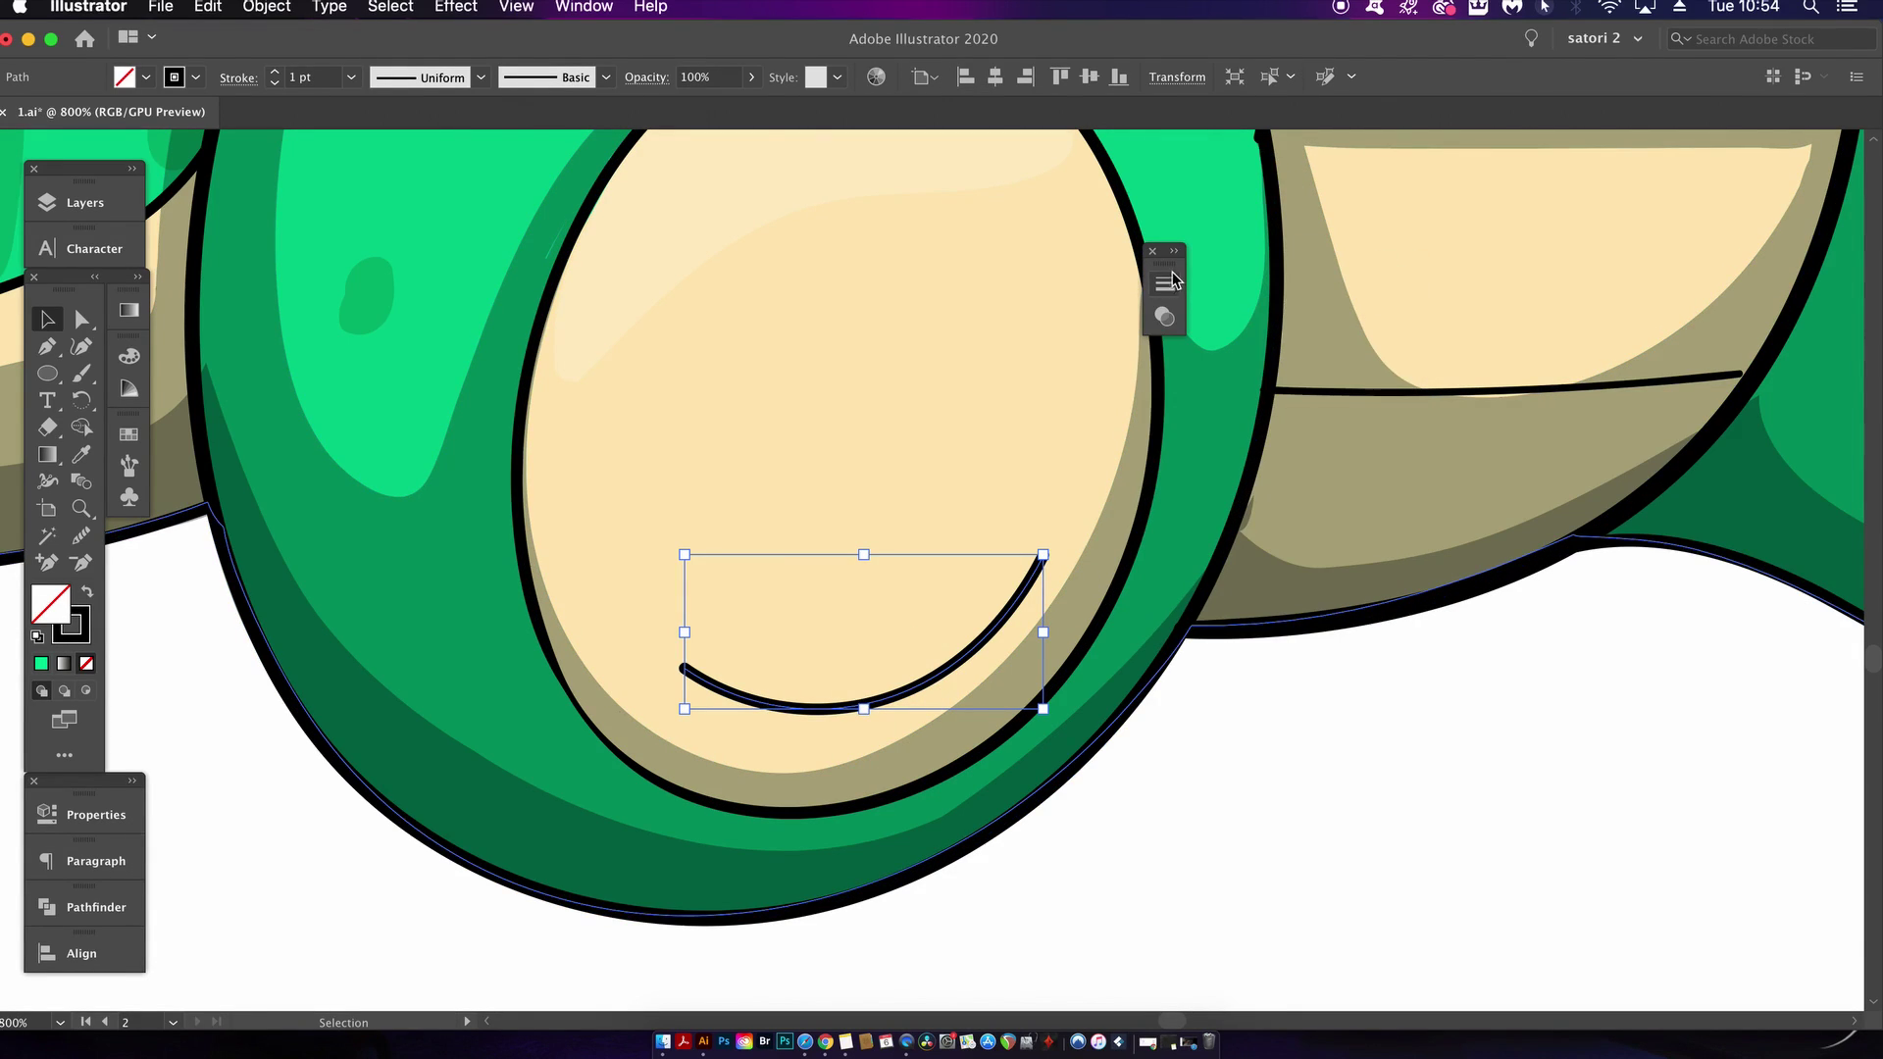
{"action": "mouse_move", "coordinate": [1172, 277]}
{"action": "left_mouse_down"}
{"action": "mouse_move", "coordinate": [777, 424]}
{"action": "mouse_move", "coordinate": [138, 554]}
{"action": "left_mouse_up"}
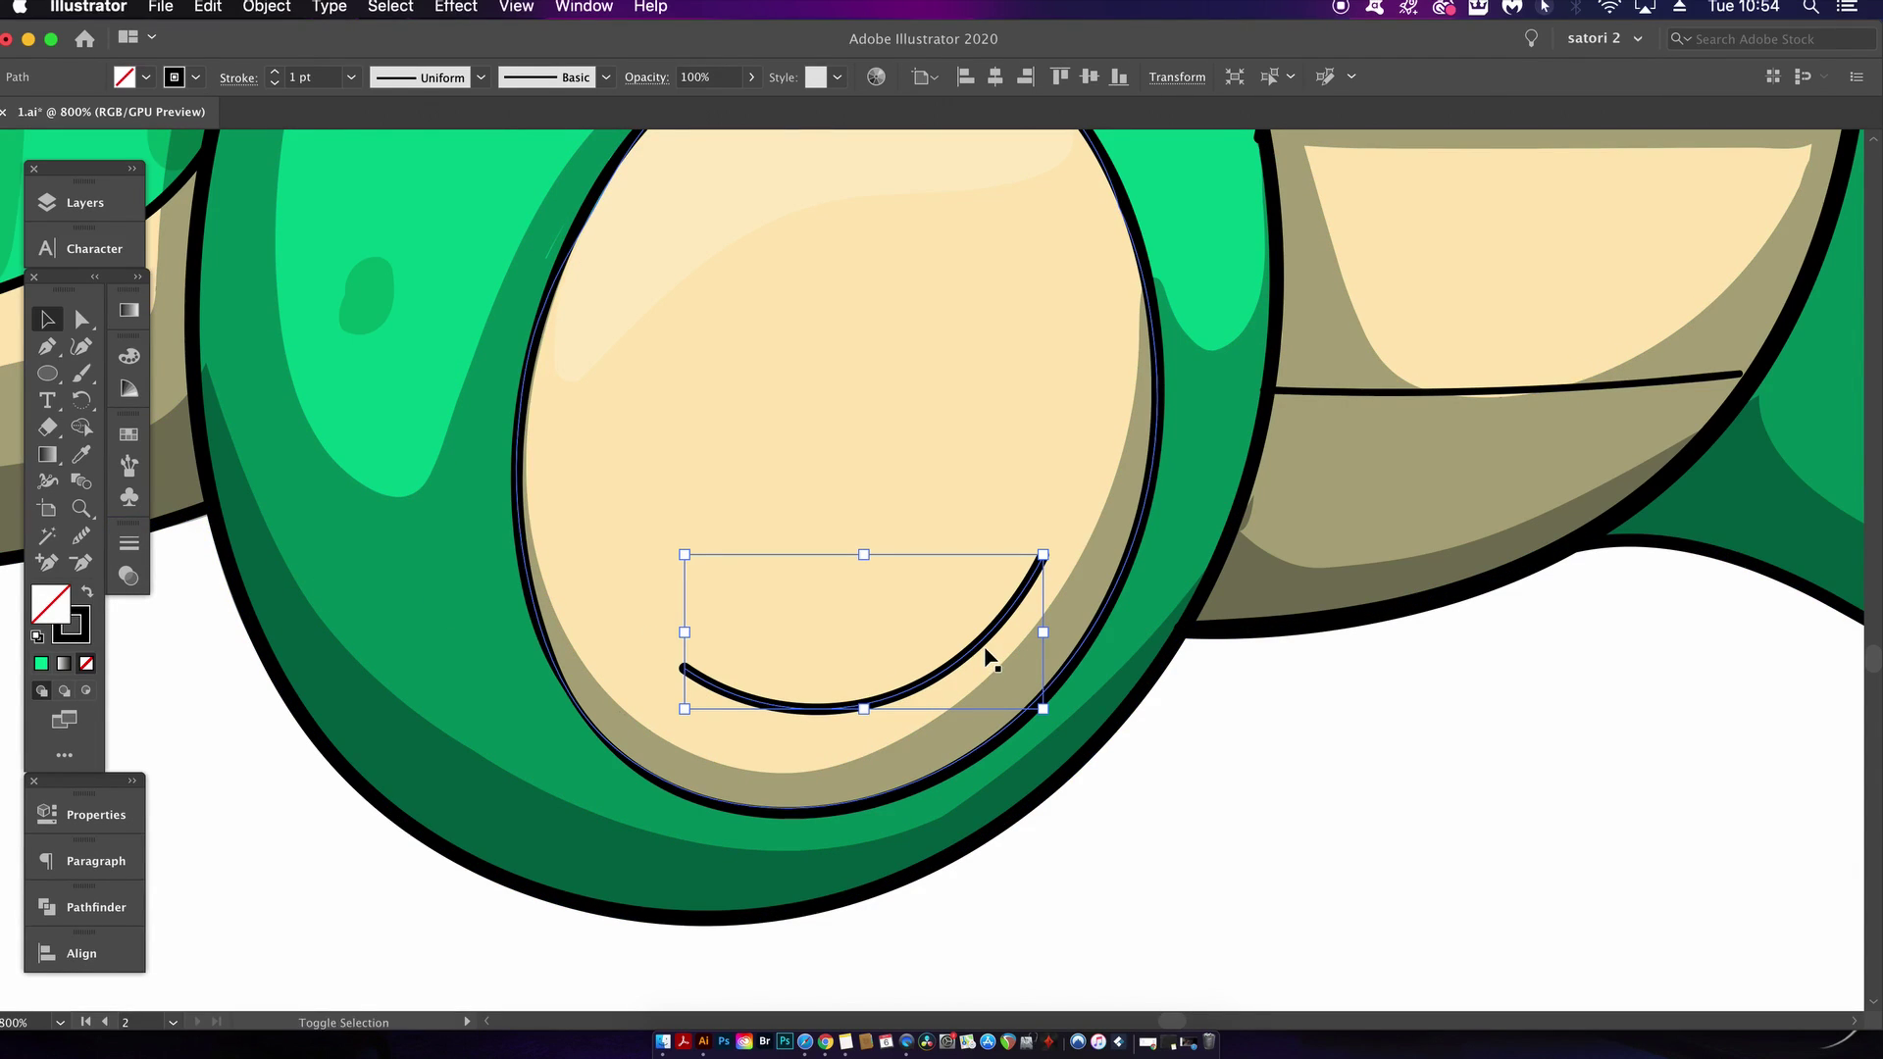
Taper the left end of the foot pad's curved line to a thinner point with the Width tool and deselect it
{"action": "key", "text": "shift+w"}
{"action": "scroll", "coordinate": [882, 710], "scroll_direction": "up", "scroll_amount": 1}
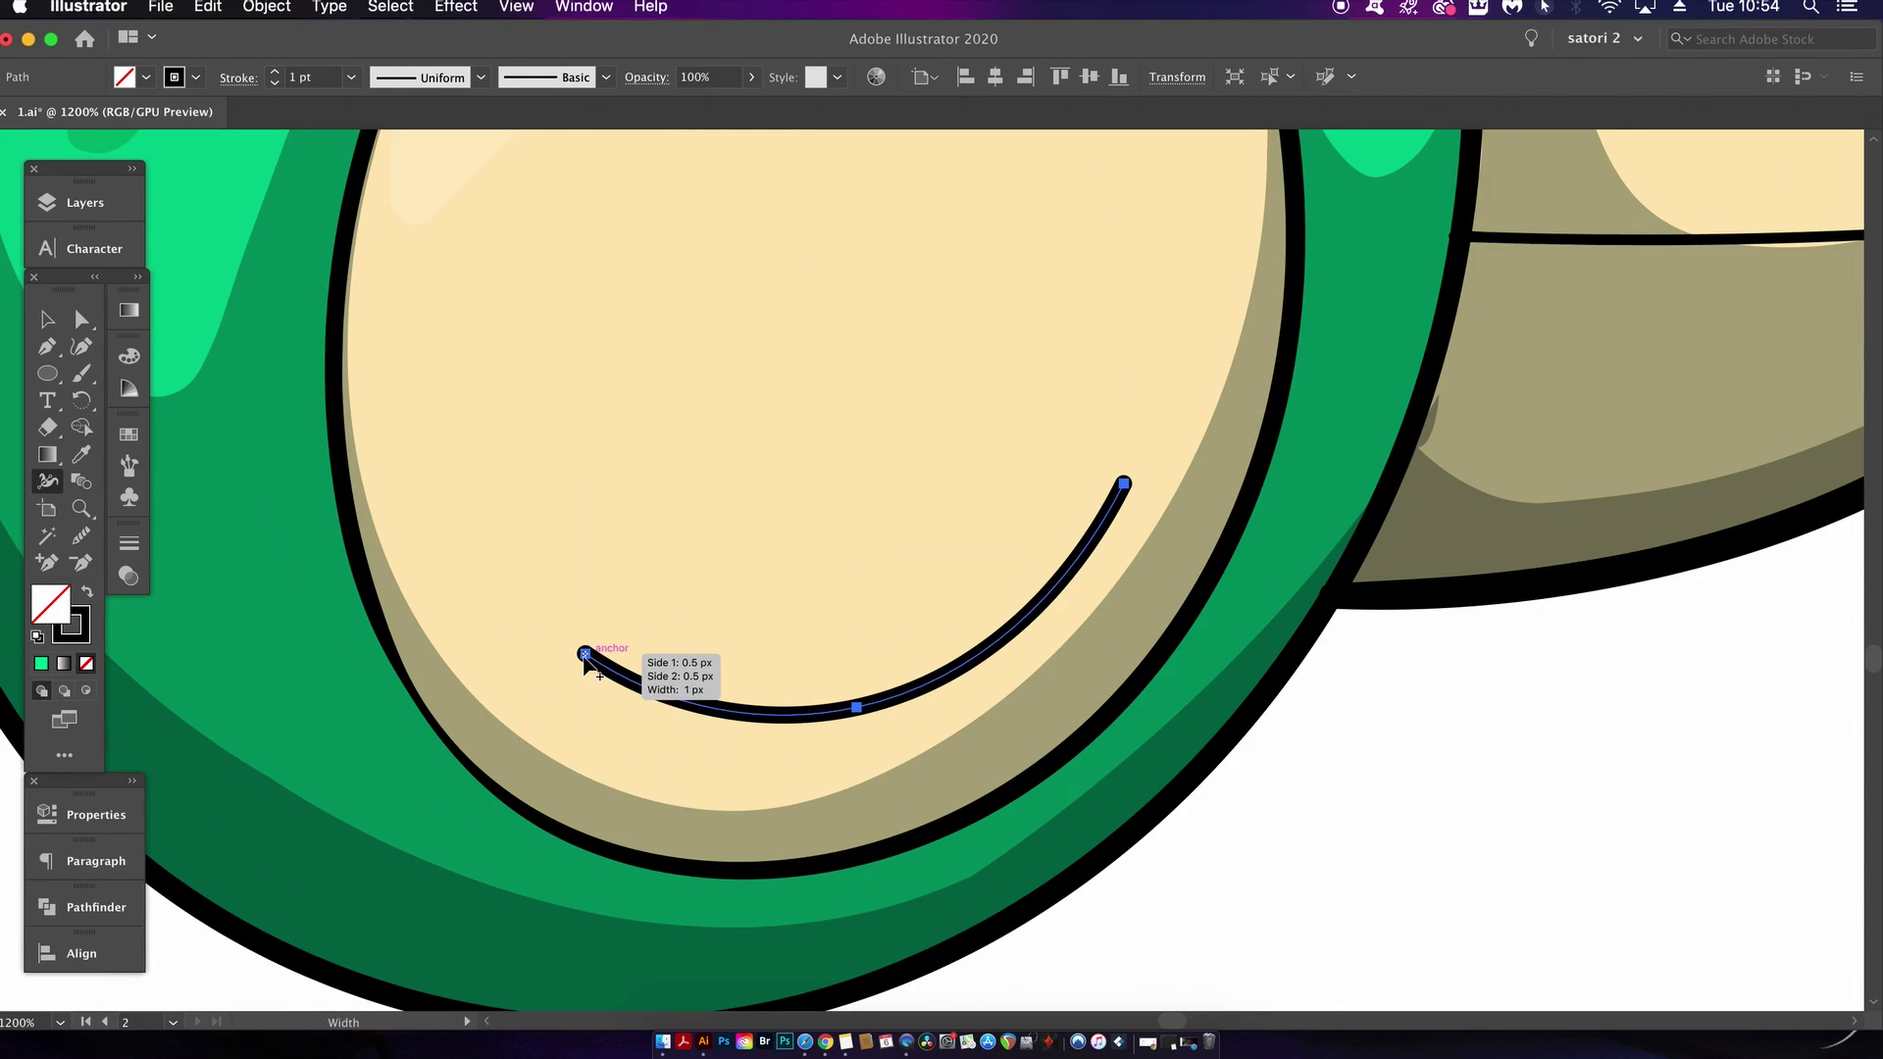
{"action": "scroll", "coordinate": [585, 654], "scroll_direction": "up", "scroll_amount": 2}
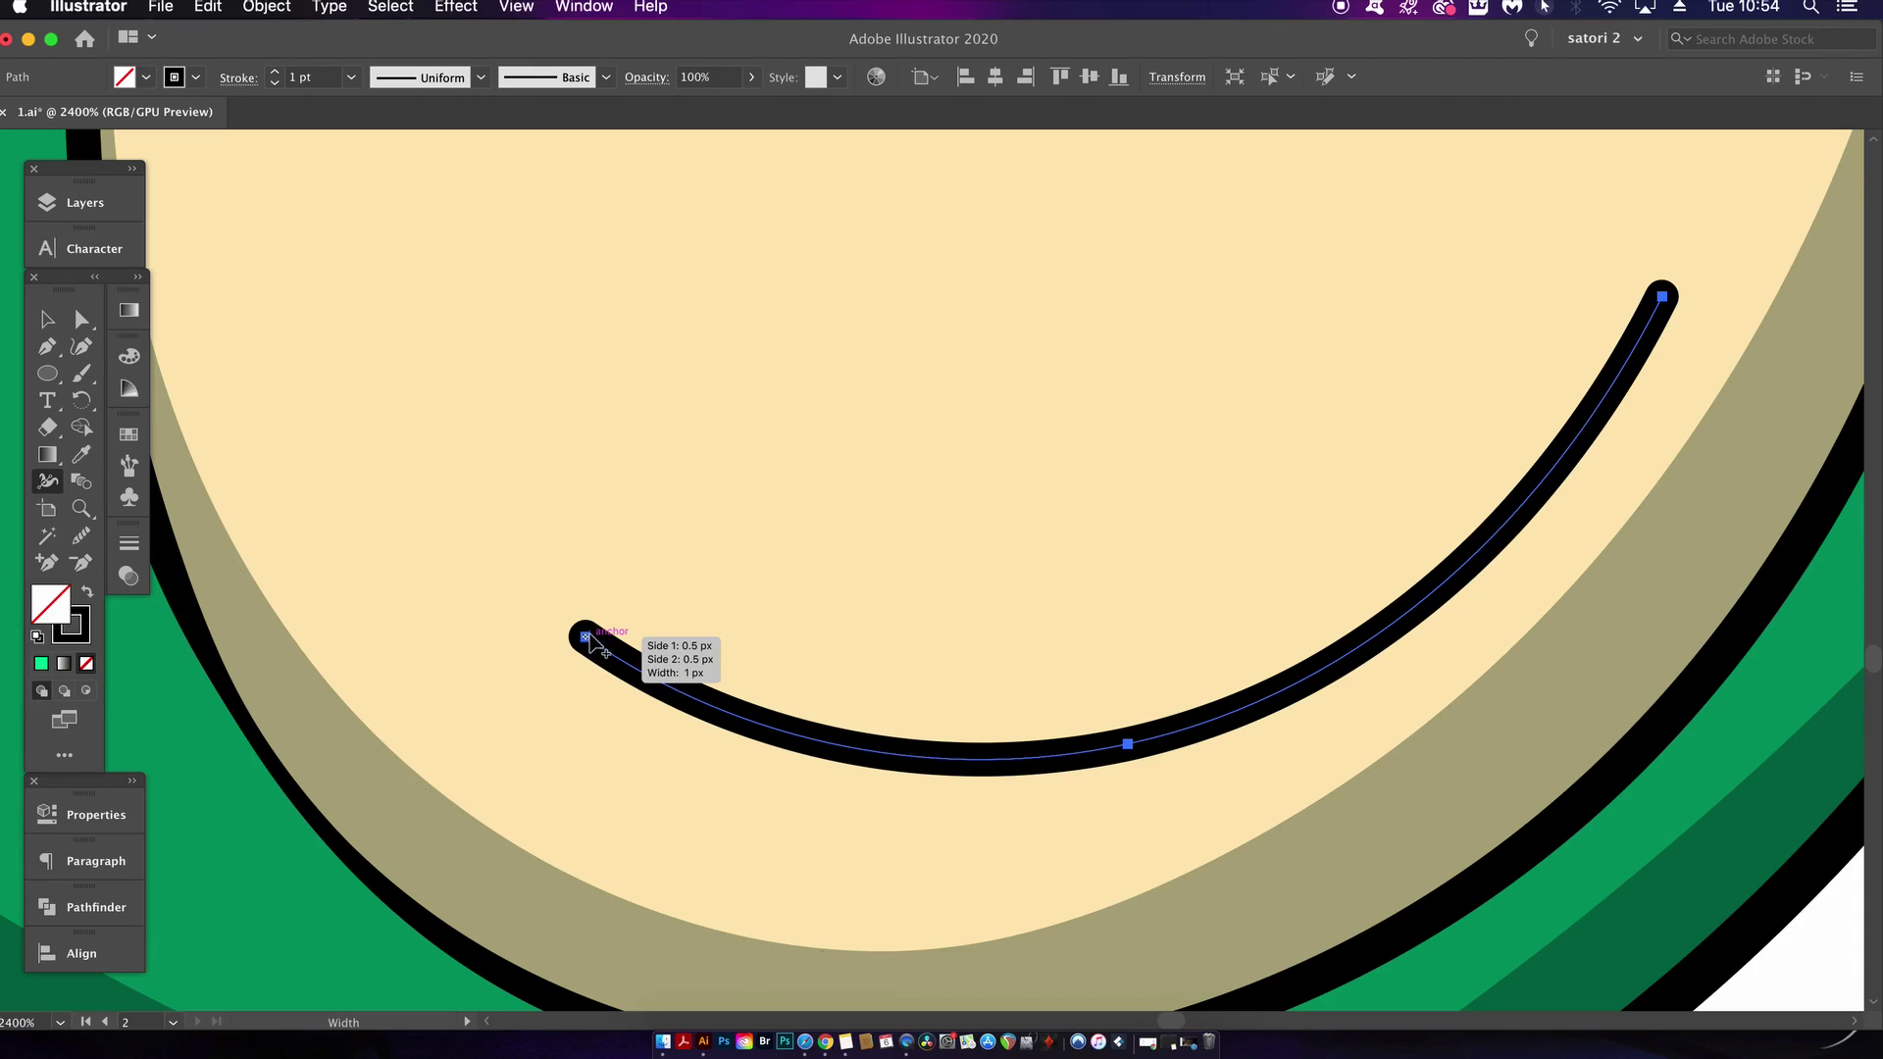
{"action": "left_click_drag", "start_coordinate": [588, 641], "coordinate": [600, 647]}
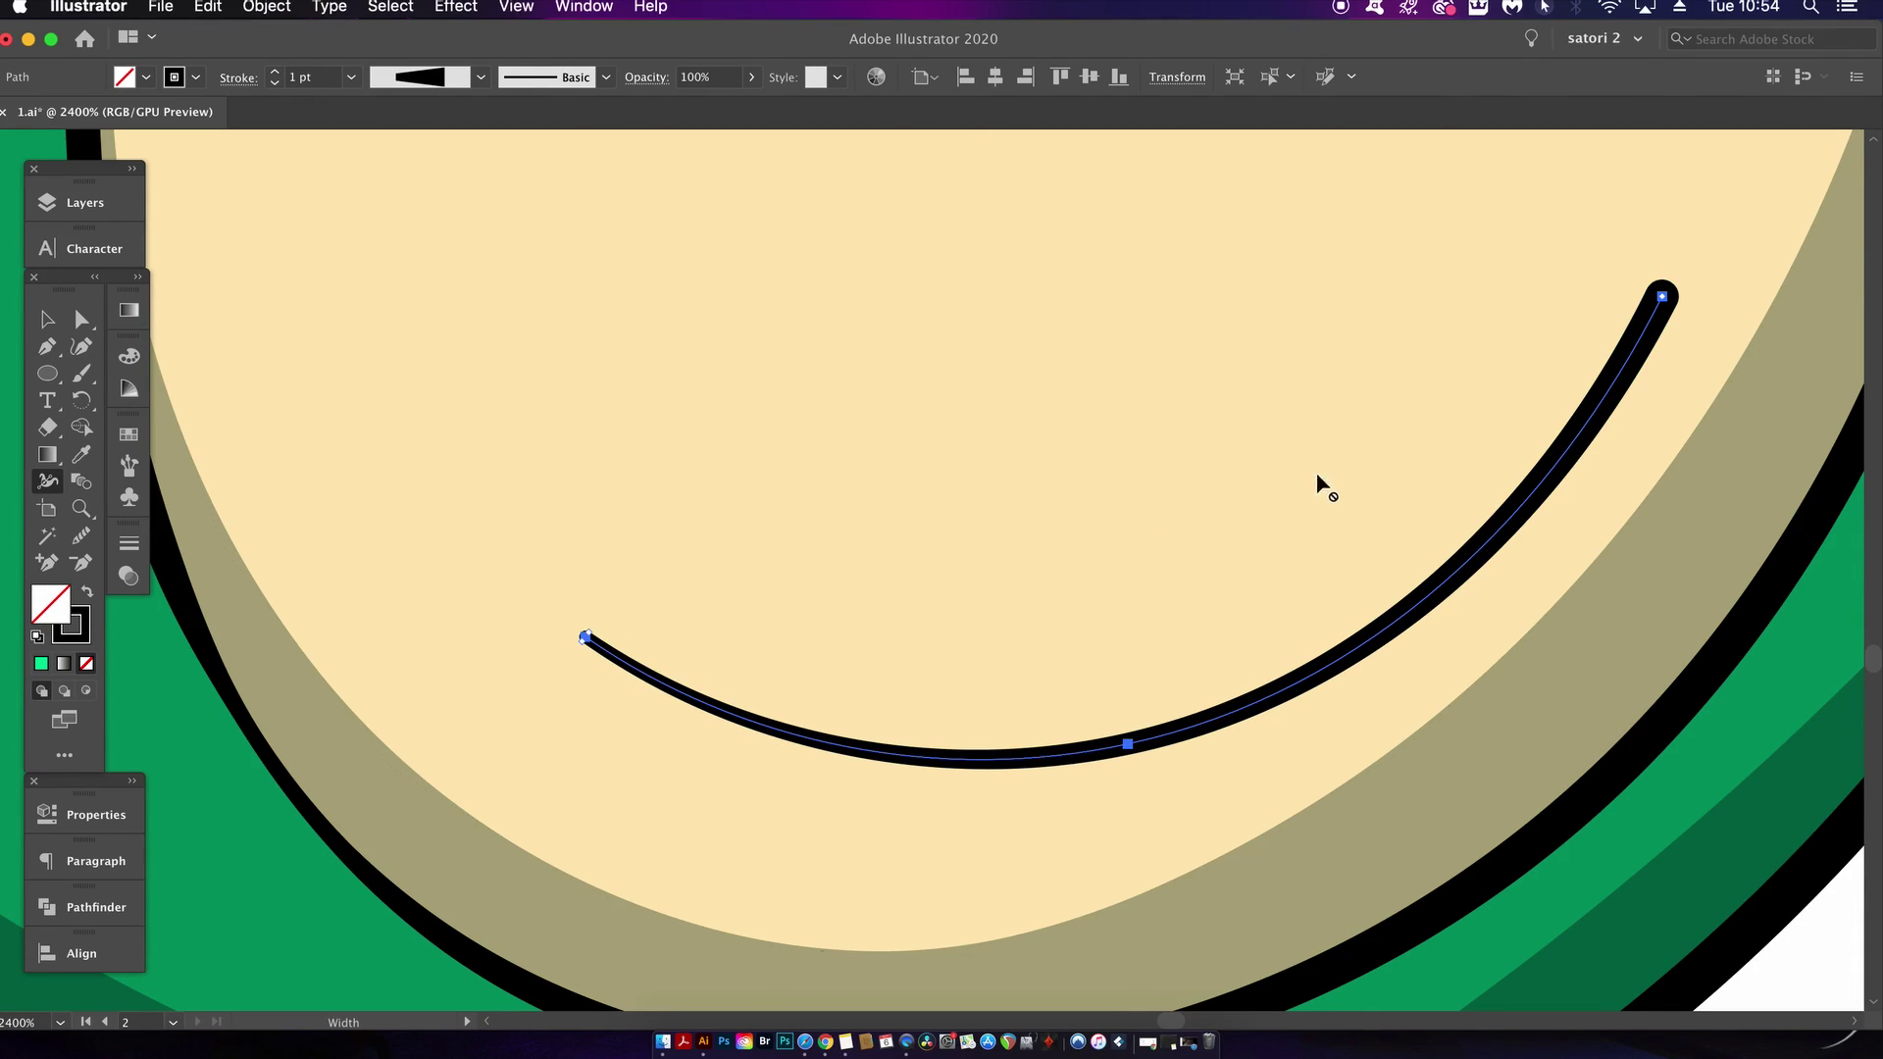
{"action": "scroll", "coordinate": [1317, 477], "scroll_direction": "down", "scroll_amount": 3}
{"action": "key", "text": "v"}
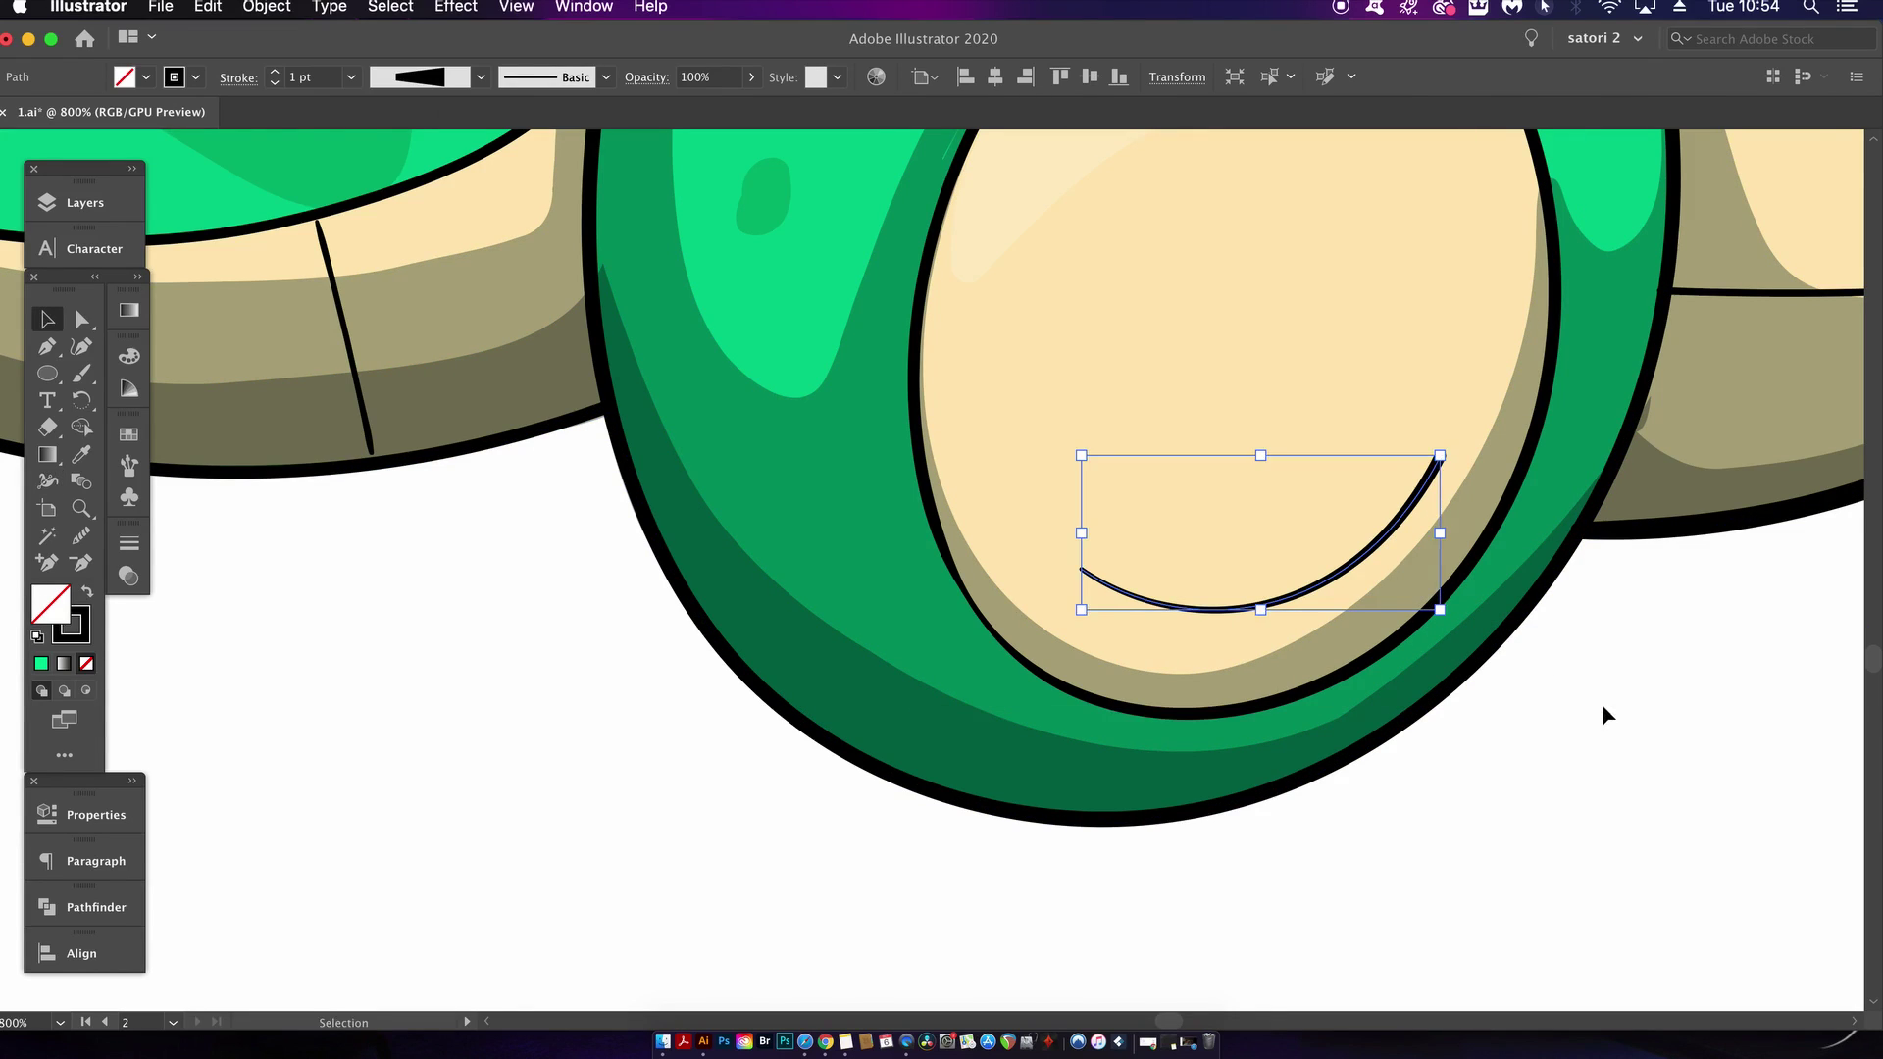
{"action": "left_click", "coordinate": [1602, 703]}
Cut the foot pad's curved line at two points near its thick upper end and delete the short piece between the cuts
{"action": "scroll", "coordinate": [1294, 827], "scroll_direction": "right", "scroll_amount": 5}
{"action": "scroll", "coordinate": [1137, 691], "scroll_direction": "down", "scroll_amount": 1}
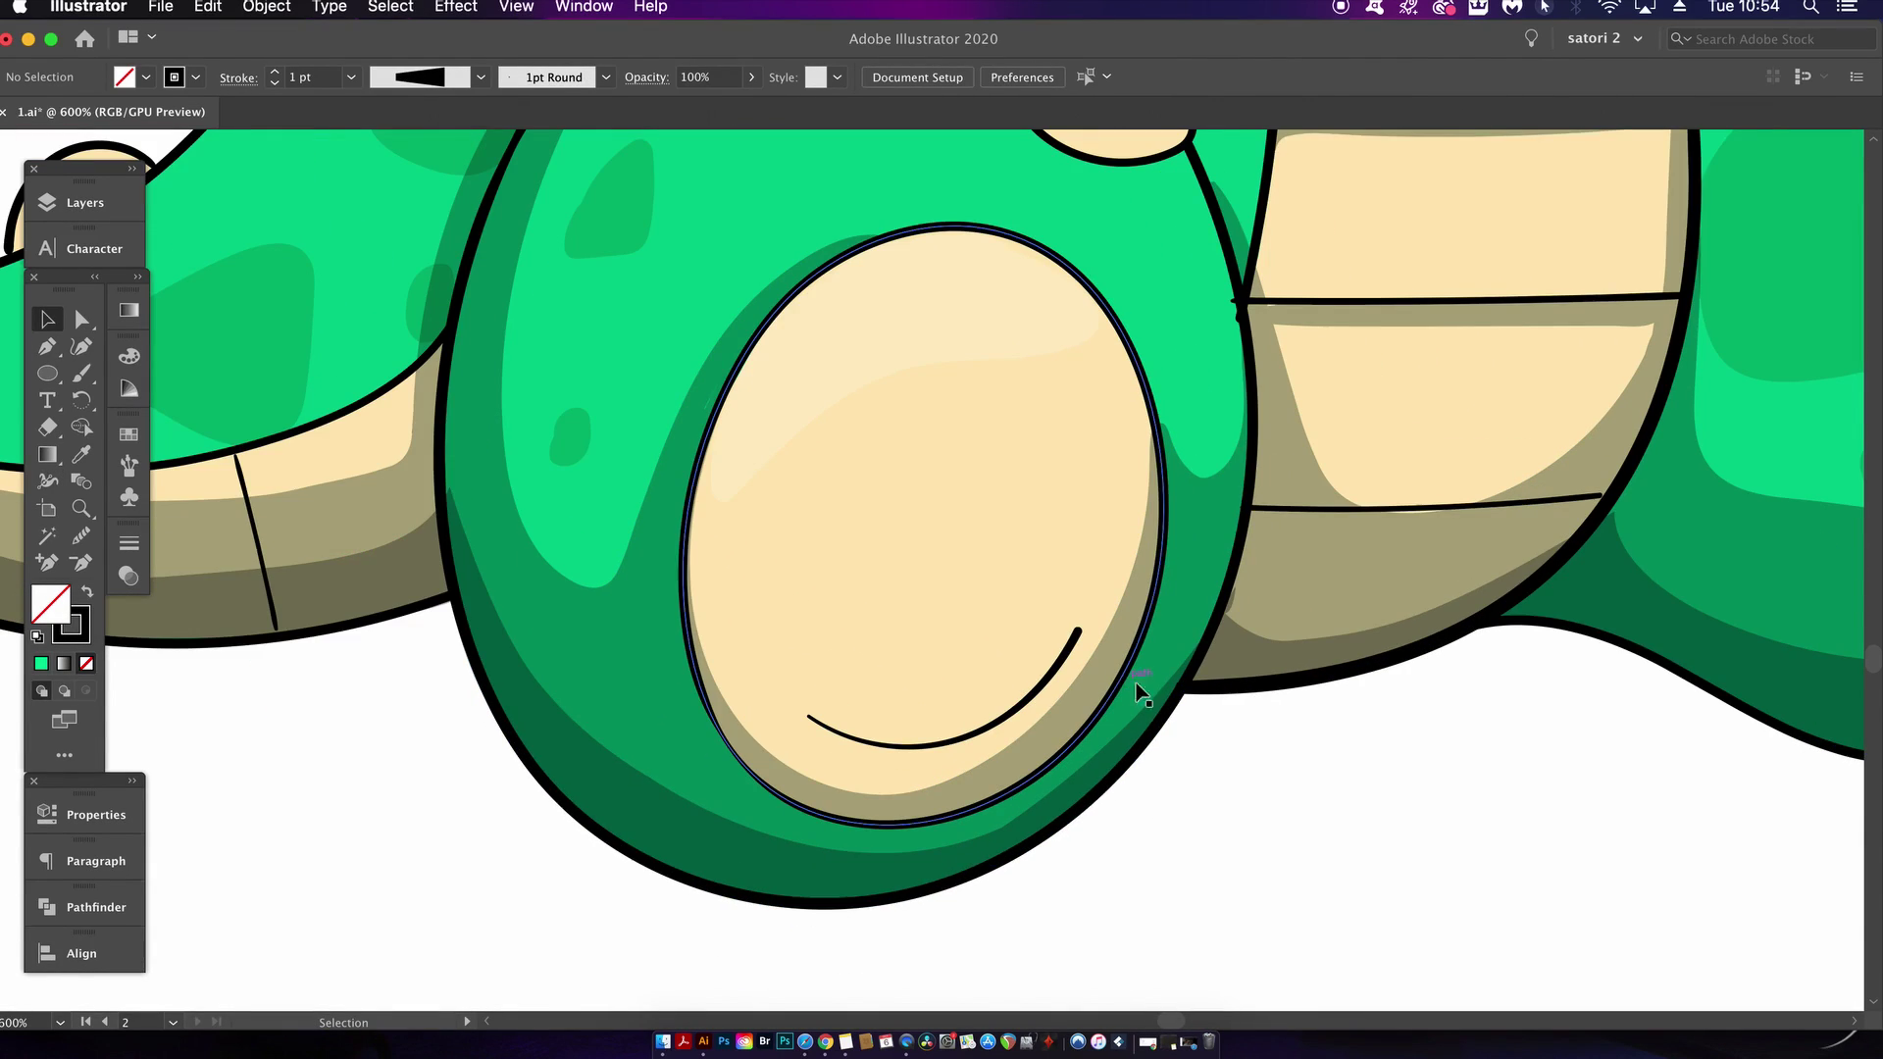
{"action": "scroll", "coordinate": [1231, 689], "scroll_direction": "down", "scroll_amount": 2}
{"action": "scroll", "coordinate": [1232, 686], "scroll_direction": "up", "scroll_amount": 1}
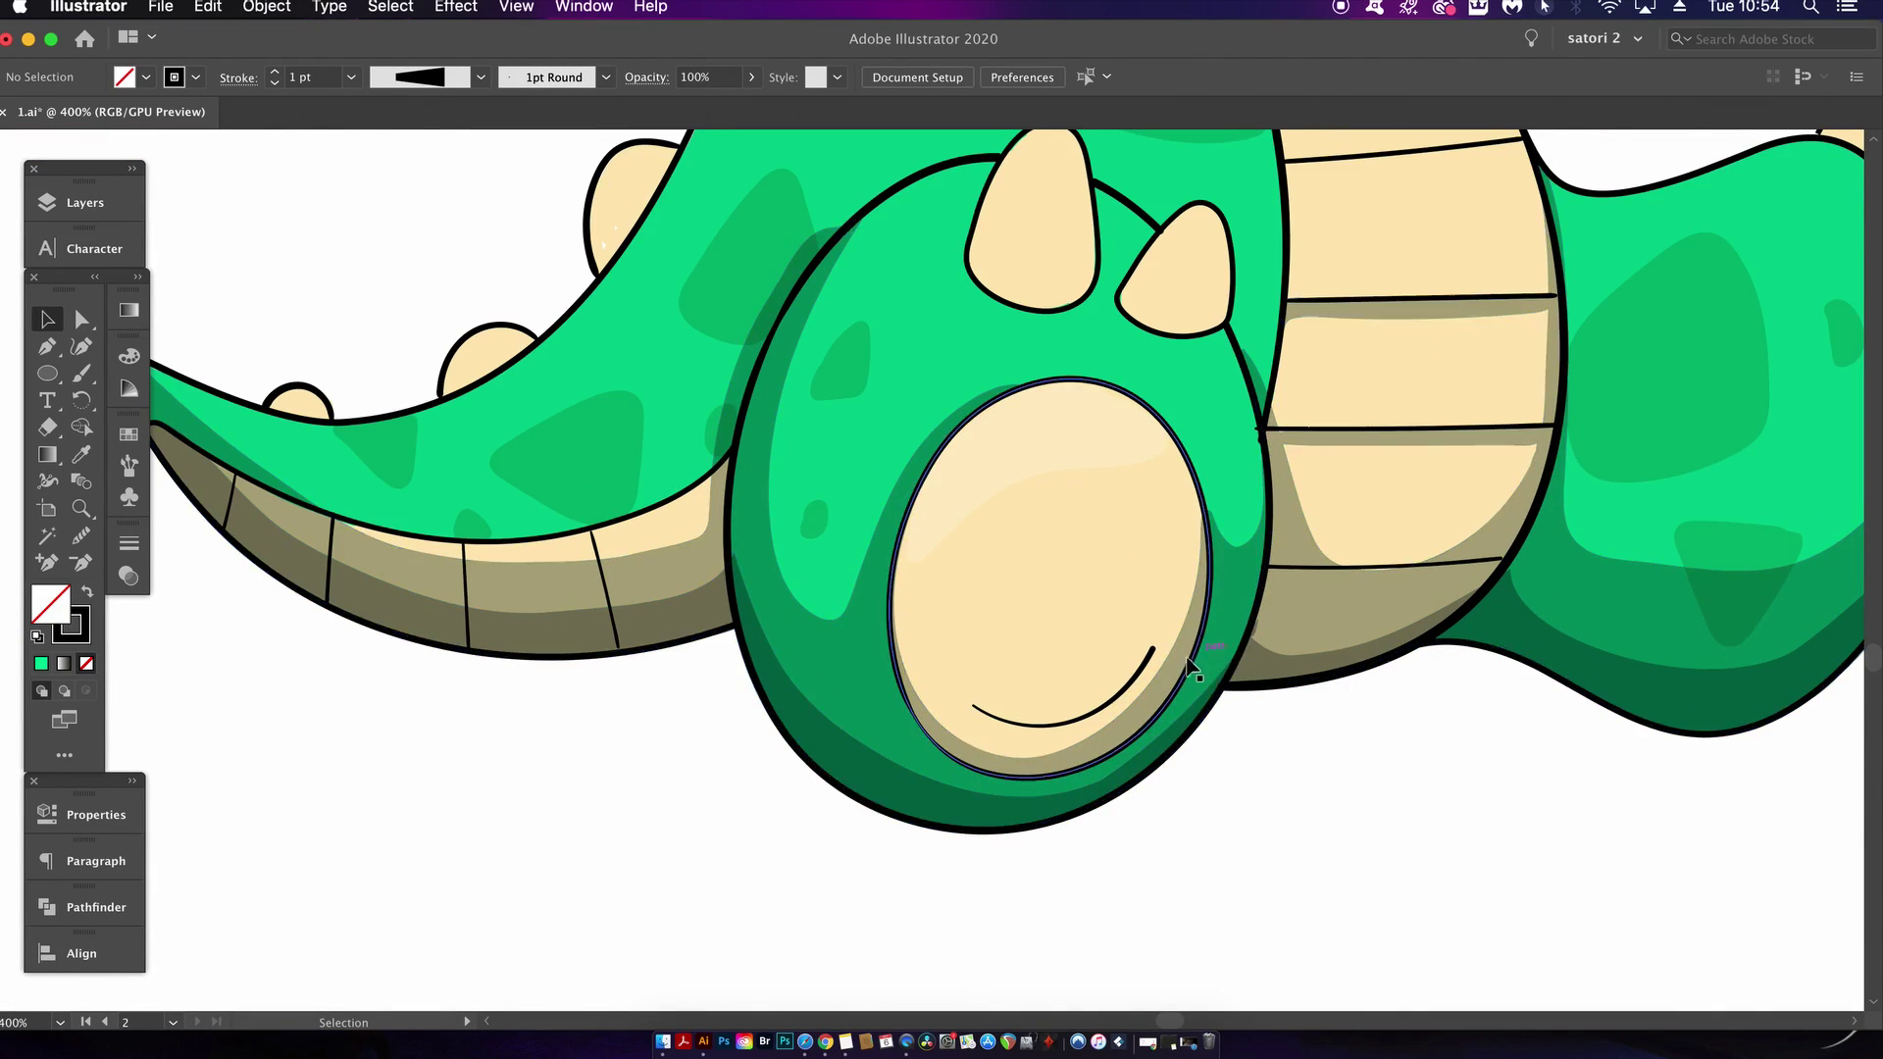
{"action": "scroll", "coordinate": [1182, 677], "scroll_direction": "up", "scroll_amount": 1}
{"action": "scroll", "coordinate": [1147, 632], "scroll_direction": "up", "scroll_amount": 1}
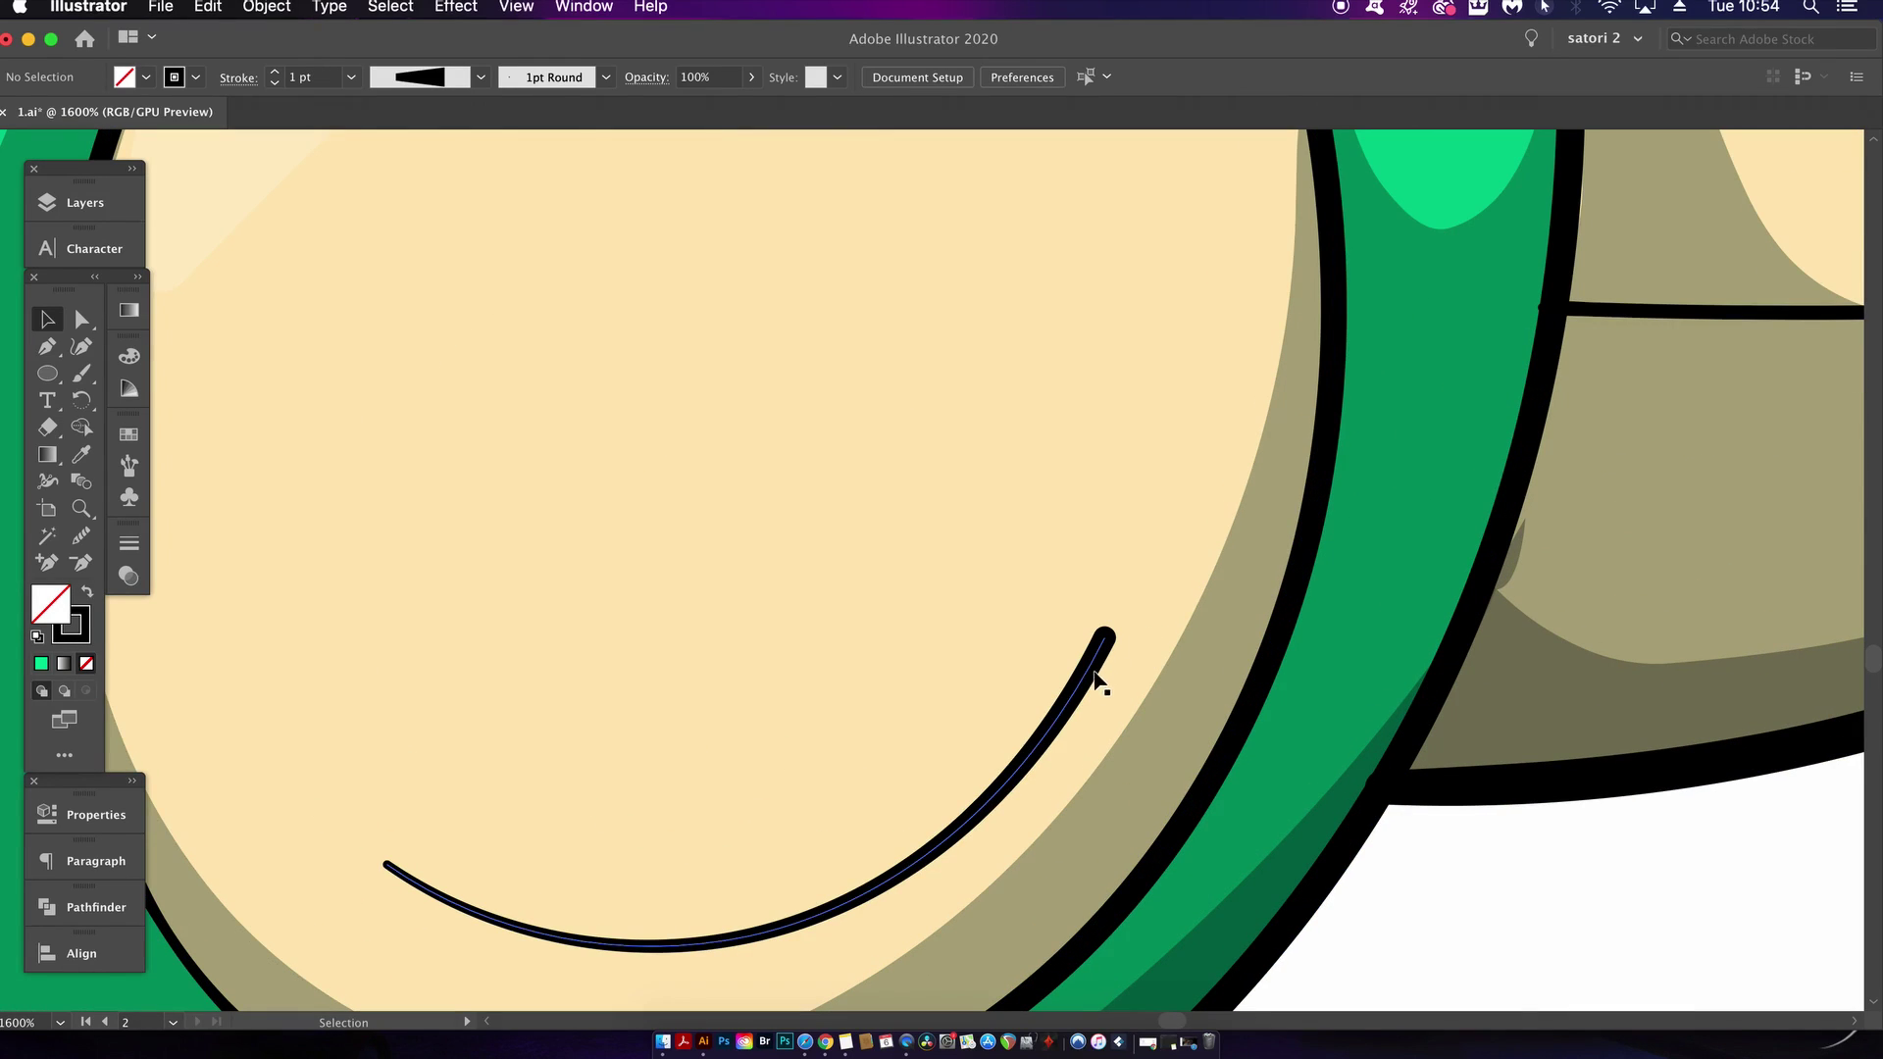
{"action": "scroll", "coordinate": [1083, 690], "scroll_direction": "down", "scroll_amount": 2}
{"action": "left_click", "coordinate": [1082, 586]}
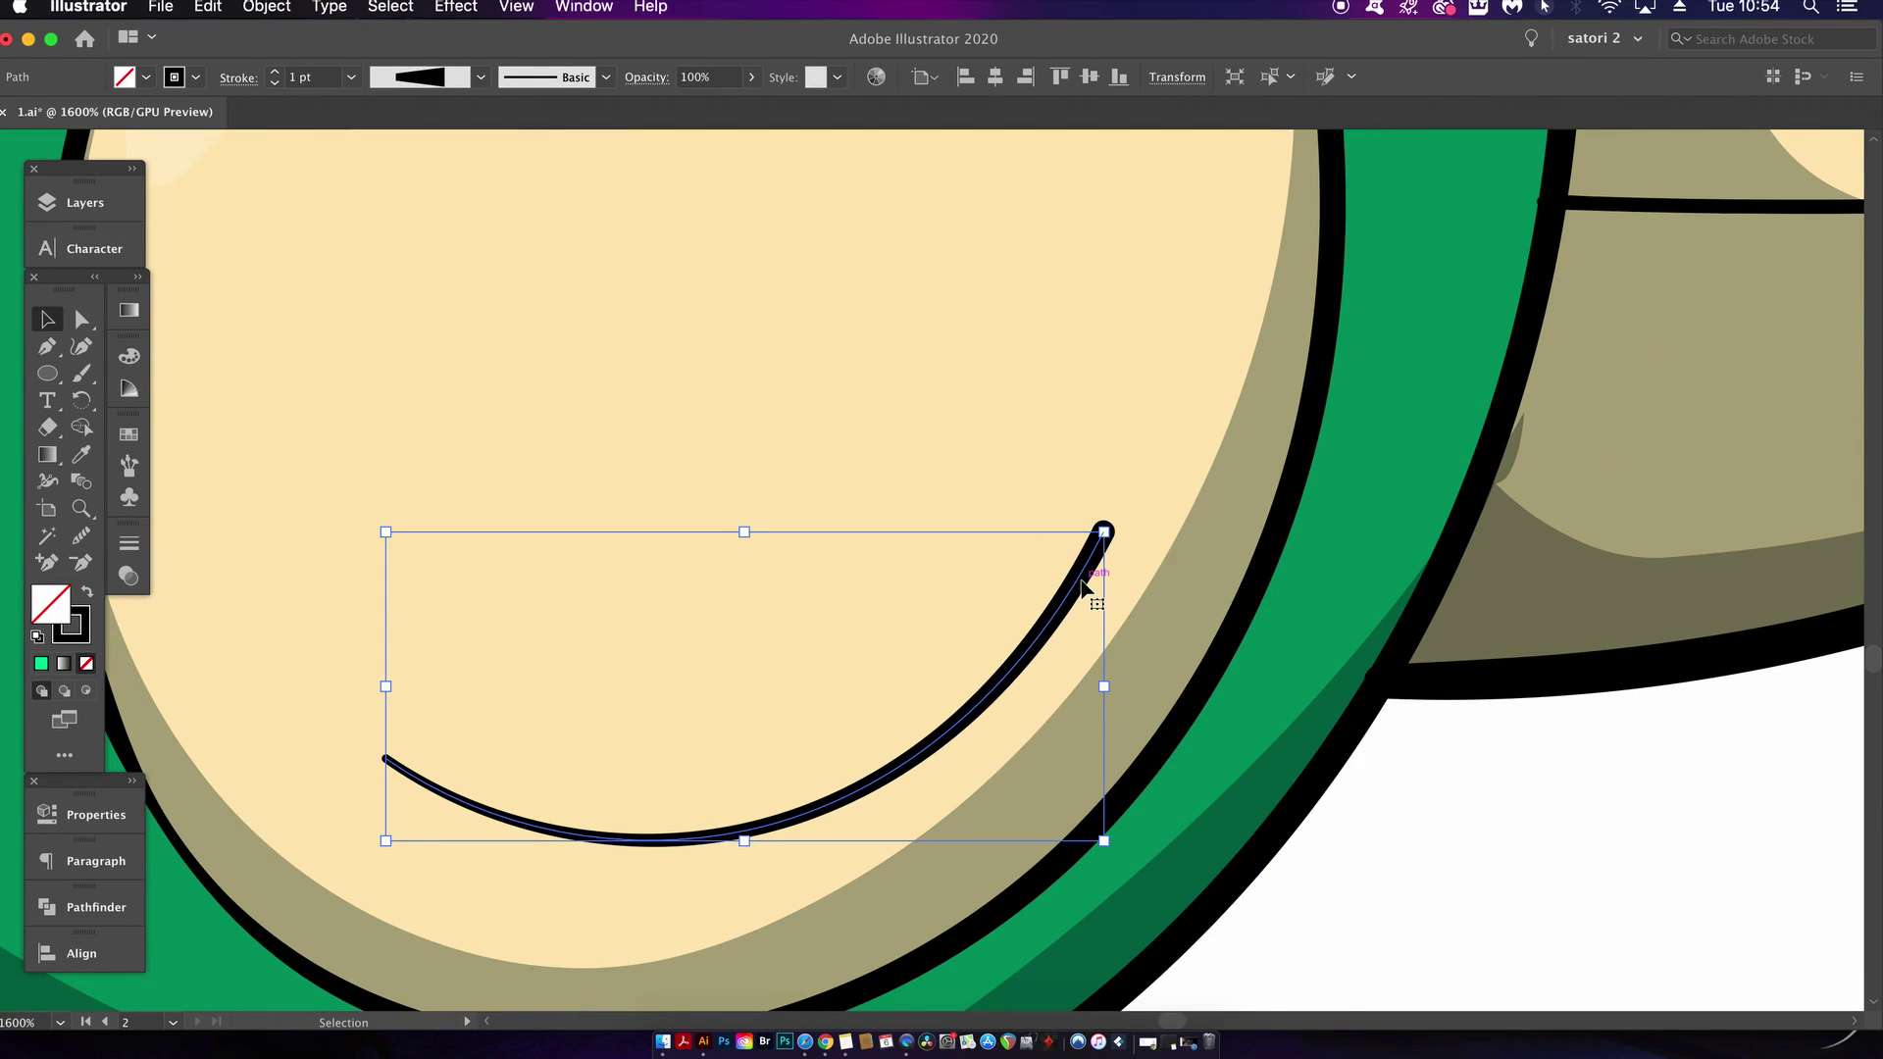
{"action": "key", "text": "c"}
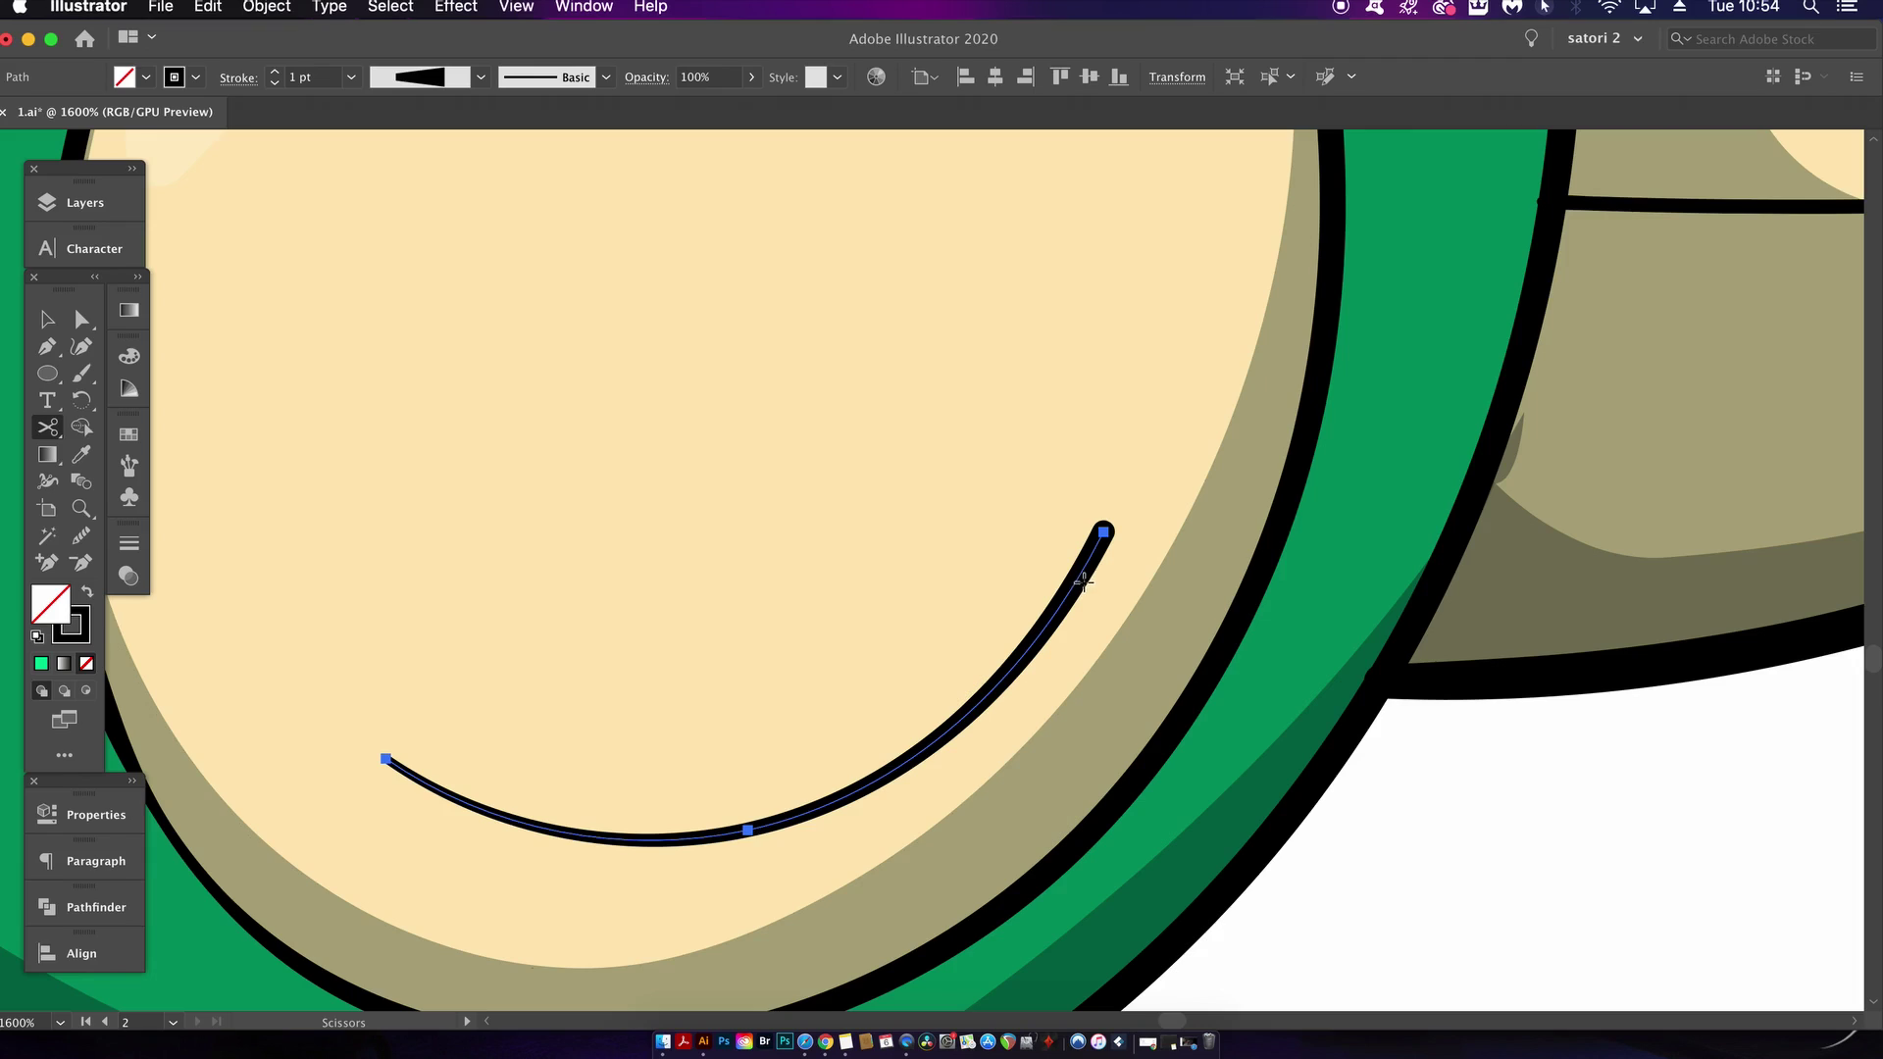
{"action": "left_click", "coordinate": [1073, 585]}
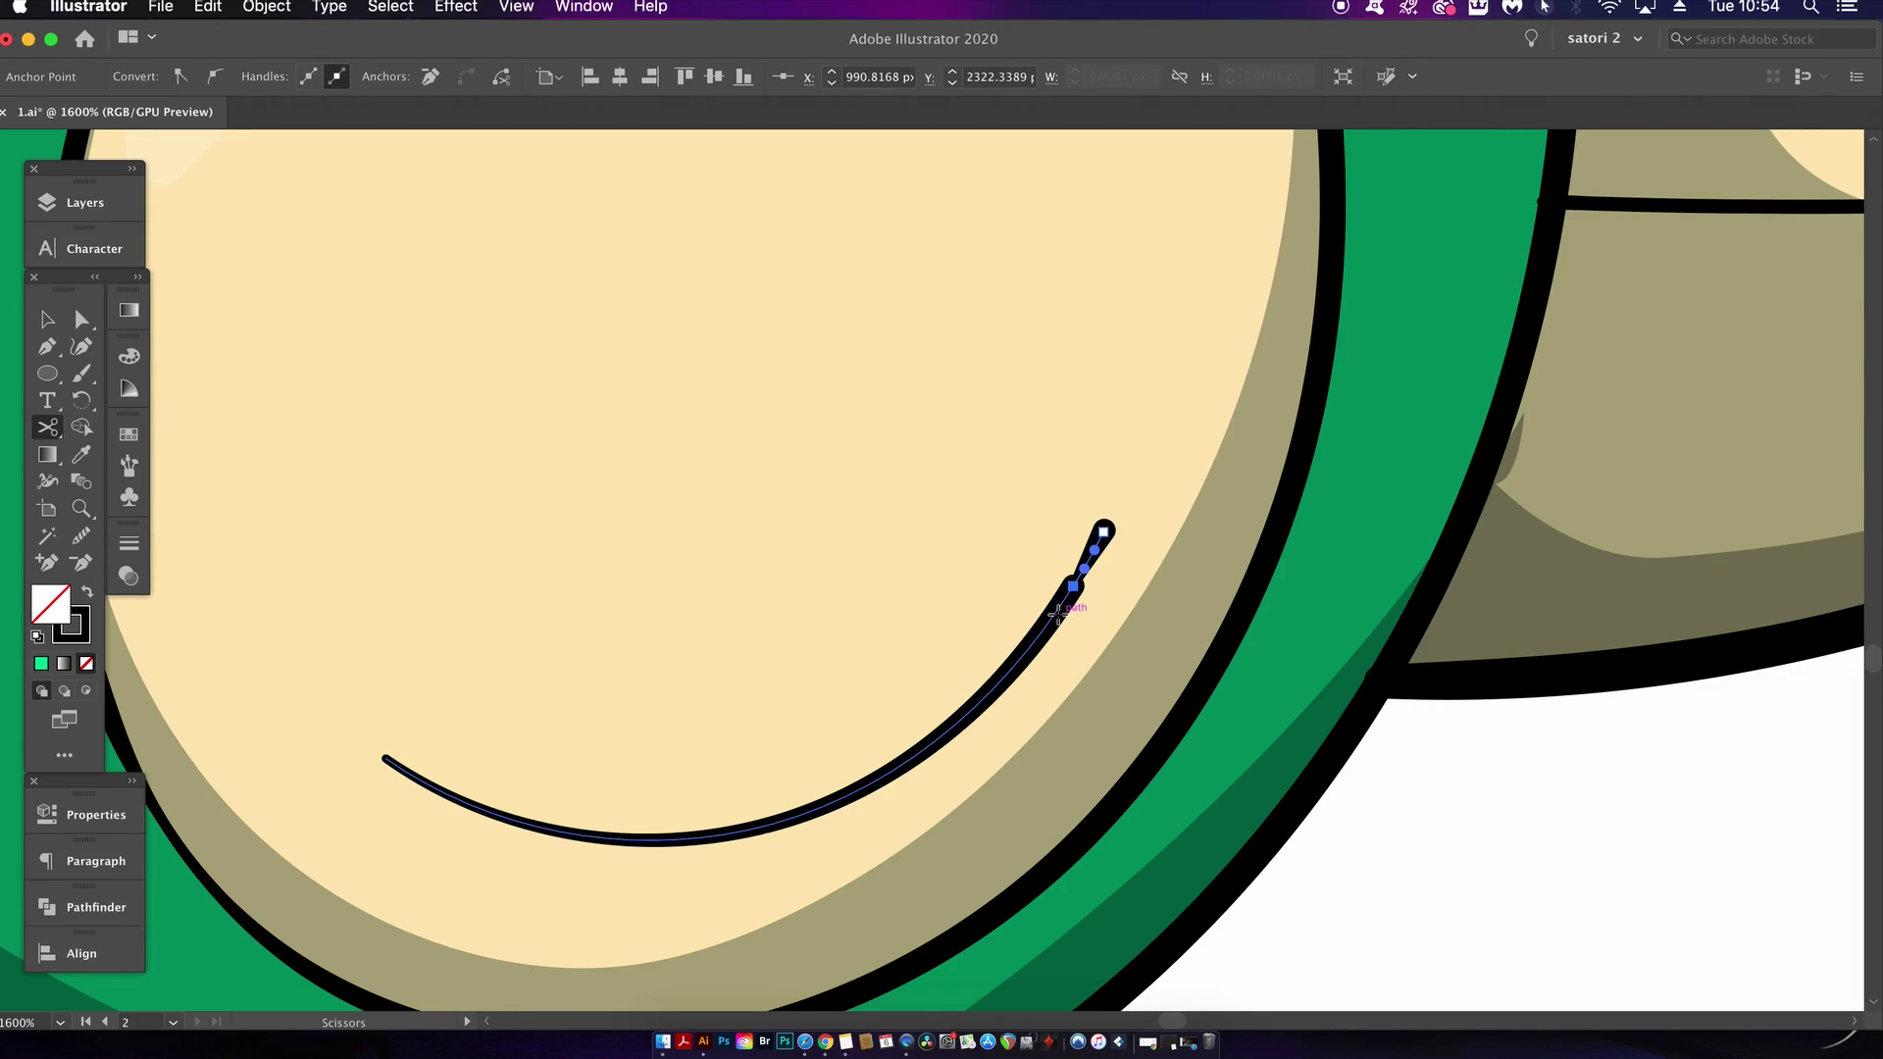
{"action": "left_click", "coordinate": [1056, 613]}
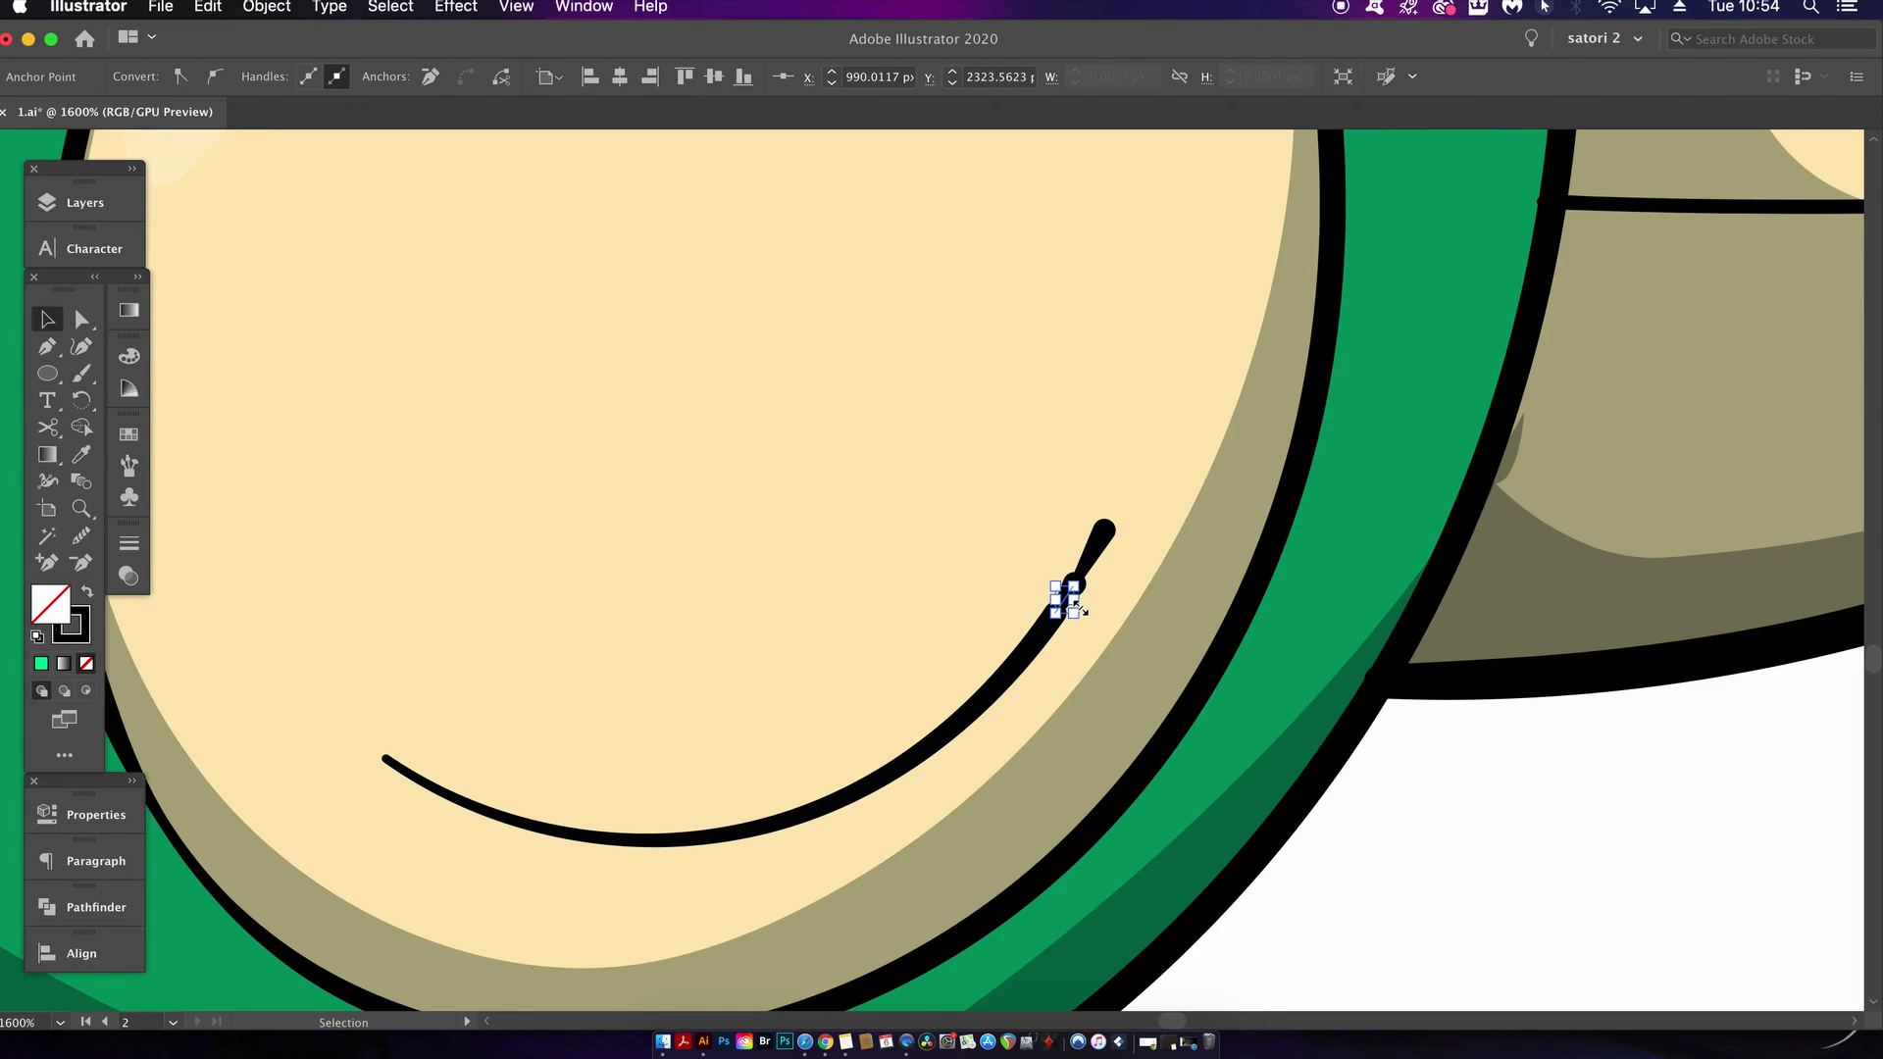
{"action": "key", "text": "Delete"}
Widen both ends of the short detached dash above the foot pad line with the Width tool and deselect it
{"action": "key", "text": "v"}
{"action": "left_click", "coordinate": [1095, 545]}
{"action": "key", "text": "super+equal"}
{"action": "key", "text": "super+equal"}
{"action": "key", "text": "super+equal"}
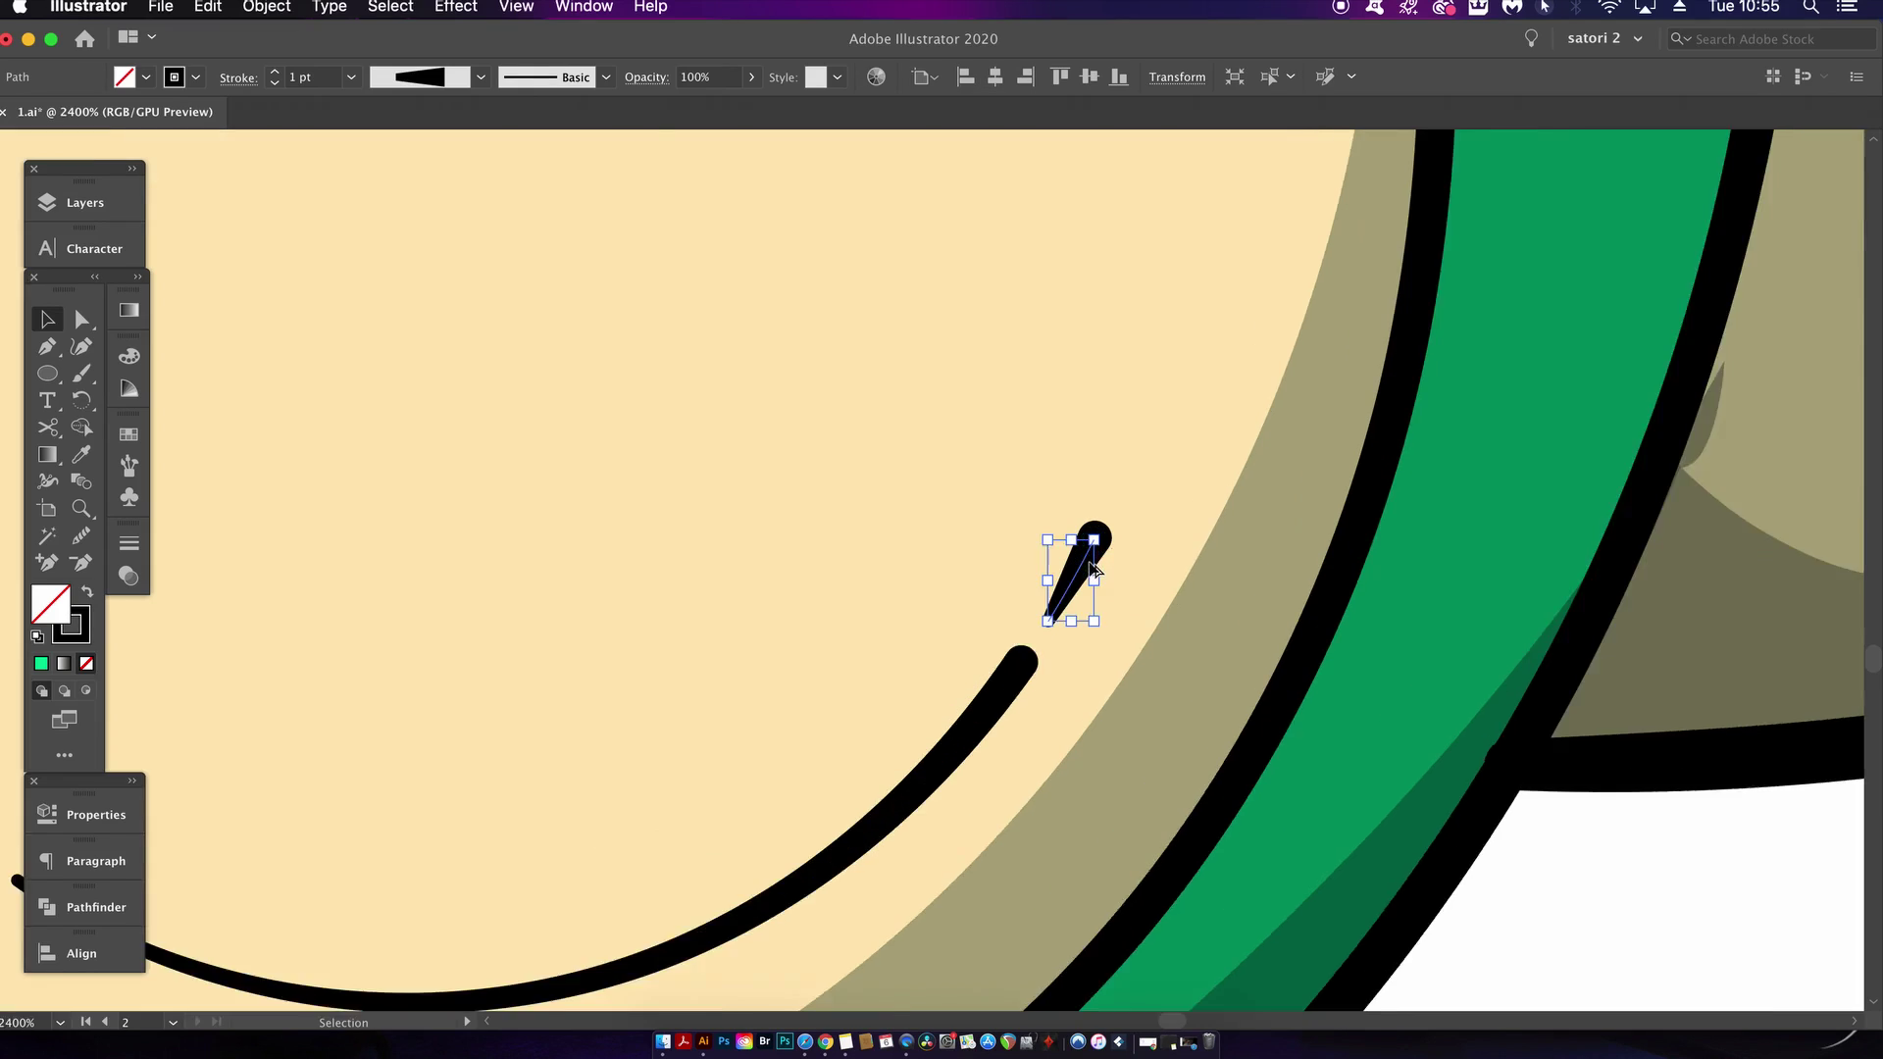
{"action": "key", "text": "shift+w"}
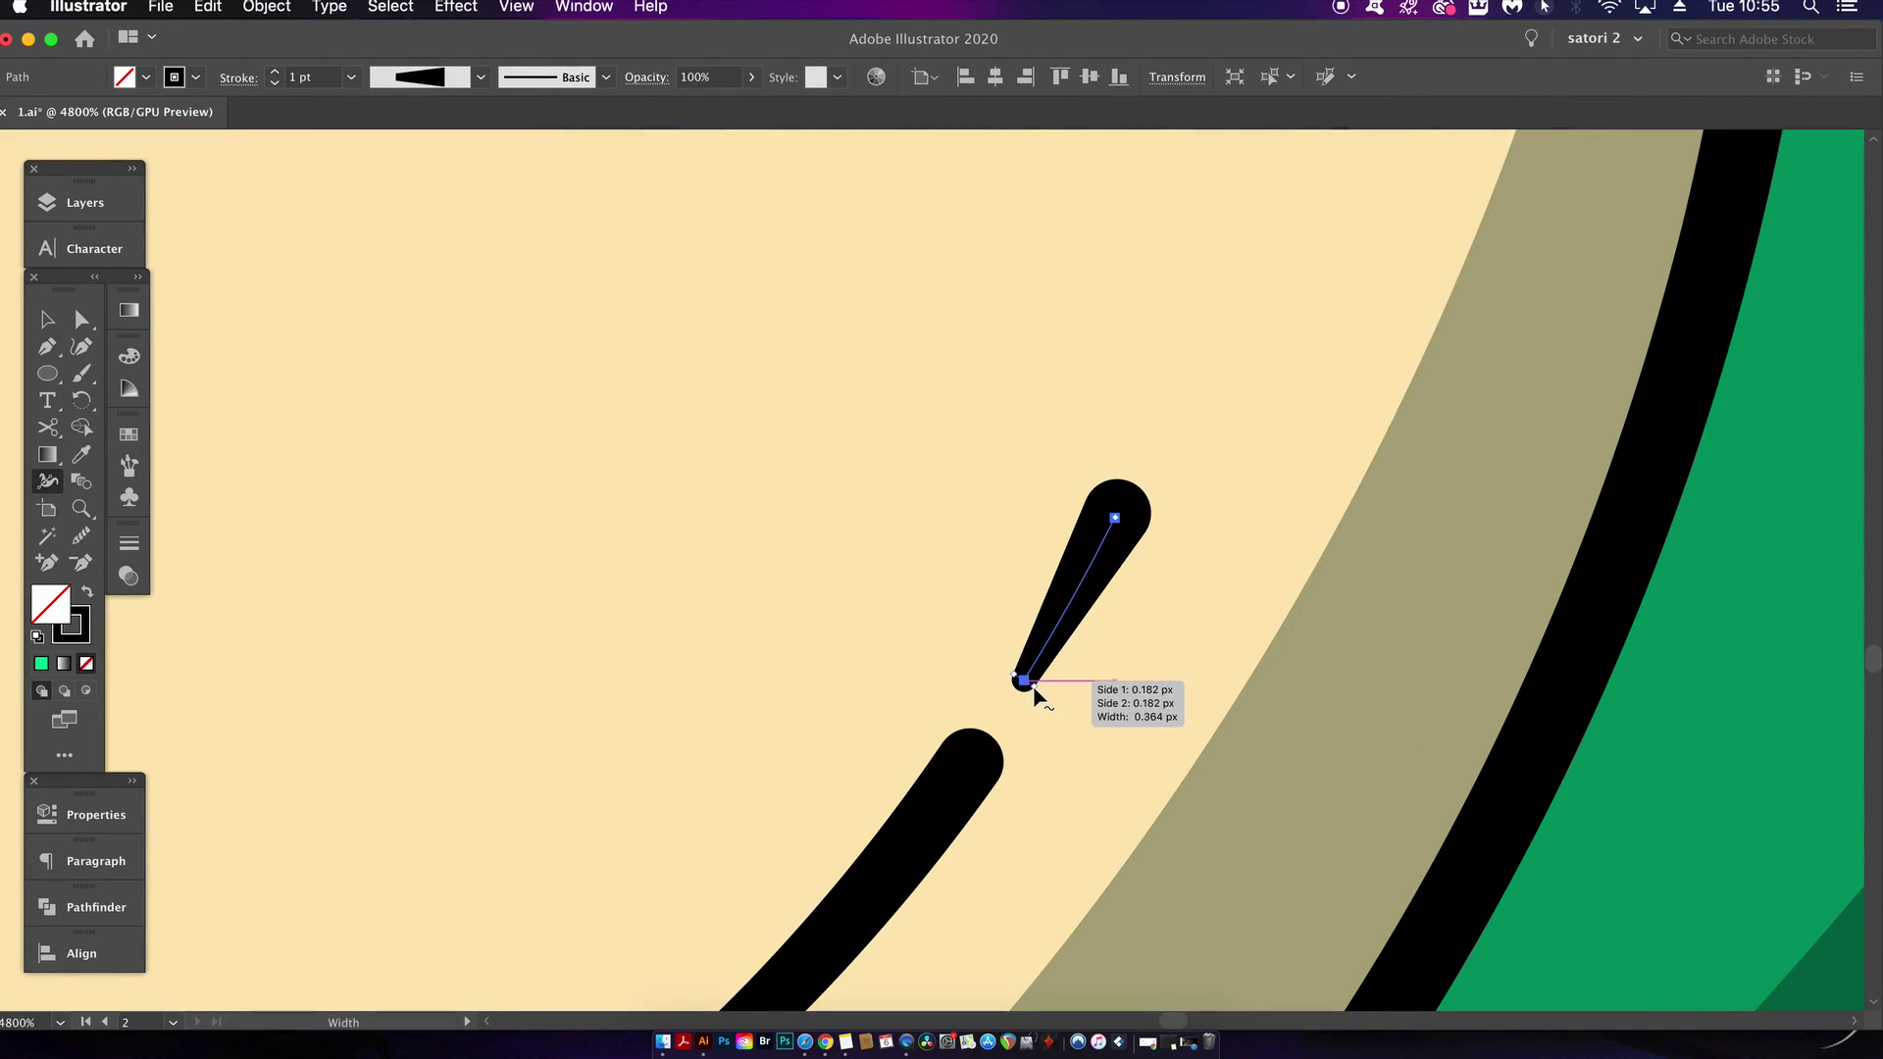
{"action": "left_click_drag", "start_coordinate": [1063, 706], "coordinate": [1059, 706]}
{"action": "mouse_move", "coordinate": [1132, 535]}
{"action": "left_mouse_down"}
{"action": "mouse_move", "coordinate": [1155, 546]}
{"action": "mouse_move", "coordinate": [1119, 538]}
{"action": "left_mouse_up"}
{"action": "key", "text": "v"}
{"action": "scroll", "coordinate": [1103, 537], "scroll_direction": "down", "scroll_amount": 6}
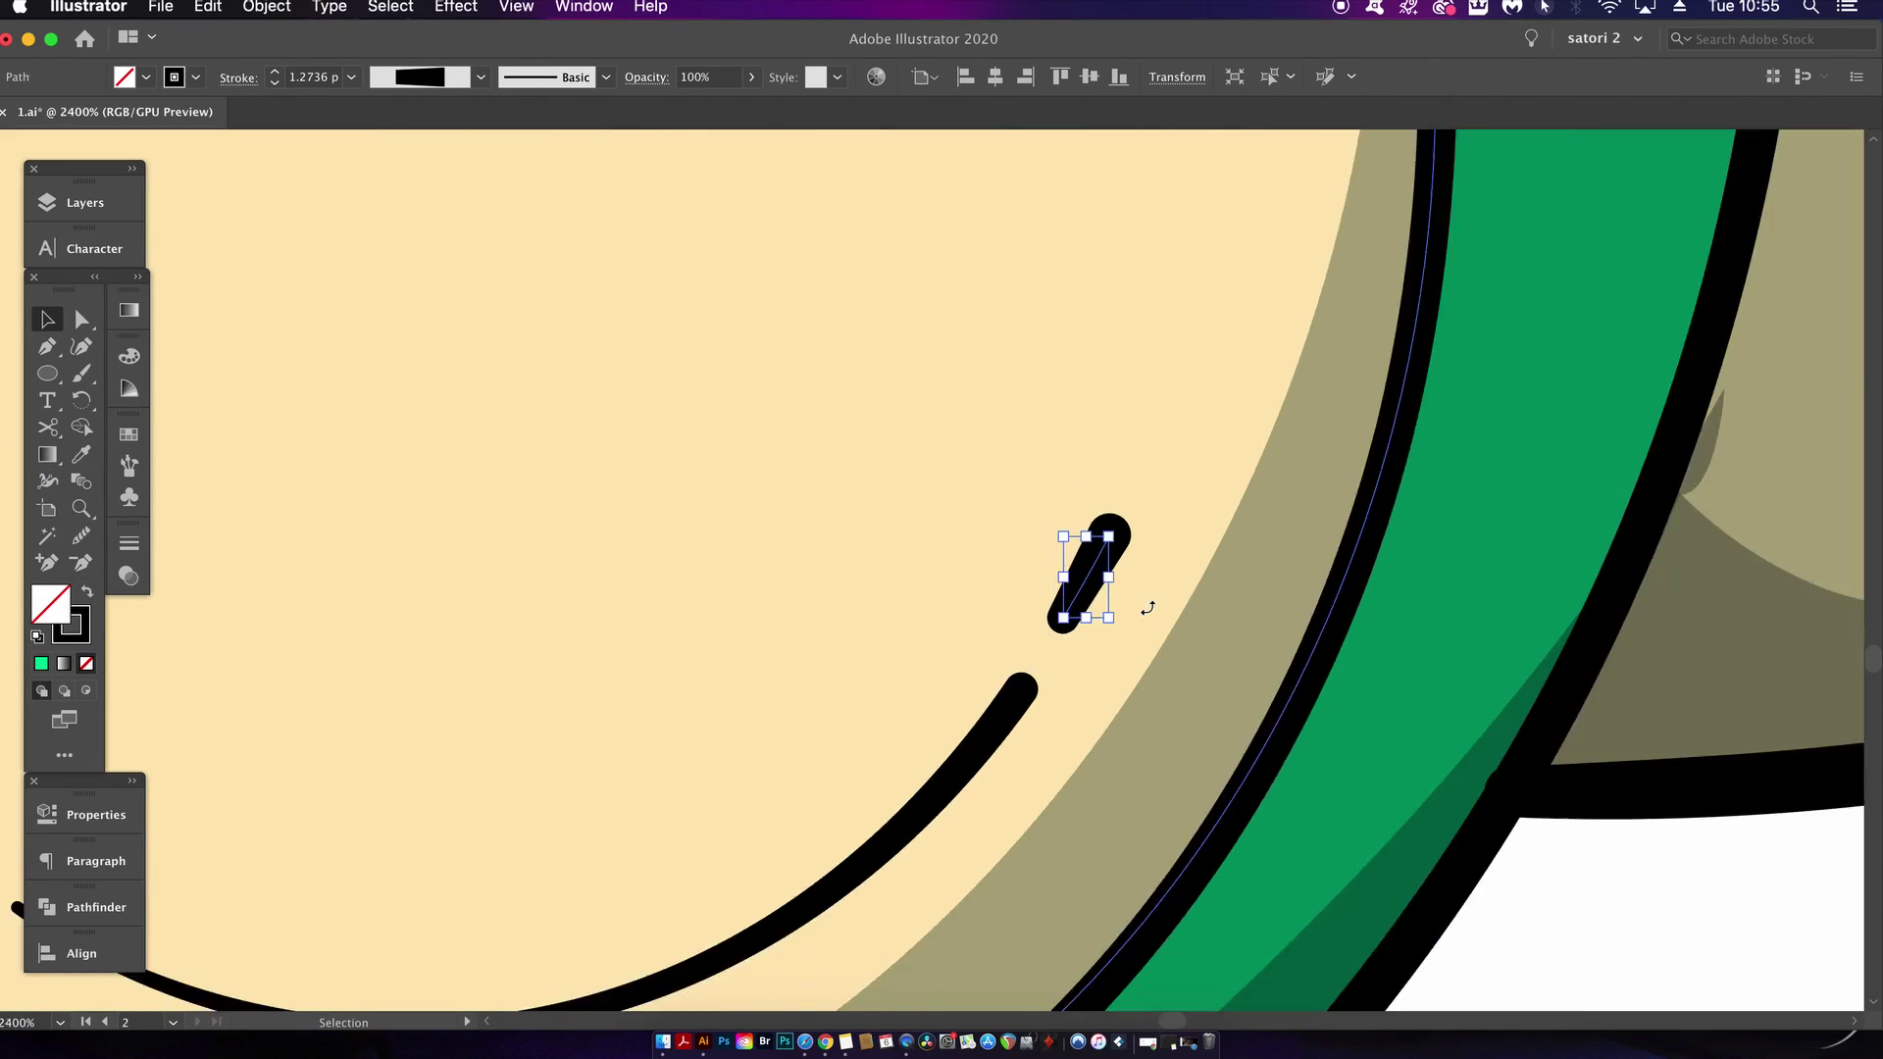
{"action": "left_click", "coordinate": [1290, 749]}
{"action": "scroll", "coordinate": [1315, 745], "scroll_direction": "down", "scroll_amount": 1}
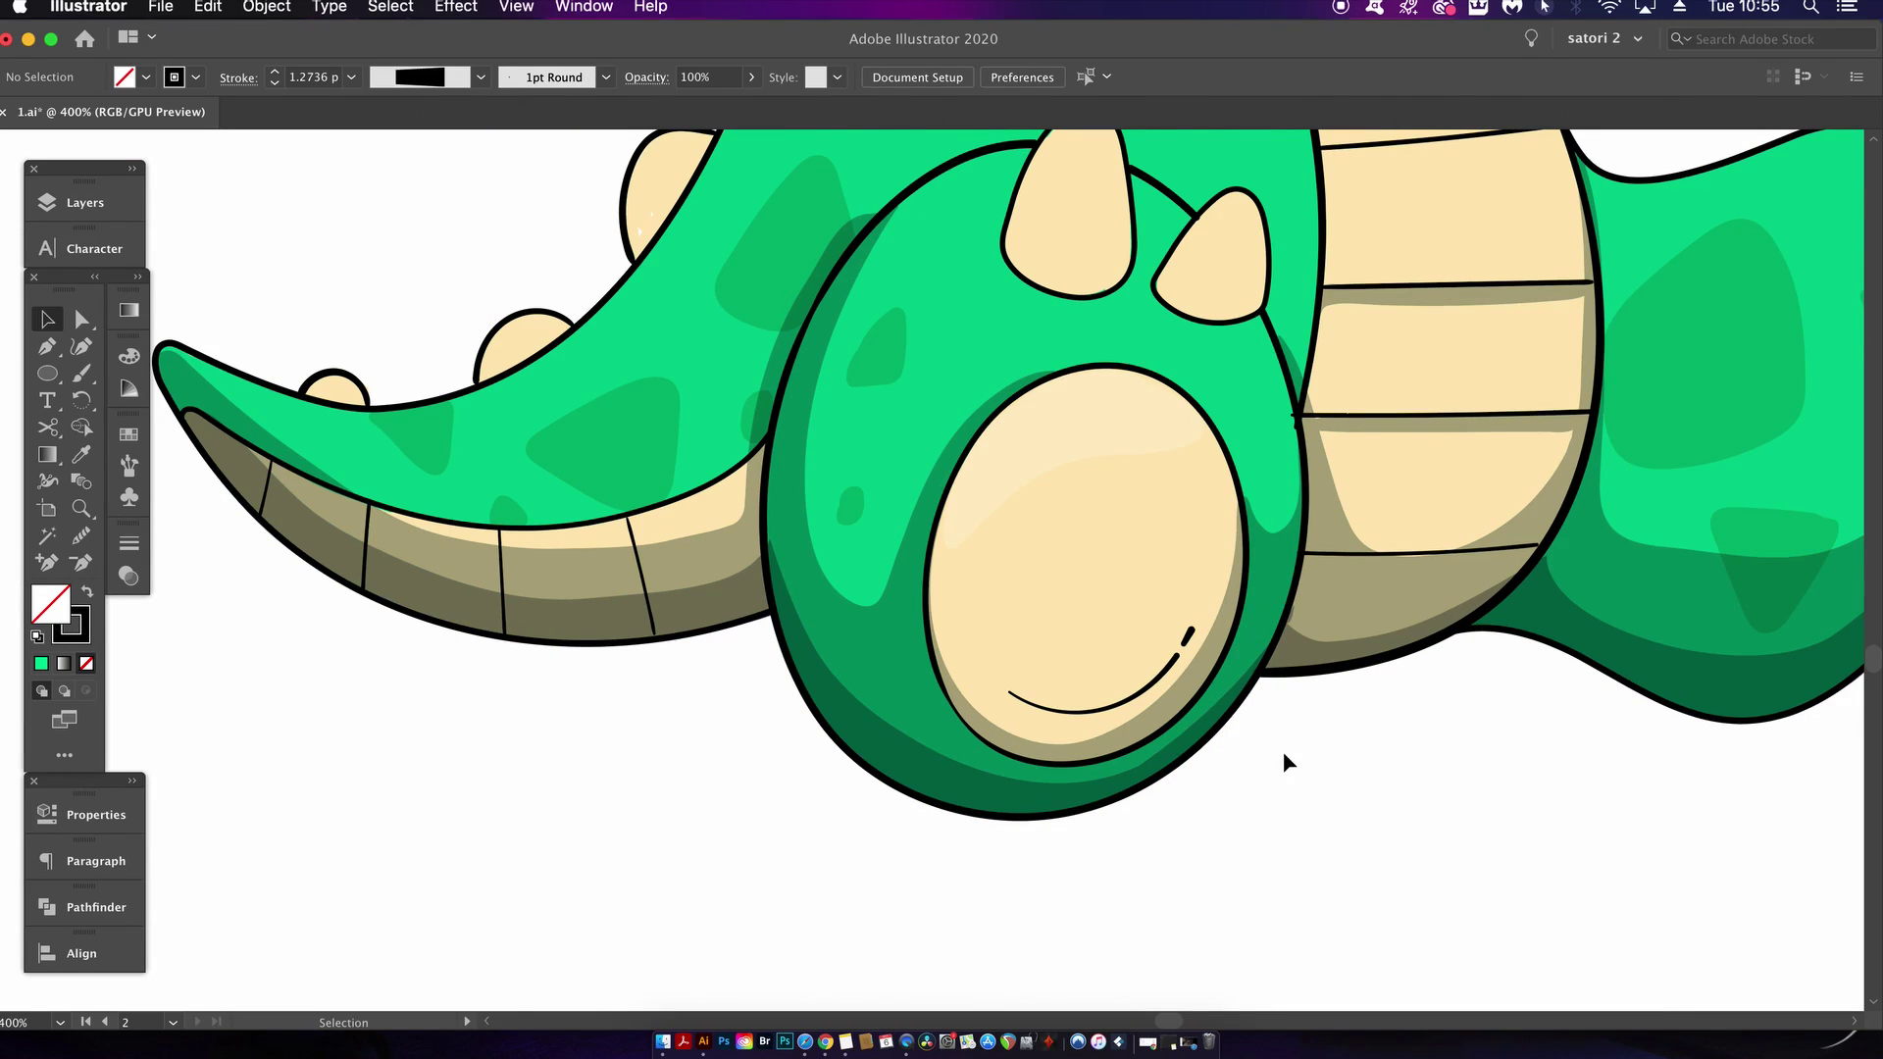
Select the 50% opacity compound path on the dinosaur's head below the eyes and delete it
{"action": "scroll", "coordinate": [1189, 781], "scroll_direction": "down", "scroll_amount": 2}
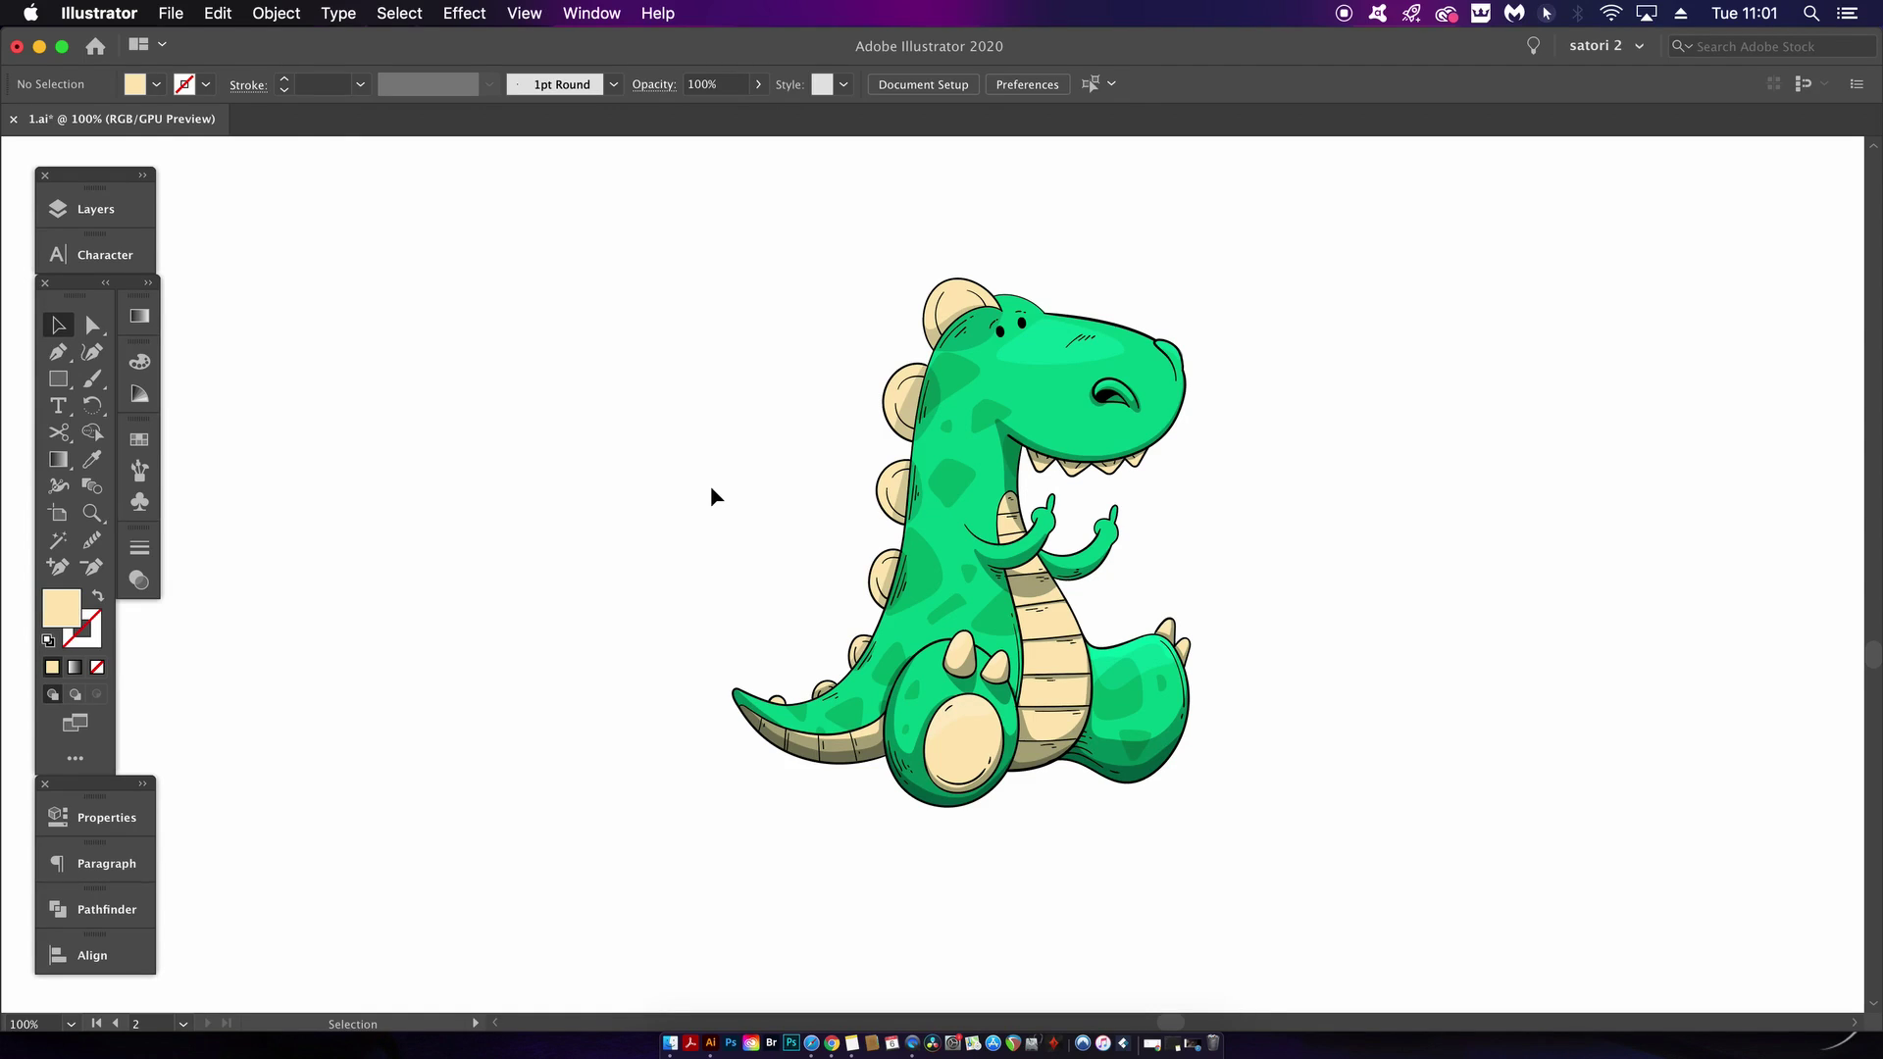
{"action": "left_click", "coordinate": [982, 354]}
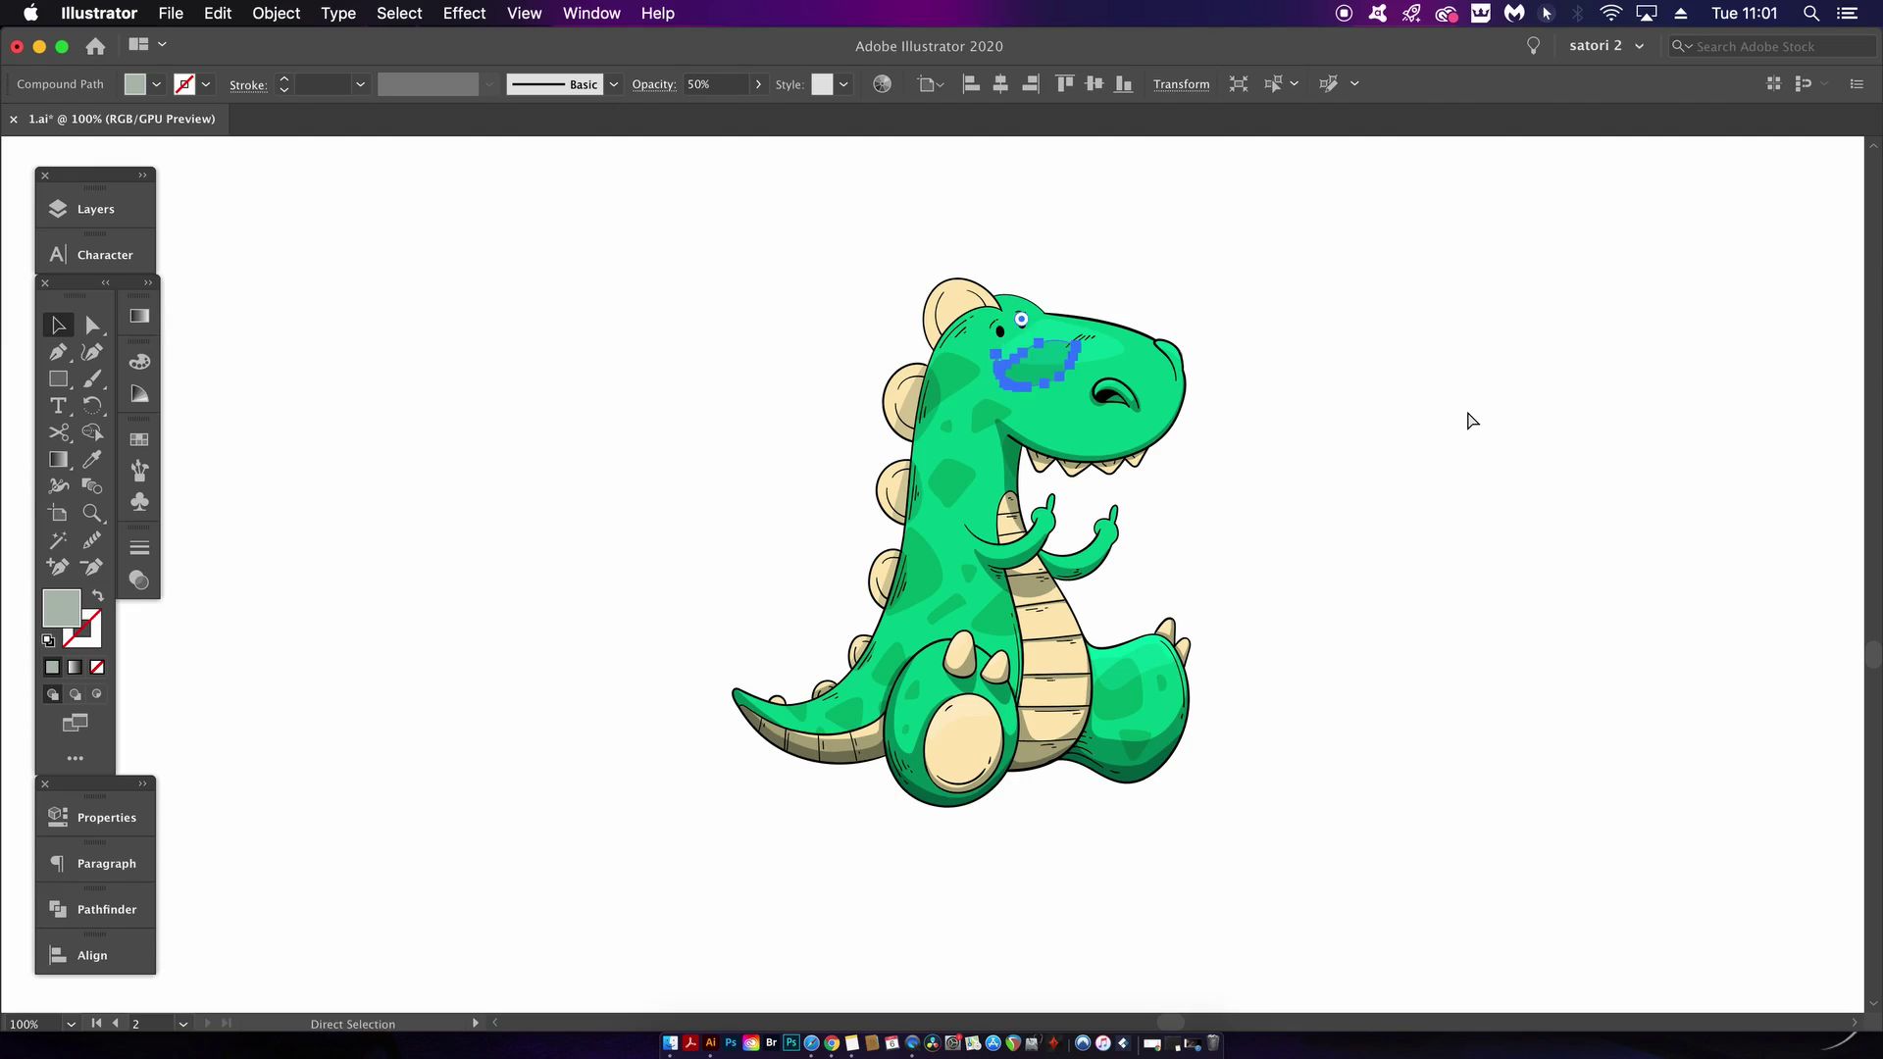
{"action": "key", "text": "Delete"}
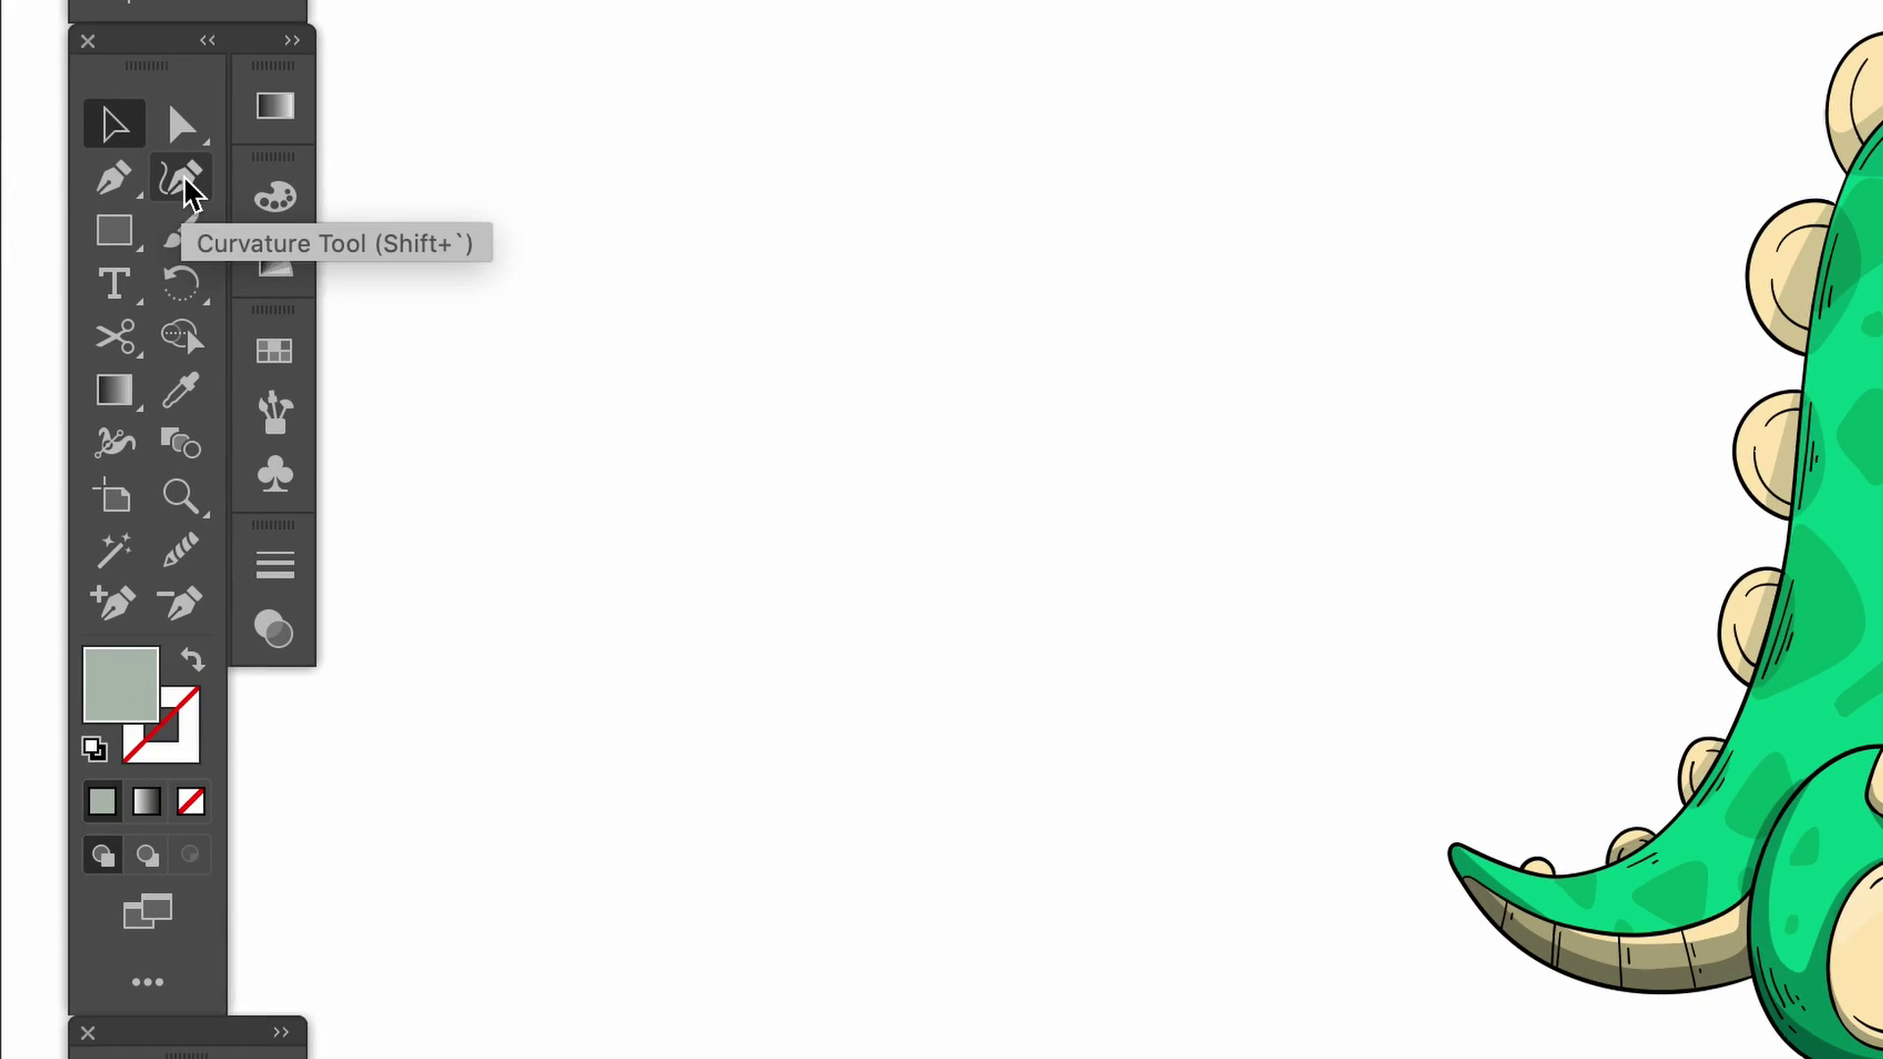
Show the anchor points of the shadow shape along the tail and foot undersides with the Curvature tool, and deselect it
{"action": "left_click", "coordinate": [92, 351]}
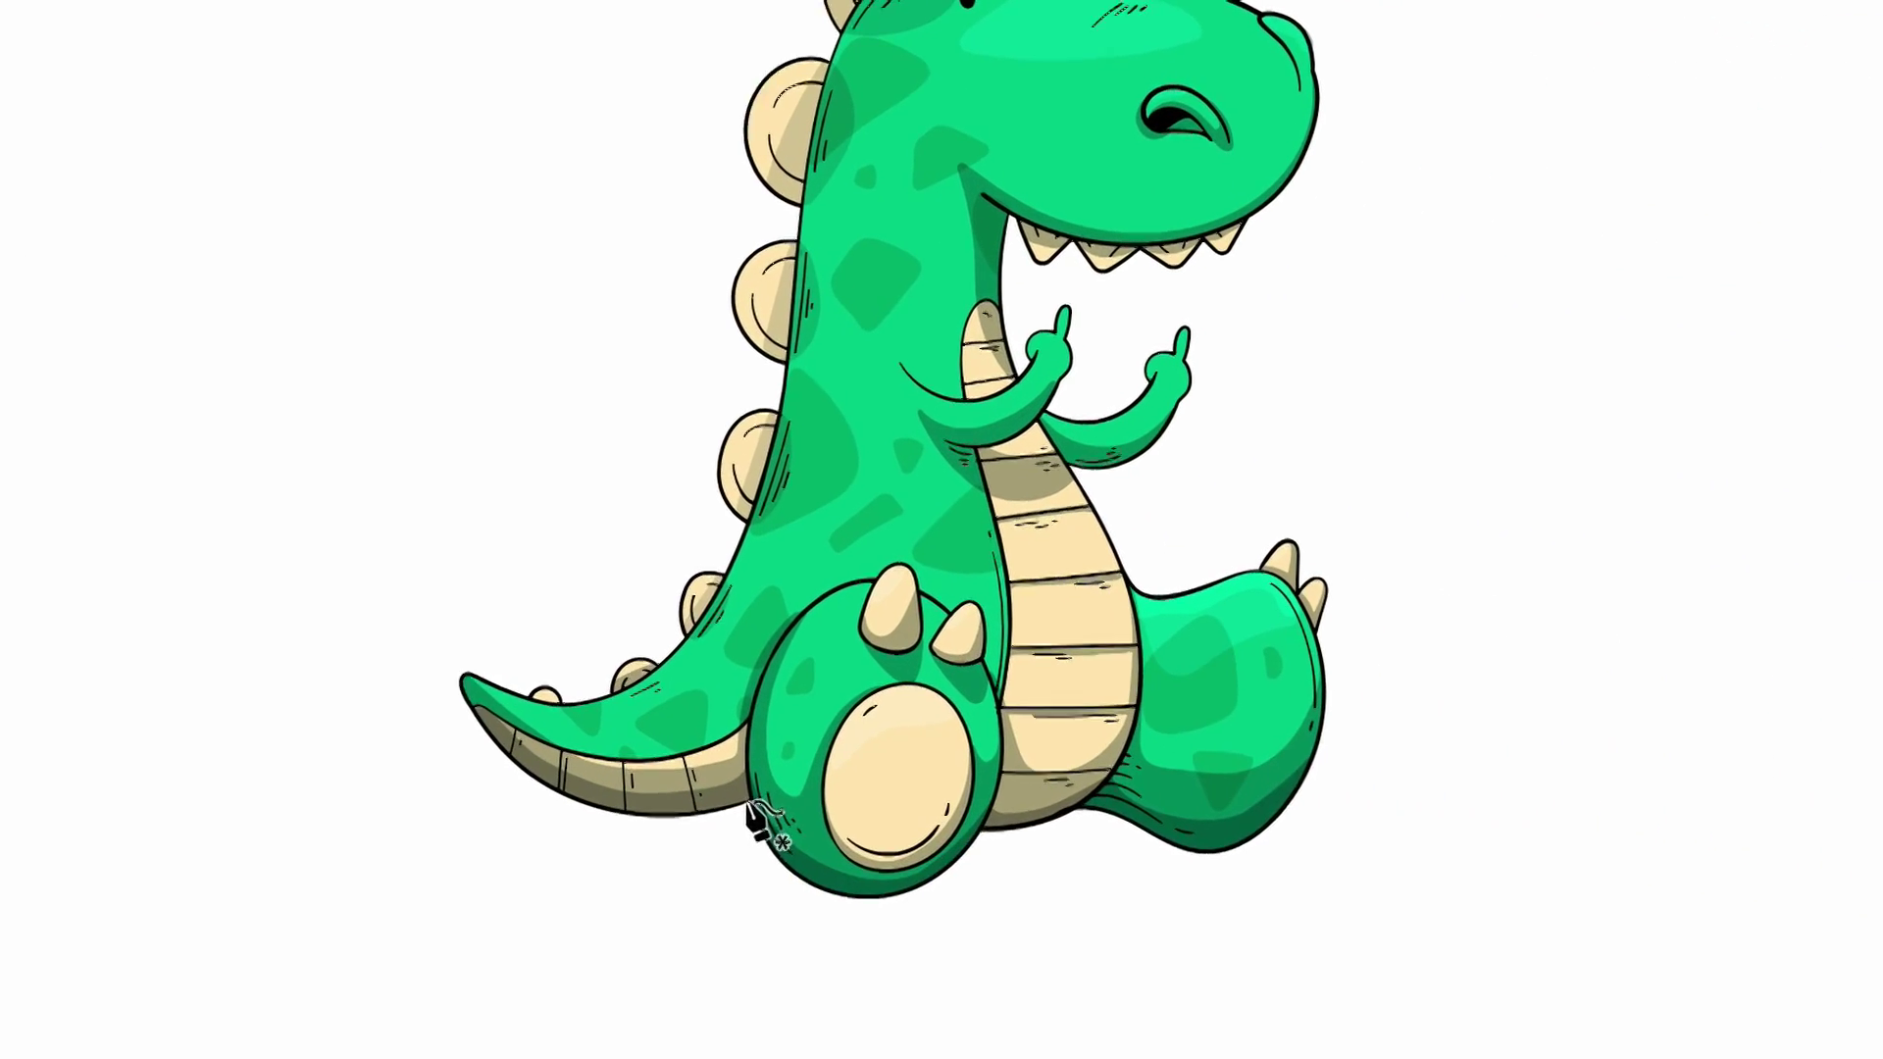
{"action": "left_click", "coordinate": [1758, 965]}
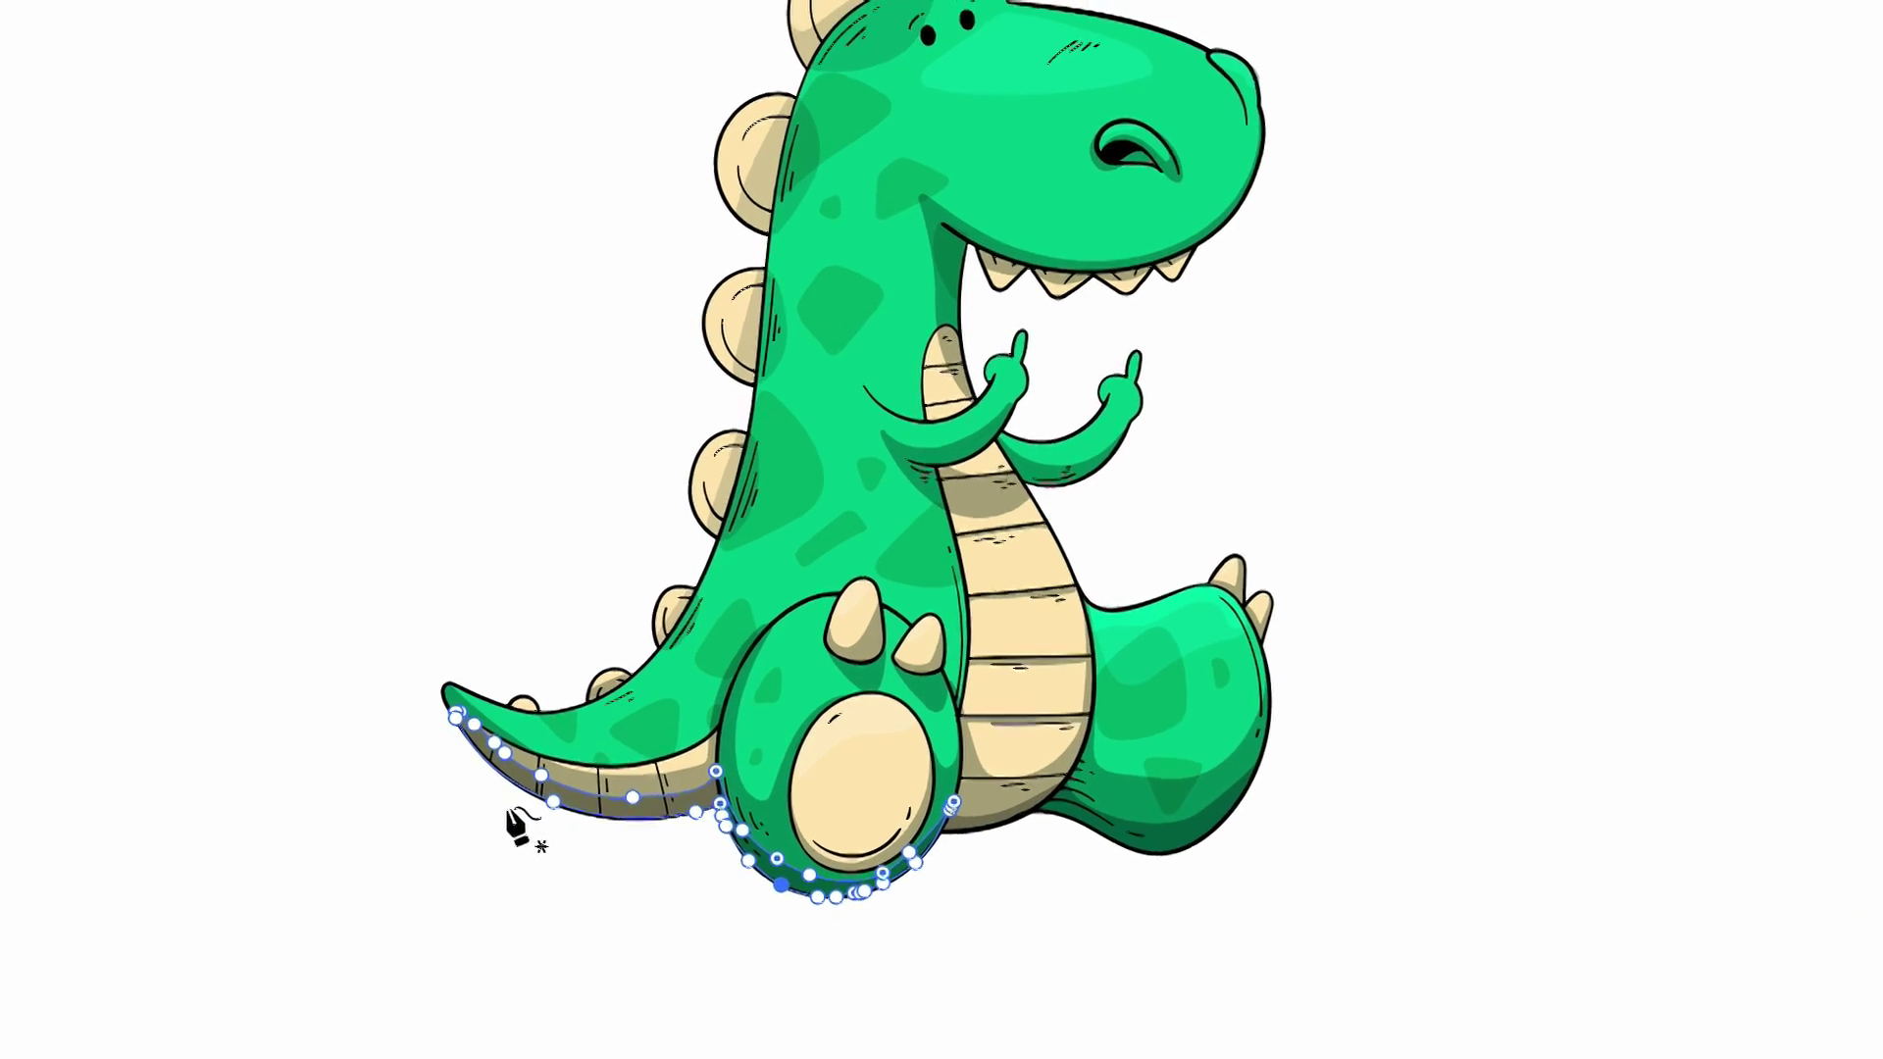
{"action": "key", "text": "v"}
{"action": "left_click", "coordinate": [229, 564]}
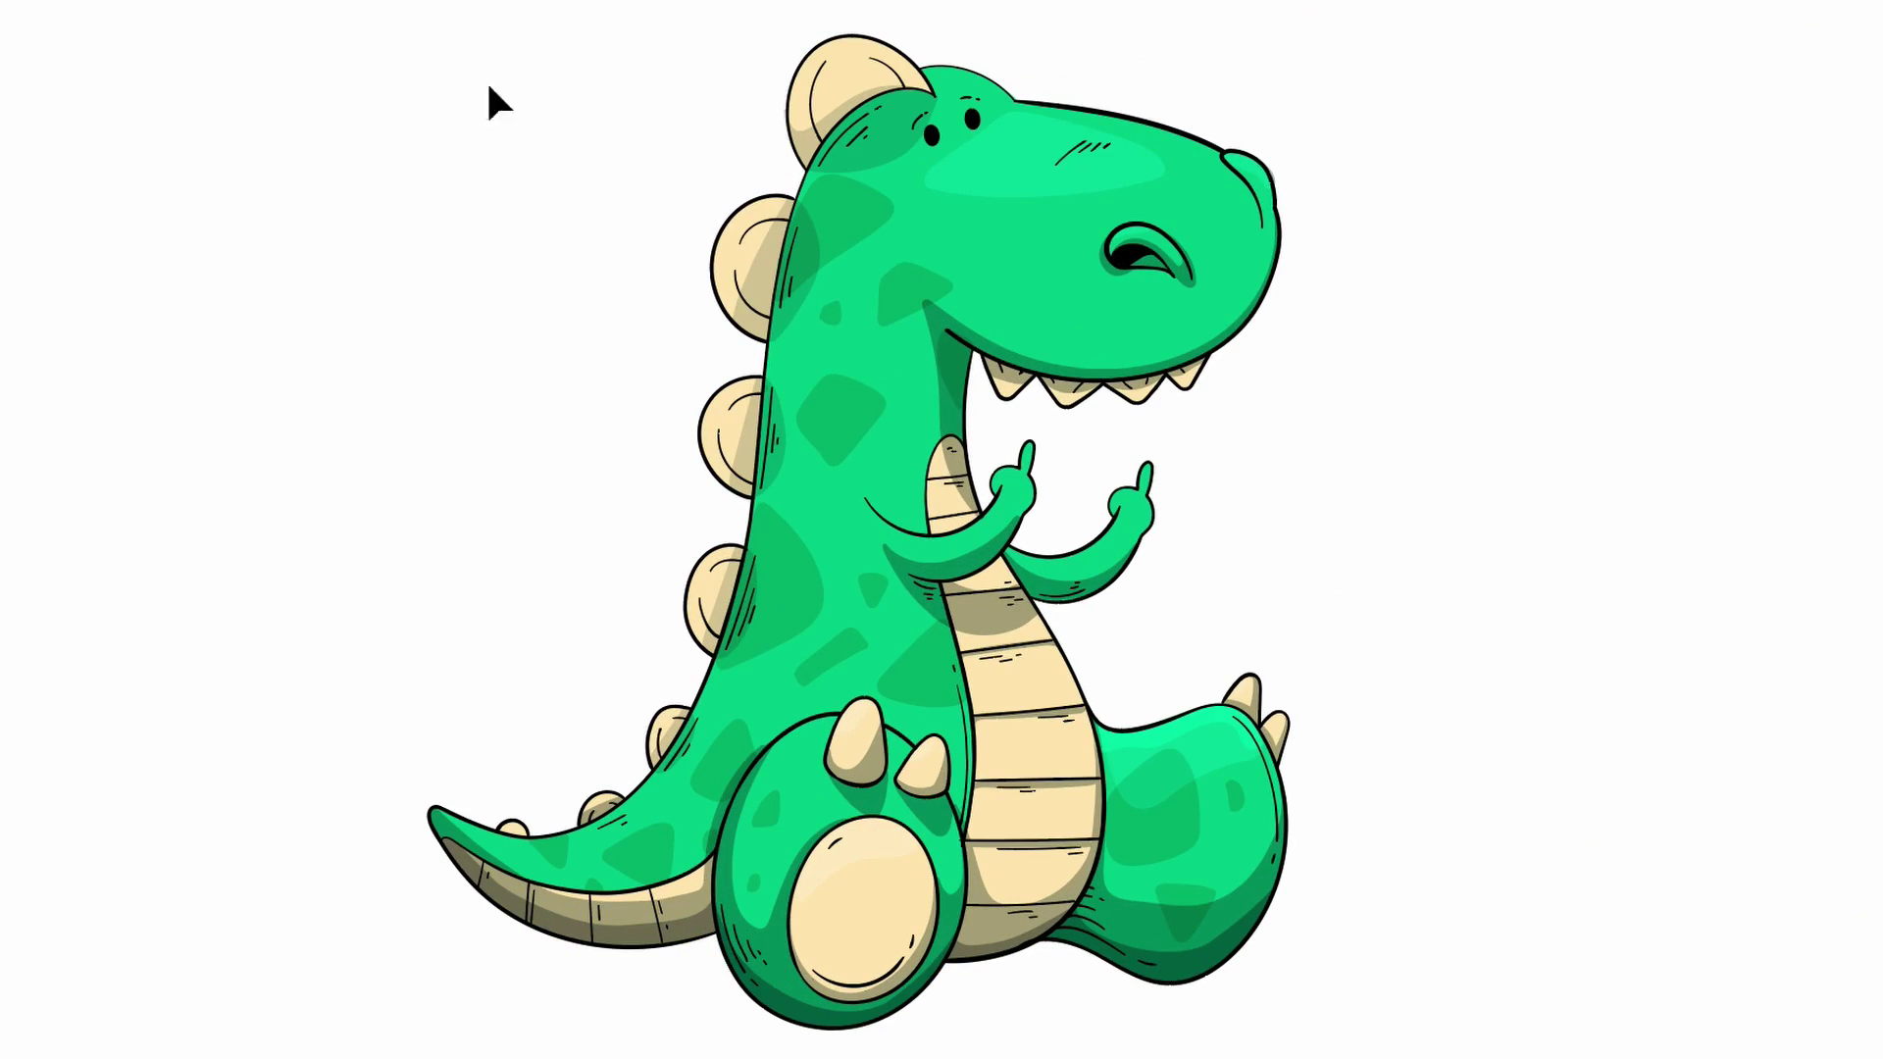
Select all of the dinosaur artwork
{"action": "key", "text": "ctrl+a"}
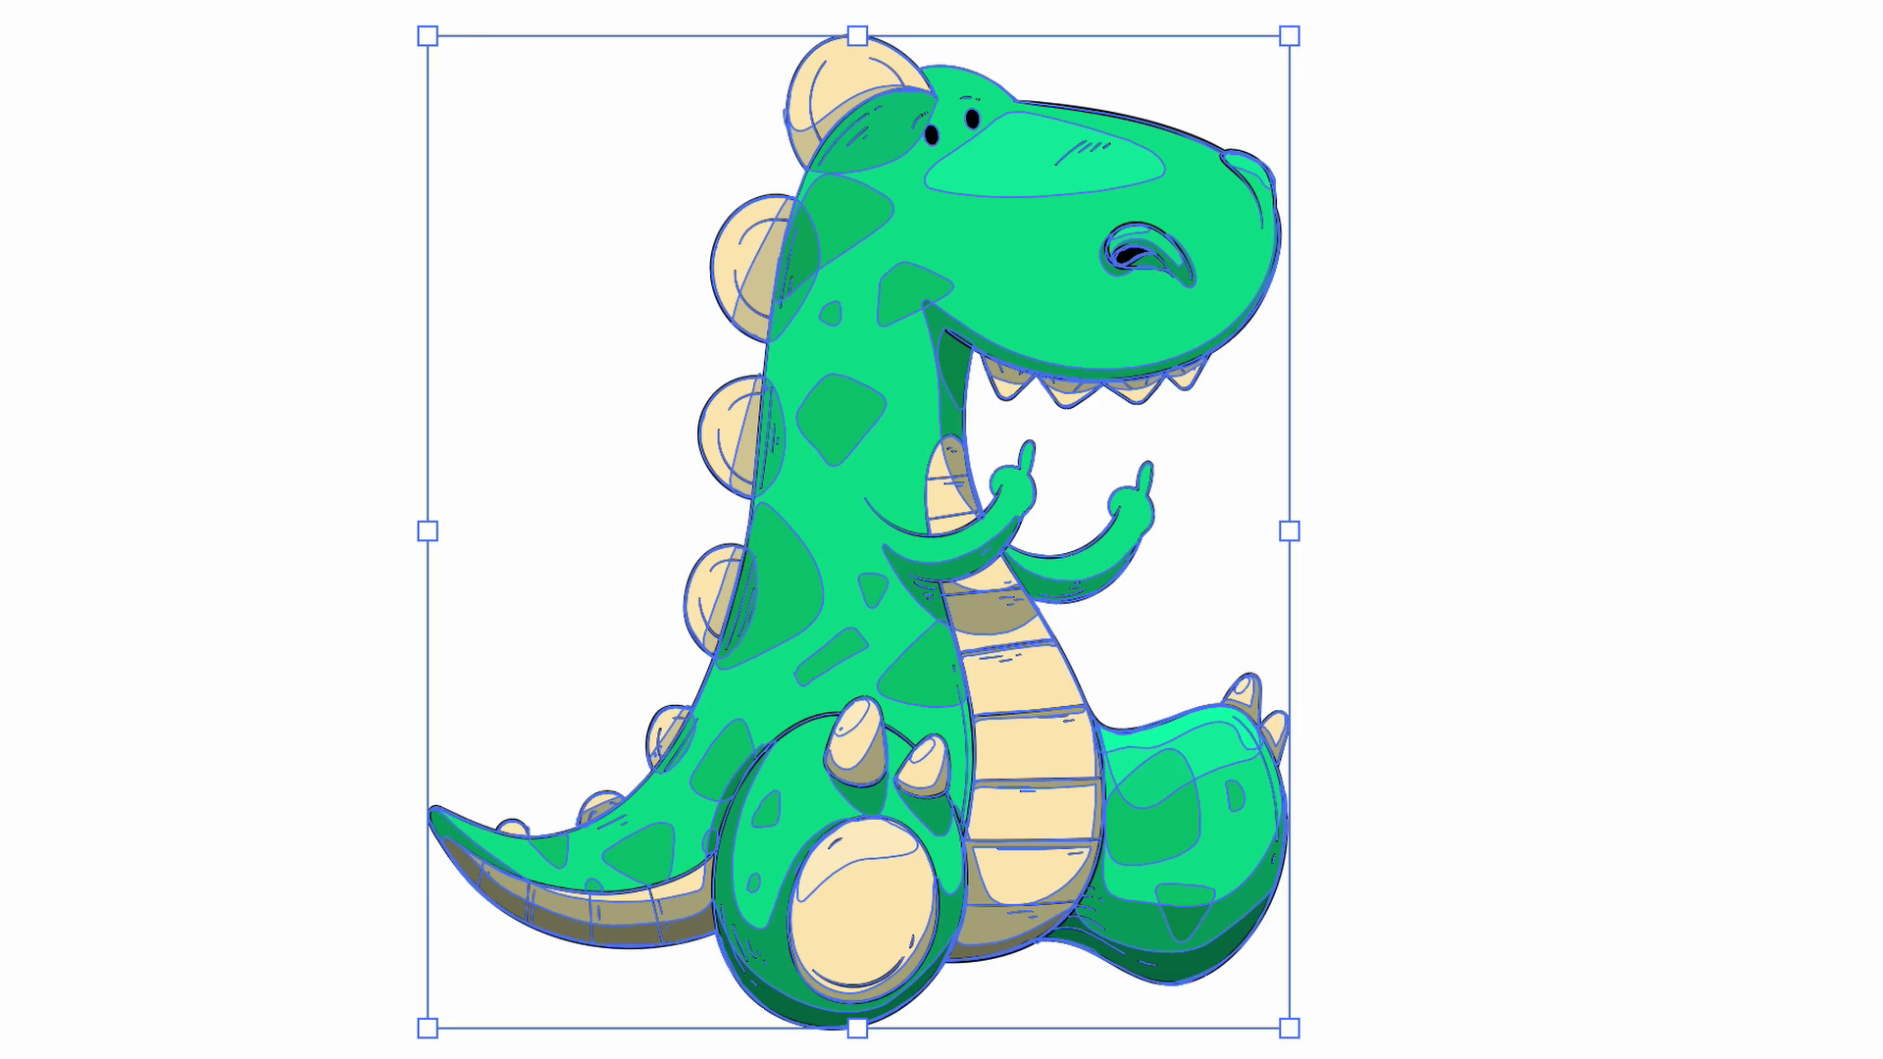